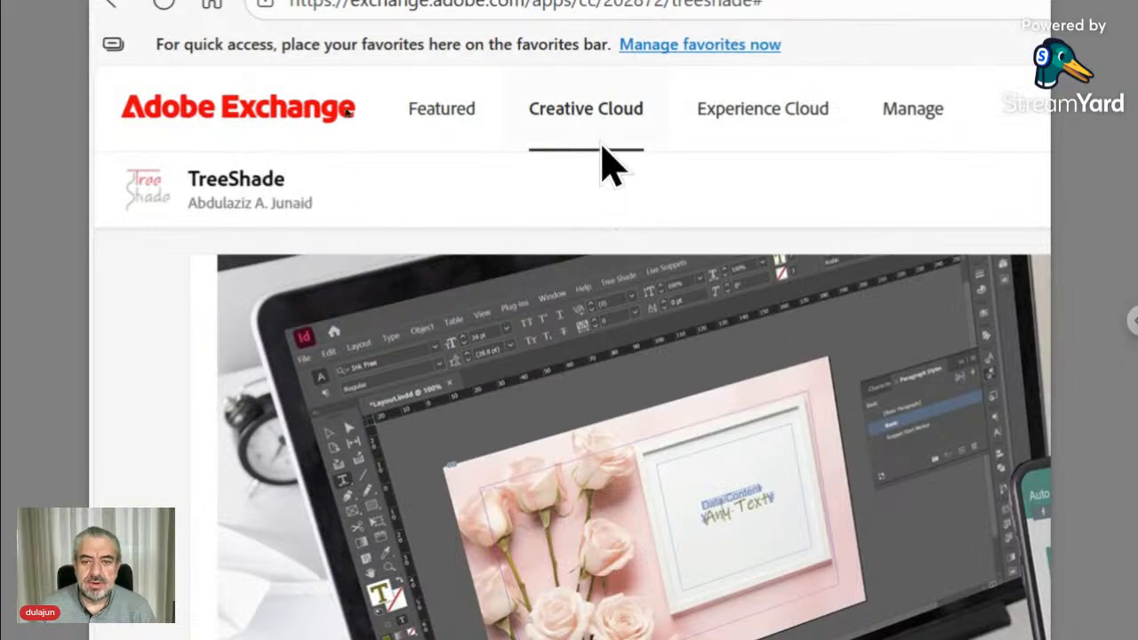
# Step: Switch from the TreeShade page to Adobe Bridge and maximize its window
pyautogui.scroll(1, 538, 101)
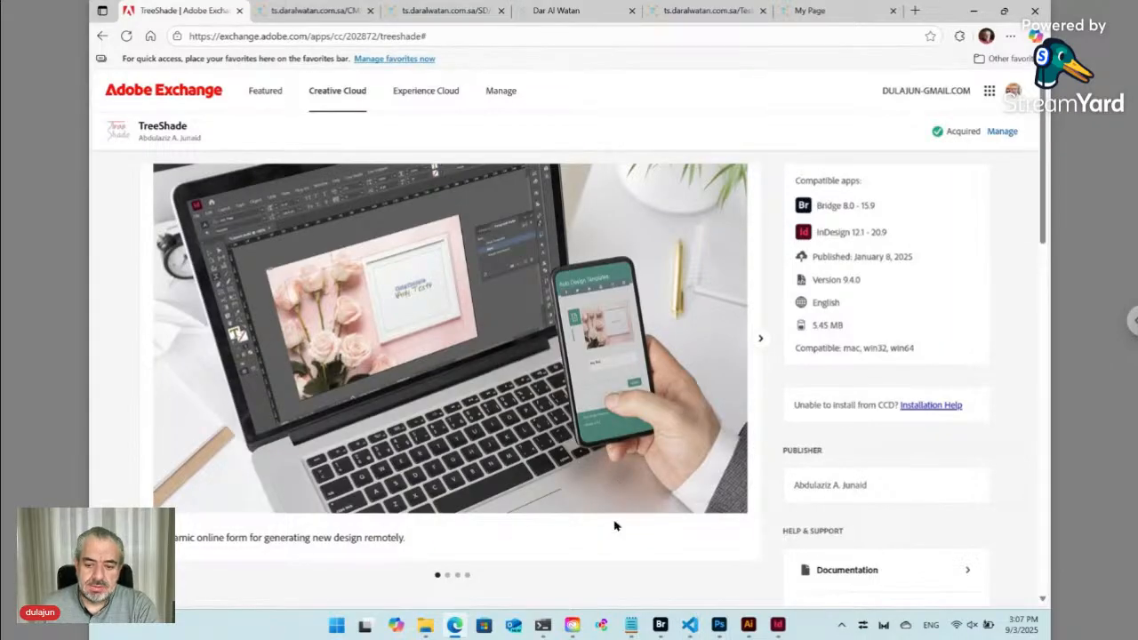
pyautogui.click(661, 628)
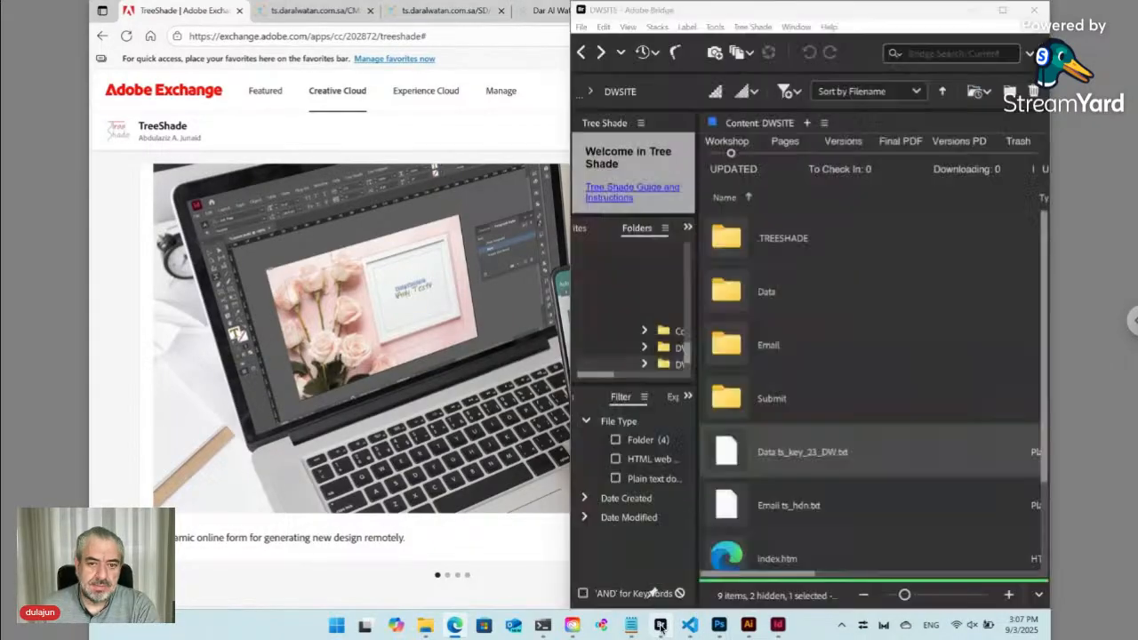
pyautogui.click(1002, 10)
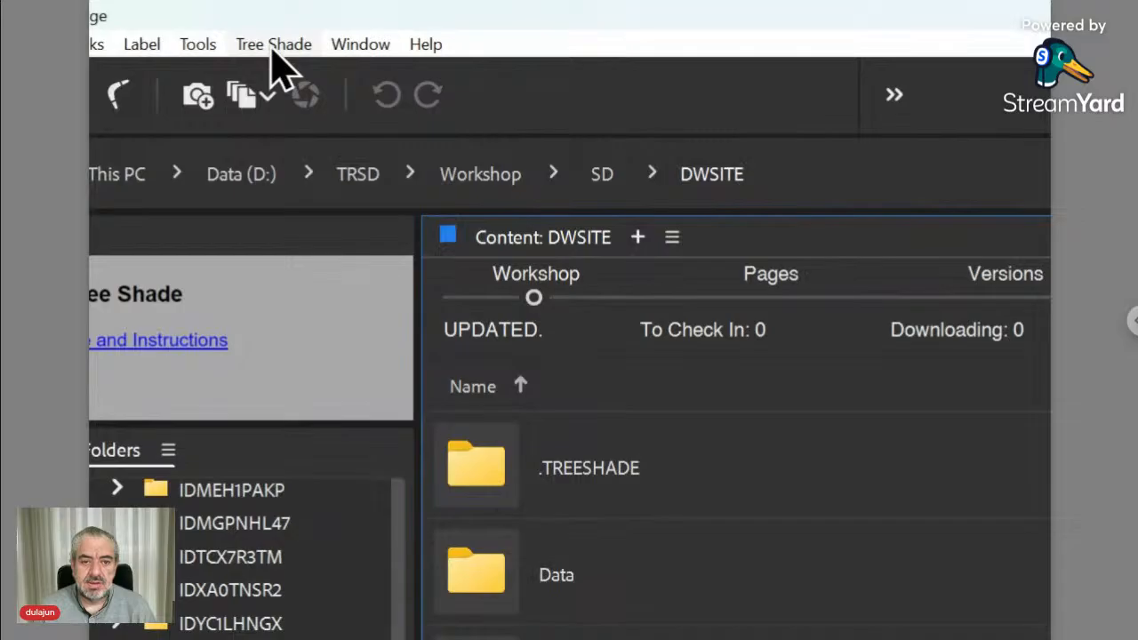
pyautogui.click(275, 47)
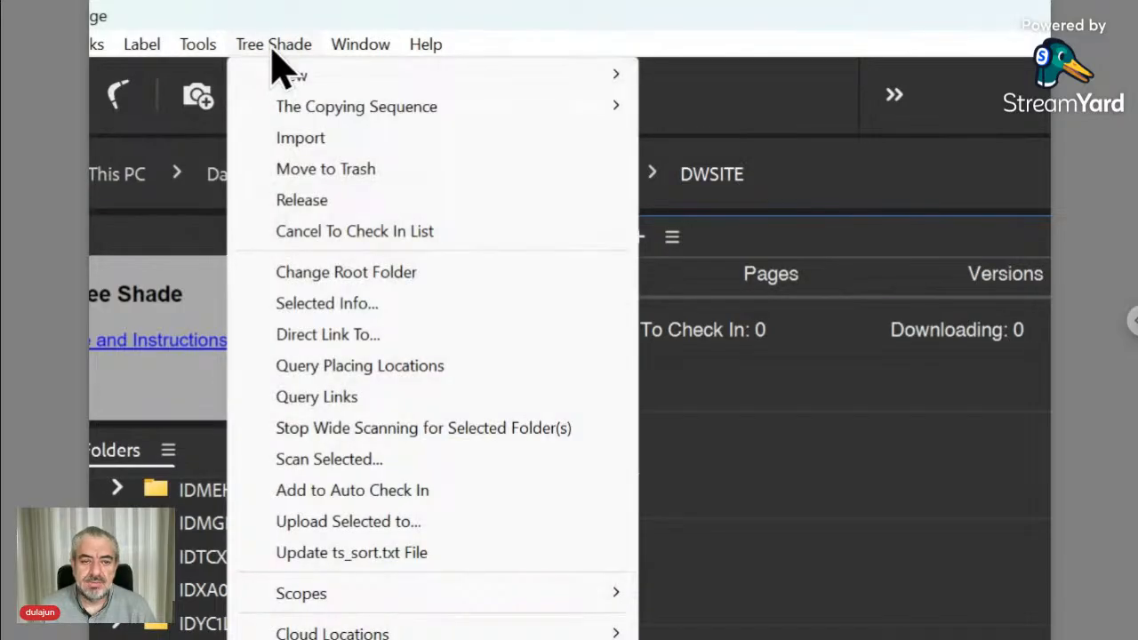
pyautogui.moveTo(318, 75)
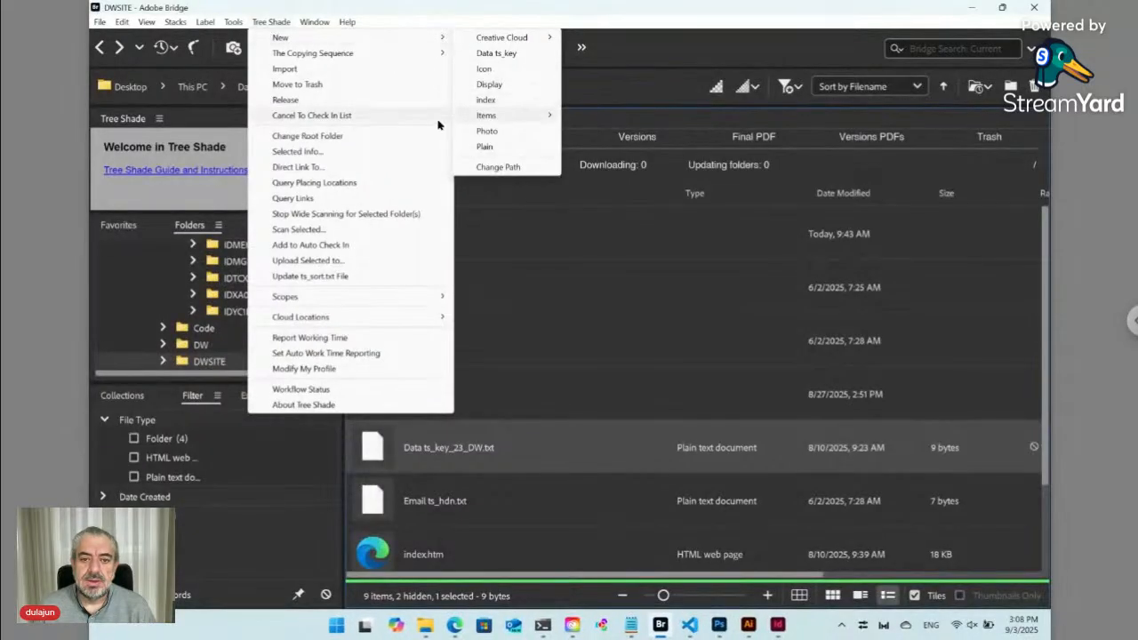
pyautogui.click(283, 25)
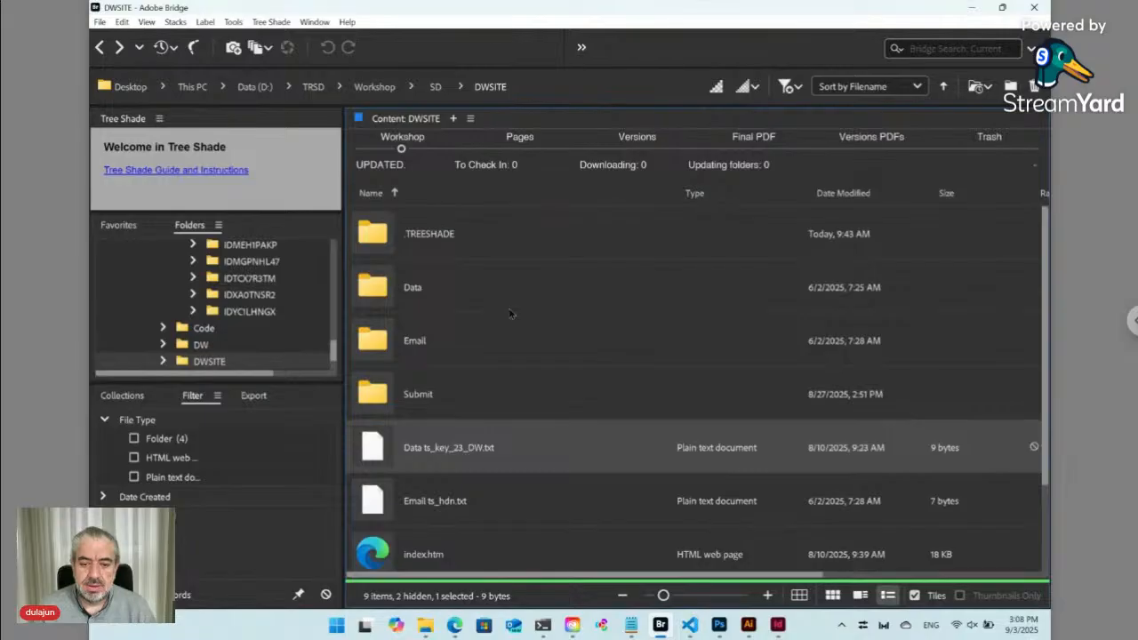
# Step: Create a folder named Dynamic inside the Workshop folder and open it
pyautogui.click(374, 86)
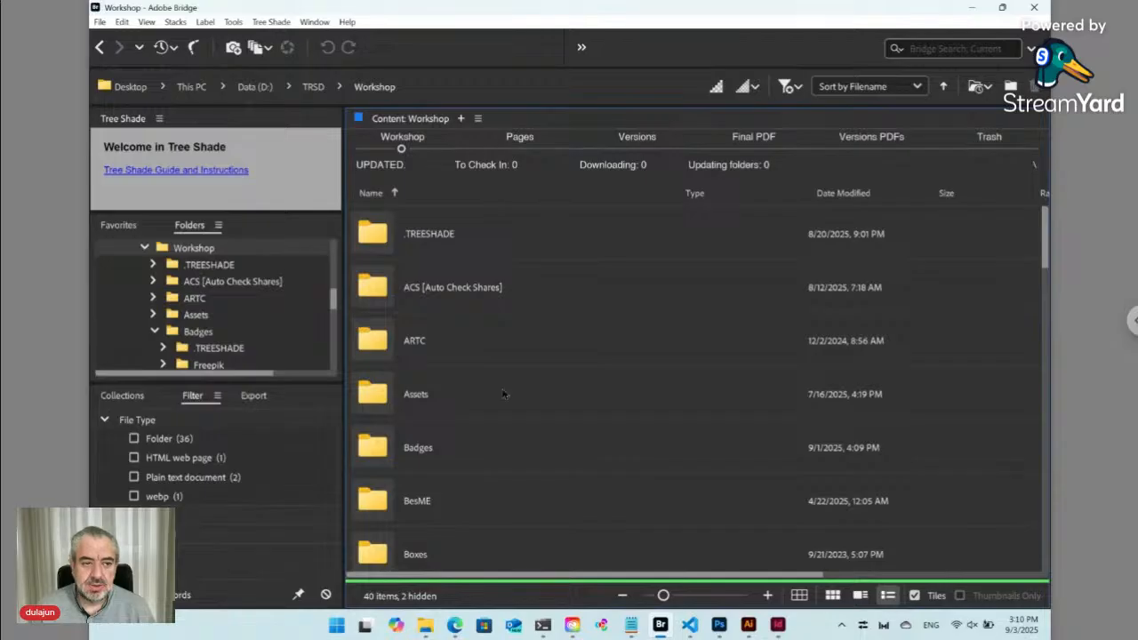
pyautogui.hotkey('ctrl', 'shift', 'n')
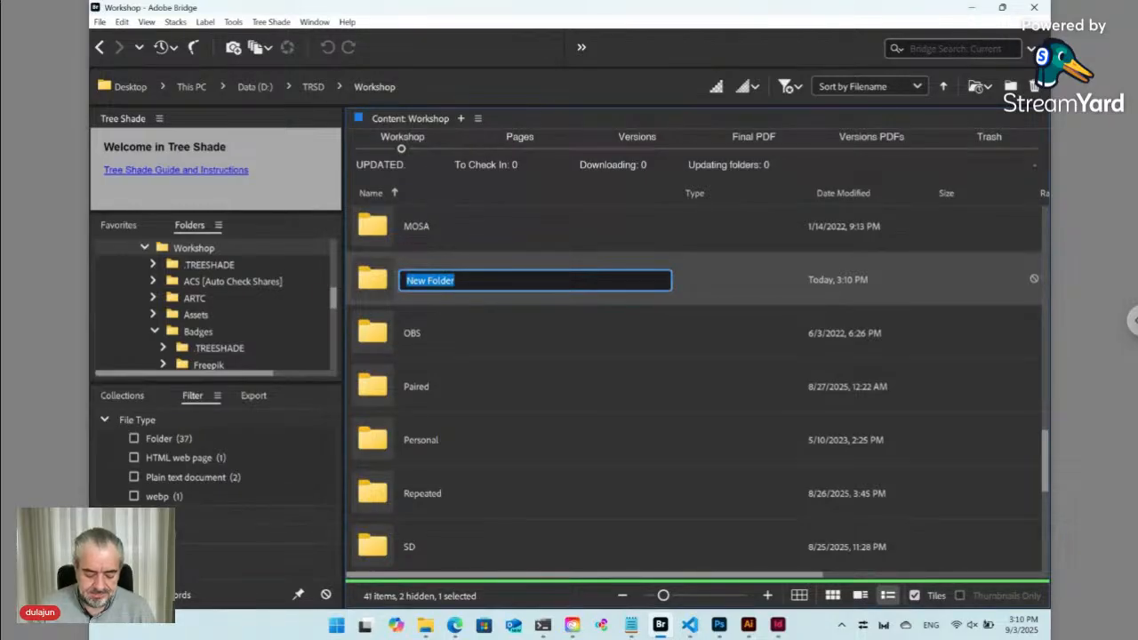
pyautogui.write('Dynamic')
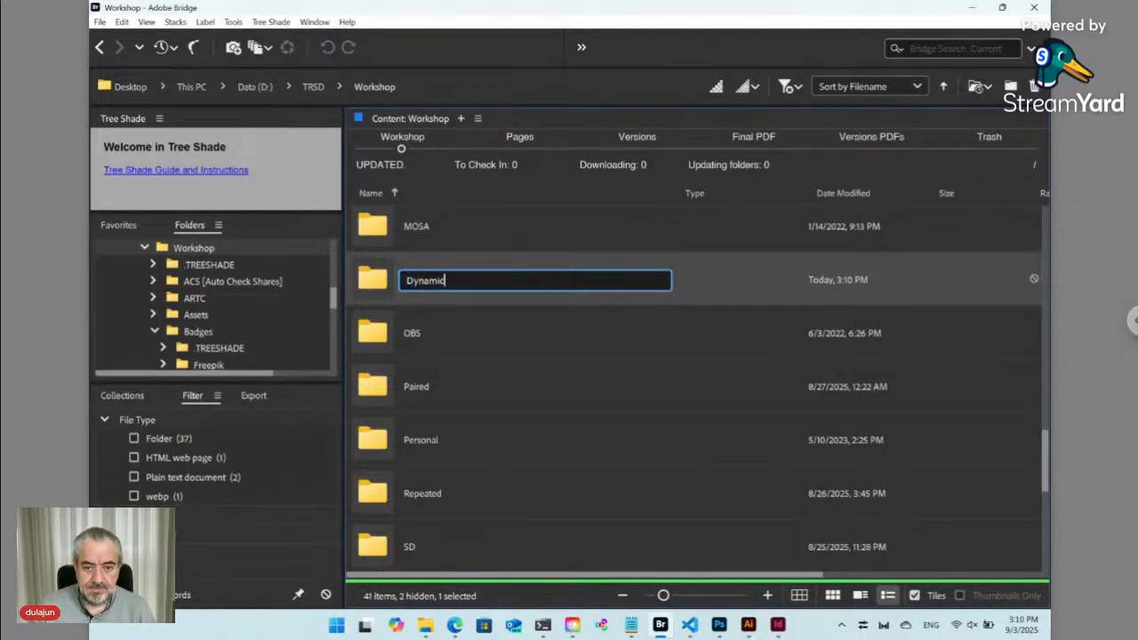
pyautogui.press('Return')
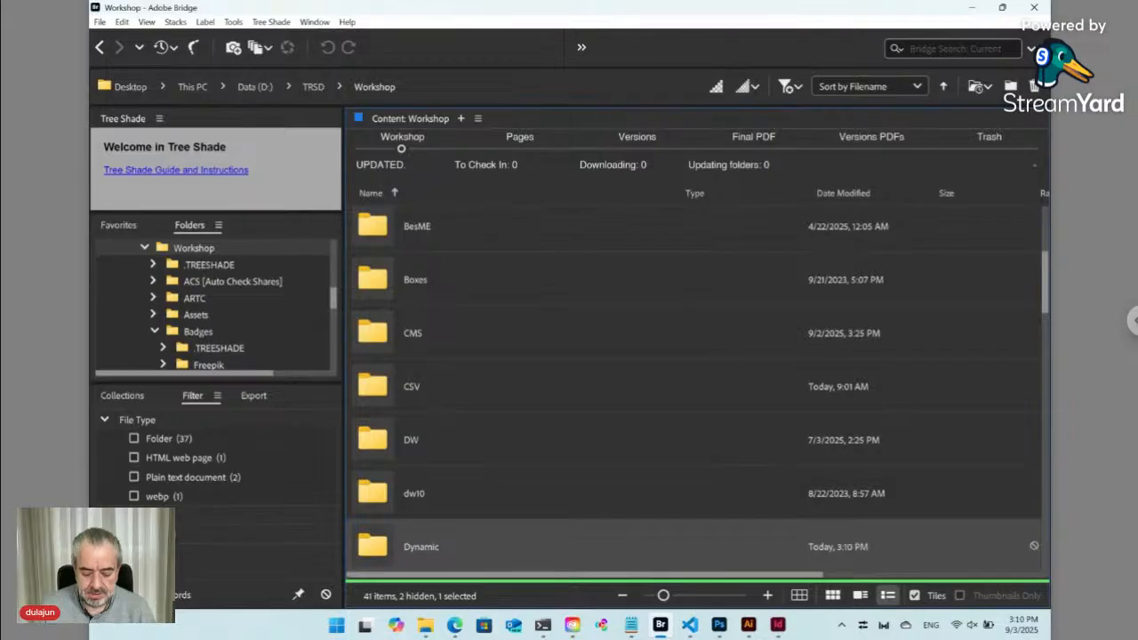
pyautogui.press('Return')
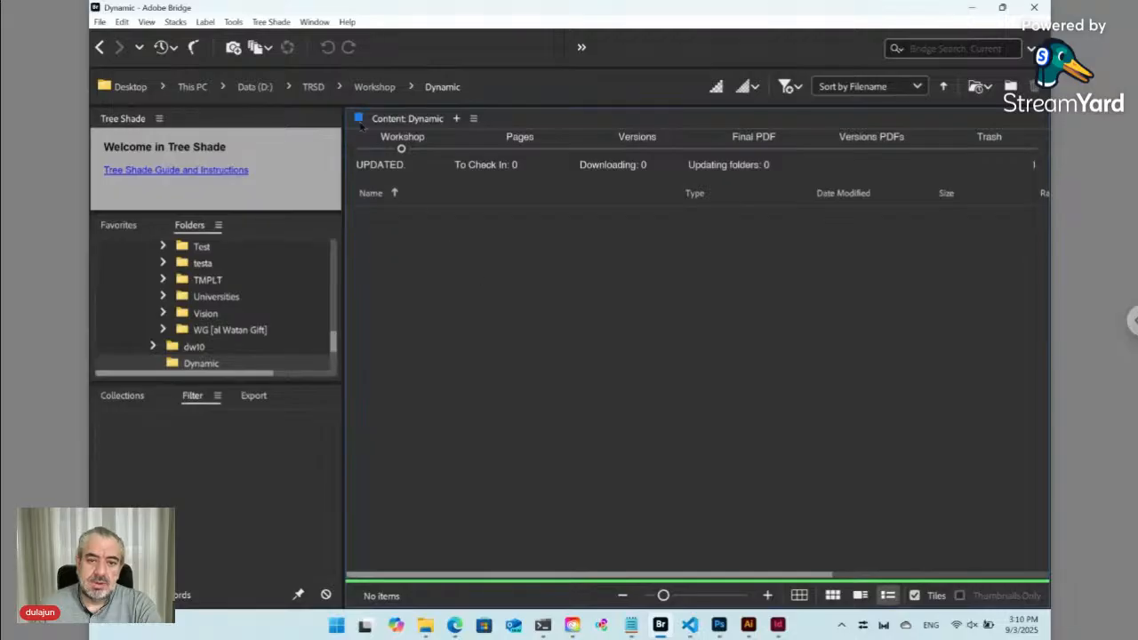
# Step: Create a new InDesign file named Layout in the Dynamic folder with the Tree Shade plug-in
pyautogui.click(279, 24)
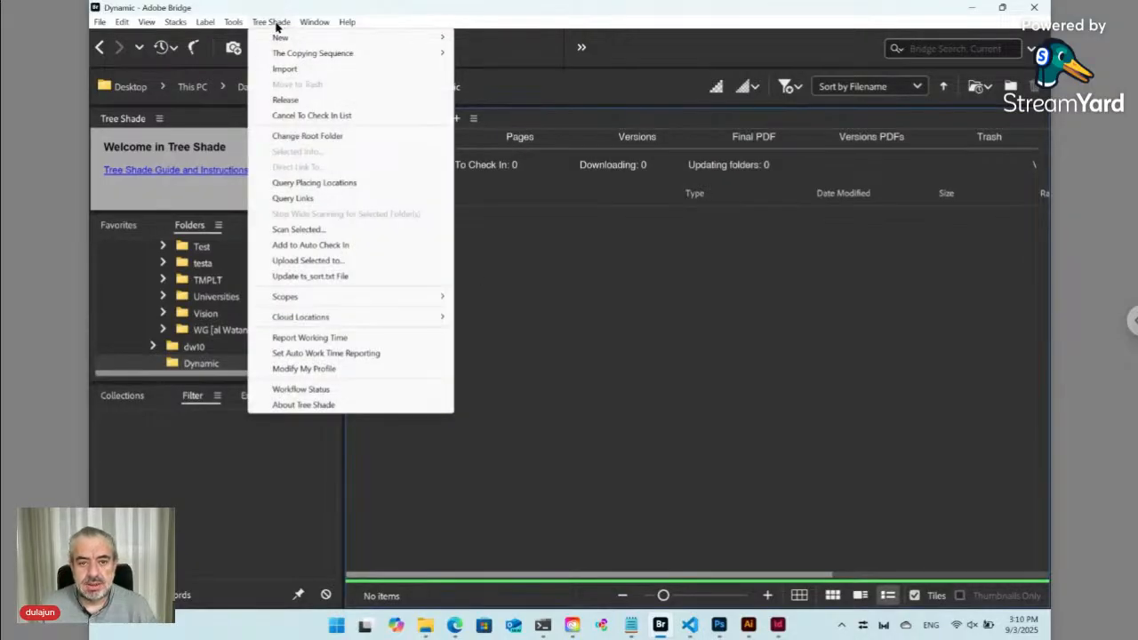
pyautogui.moveTo(286, 37)
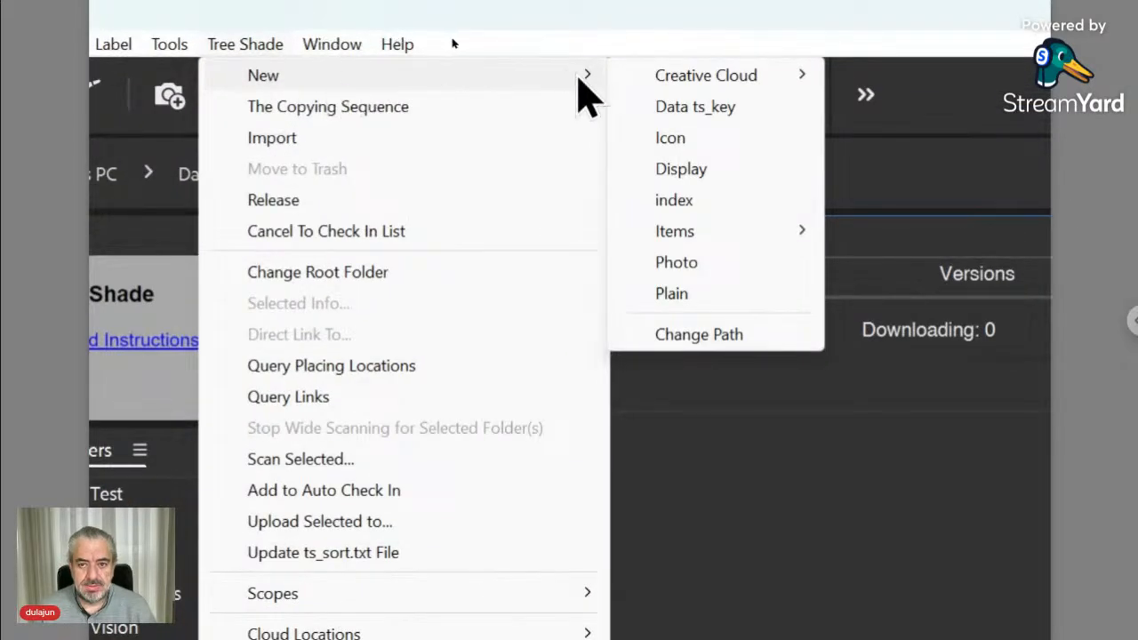
pyautogui.moveTo(744, 79)
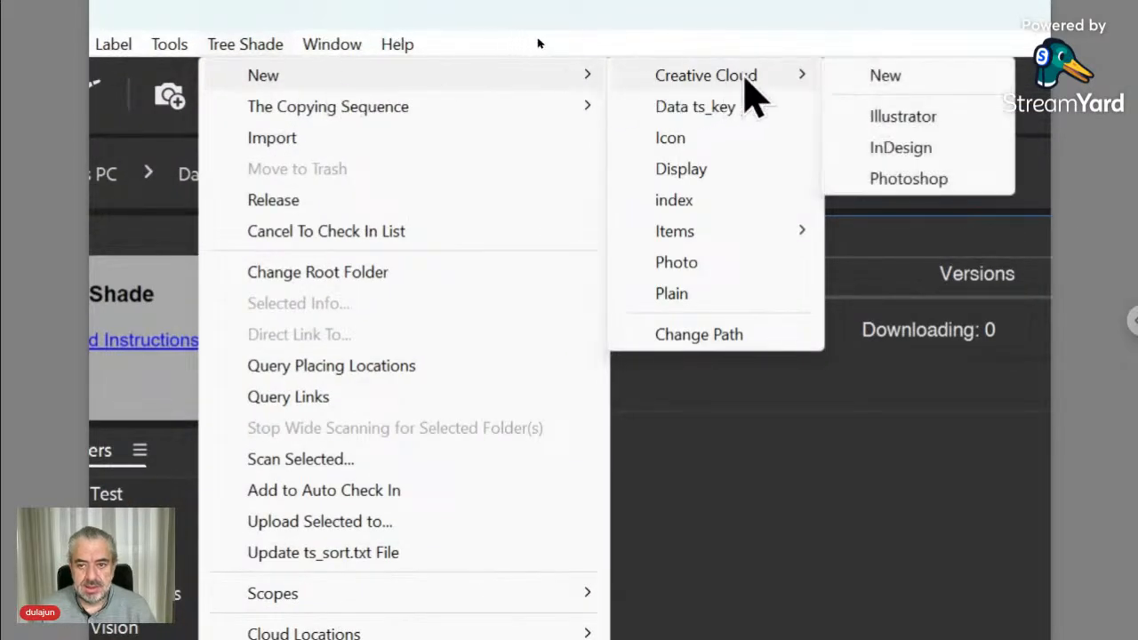
pyautogui.click(891, 148)
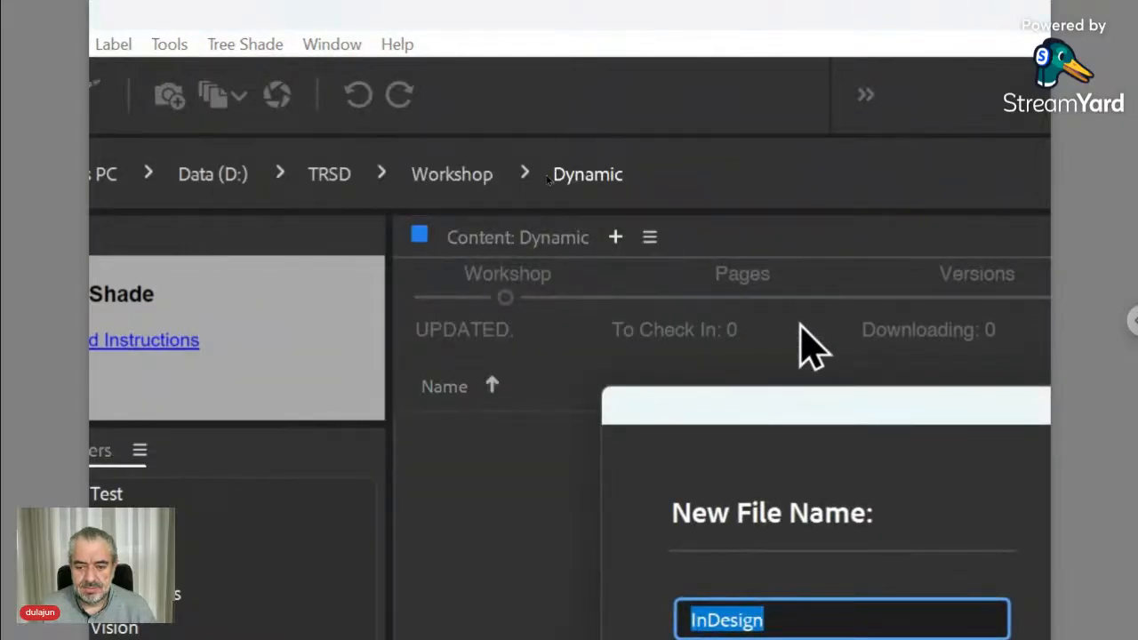
pyautogui.moveTo(792, 414); pyautogui.dragTo(605, 214)
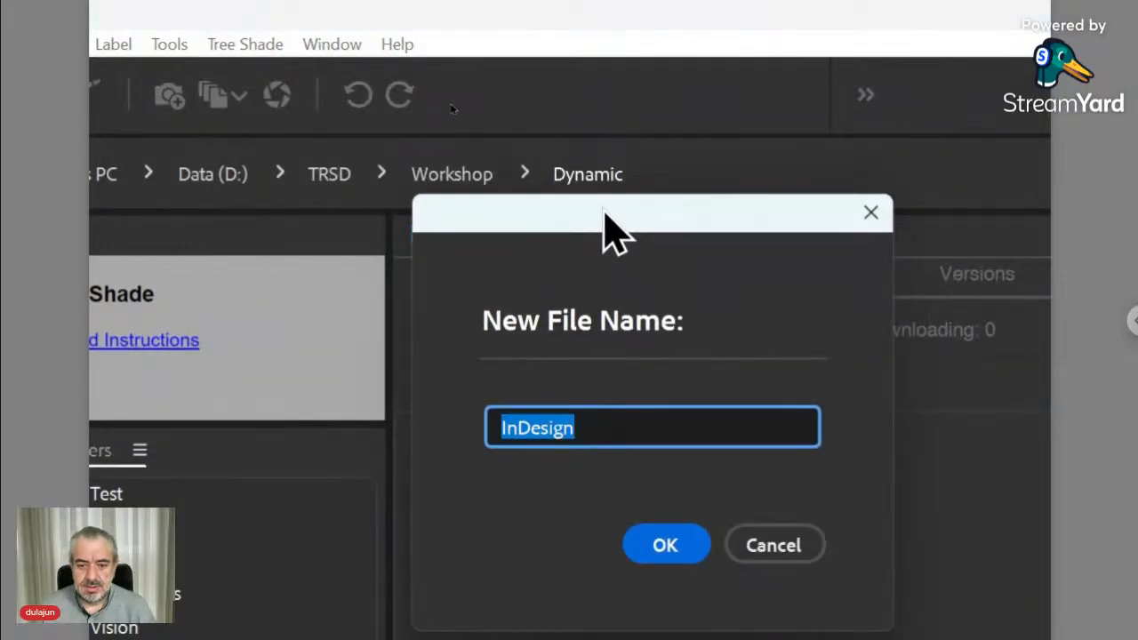
pyautogui.write('Layou')
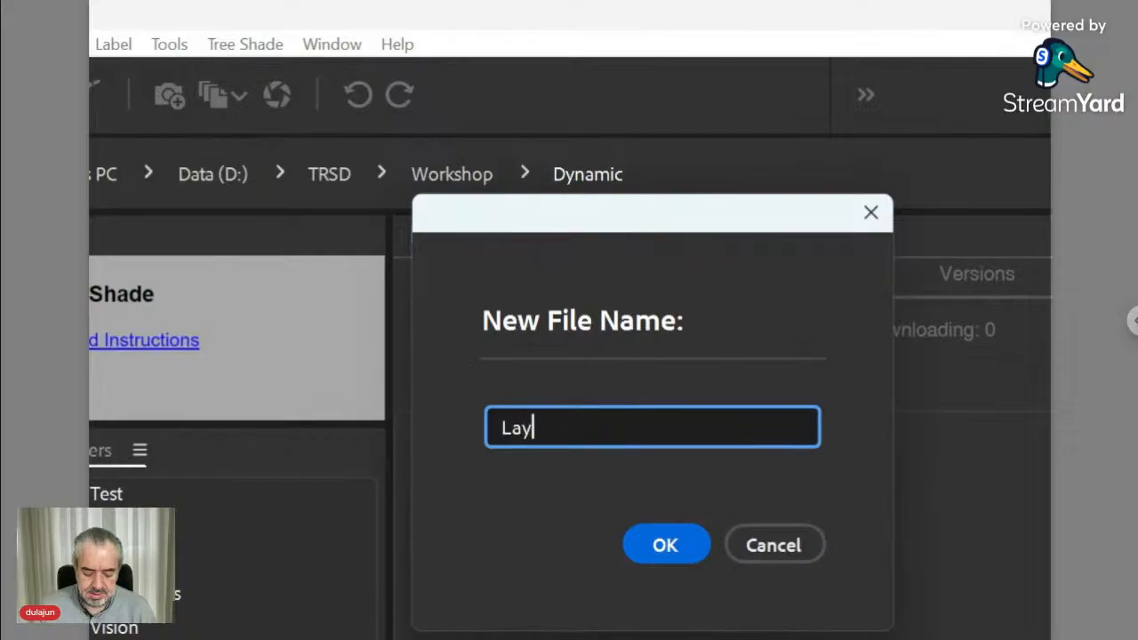
pyautogui.write('t')
pyautogui.press('Return')
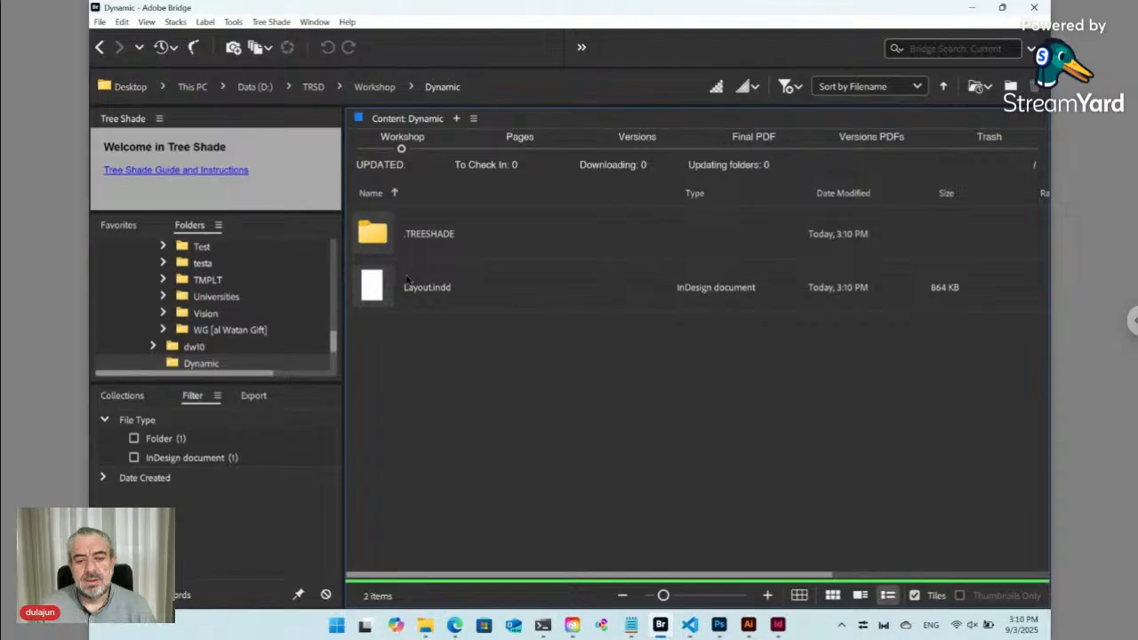
# Step: Open Layout.indd in InDesign and collapse the expanded Paragraph Styles and Cell Styles panels
pyautogui.click(412, 287)
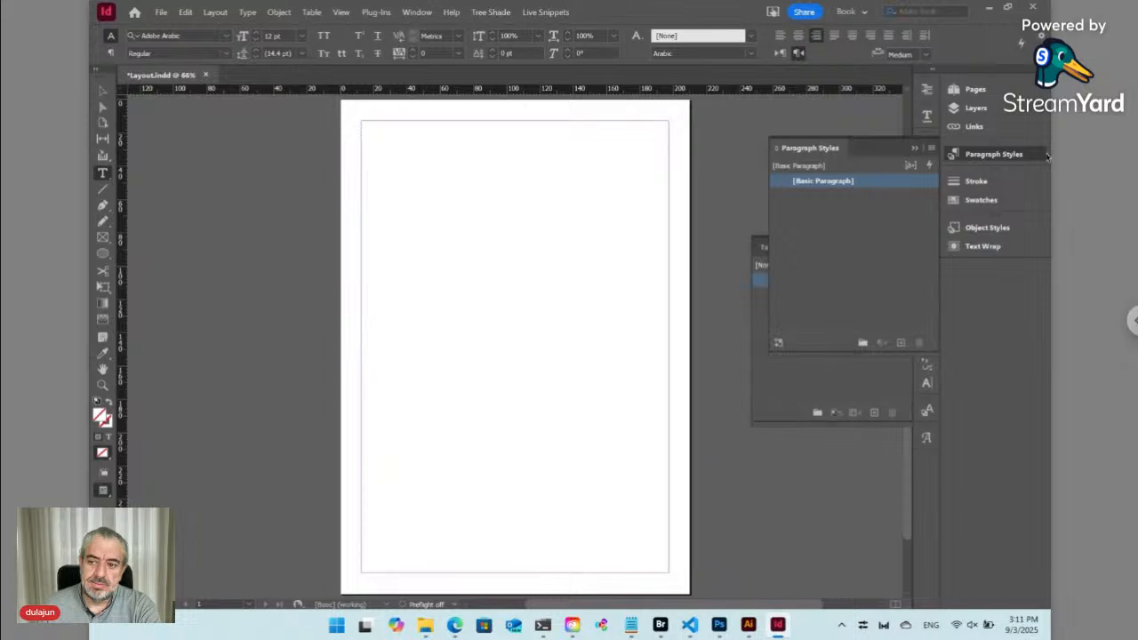
pyautogui.click(993, 155)
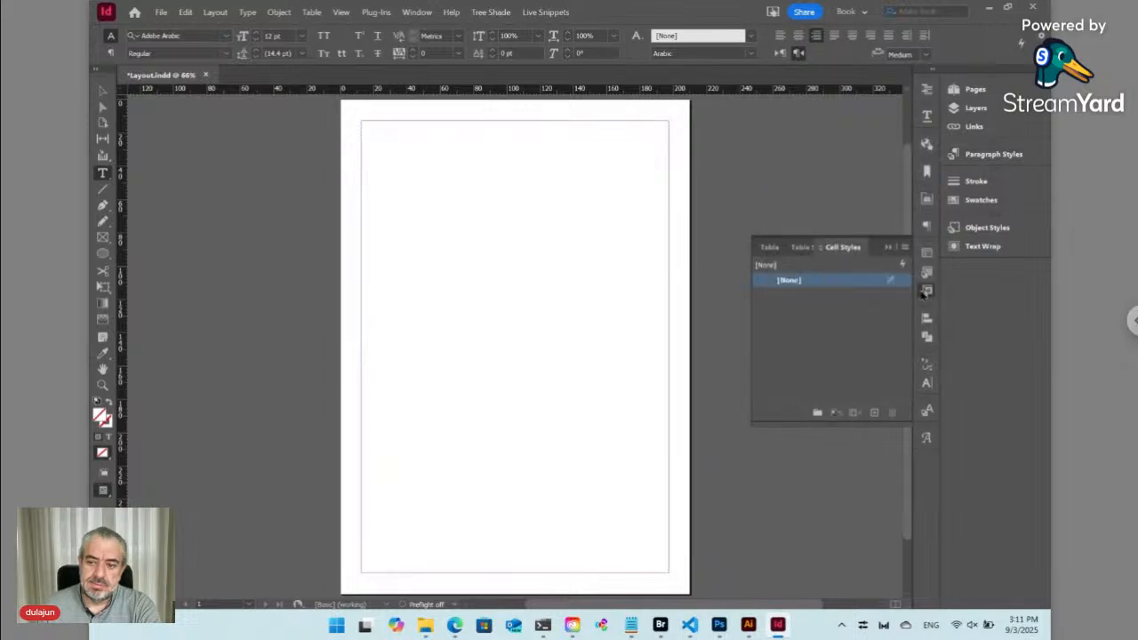
pyautogui.click(927, 292)
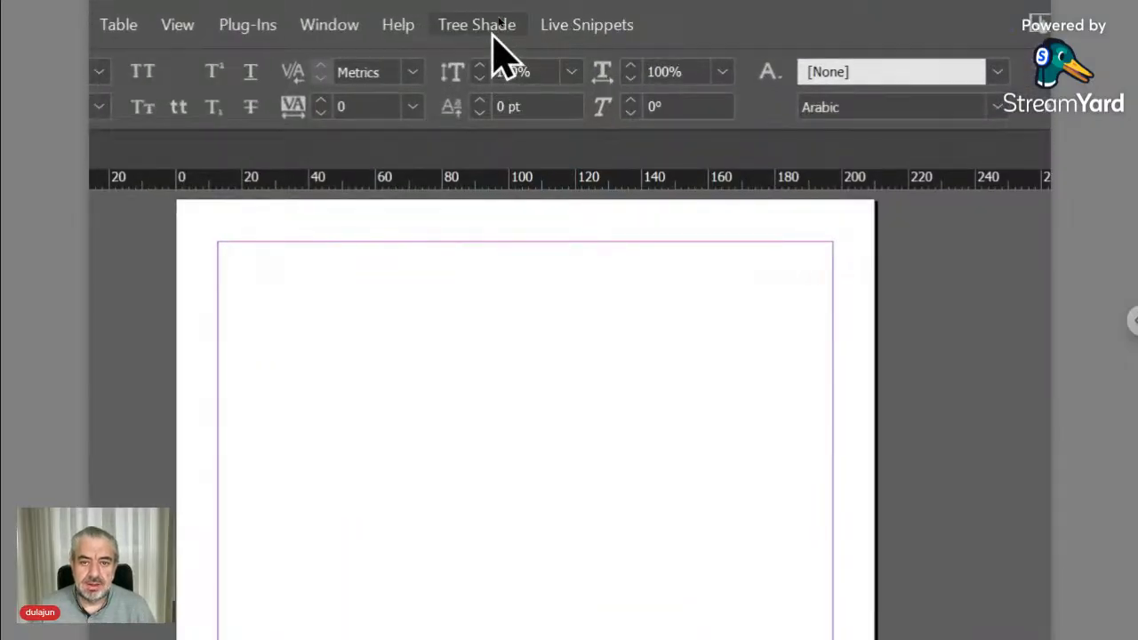
pyautogui.click(492, 32)
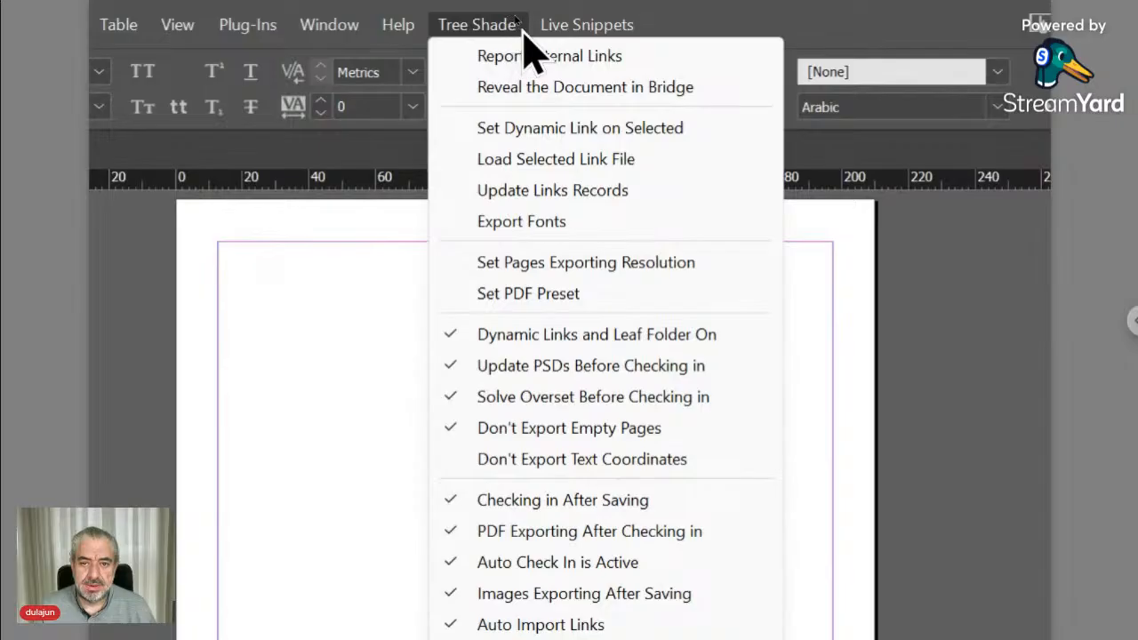
pyautogui.moveTo(546, 36)
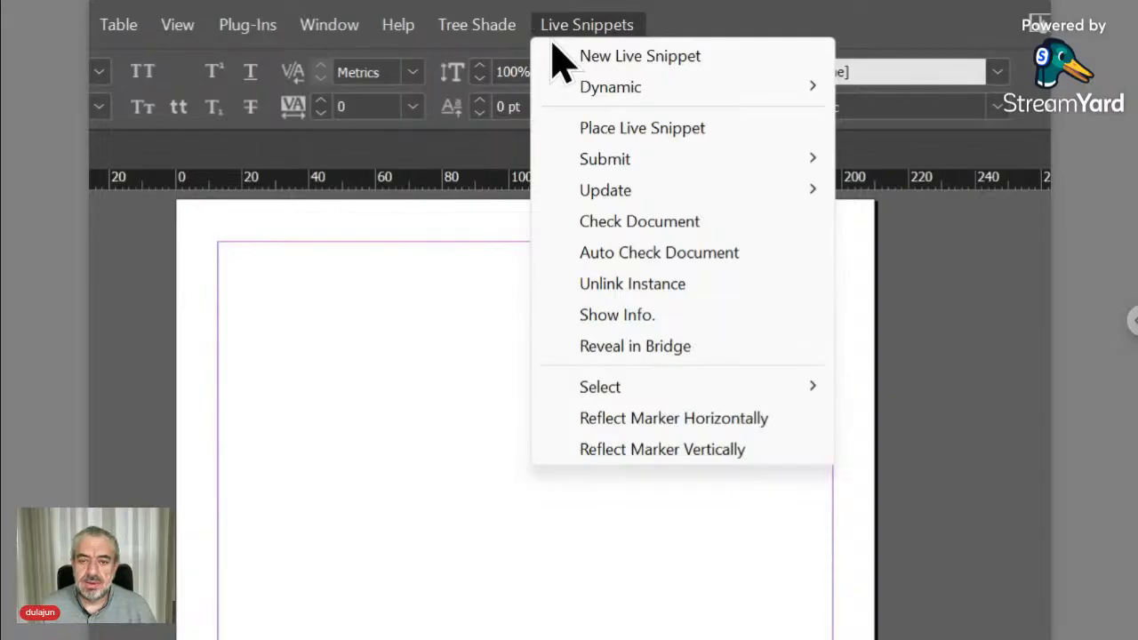
pyautogui.moveTo(564, 87)
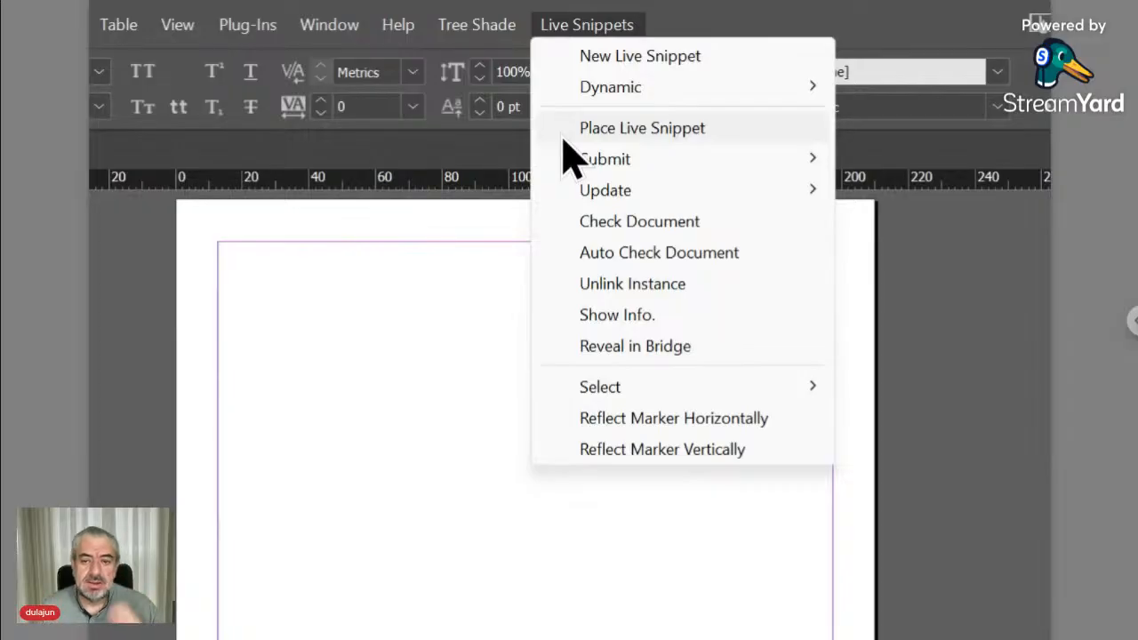
pyautogui.click(581, 34)
# Step: Draw a text frame about 85 by 55 mm near the page top reading "So this is a paragraph has many lines and this is a snippet inside it."
pyautogui.moveTo(371, 261); pyautogui.dragTo(656, 443)
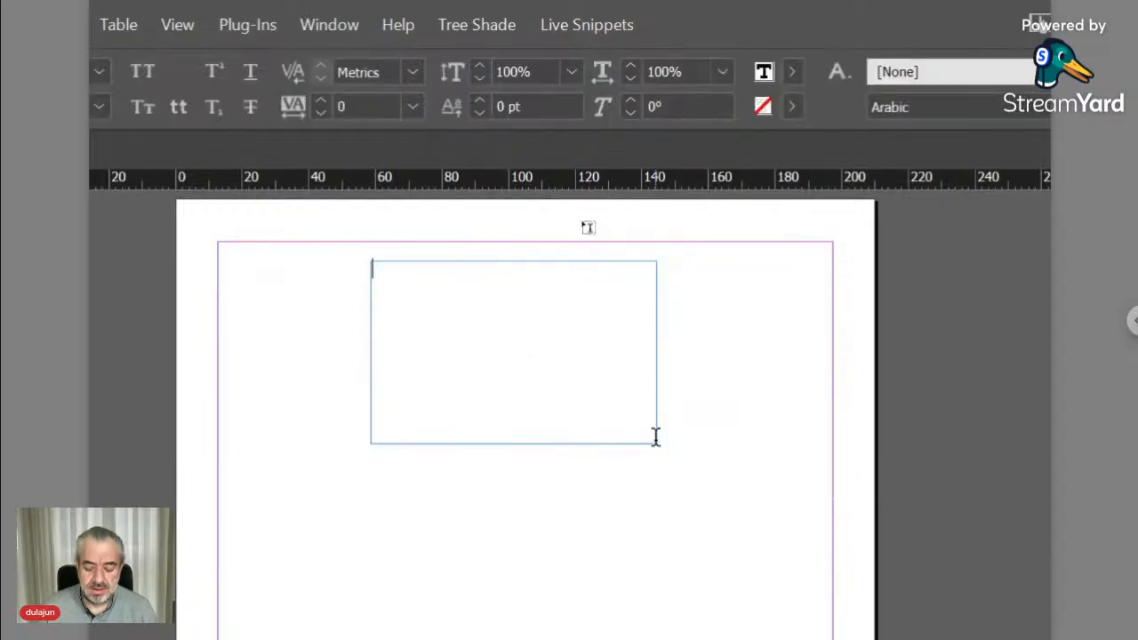
pyautogui.write('So')
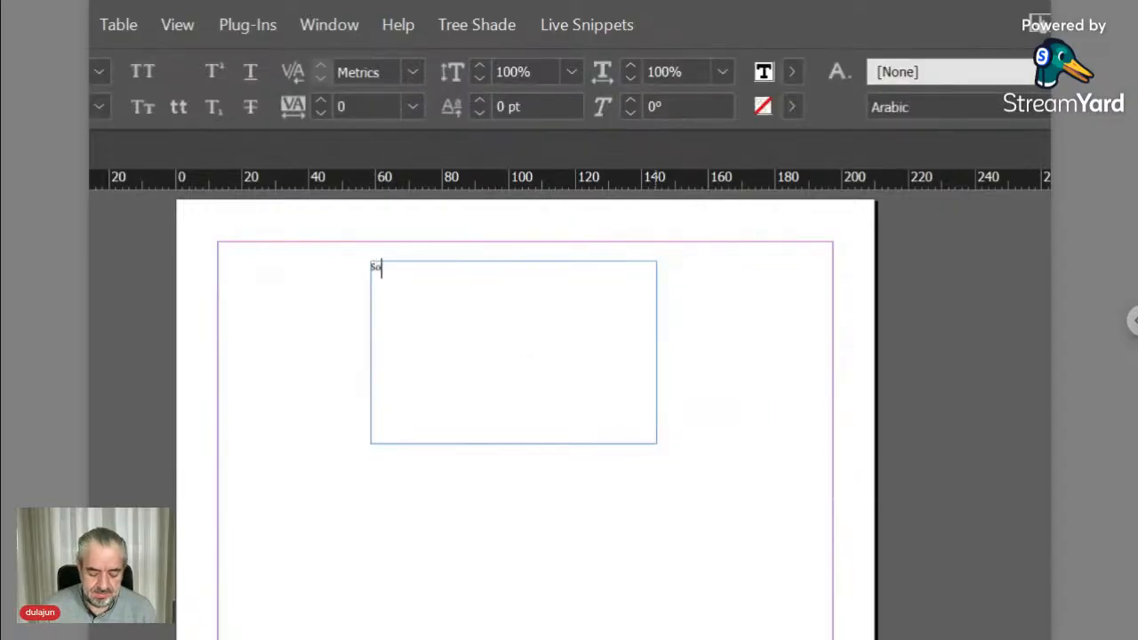
pyautogui.write(' this is ')
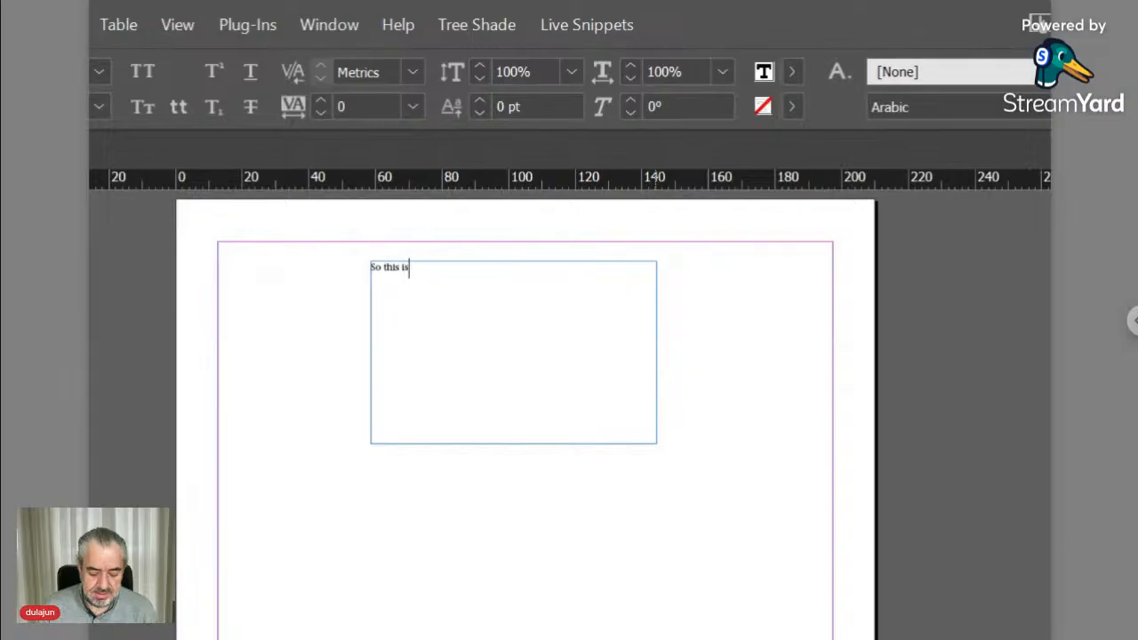
pyautogui.write('a par')
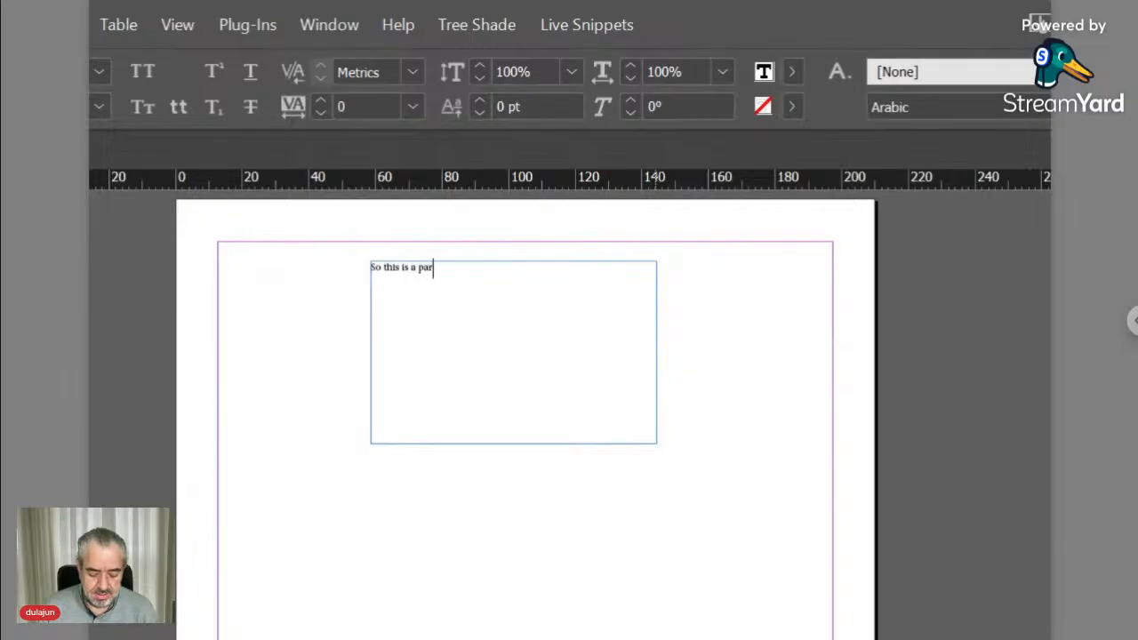
pyautogui.write('agraph')
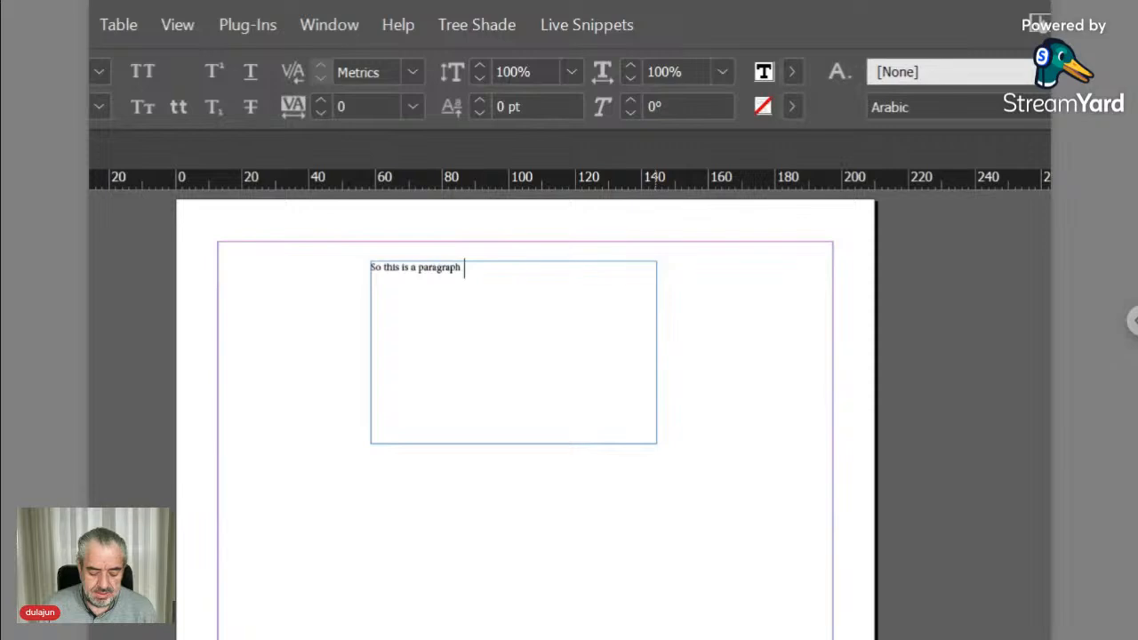
pyautogui.write(' has many ')
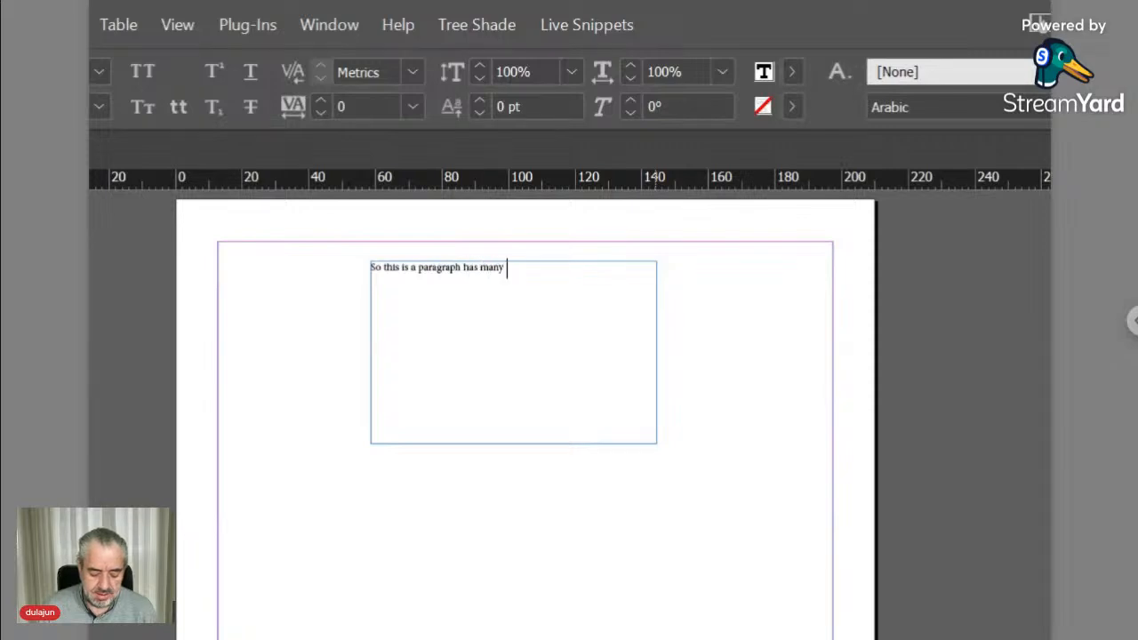
pyautogui.write('lines and this is a snip')
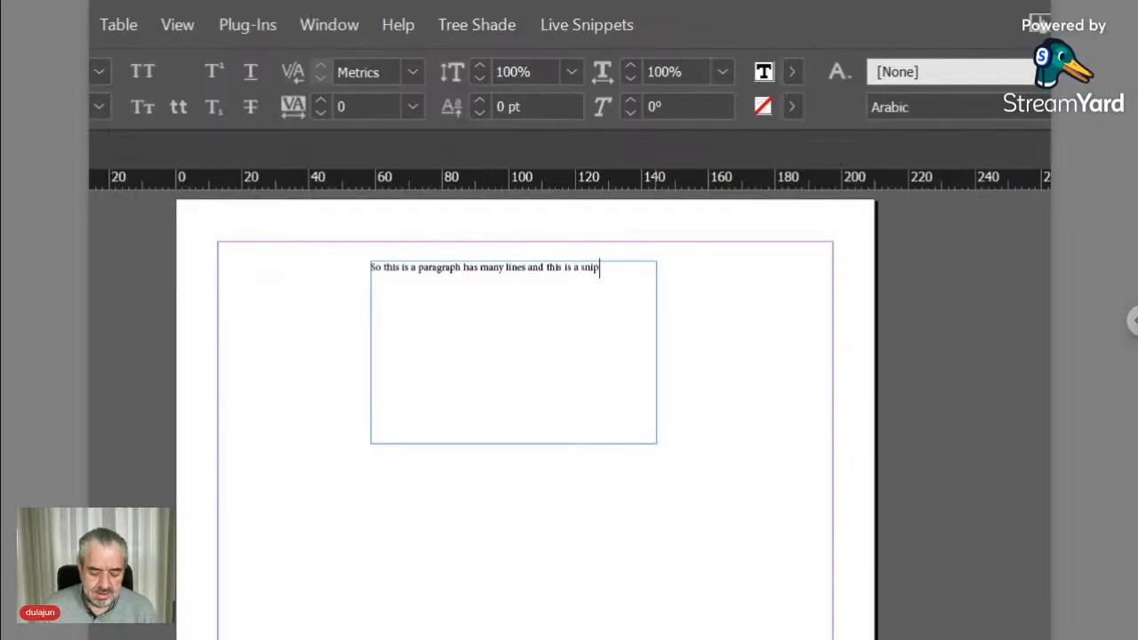
pyautogui.write('pet inside')
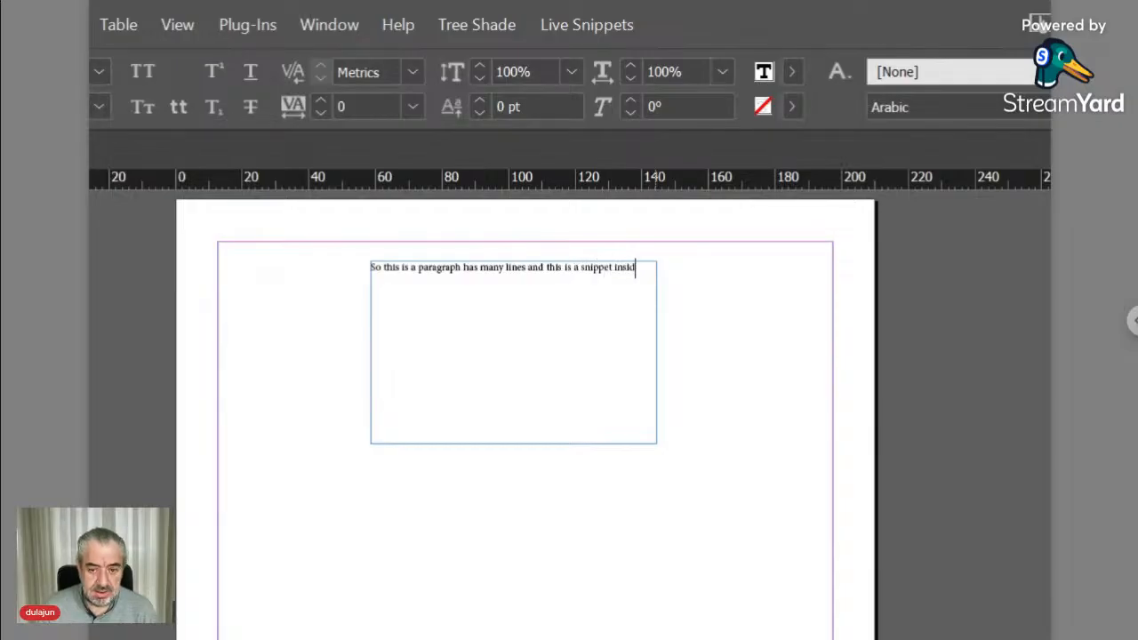
pyautogui.write(' it.')
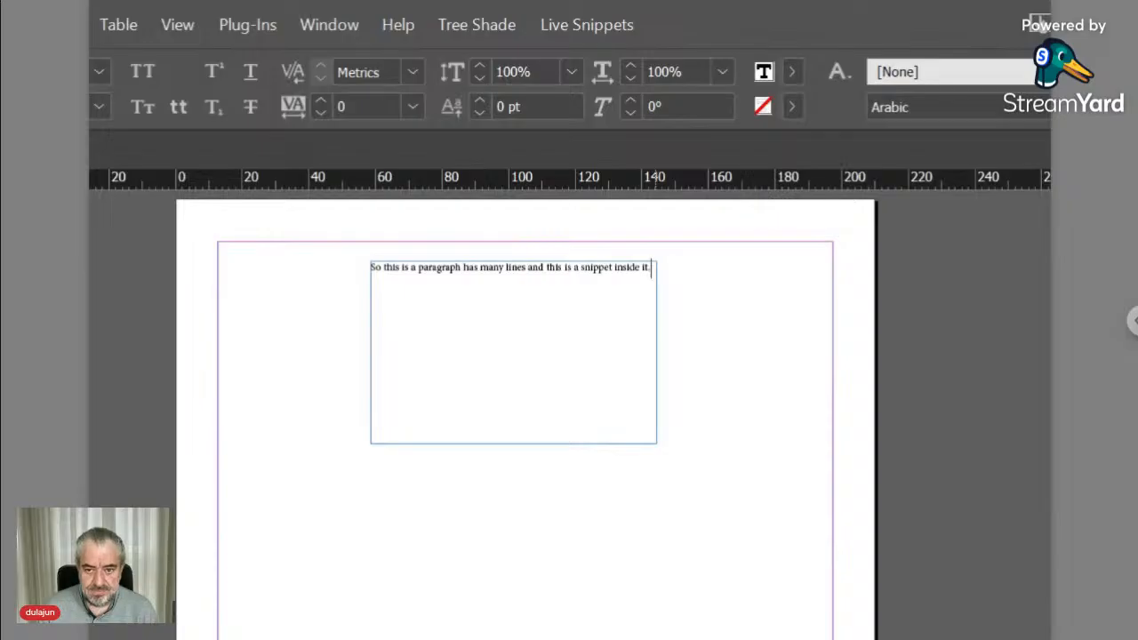
pyautogui.hotkey('ctrl', 'a')
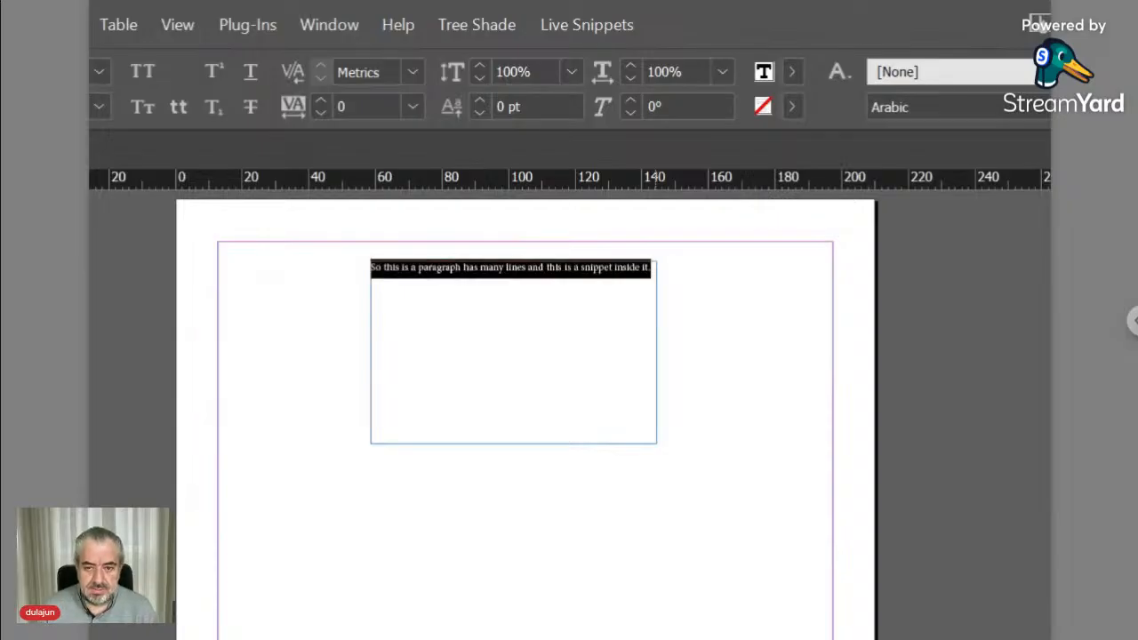
pyautogui.hotkey('ctrl', '=')
pyautogui.hotkey('ctrl', '=')
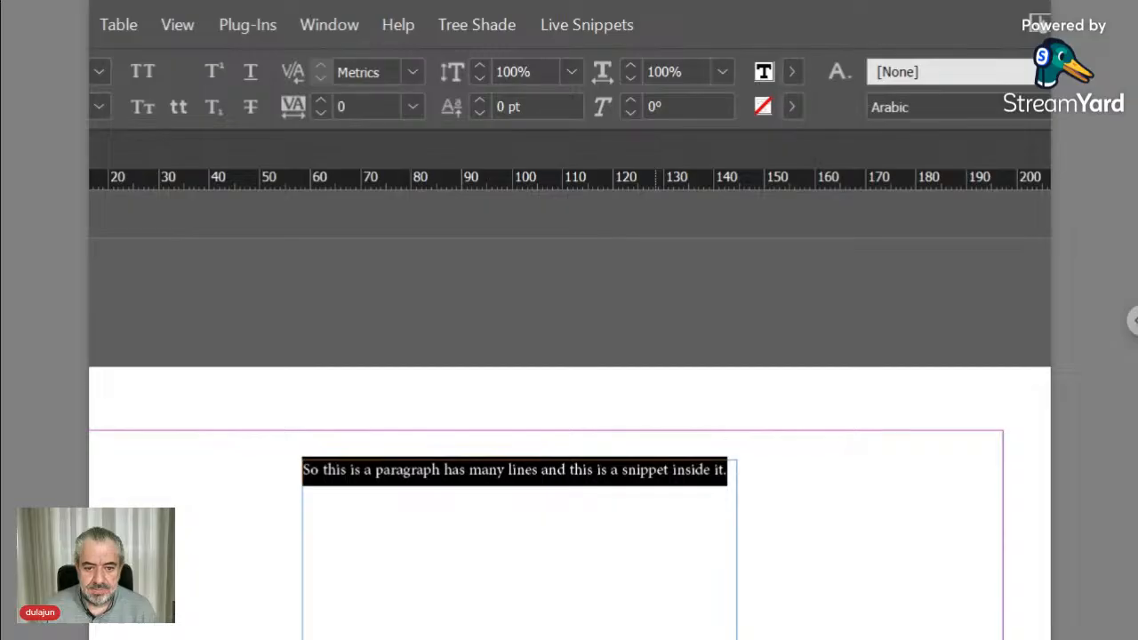
pyautogui.click(587, 27)
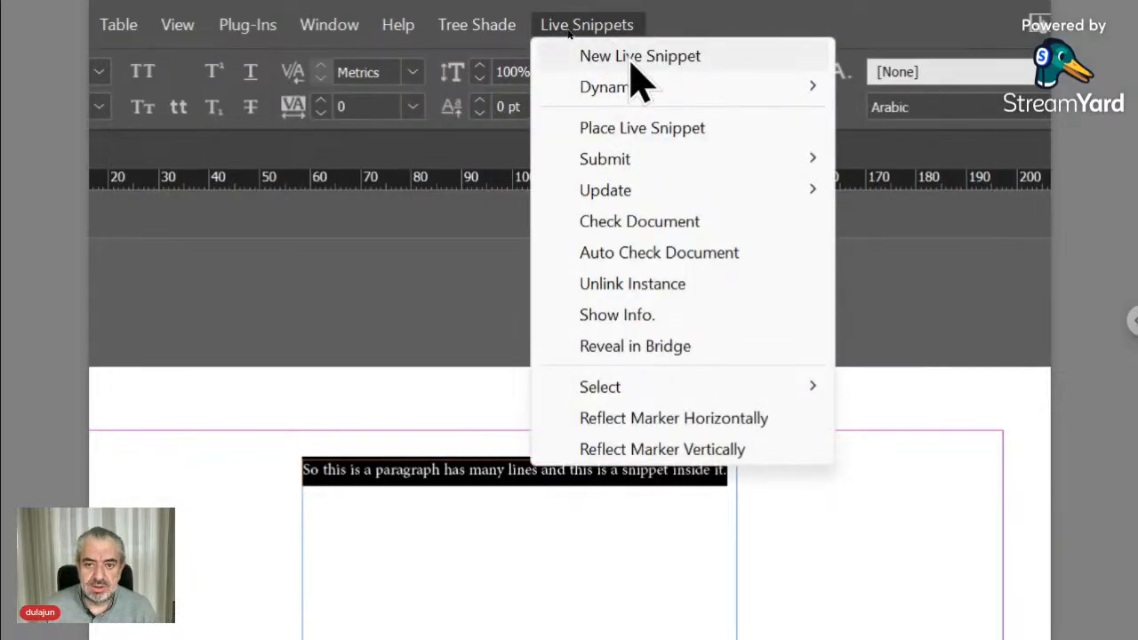
pyautogui.click(633, 62)
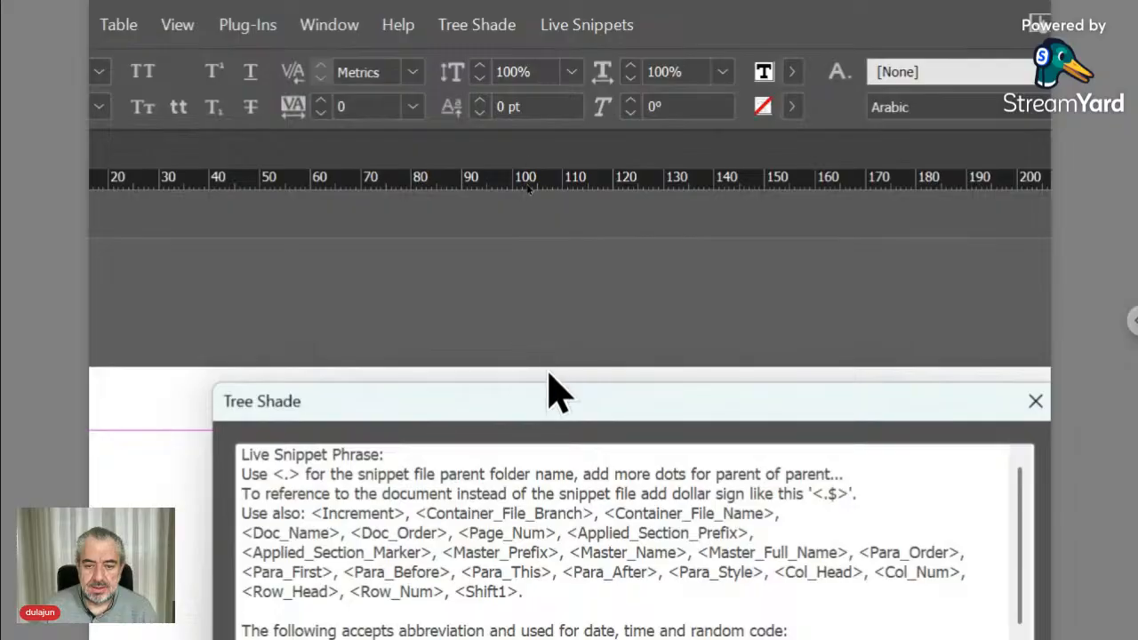
pyautogui.moveTo(549, 396); pyautogui.dragTo(515, 170)
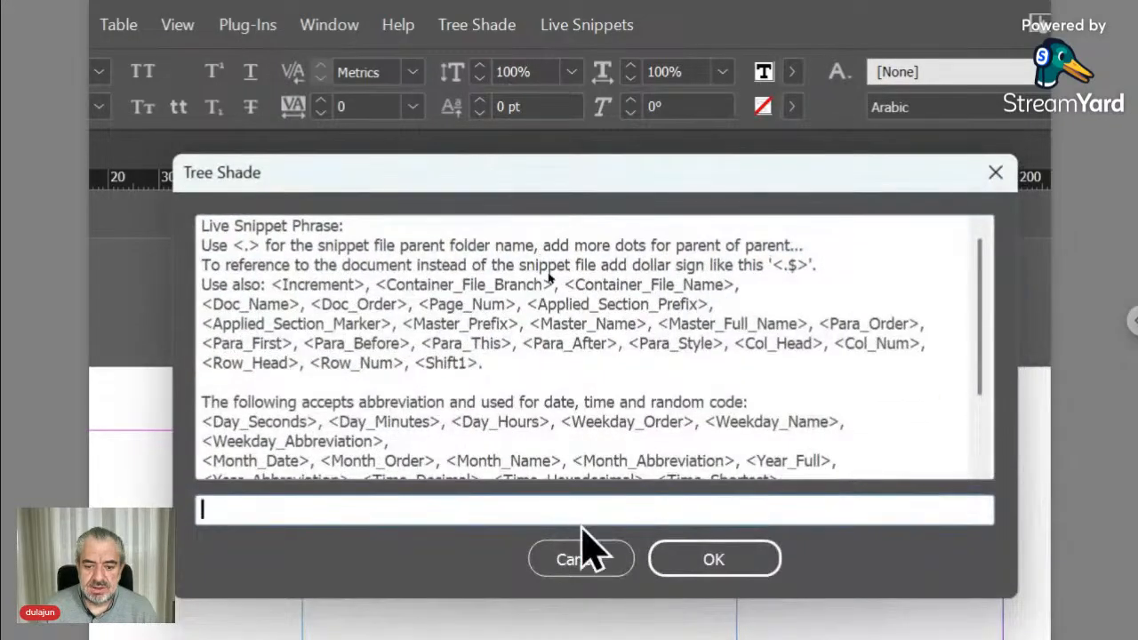
pyautogui.click(598, 567)
pyautogui.click(563, 473)
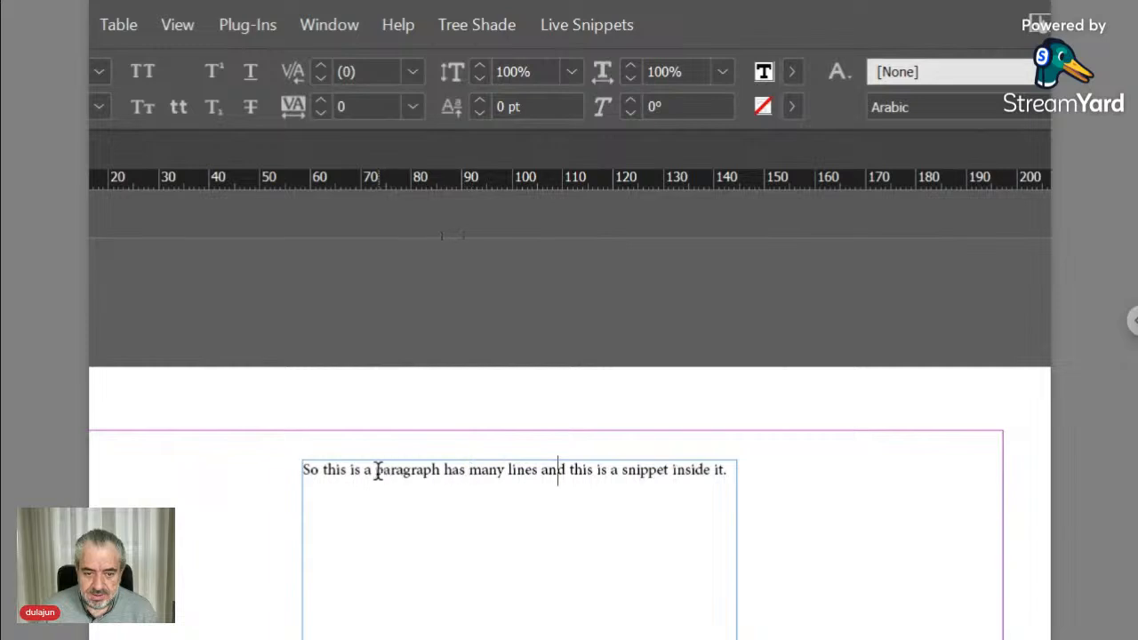
# Step: Create a live snippet from the words "this is a snippet" with the phrase Data/Company Name
pyautogui.doubleClick(581, 469)
pyautogui.moveTo(581, 470); pyautogui.dragTo(668, 471)
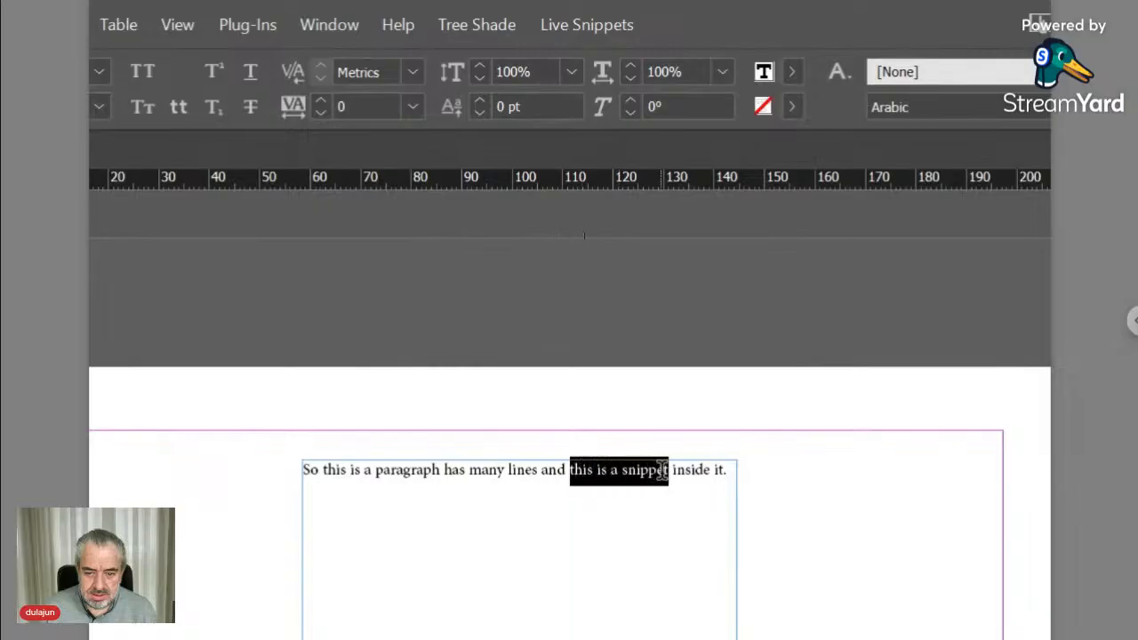
pyautogui.click(613, 21)
pyautogui.click(624, 55)
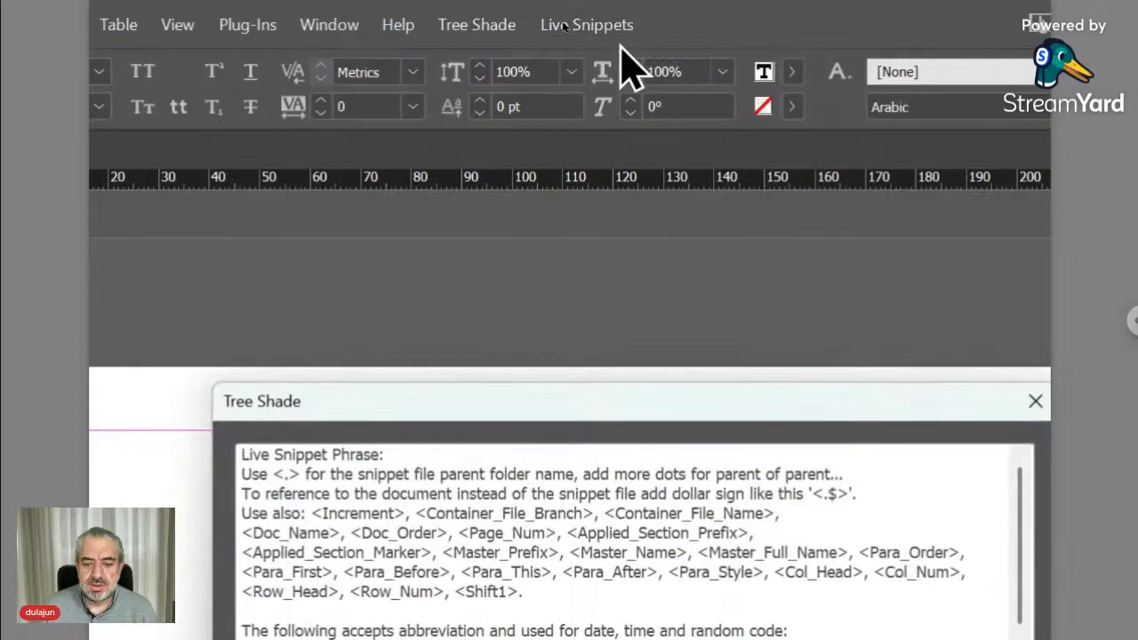
pyautogui.moveTo(626, 414); pyautogui.dragTo(597, 149)
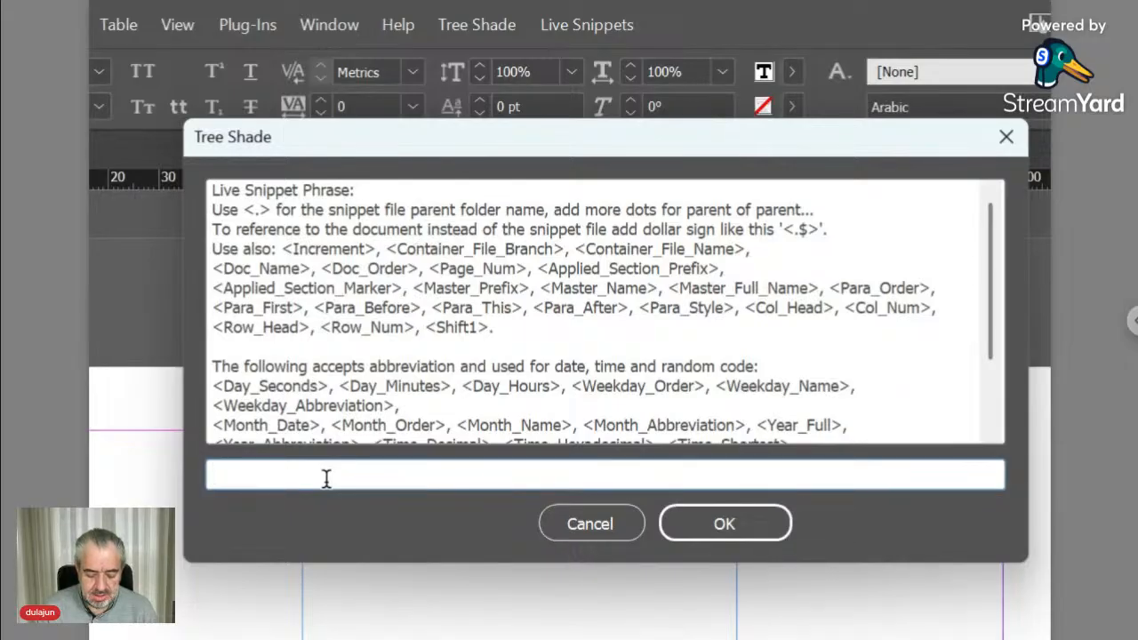
pyautogui.write('Data')
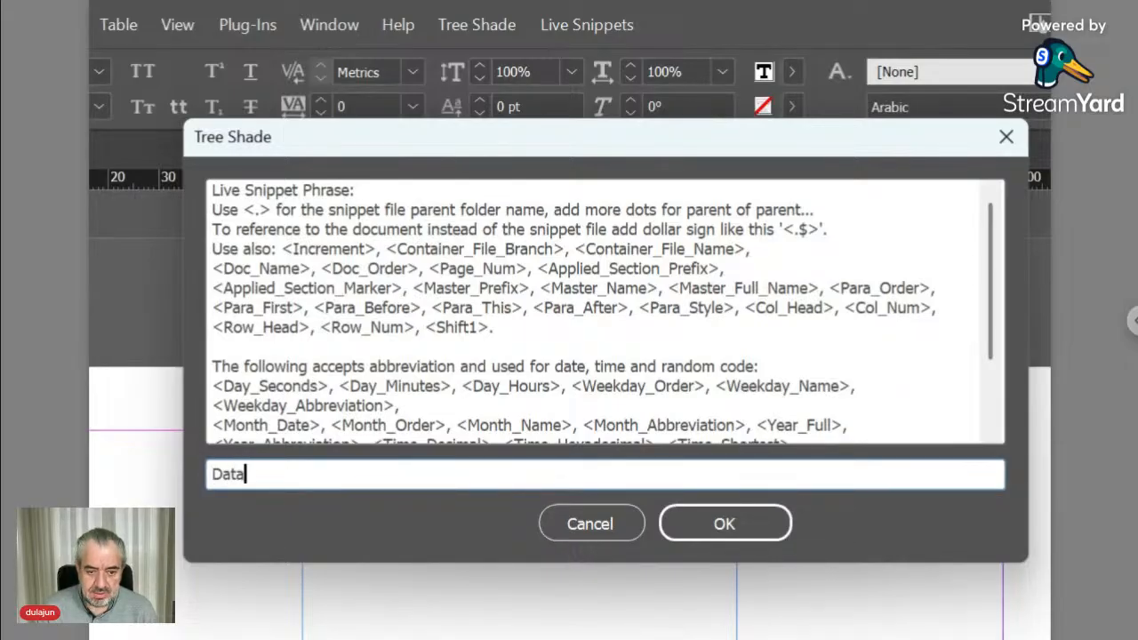
pyautogui.write('/')
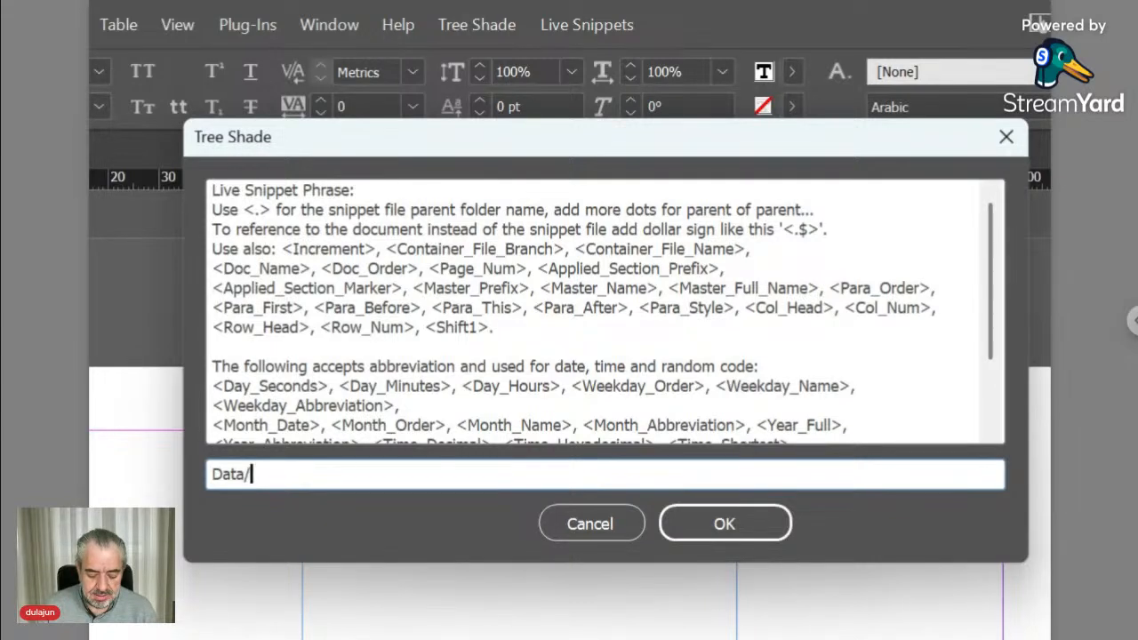
pyautogui.write('Company')
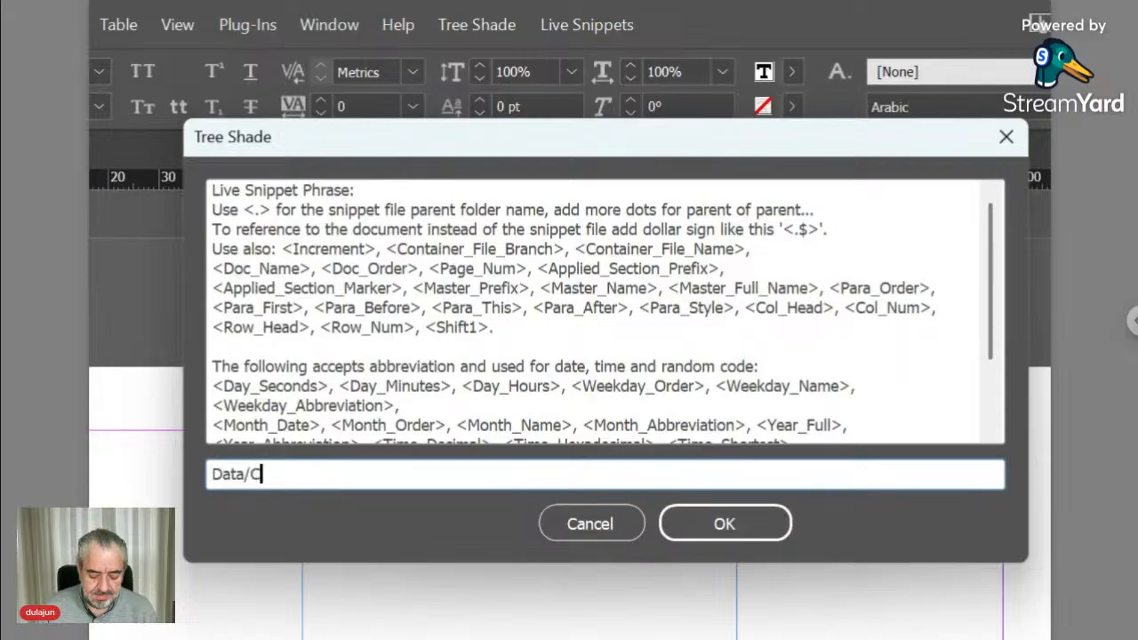
pyautogui.write(' Name')
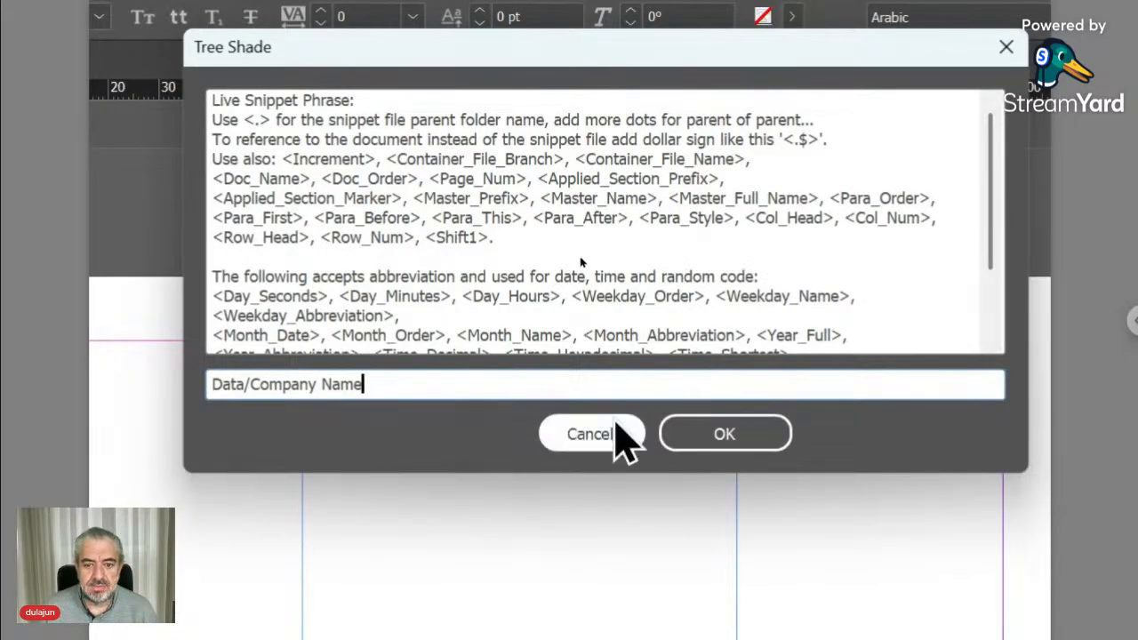
pyautogui.click(671, 436)
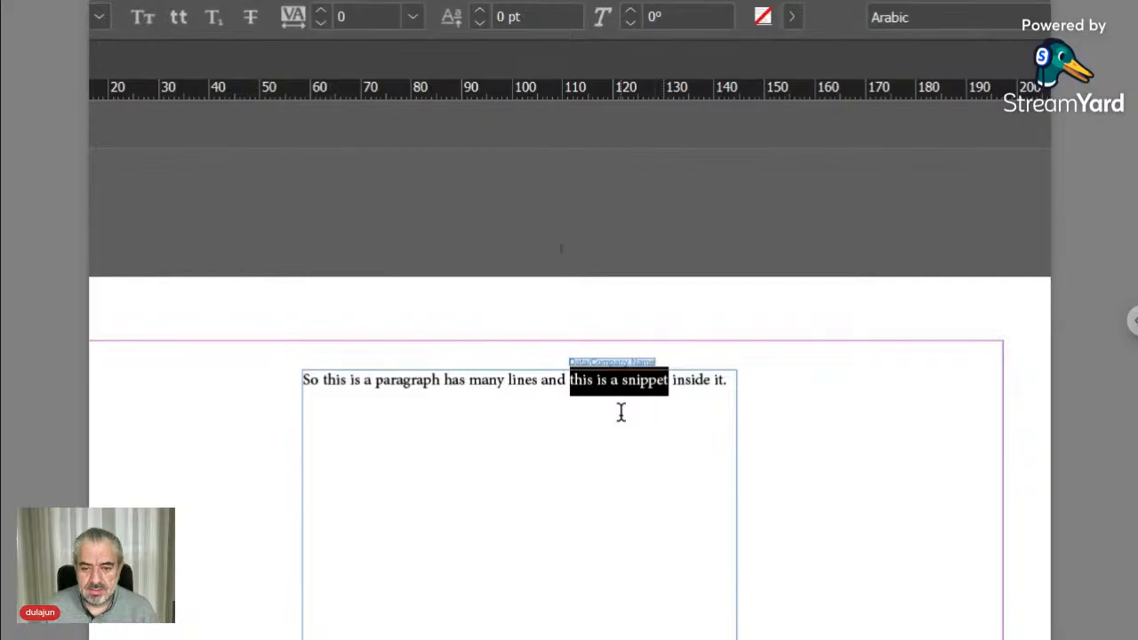
# Step: Show the hidden characters around the Data/Company Name snippet and toggle the preview mode on and back off
pyautogui.hotkey('ctrl', '=')
pyautogui.hotkey('ctrl', '=')
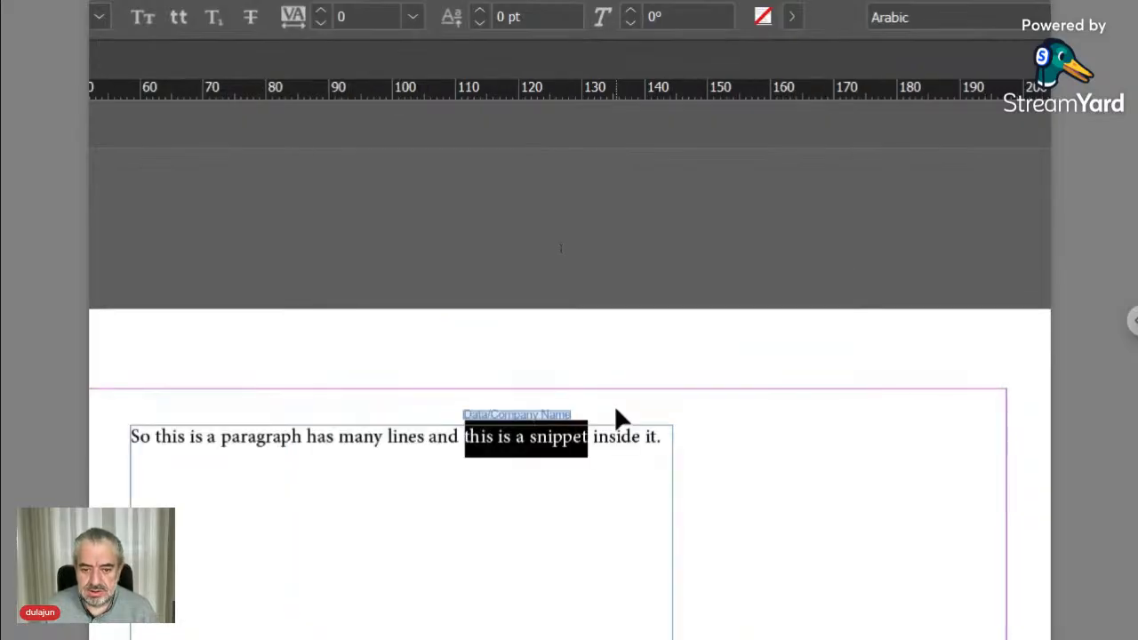
pyautogui.hotkey('ctrl', 'alt', 'i')
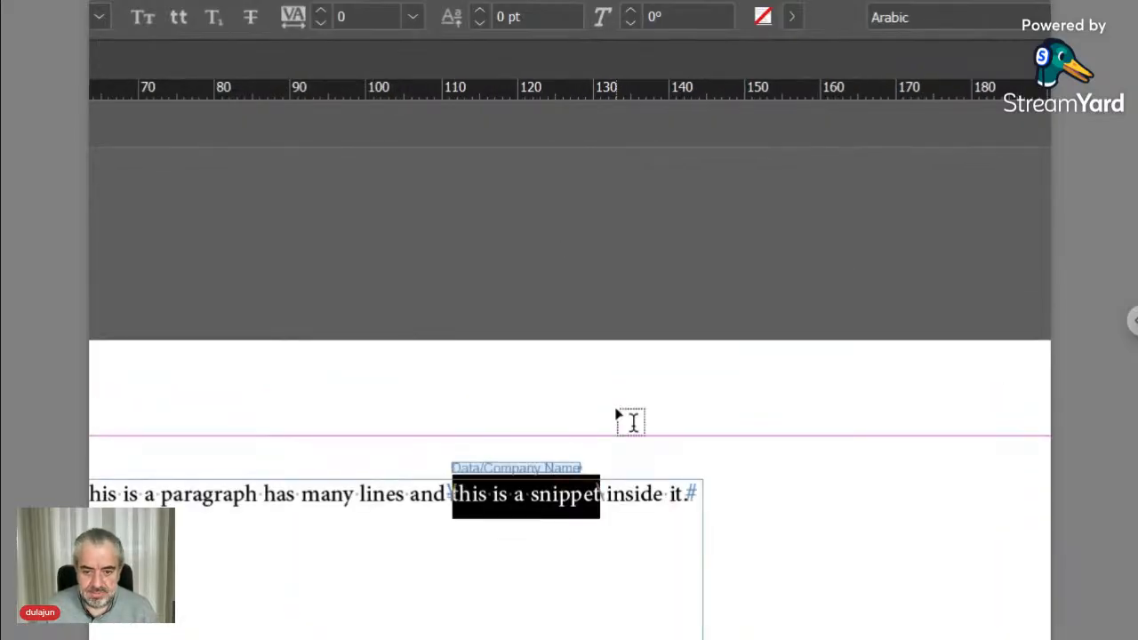
pyautogui.click(560, 497)
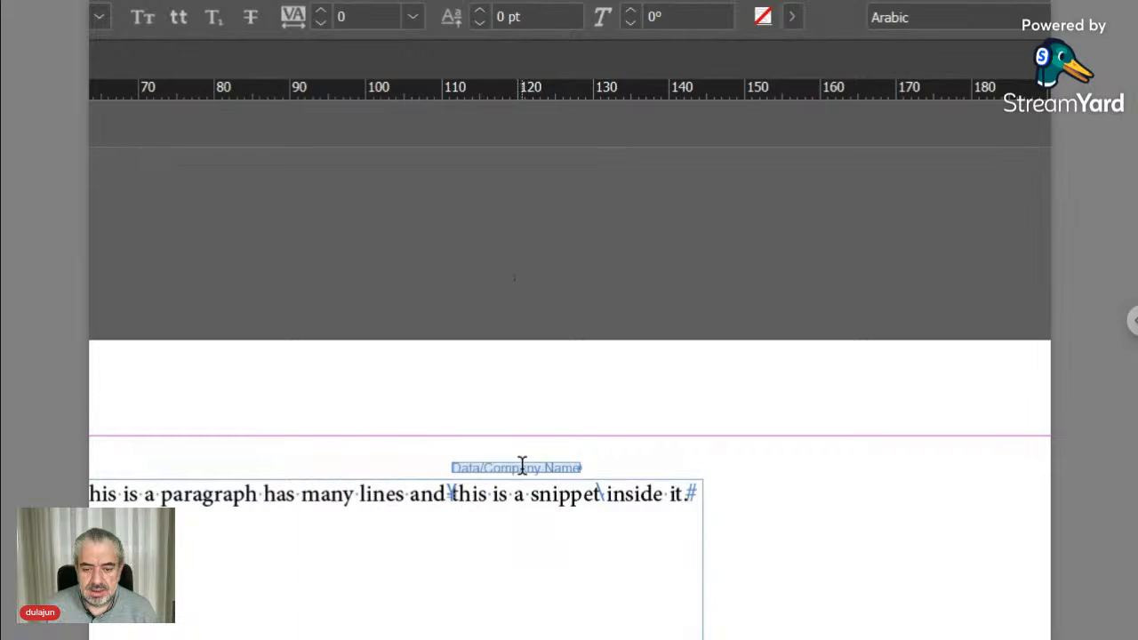
pyautogui.hotkey('ctrl', 'shift', 'a')
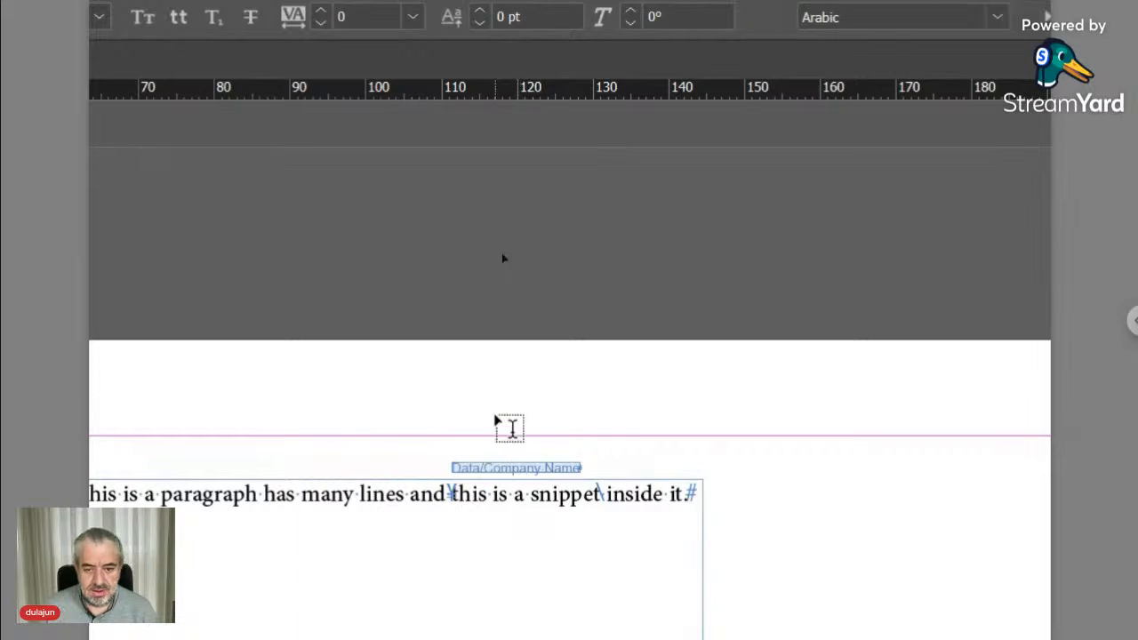
pyautogui.press('w')
pyautogui.press('w')
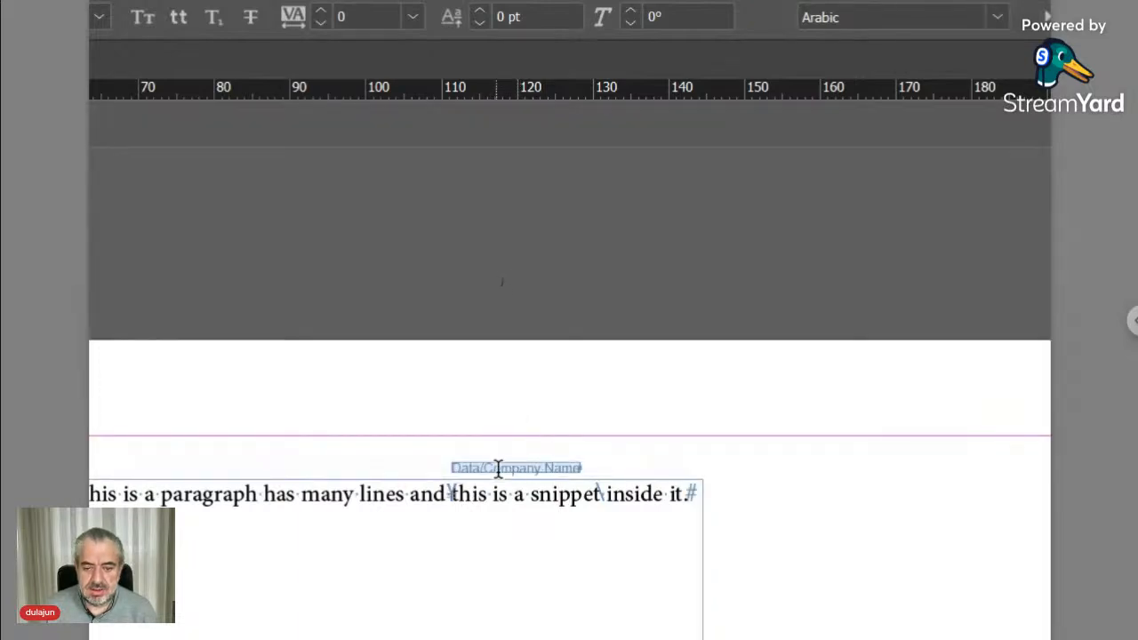
# Step: Select the live snippet's content with the plug-in's Select Content command and replace it with "THIS IS A SNIPPET"
pyautogui.click(544, 494)
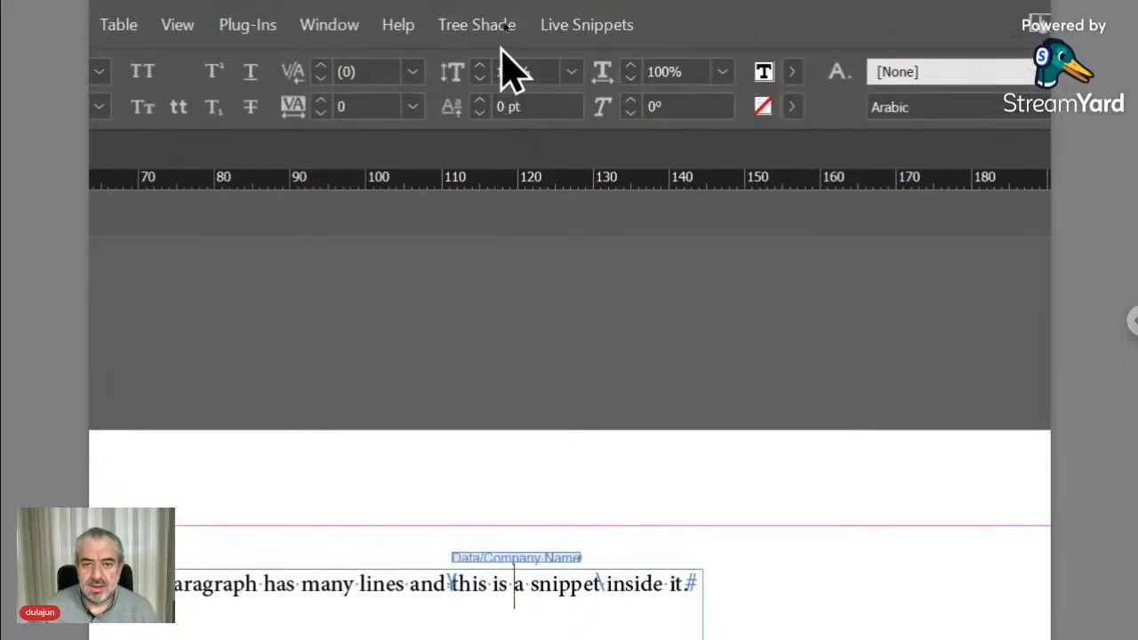
pyautogui.click(564, 26)
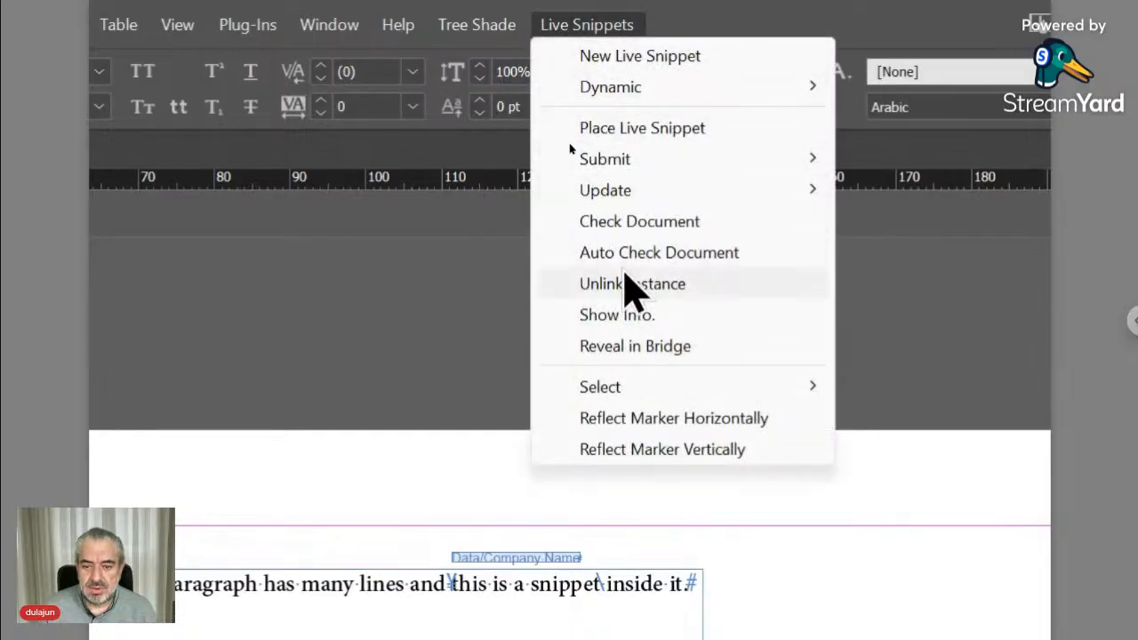
pyautogui.moveTo(655, 396)
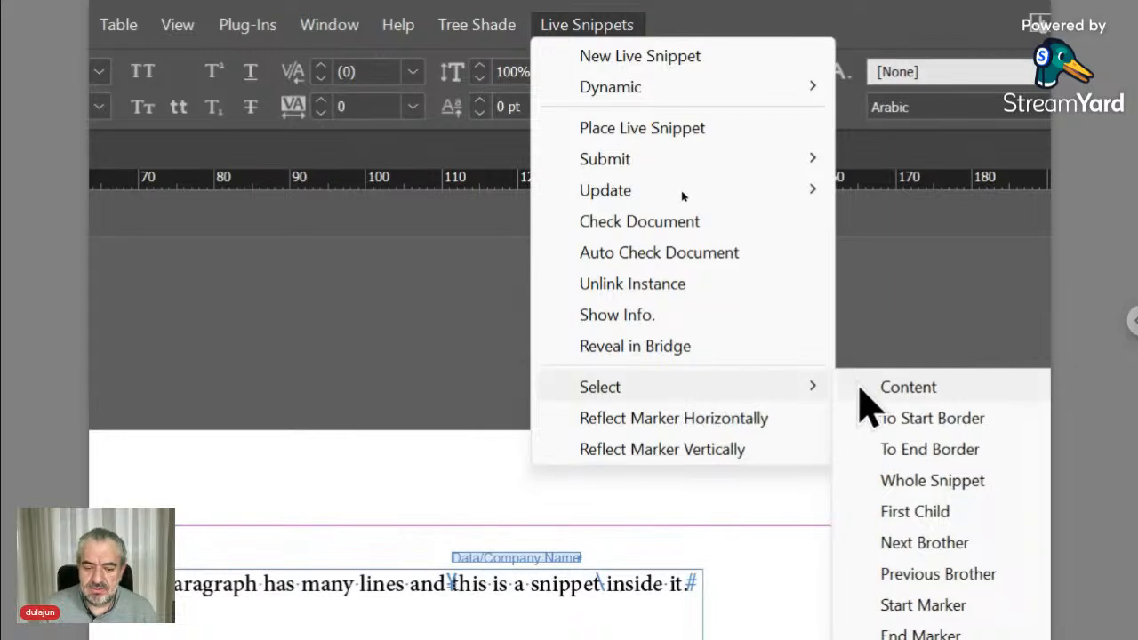
pyautogui.click(889, 388)
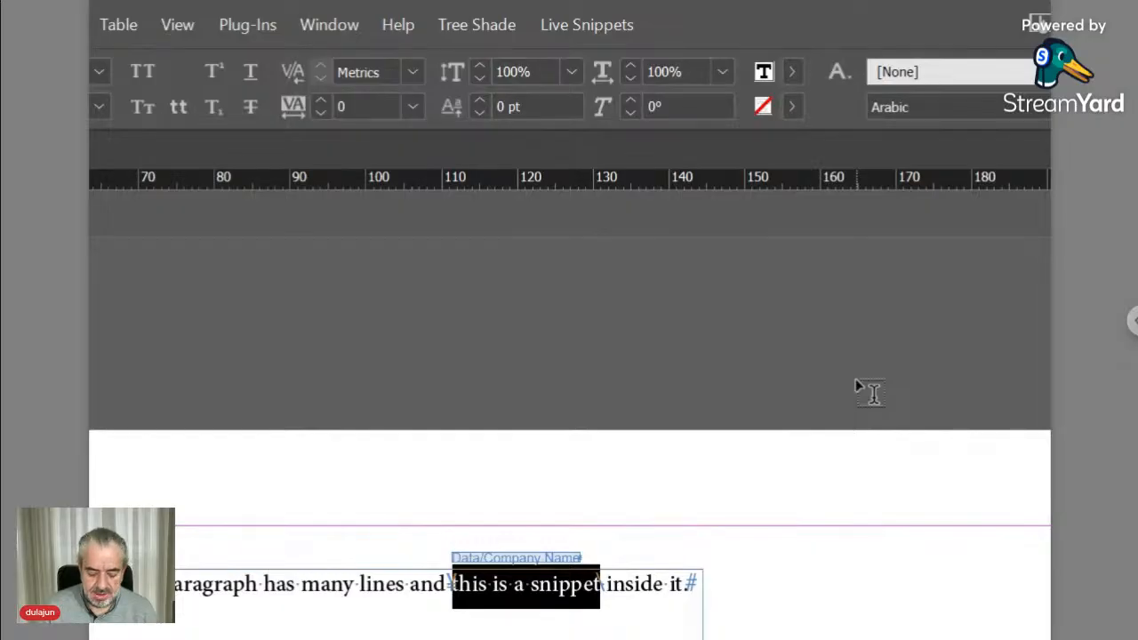
pyautogui.write('THIS ')
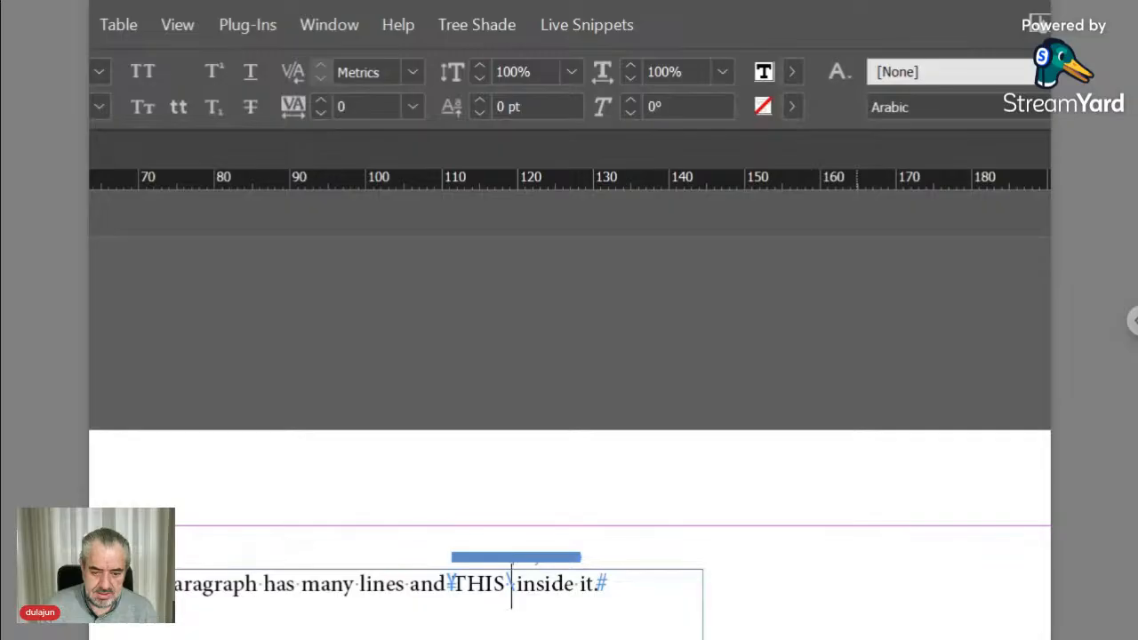
pyautogui.write('IS A ')
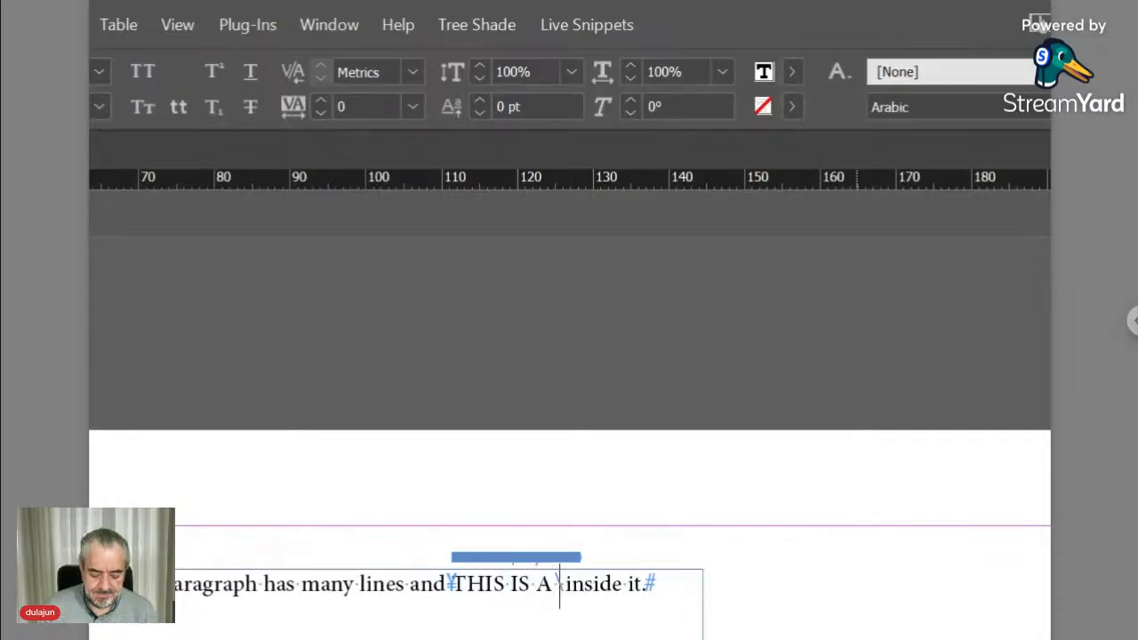
pyautogui.write('SNIPPET')
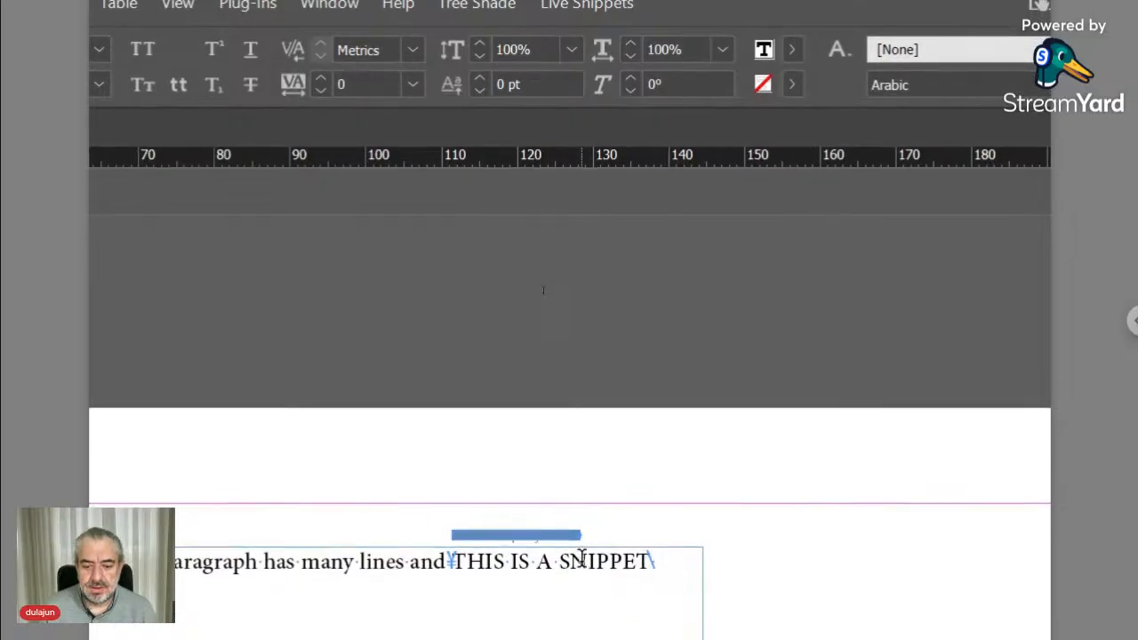
# Step: Copy the whole Data/Company Name snippet and paste the copy before the word "paragraph" in the first line
pyautogui.click(581, 557)
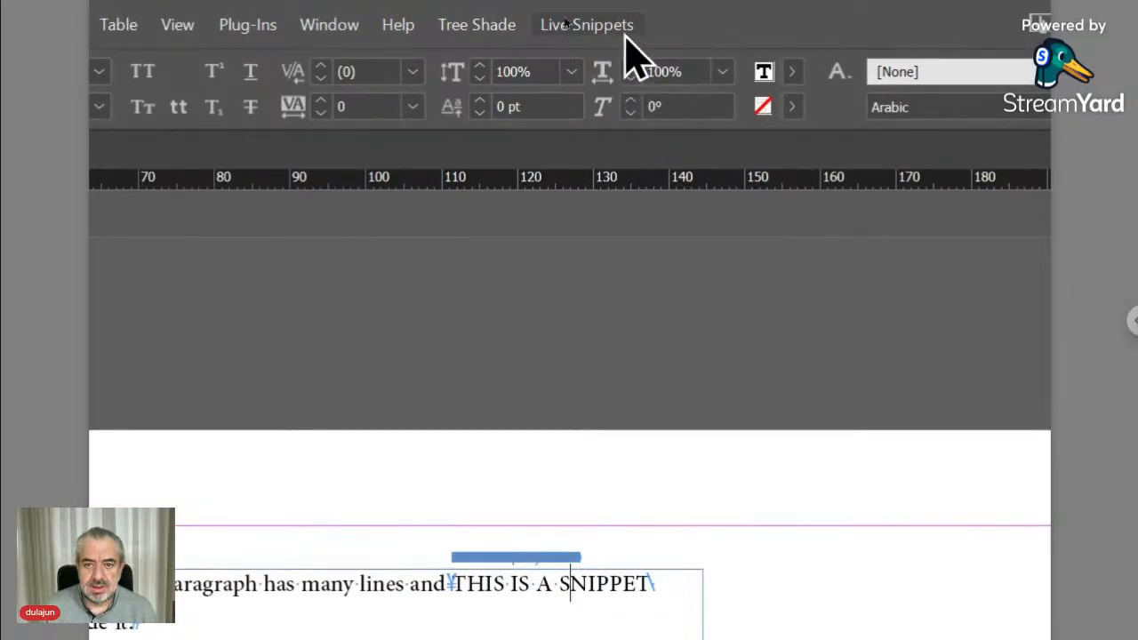
pyautogui.click(626, 34)
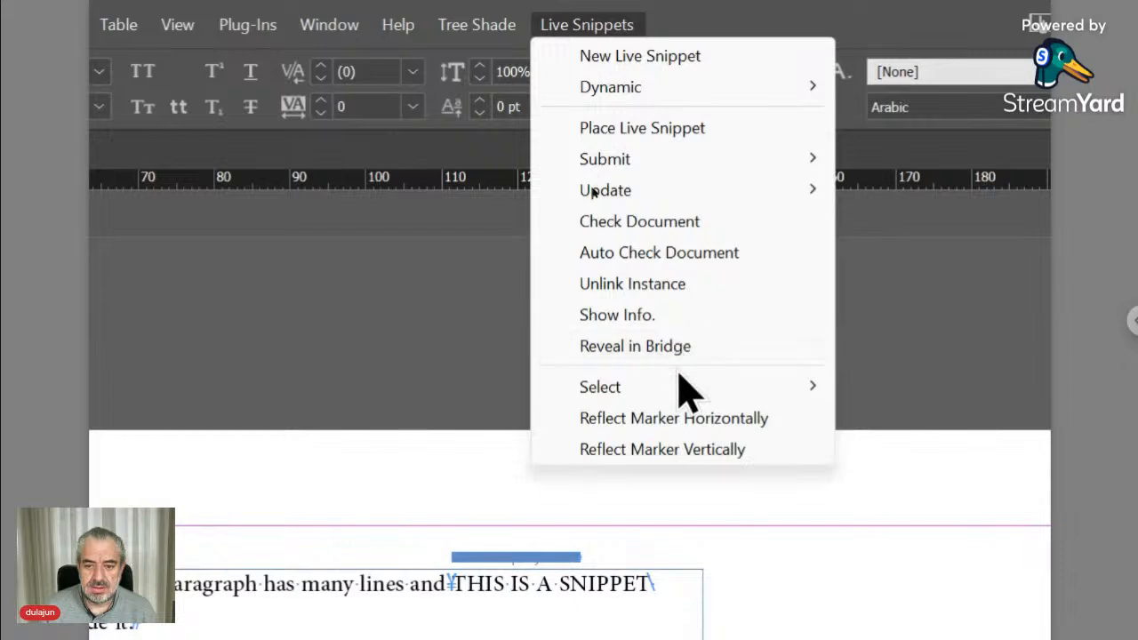
pyautogui.moveTo(825, 398)
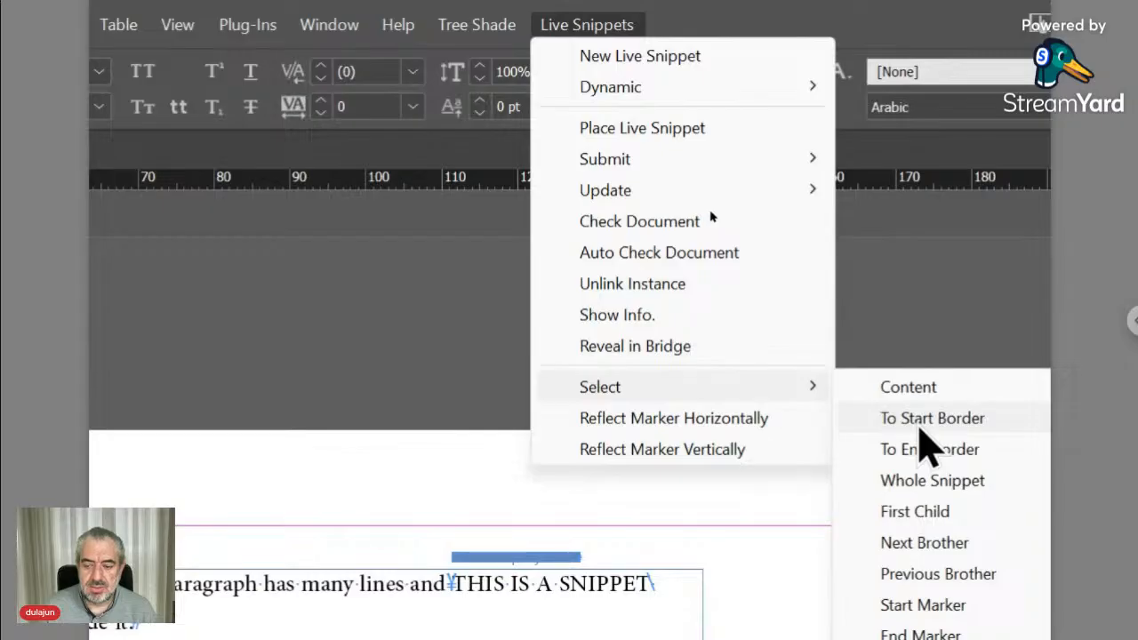
pyautogui.click(932, 484)
pyautogui.hotkey('ctrl', 'c')
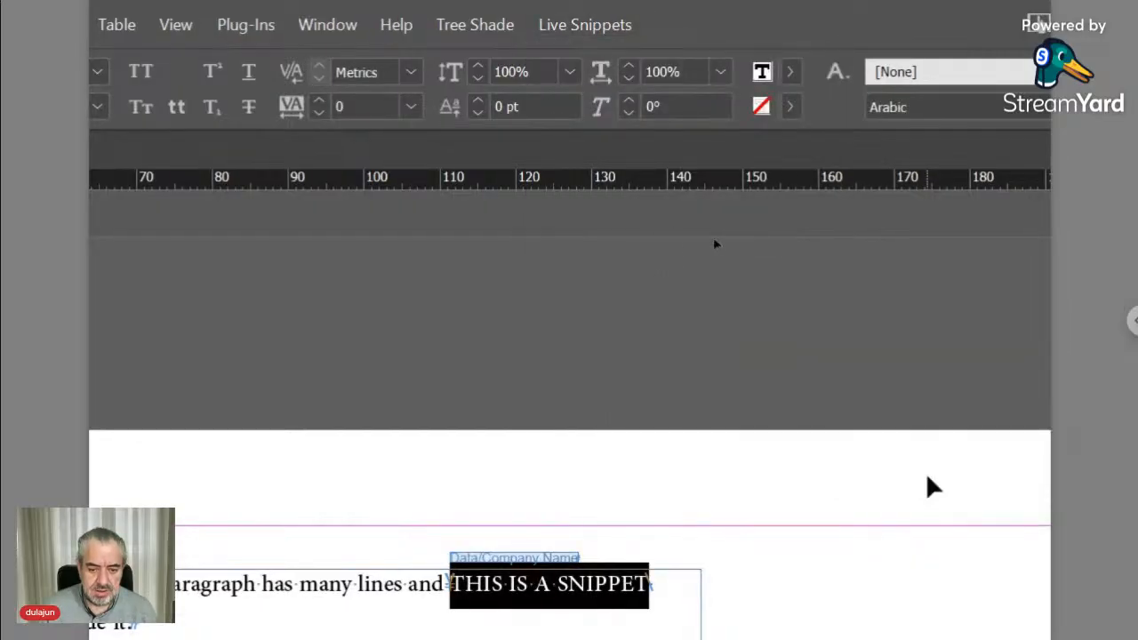
pyautogui.click(164, 585)
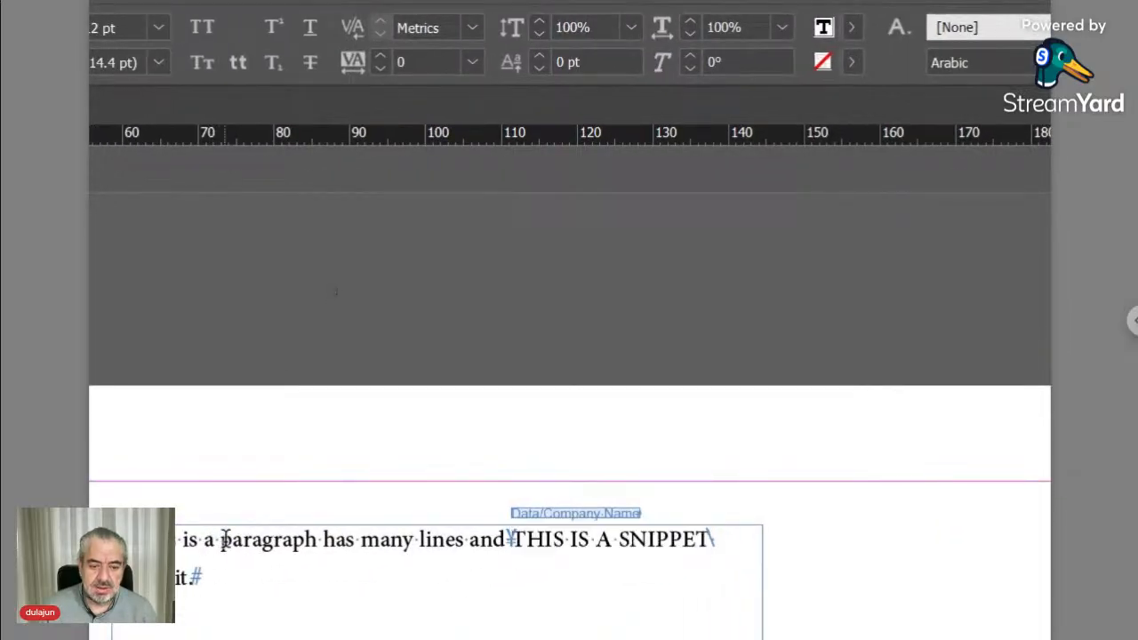
pyautogui.hotkey('ctrl', 'v')
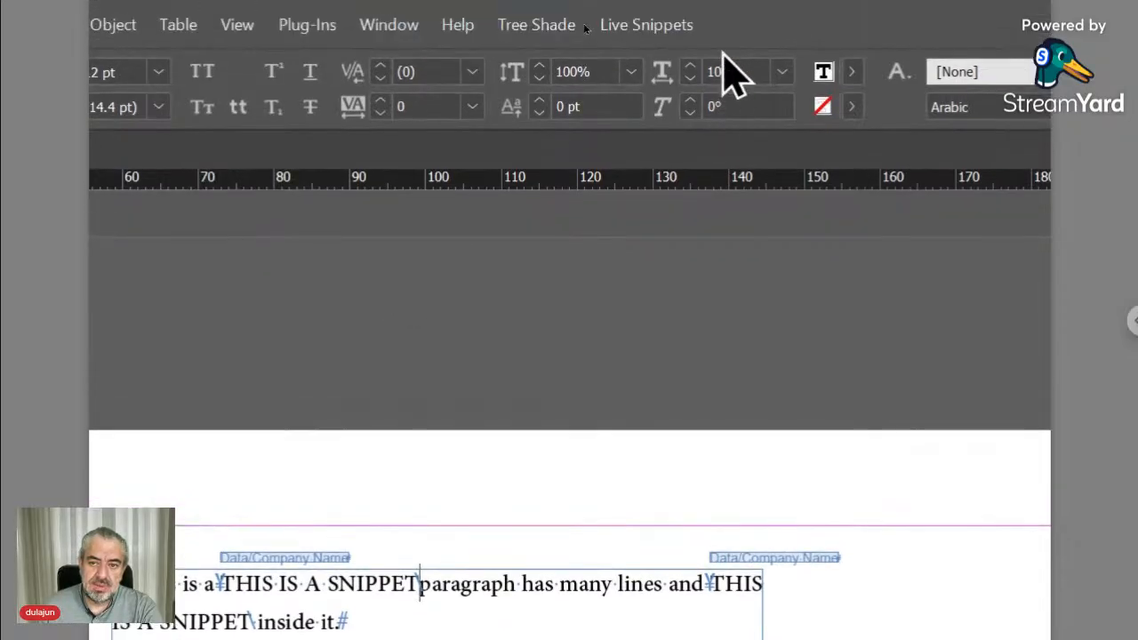
pyautogui.click(673, 27)
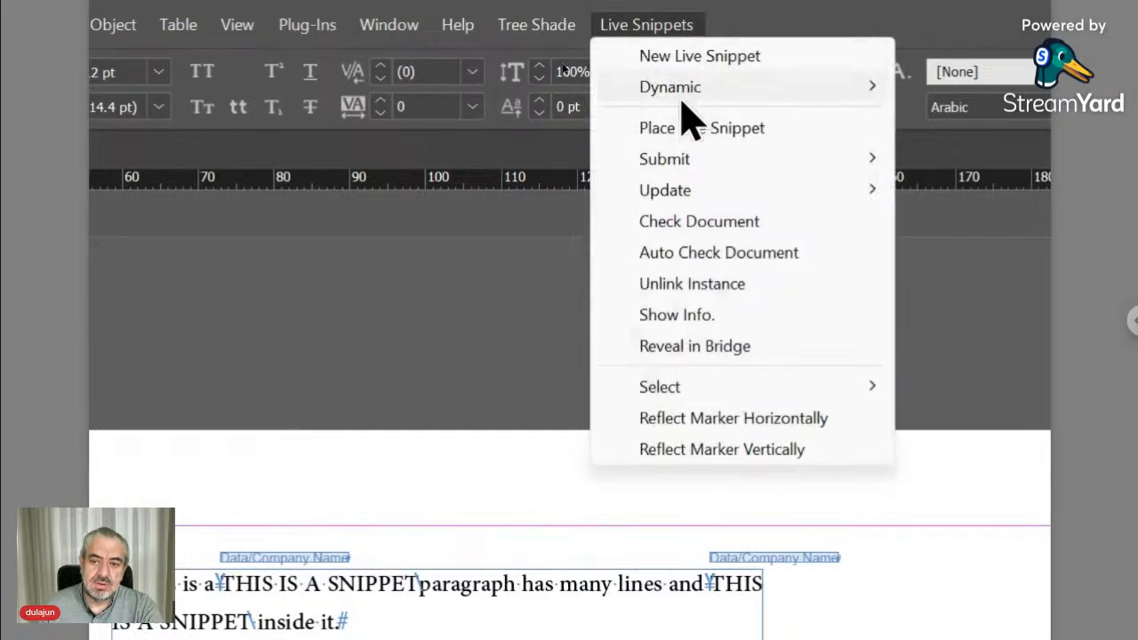
pyautogui.moveTo(694, 198)
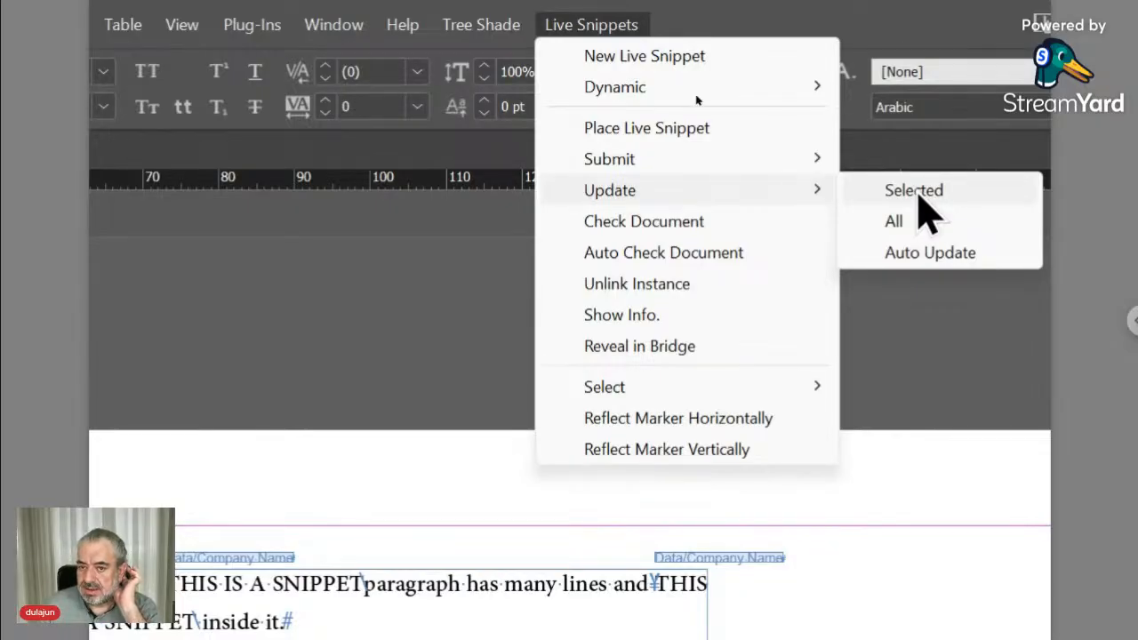
pyautogui.moveTo(784, 172)
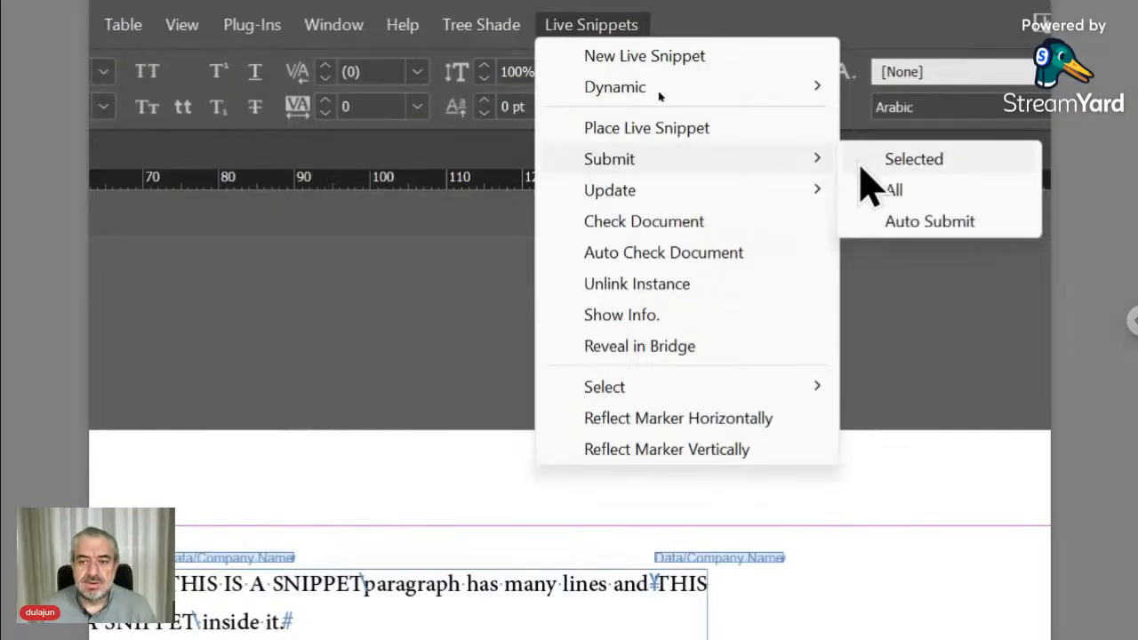
pyautogui.click(566, 580)
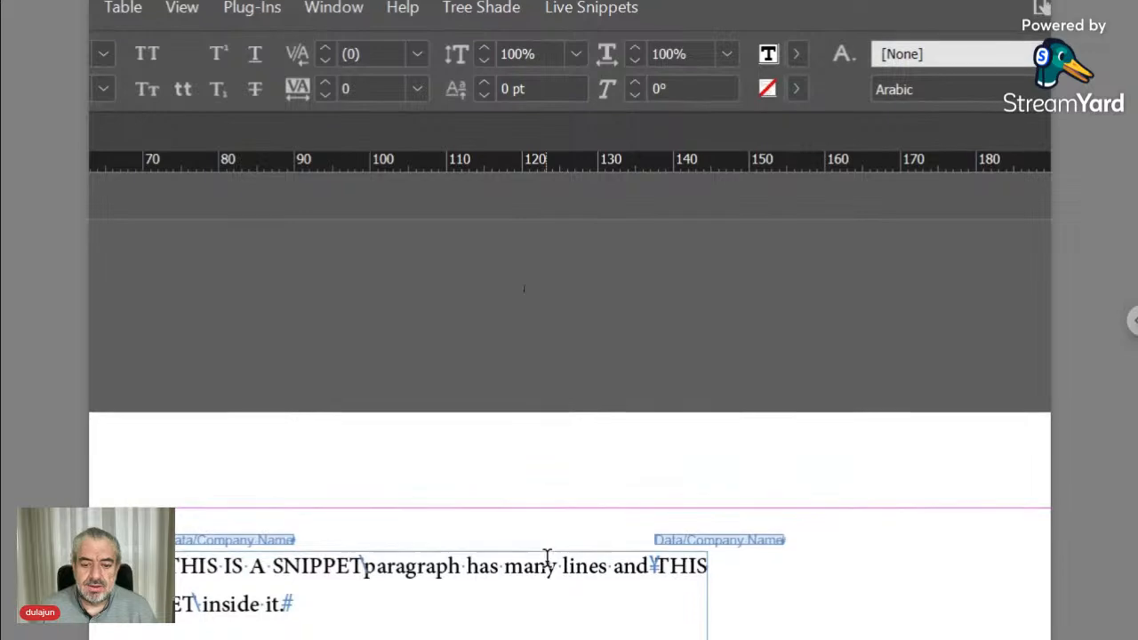
# Step: Clear all the text from the text frame and delete the empty frame from the page
pyautogui.click(557, 570)
pyautogui.hotkey('ctrl', 'a')
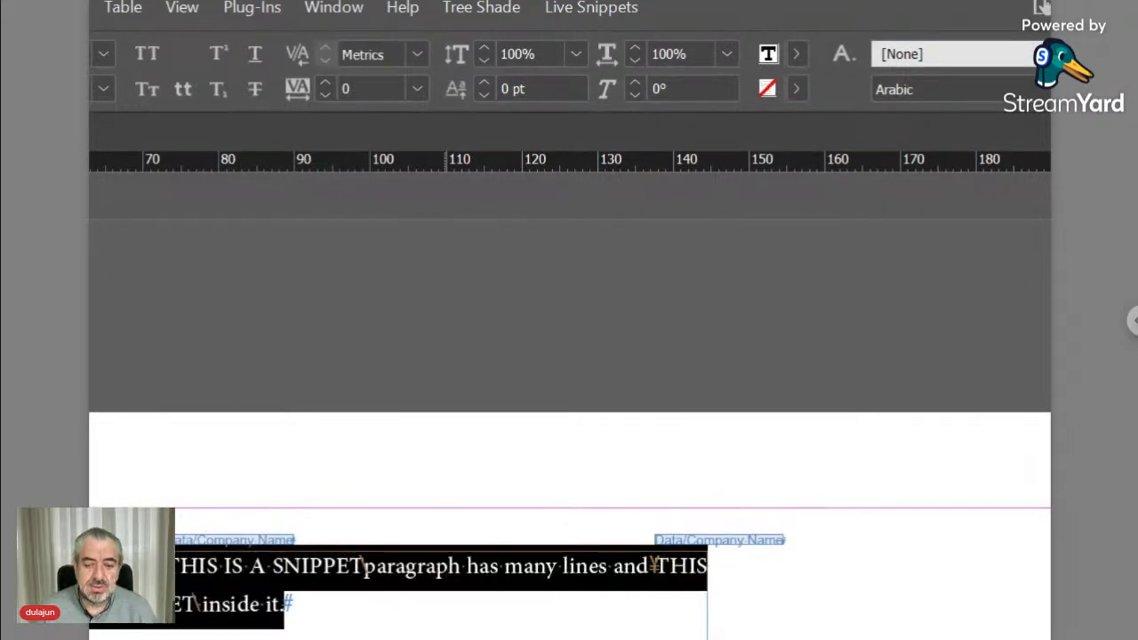
pyautogui.press('BackSpace')
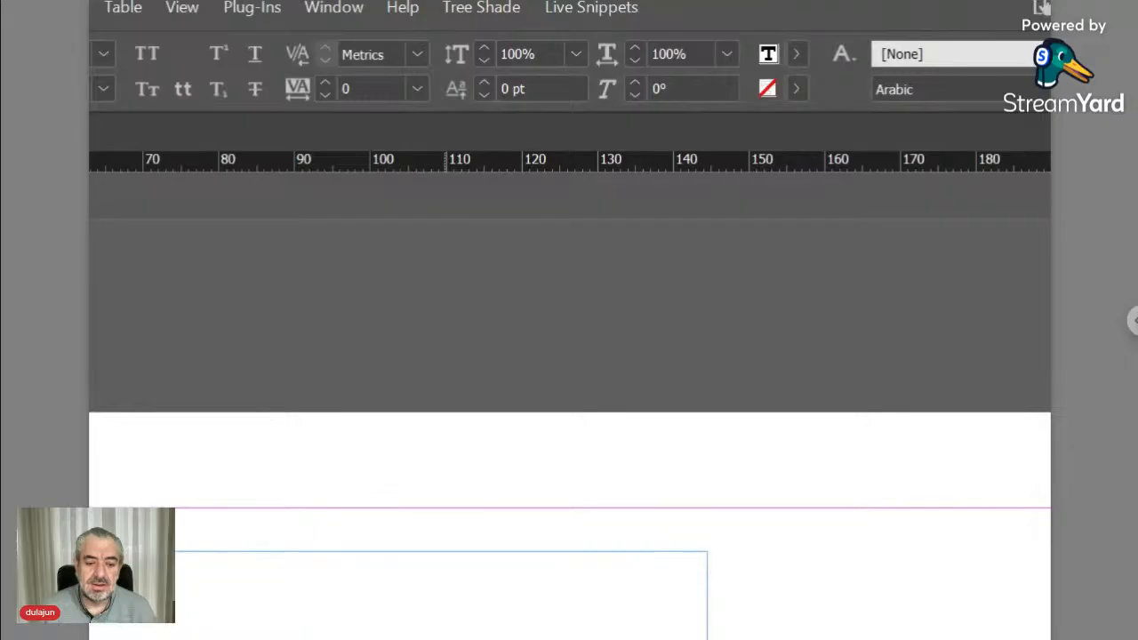
pyautogui.hotkey('ctrl', '0')
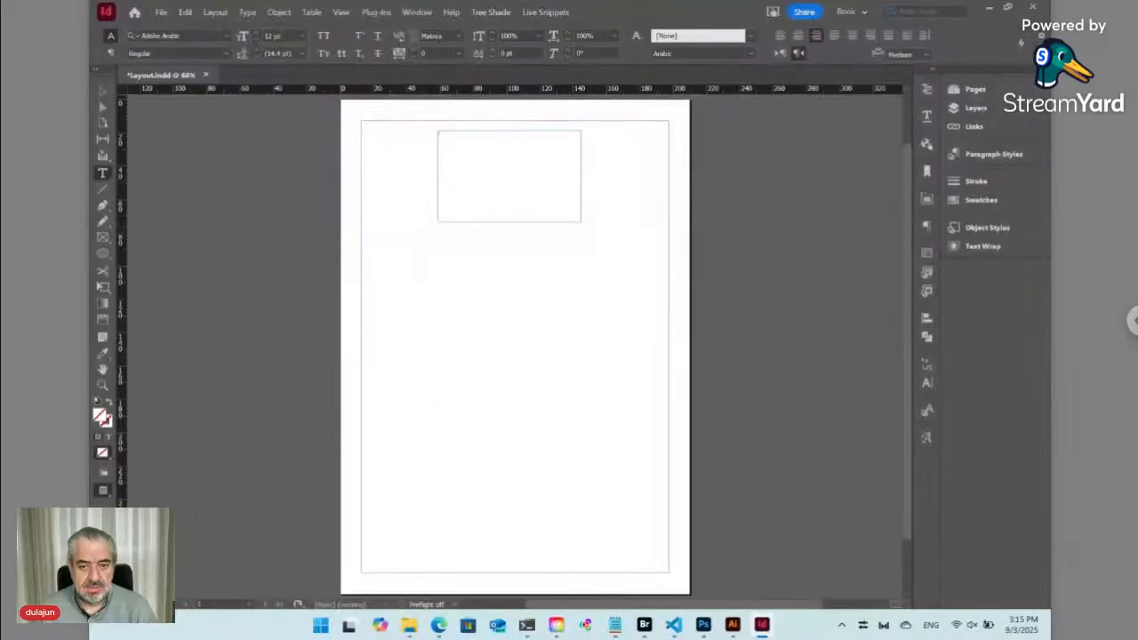
pyautogui.click(102, 90)
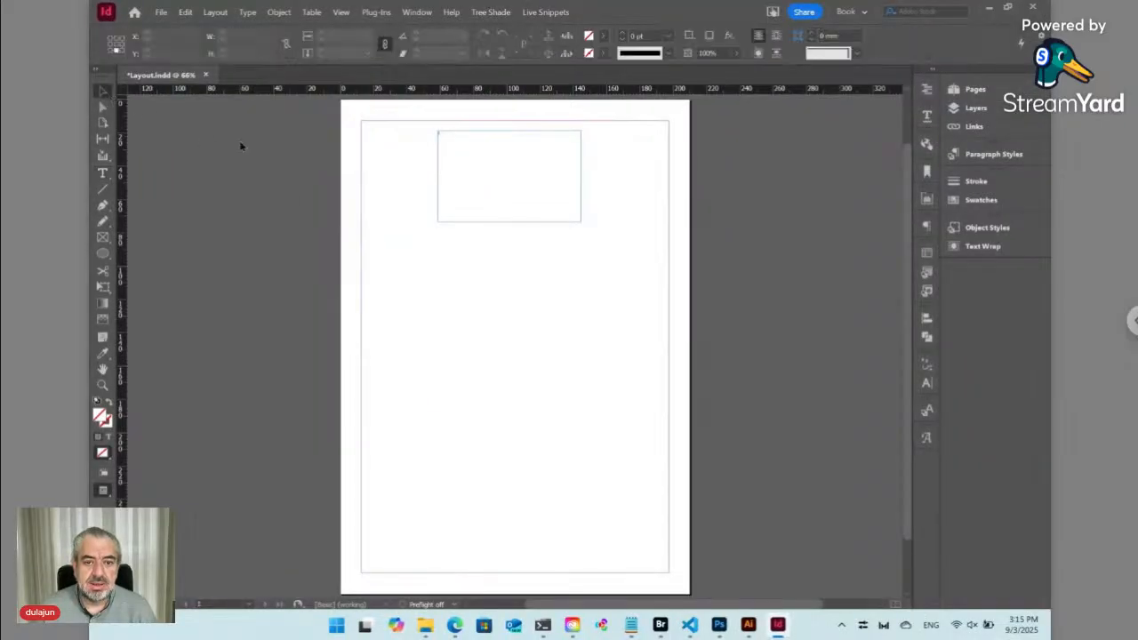
pyautogui.click(449, 188)
pyautogui.press('Delete')
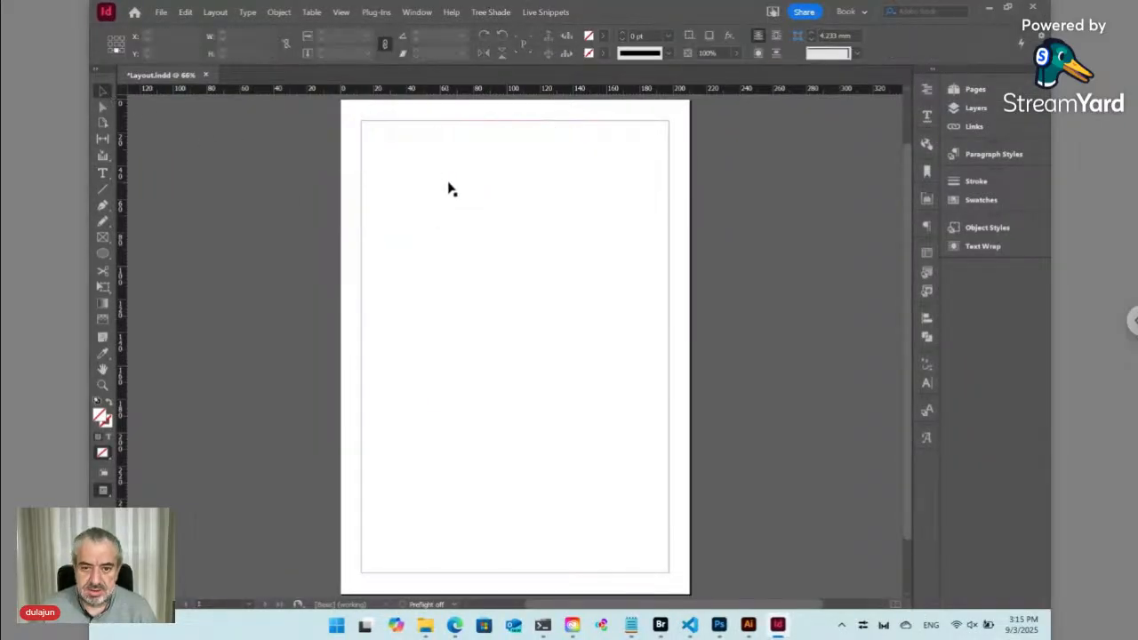
pyautogui.click(493, 12)
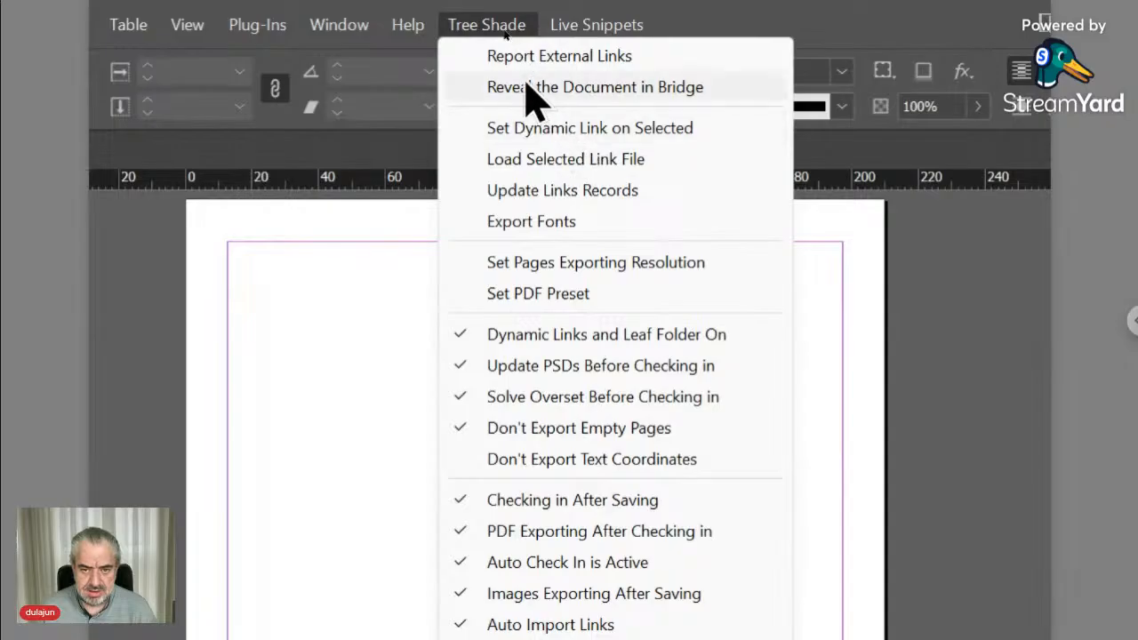
pyautogui.click(499, 33)
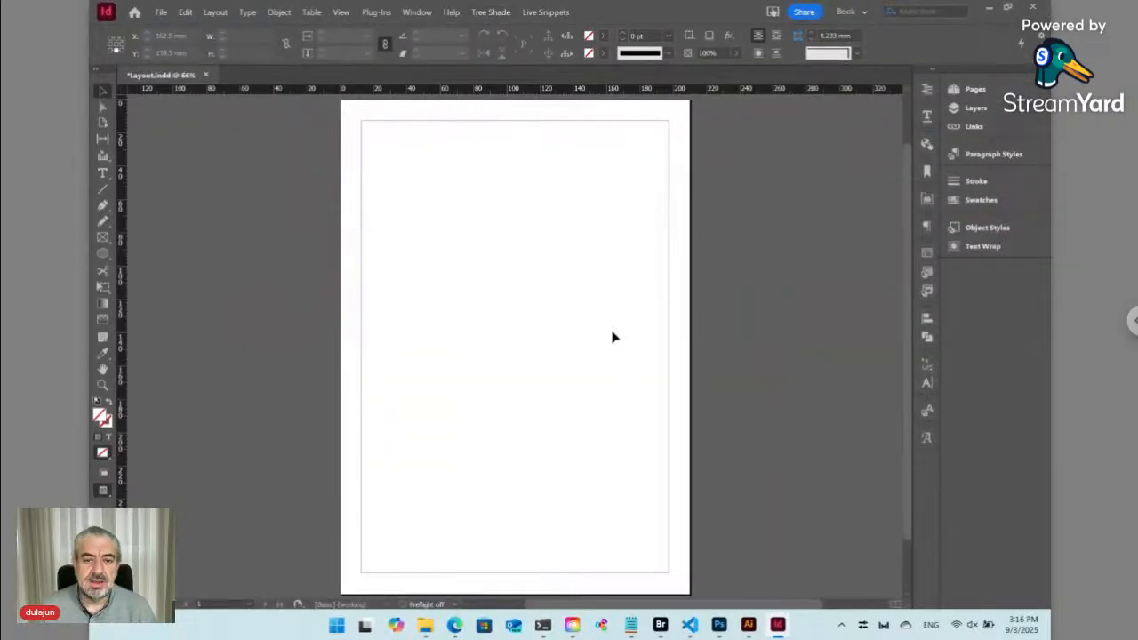
# Step: Switch to Adobe Bridge, create a folder named Links inside the Dynamic folder and open it
pyautogui.click(660, 625)
pyautogui.hotkey('ctrl', 'shift', 'n')
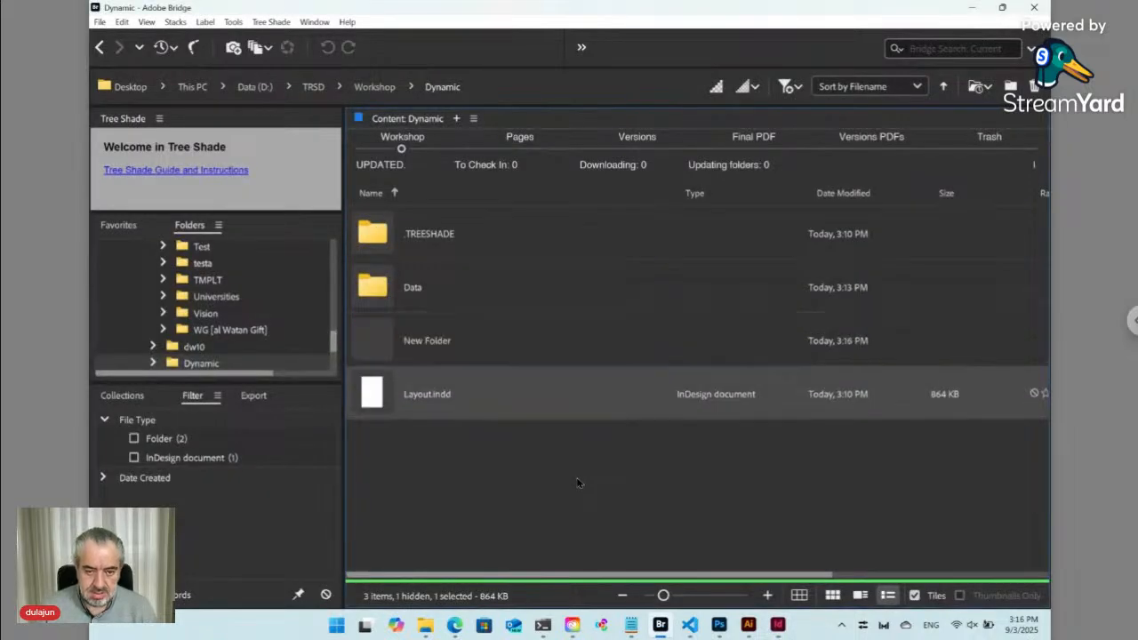
pyautogui.write('Lin')
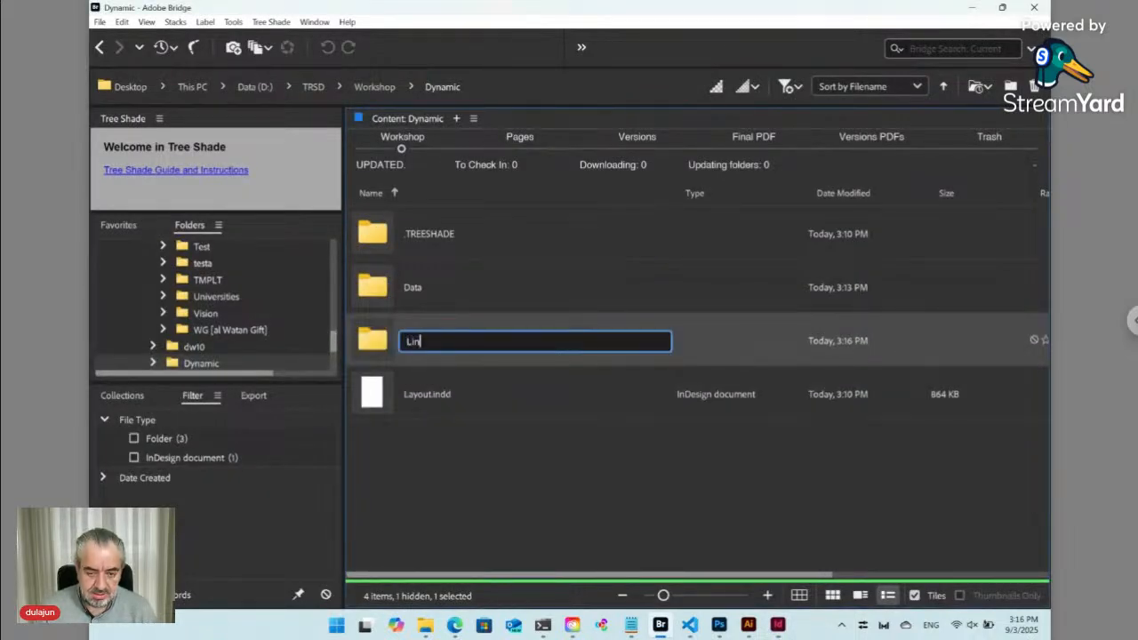
pyautogui.write('ks')
pyautogui.press('Return')
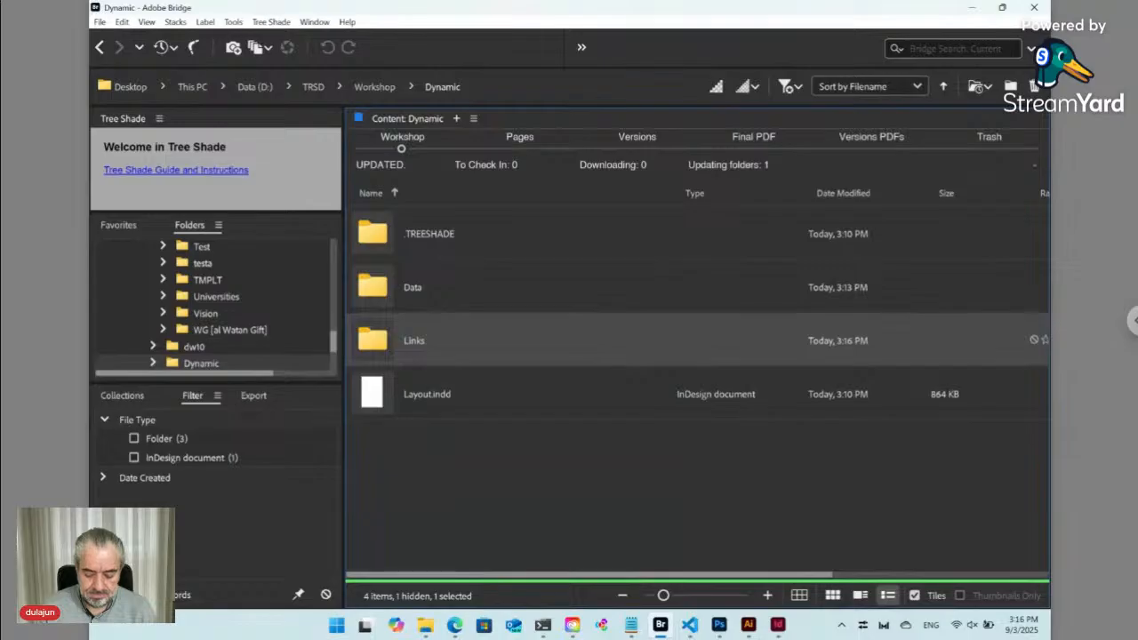
pyautogui.press('Return')
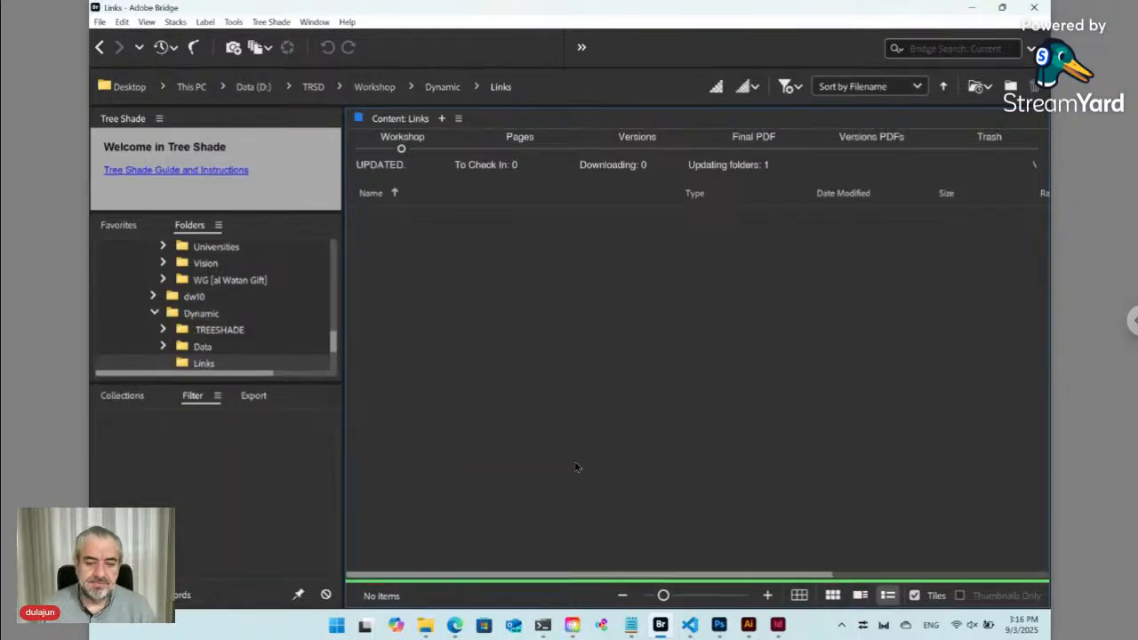
# Step: Copy the five portrait JPG images from the Downloads folder in File Explorer into the Links folder in Bridge
pyautogui.moveTo(428, 629)
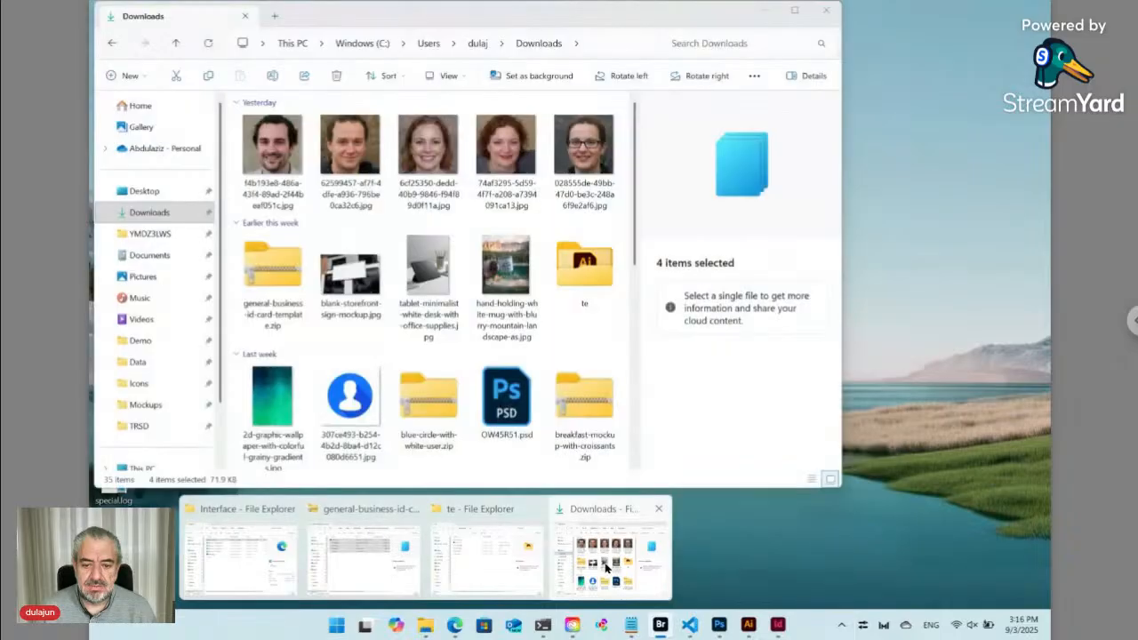
pyautogui.click(555, 511)
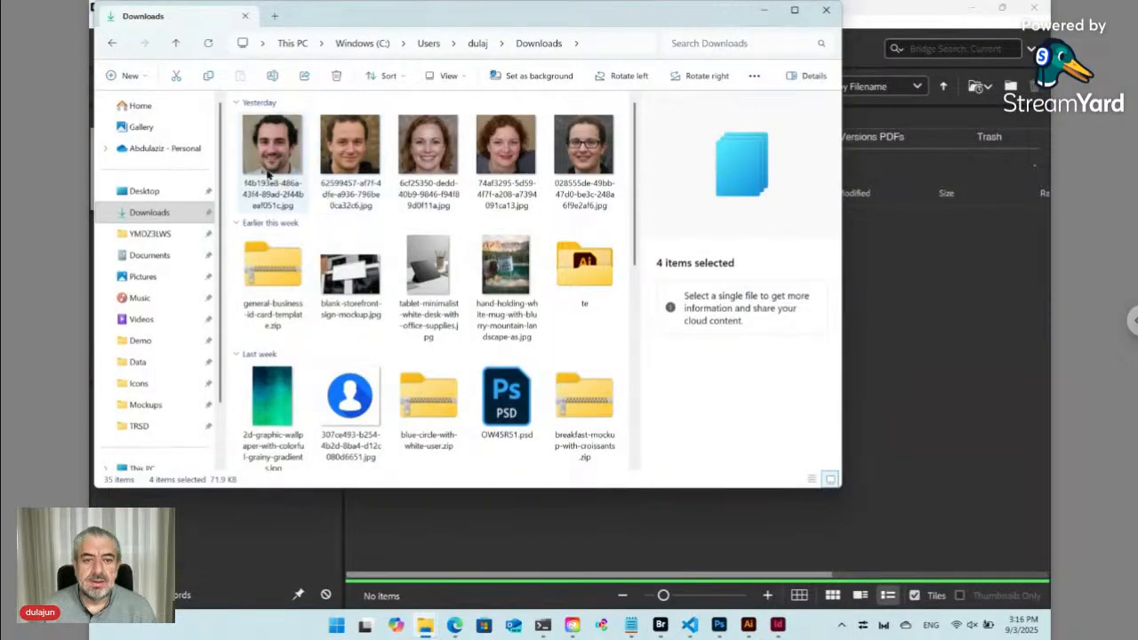
pyautogui.moveTo(234, 133); pyautogui.dragTo(582, 176)
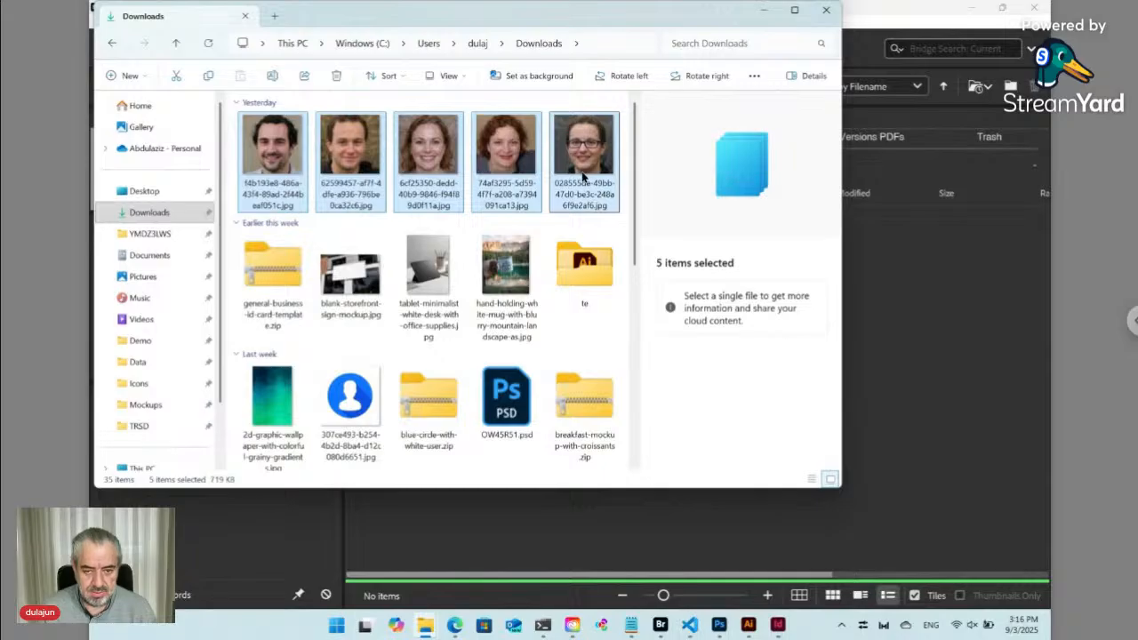
pyautogui.click(499, 510)
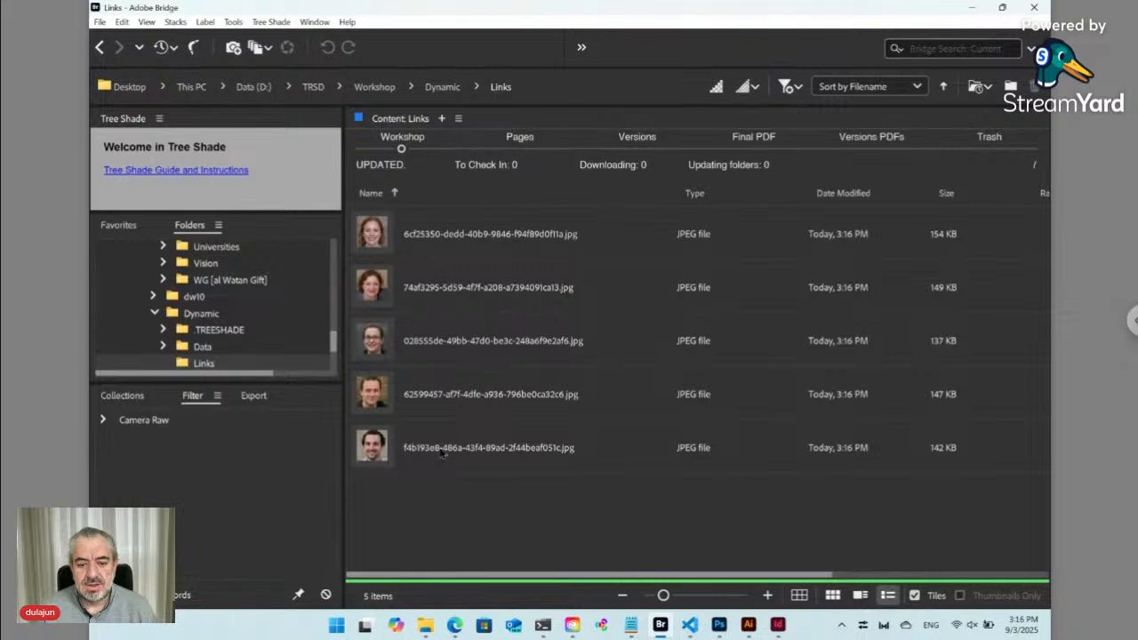
# Step: Run the Tree Shade Change command on all five images in the Links folder with the pattern ./Page 01<CE>
pyautogui.click(438, 249)
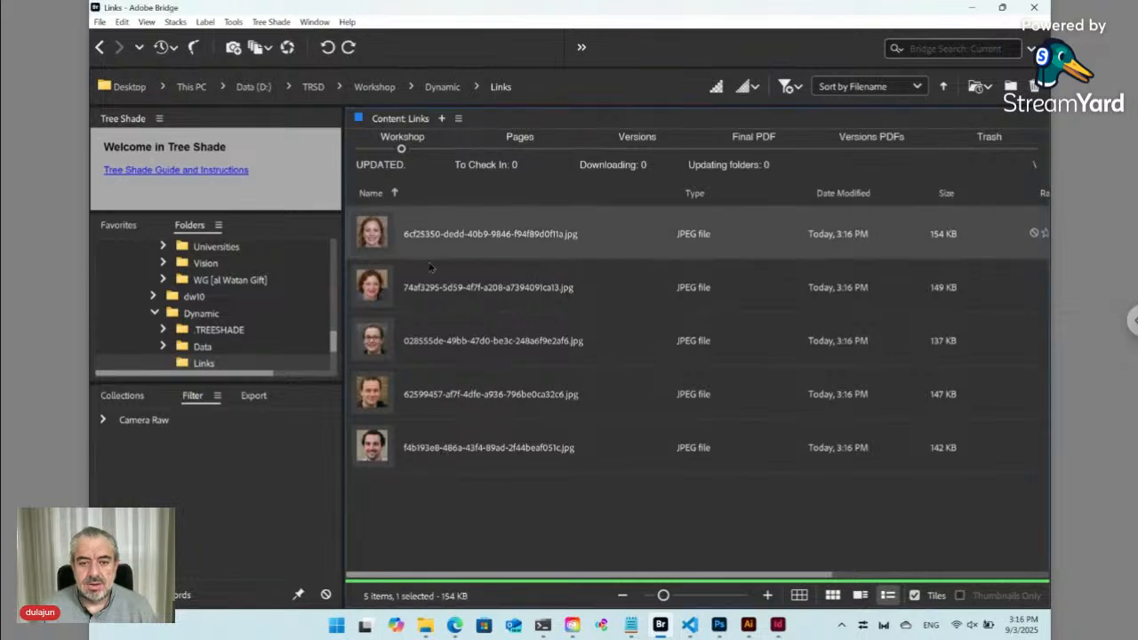
pyautogui.keyDown('shift'); pyautogui.click(480, 458); pyautogui.keyUp('shift')
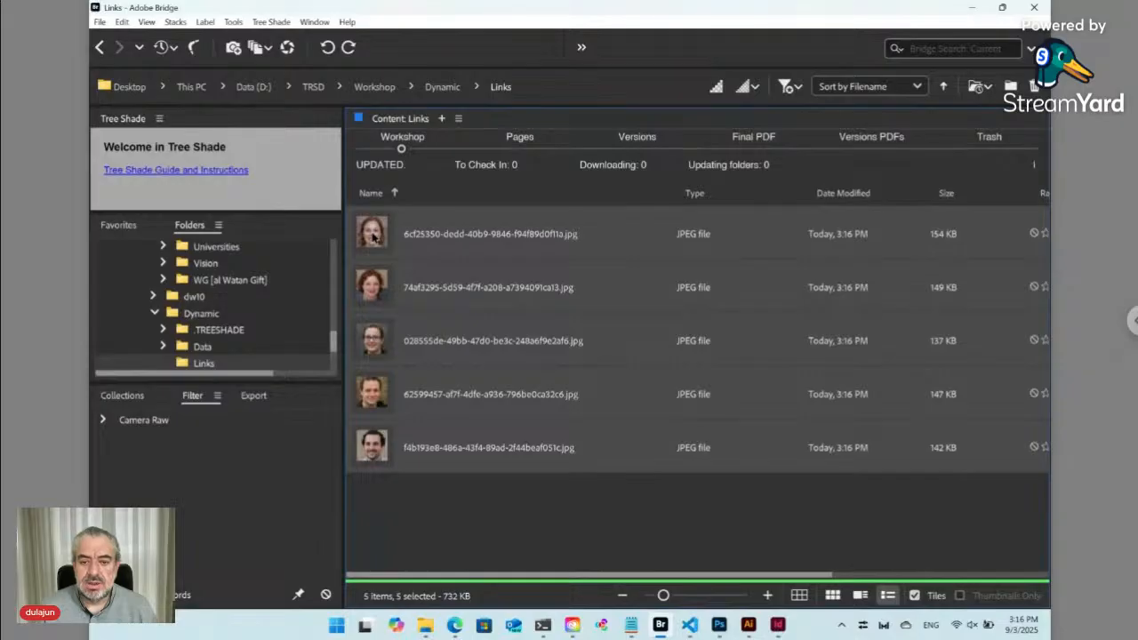
pyautogui.rightClick(374, 234)
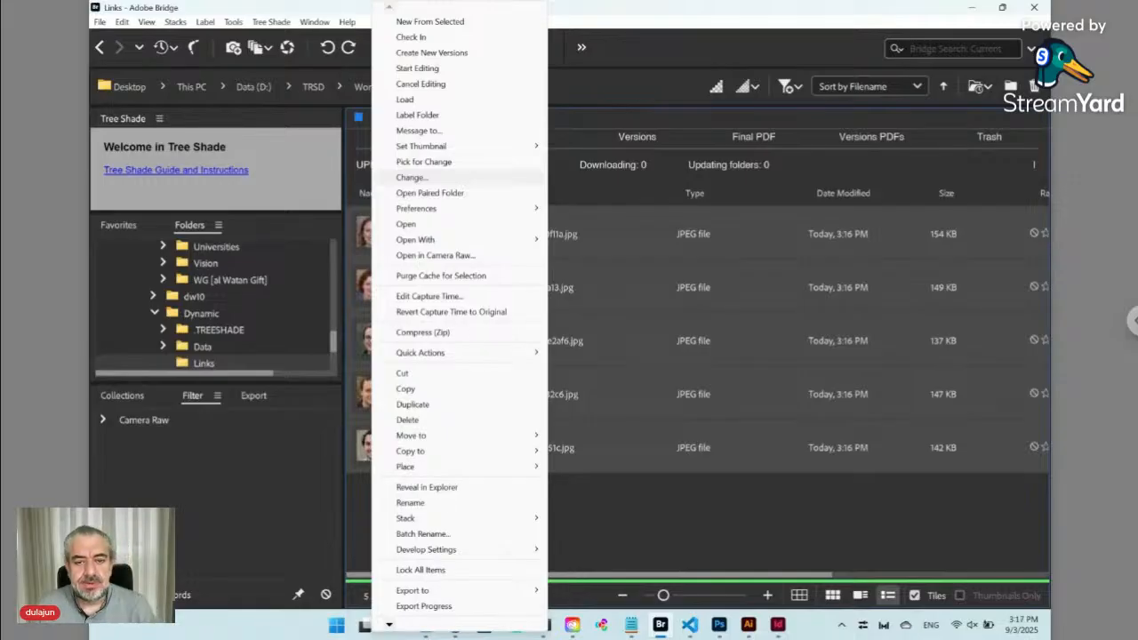
pyautogui.click(412, 177)
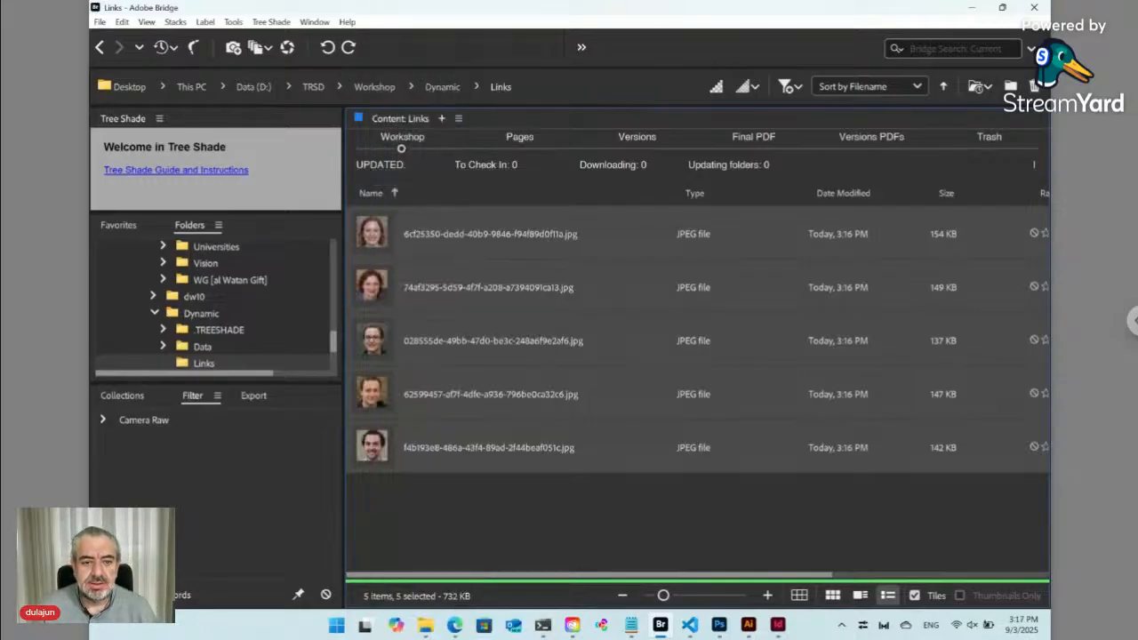
pyautogui.moveTo(413, 182); pyautogui.dragTo(683, 240)
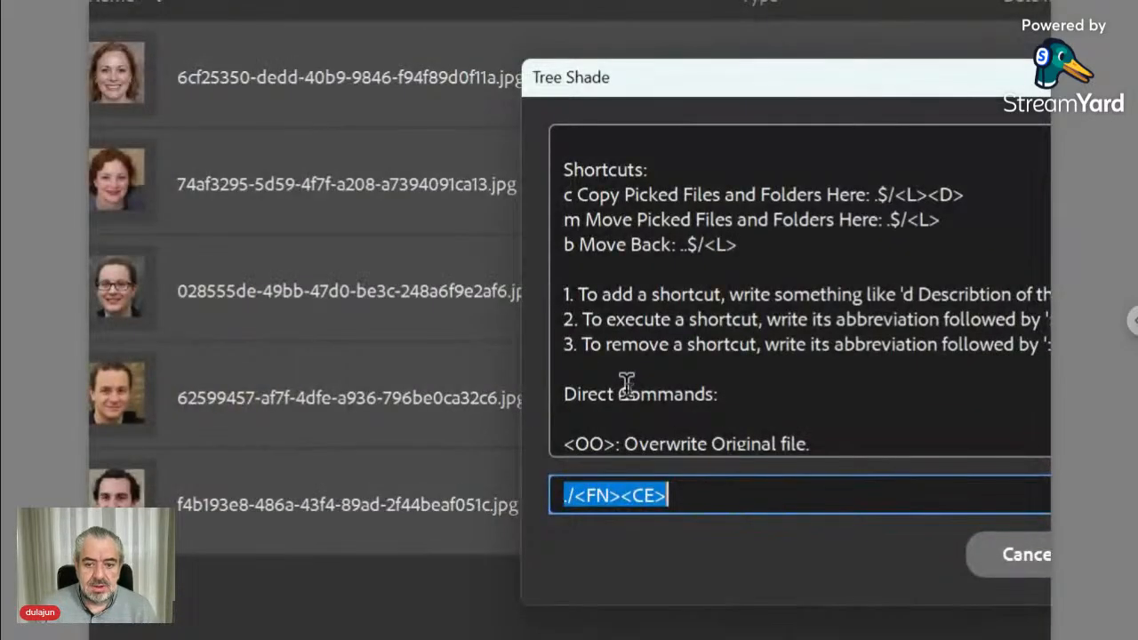
pyautogui.press('Home')
pyautogui.press('Right')
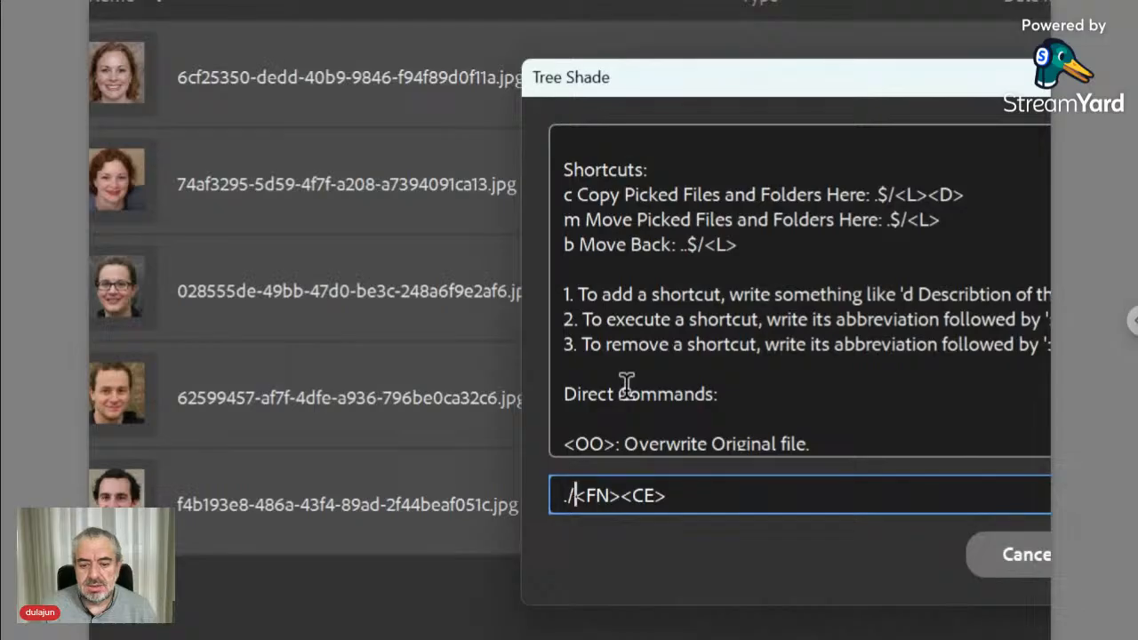
pyautogui.keyDown('shift'); pyautogui.click(621, 495); pyautogui.keyUp('shift')
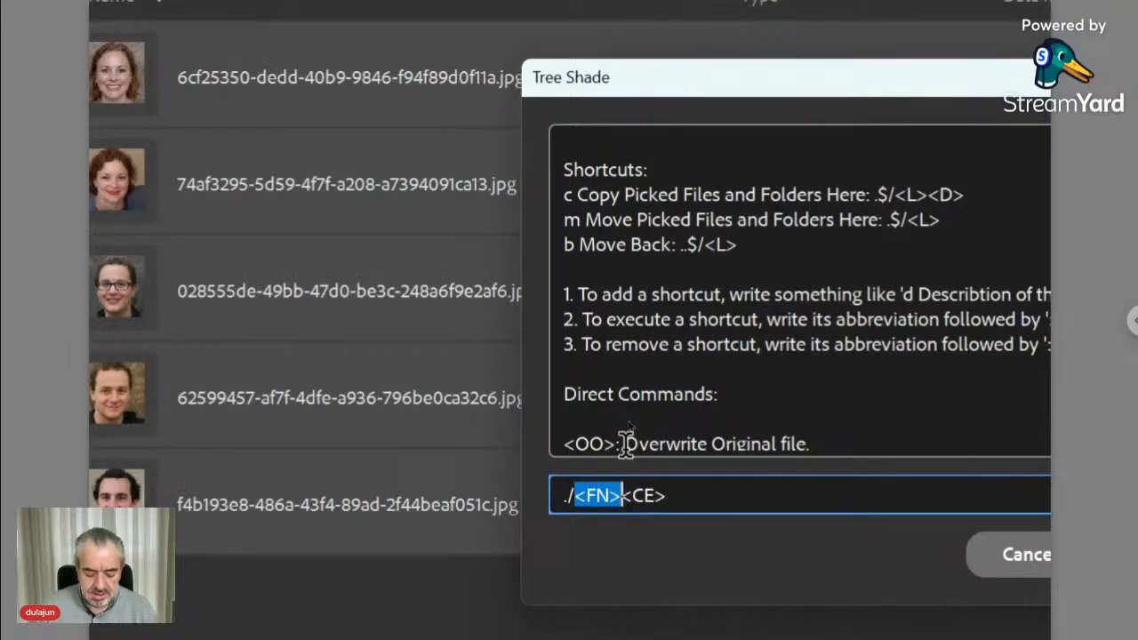
pyautogui.write('Page')
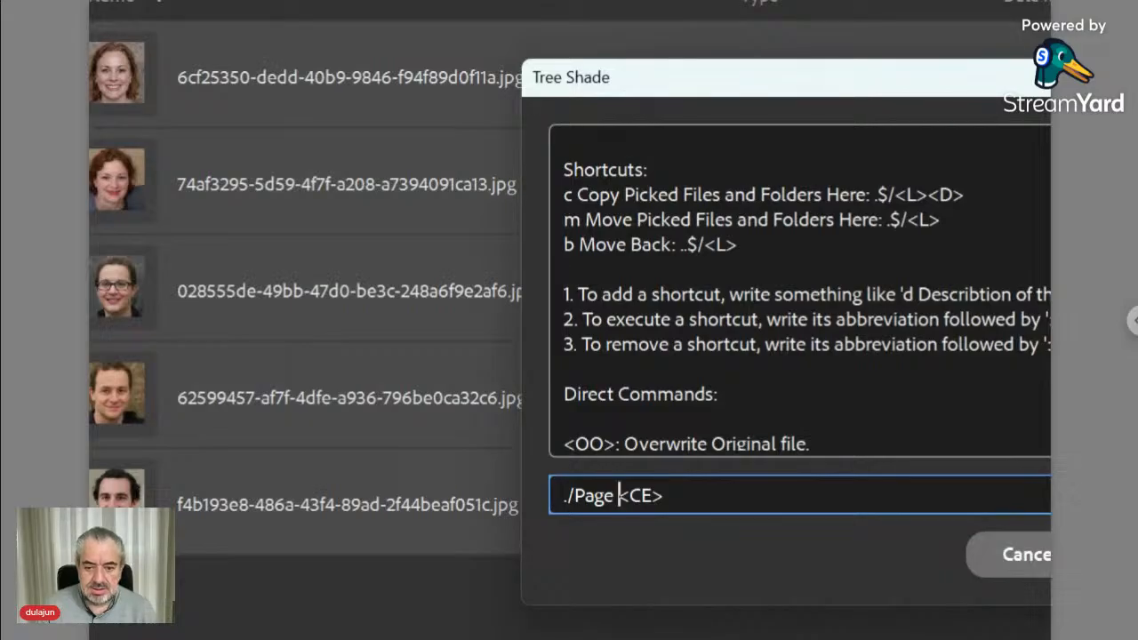
pyautogui.write('01')
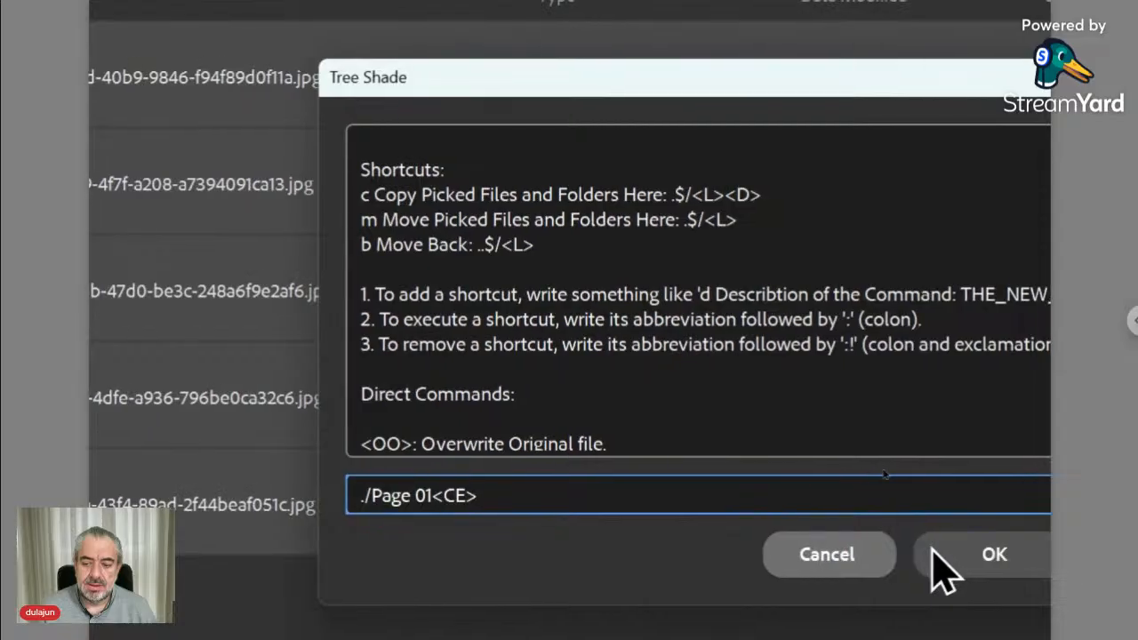
pyautogui.click(969, 556)
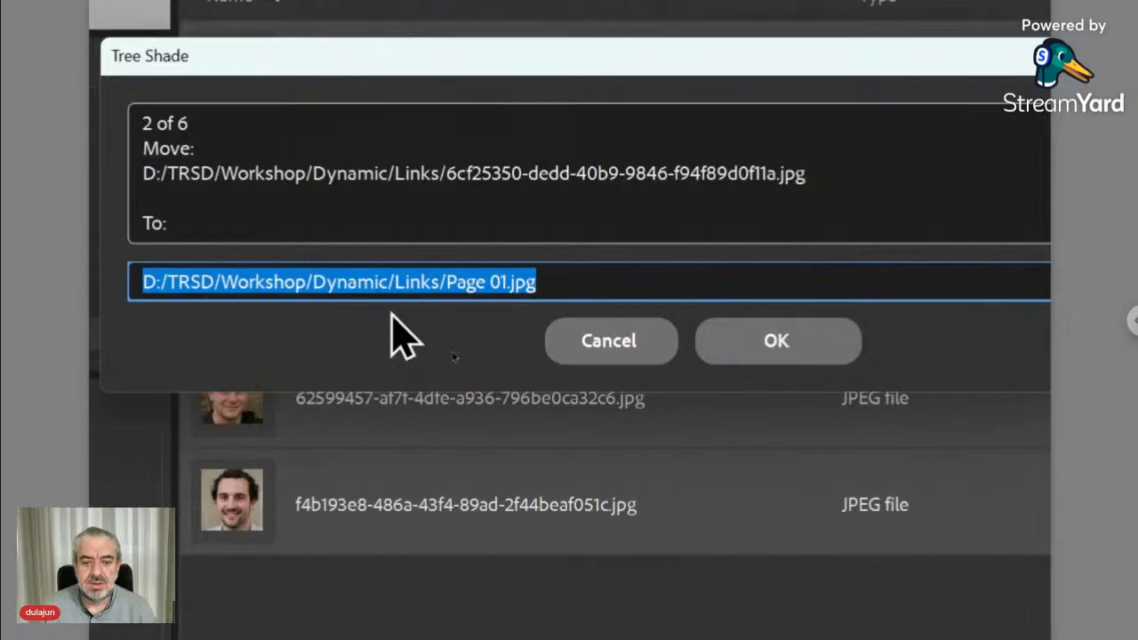
# Step: Accept the proposed Page 01.jpg destination for each of the five images to carry out the batch rename
pyautogui.click(751, 342)
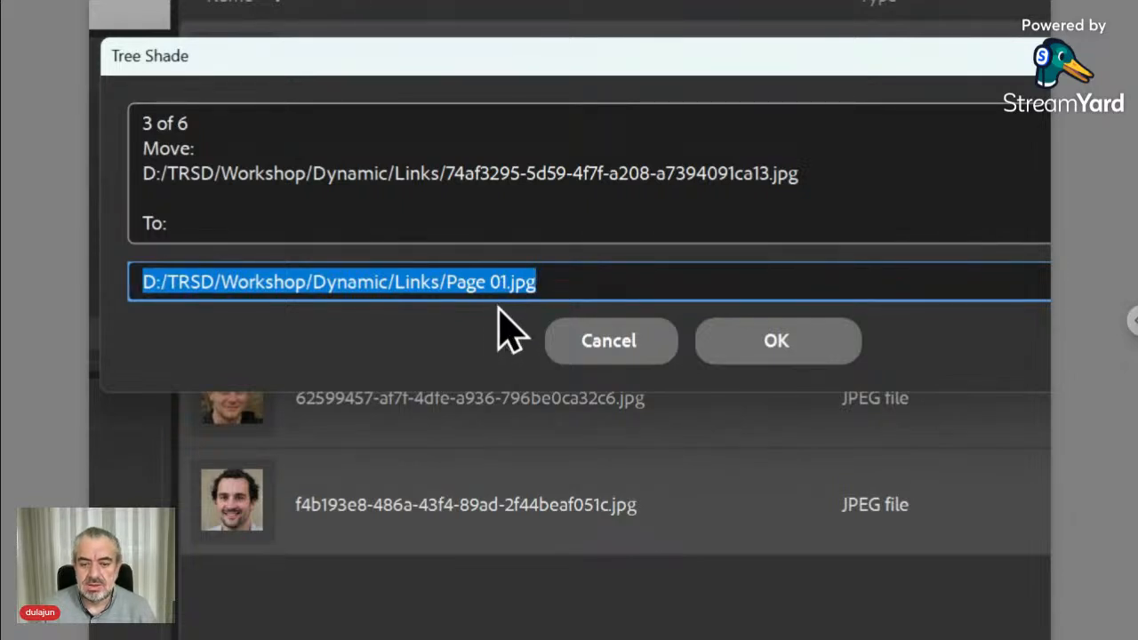
pyautogui.click(726, 340)
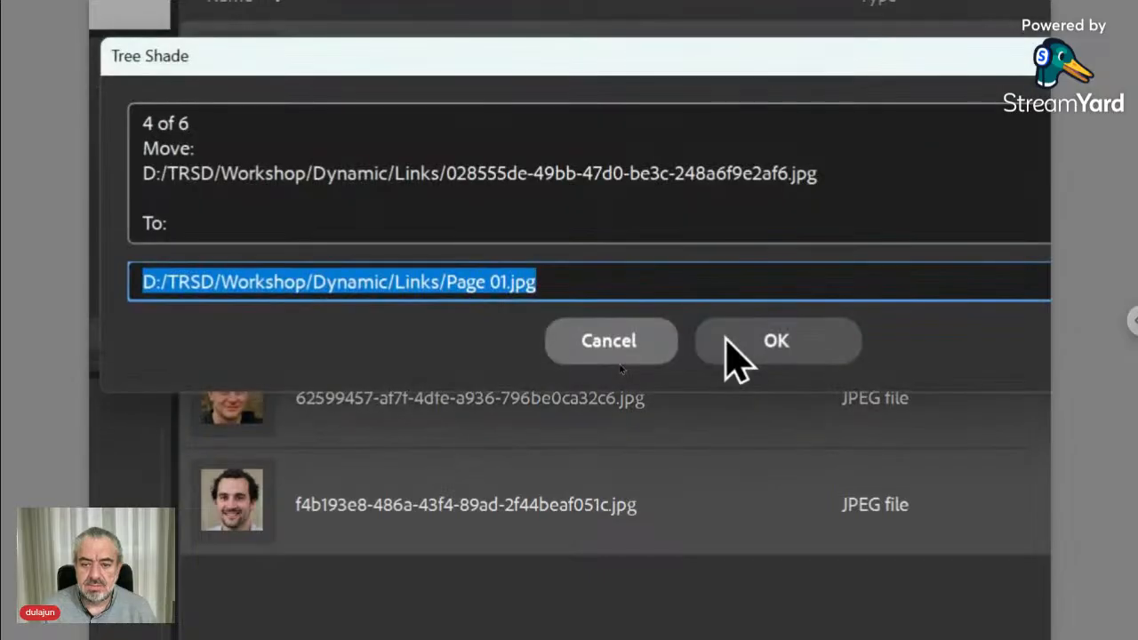
pyautogui.click(725, 339)
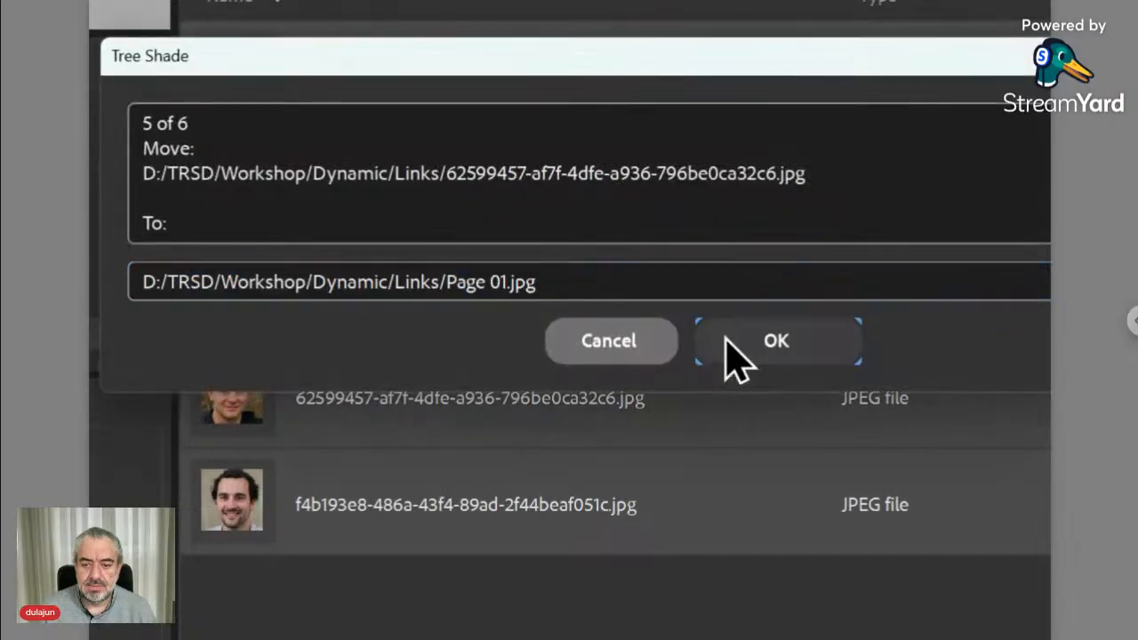
pyautogui.click(726, 340)
pyautogui.click(726, 340)
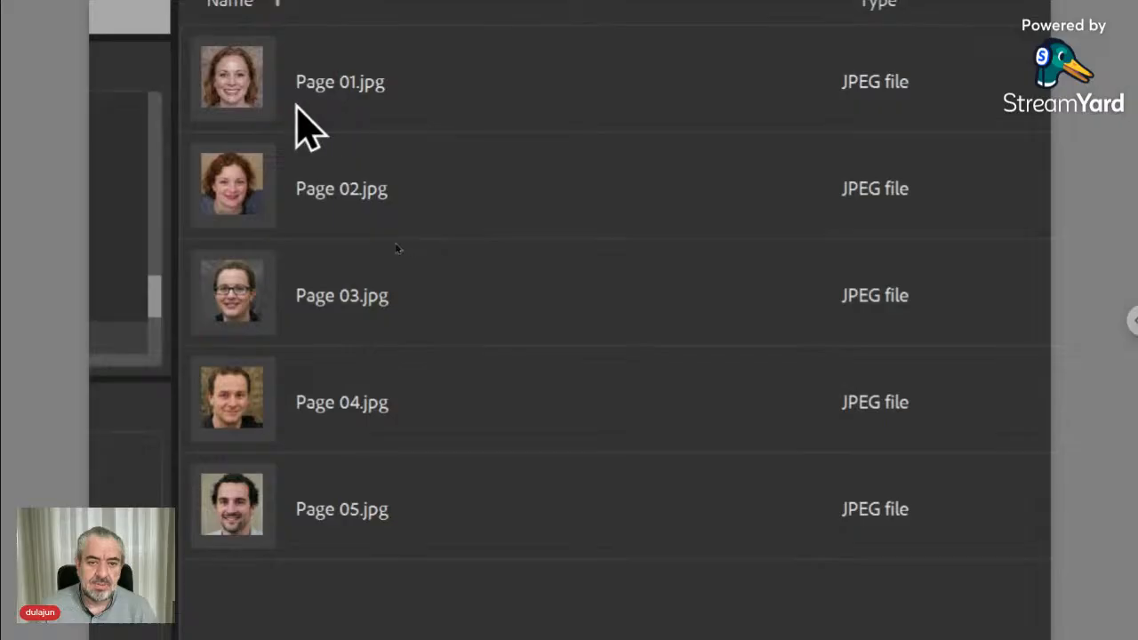
# Step: Start a Batch Rename of all five images in the Links folder, with the new filename reduced to the text "Page "
pyautogui.click(266, 96)
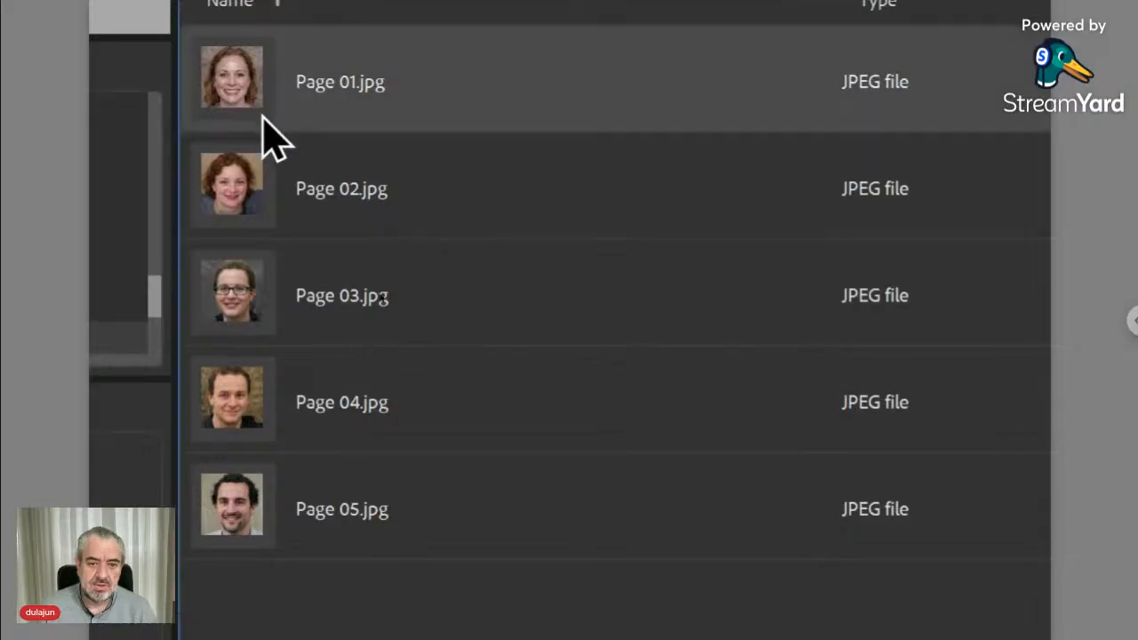
pyautogui.keyDown('shift'); pyautogui.click(250, 496); pyautogui.keyUp('shift')
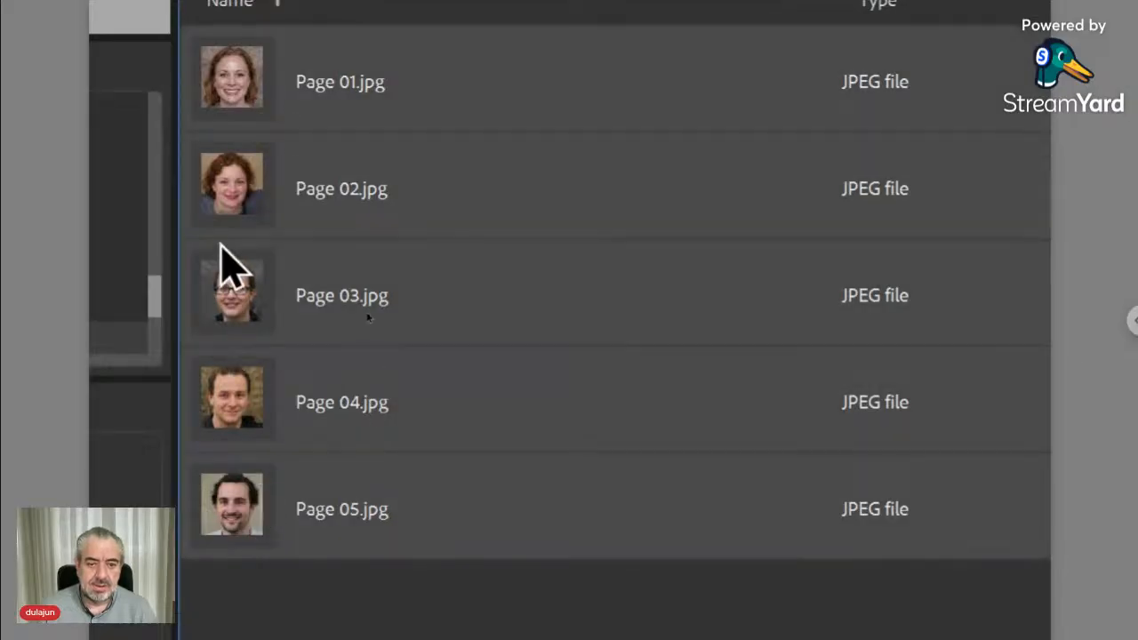
pyautogui.rightClick(225, 283)
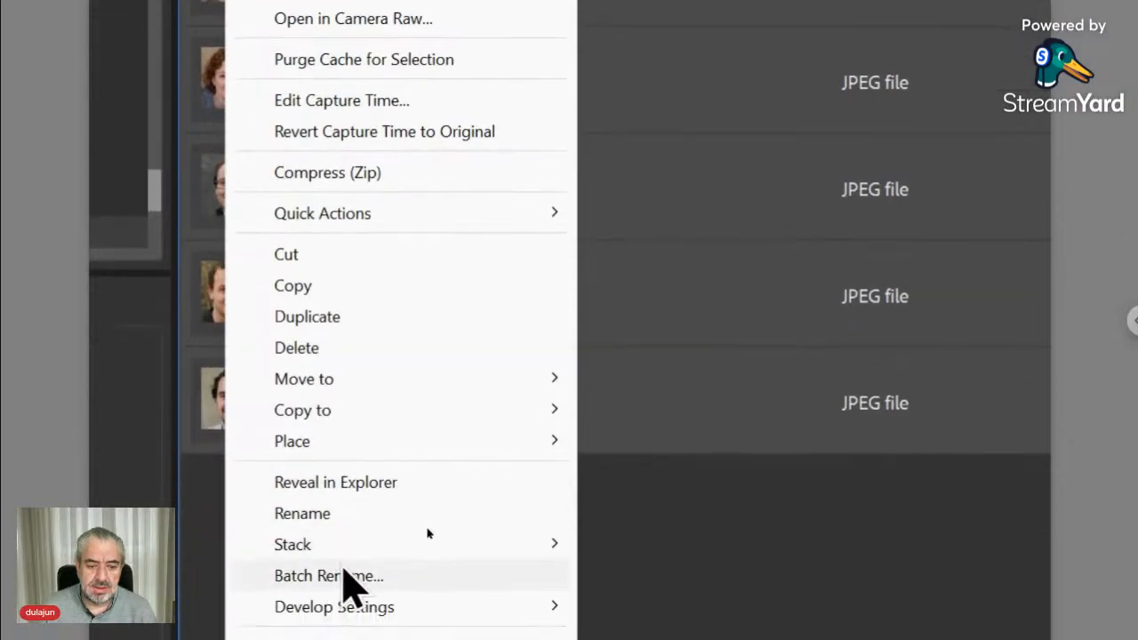
pyautogui.click(344, 570)
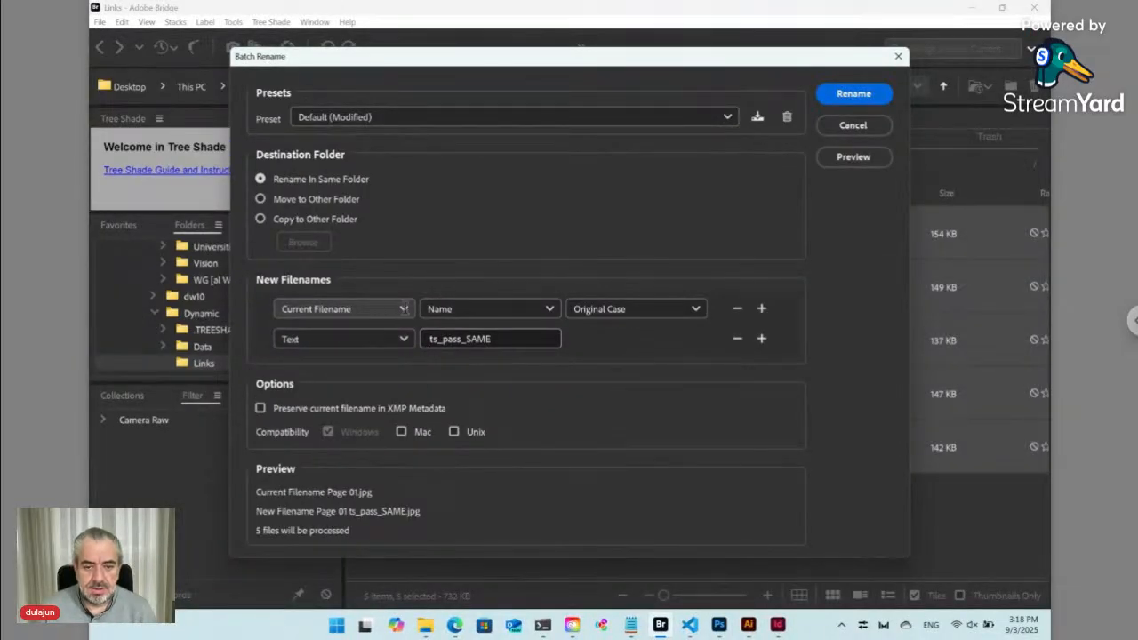
pyautogui.click(737, 338)
pyautogui.click(366, 311)
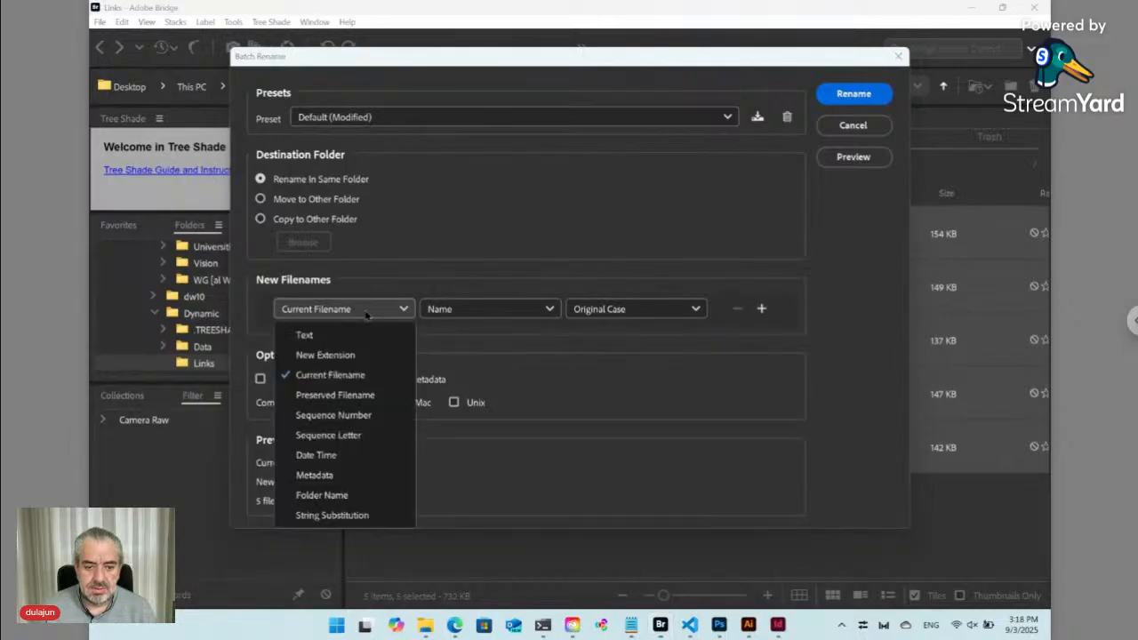
pyautogui.click(358, 335)
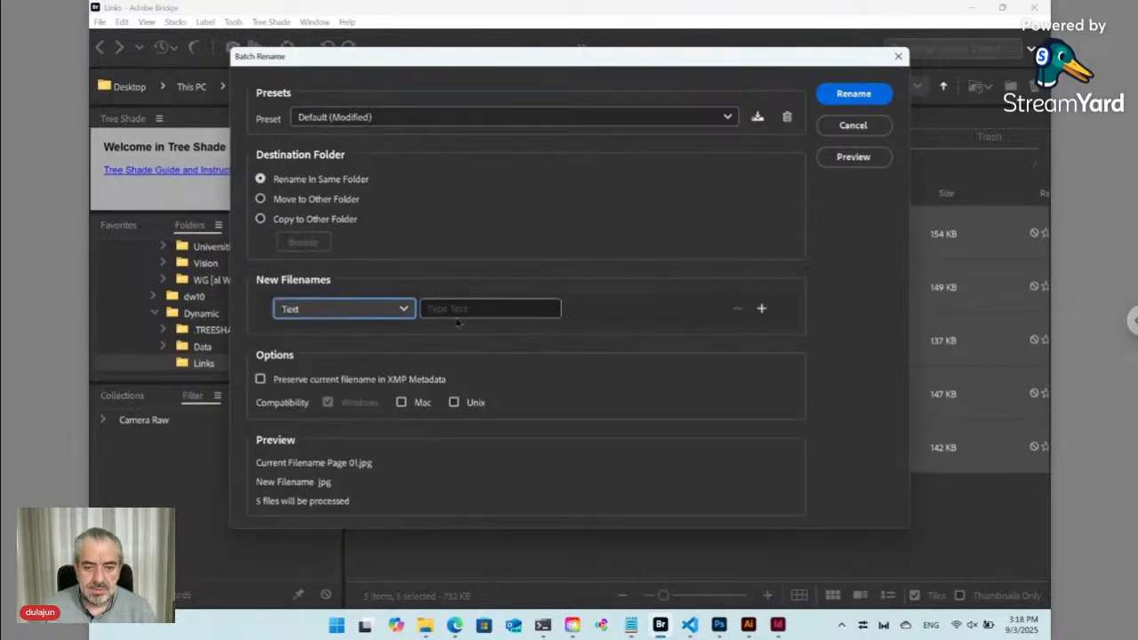
pyautogui.click(462, 307)
pyautogui.write('Page')
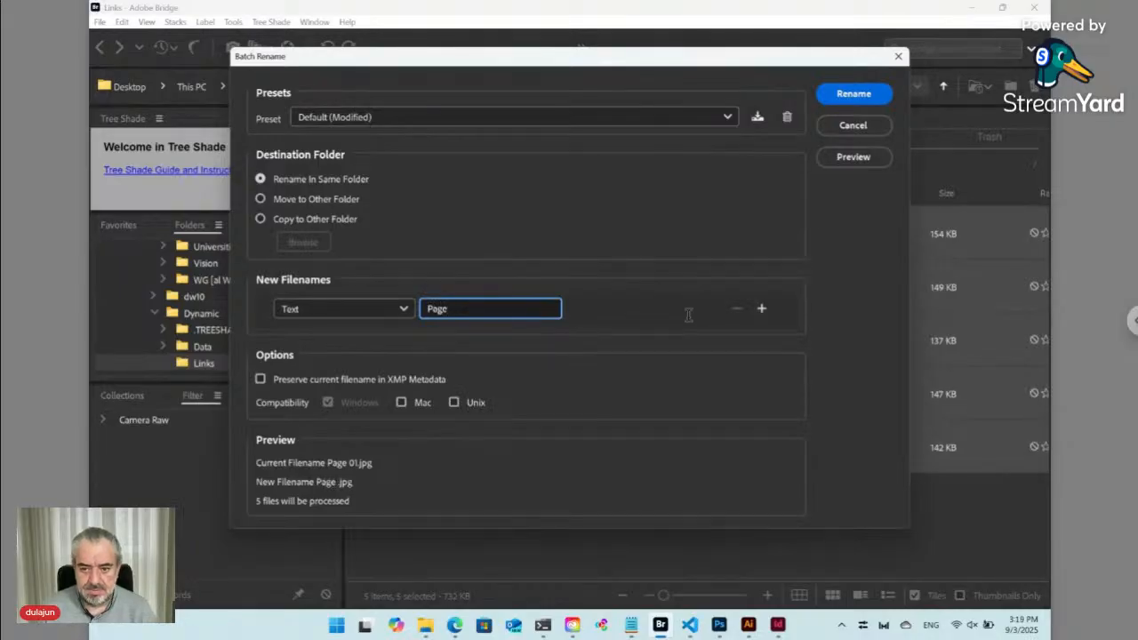
# Step: Add a four-digit sequence number starting at 4 to the new filename and carry out the batch rename
pyautogui.click(762, 309)
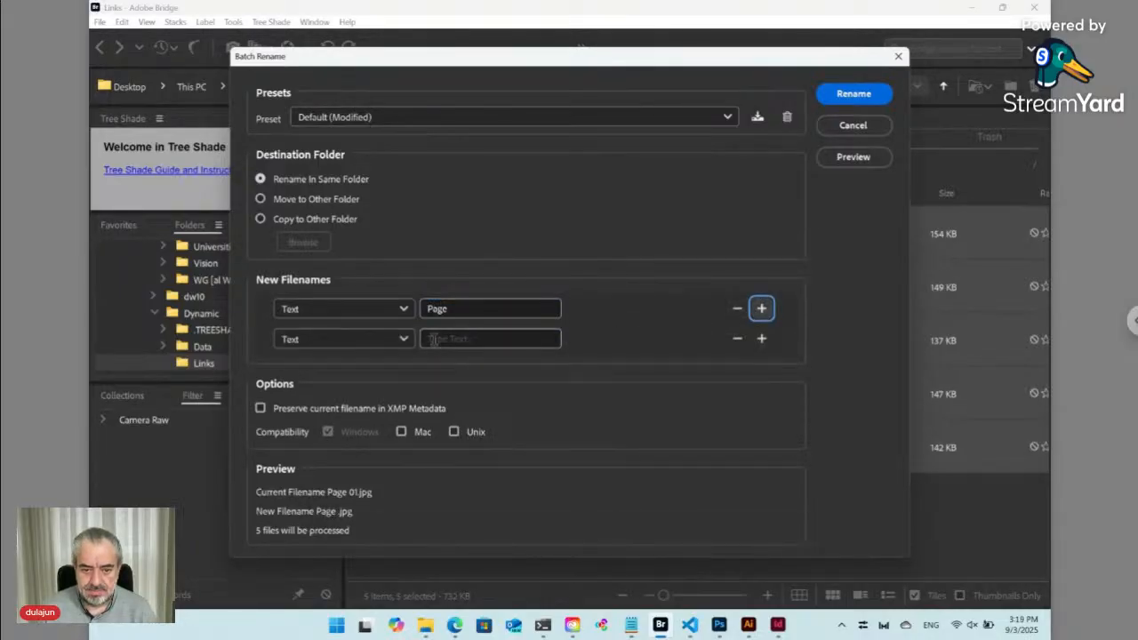
pyautogui.click(384, 339)
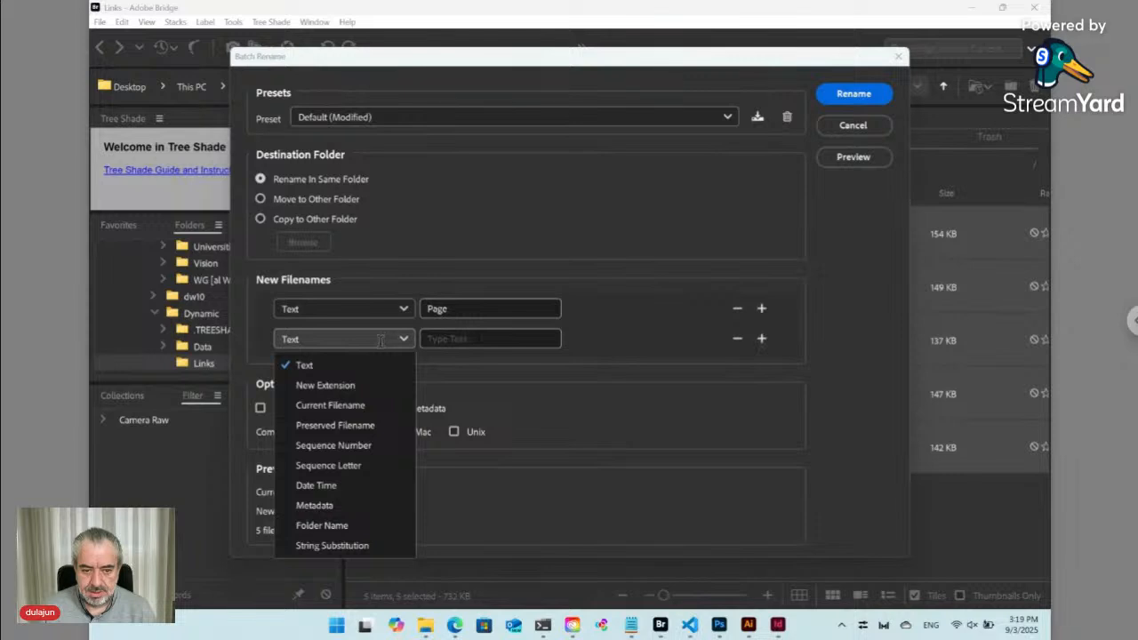
pyautogui.click(356, 445)
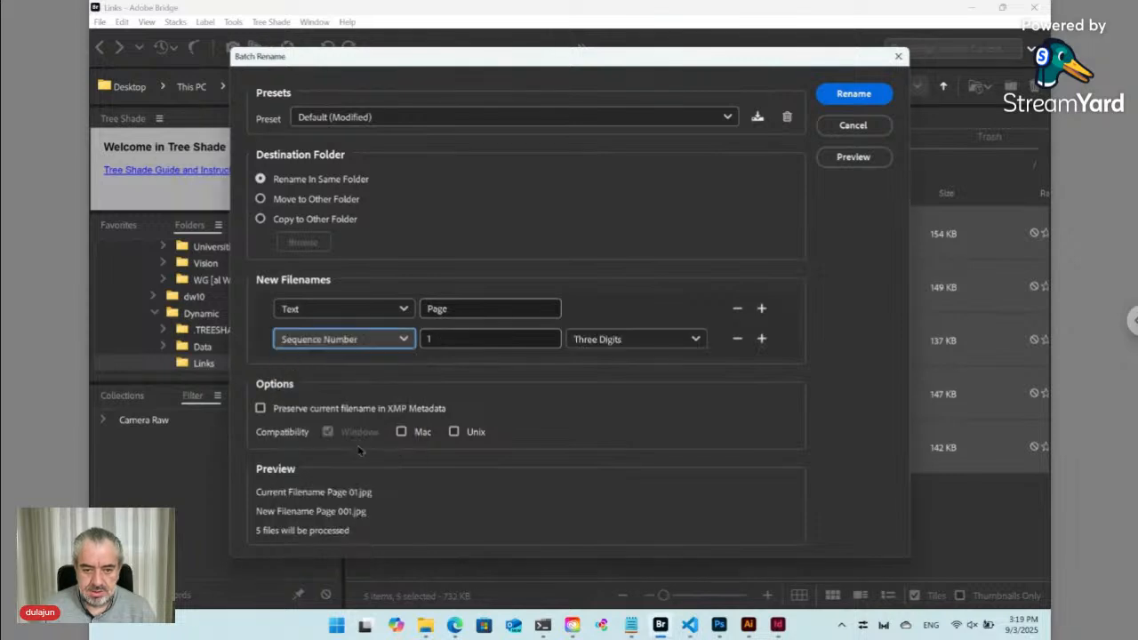
pyautogui.click(593, 342)
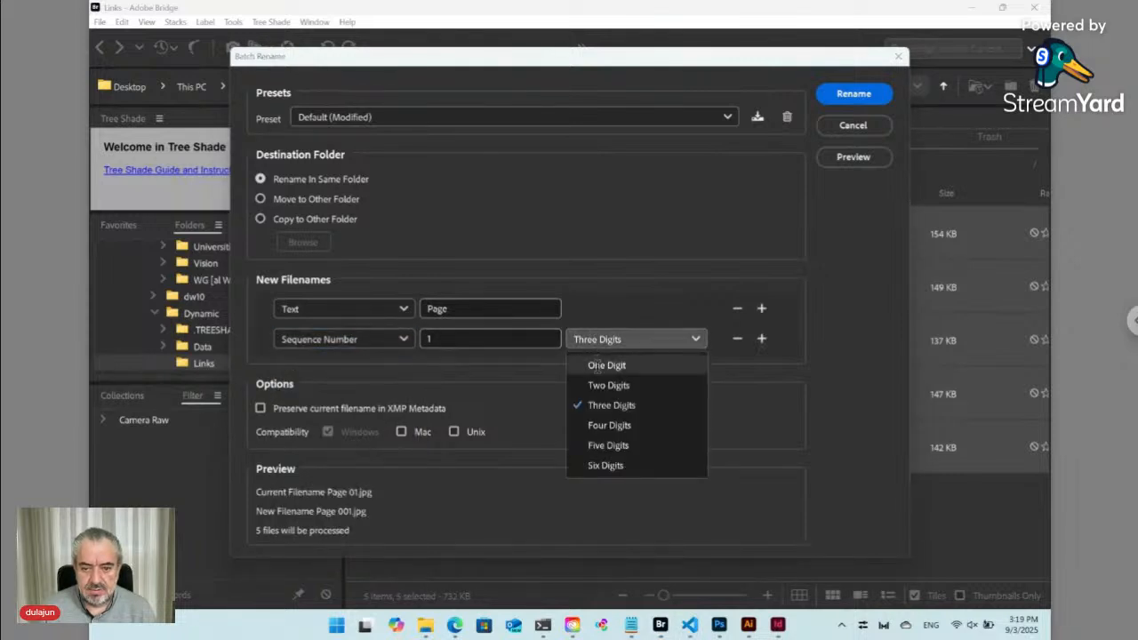
pyautogui.click(598, 425)
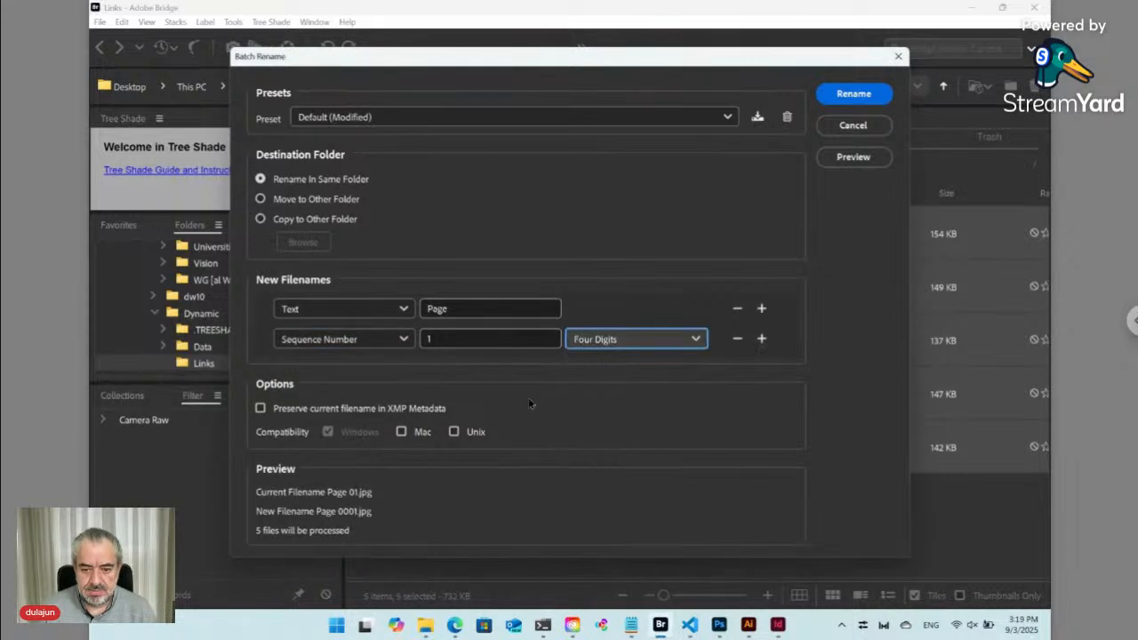
pyautogui.click(462, 338)
pyautogui.press('BackSpace')
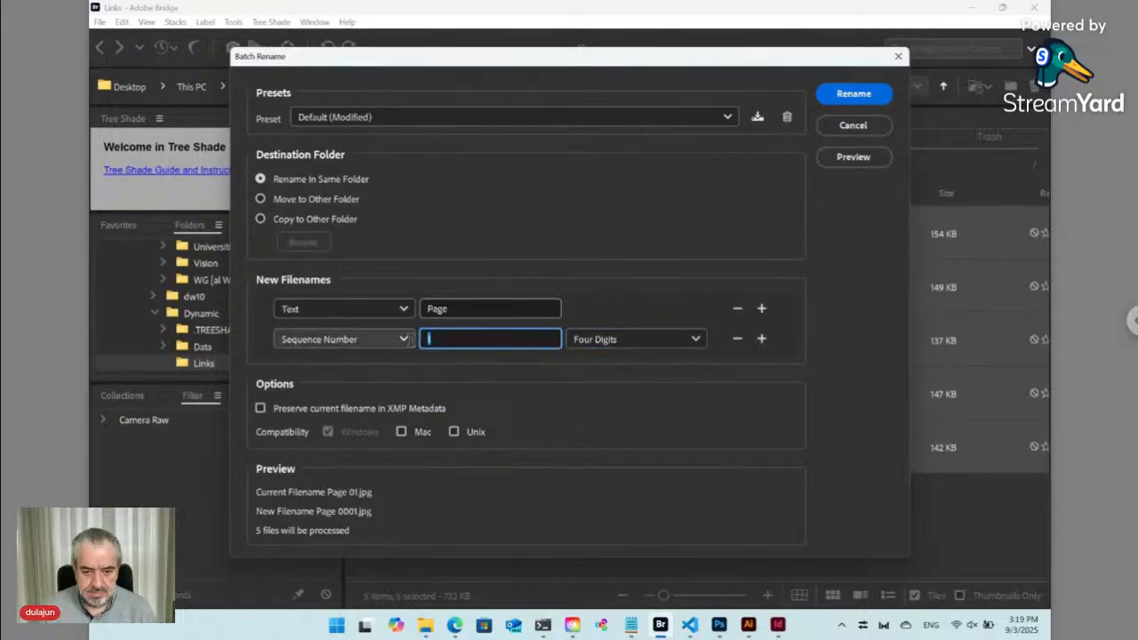
pyautogui.write('4')
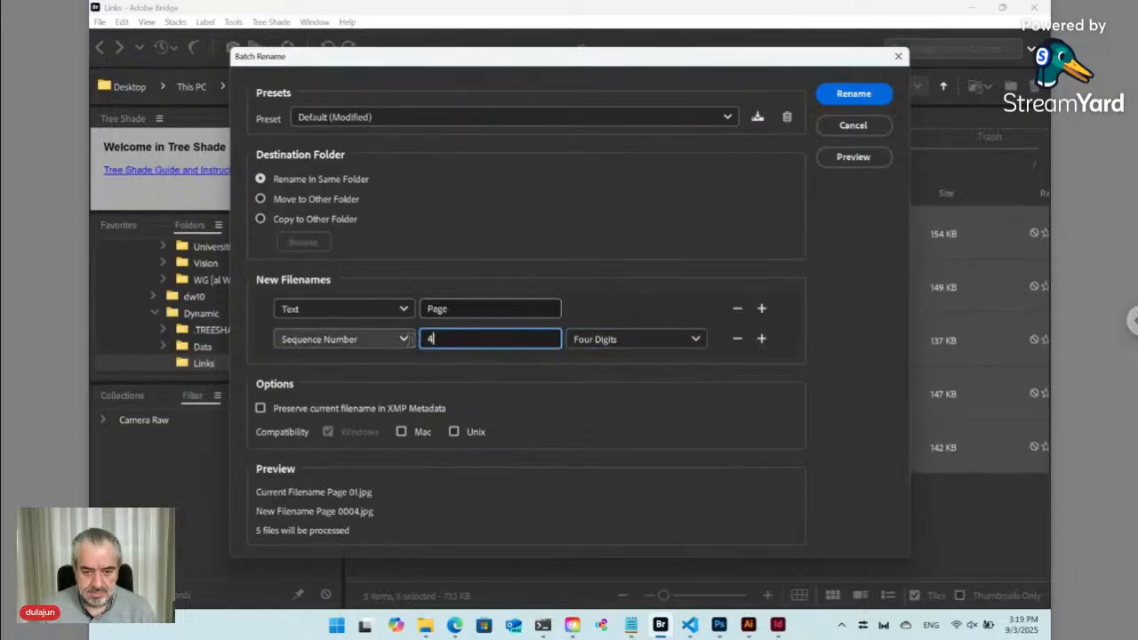
pyautogui.click(852, 95)
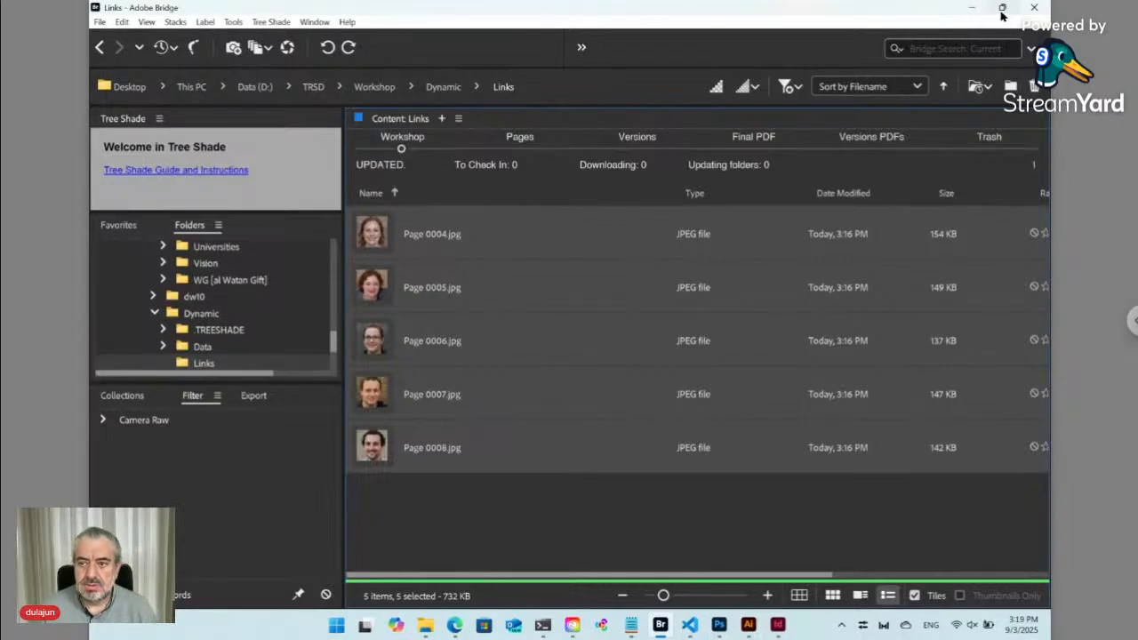
# Step: Tile the Bridge window on one half of the screen and the InDesign window with Layout.indd on the other
pyautogui.moveTo(1006, 11)
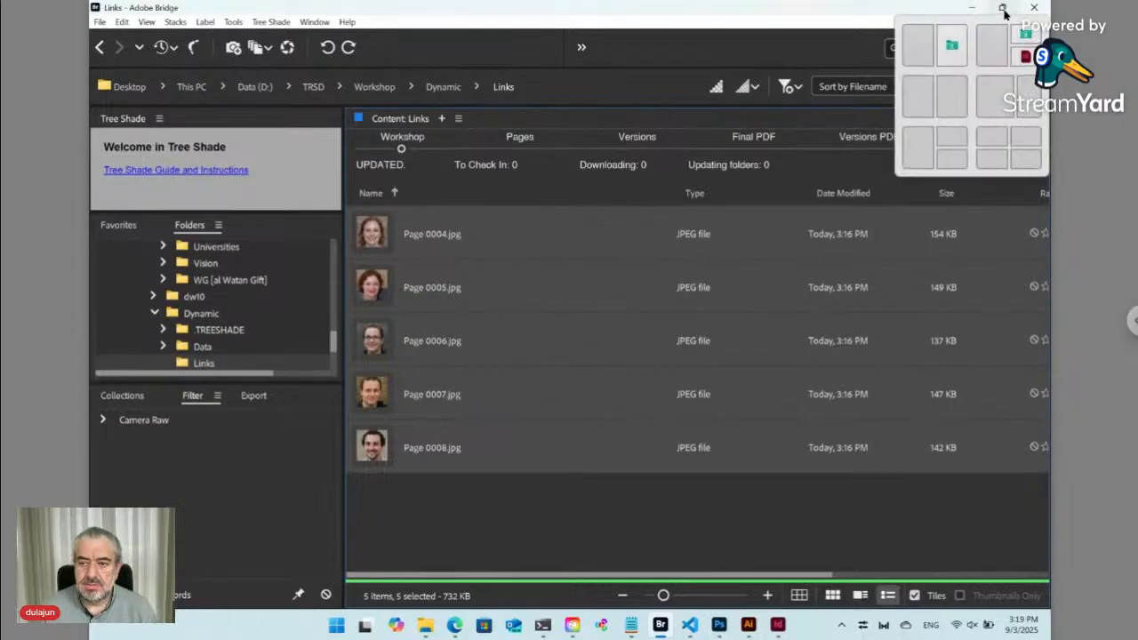
pyautogui.click(960, 96)
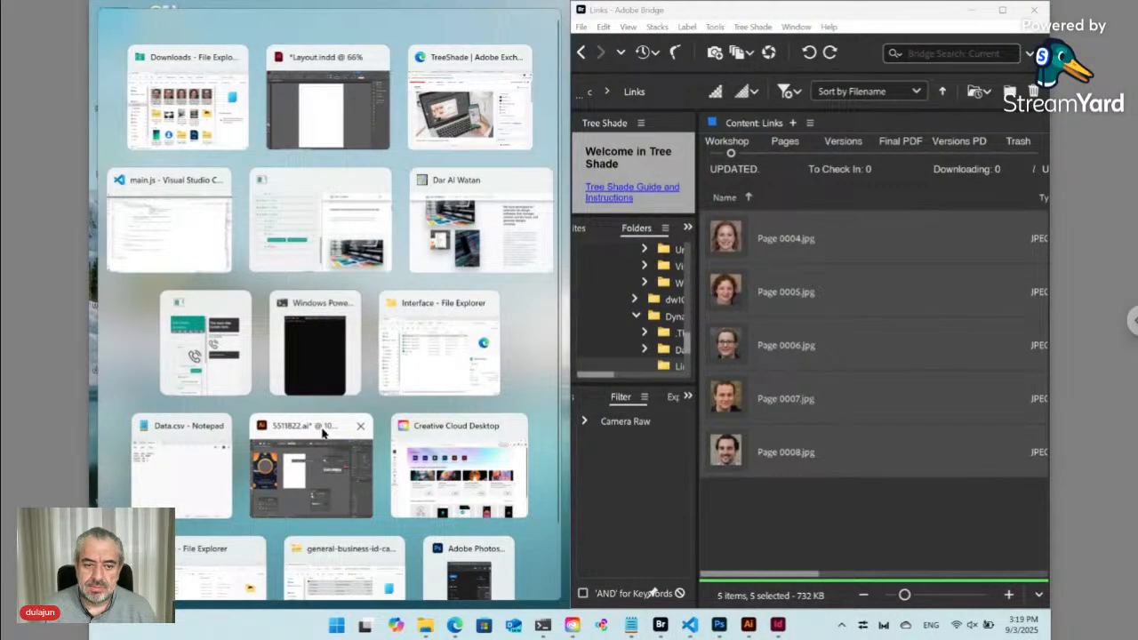
pyautogui.click(336, 116)
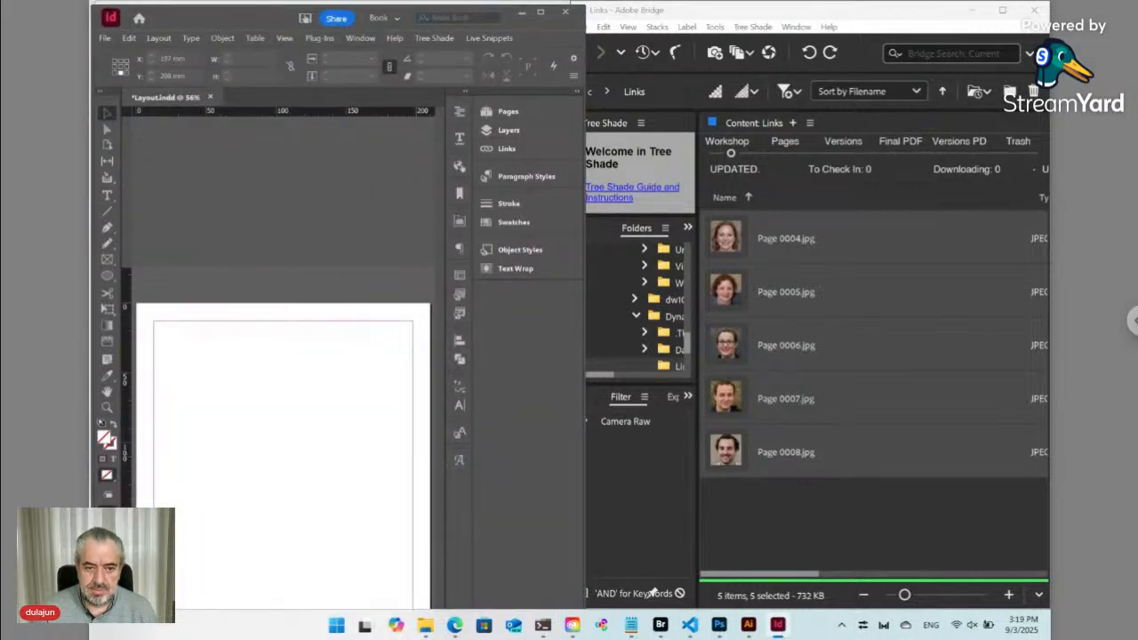
# Step: Insert four pages based on A-Parent after page 1 of the InDesign layout
pyautogui.click(530, 114)
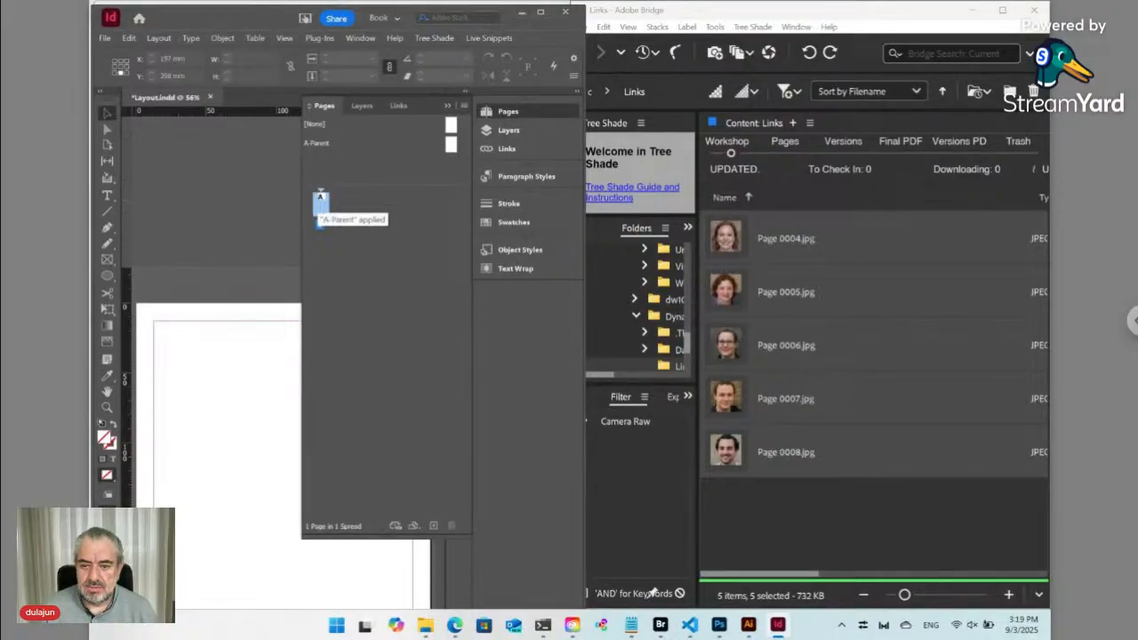
pyautogui.rightClick(320, 201)
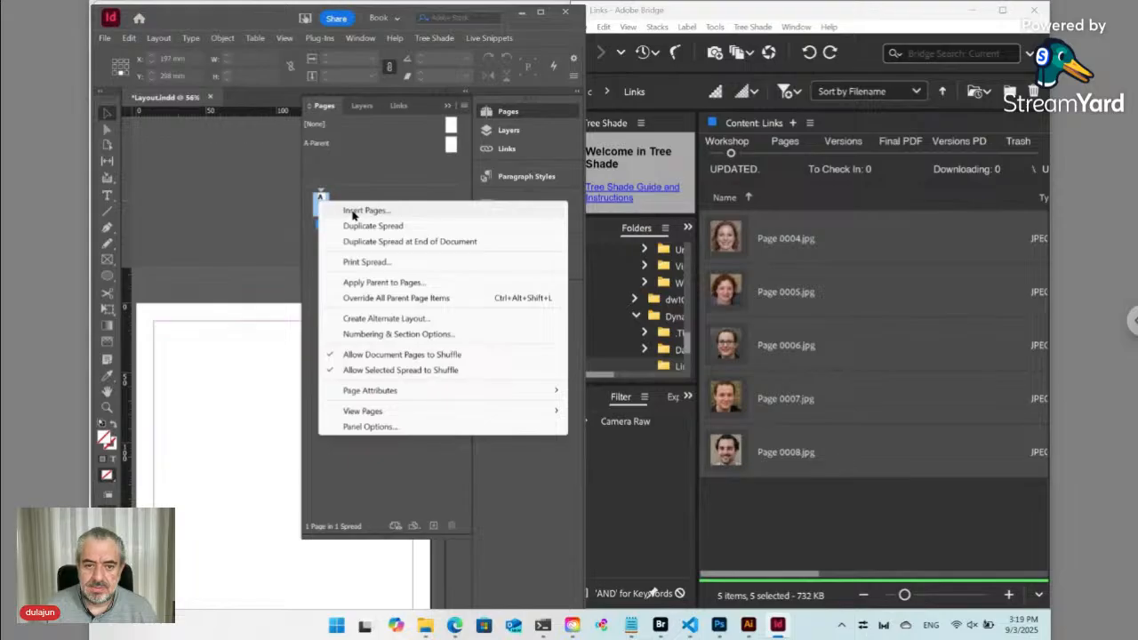
pyautogui.click(353, 211)
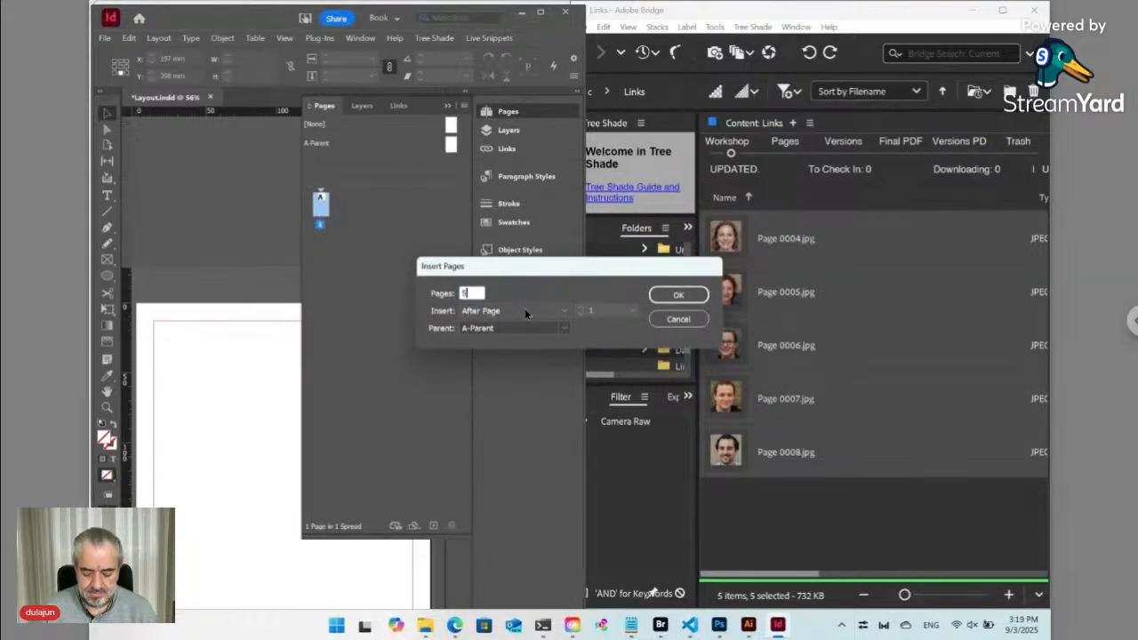
pyautogui.write('4')
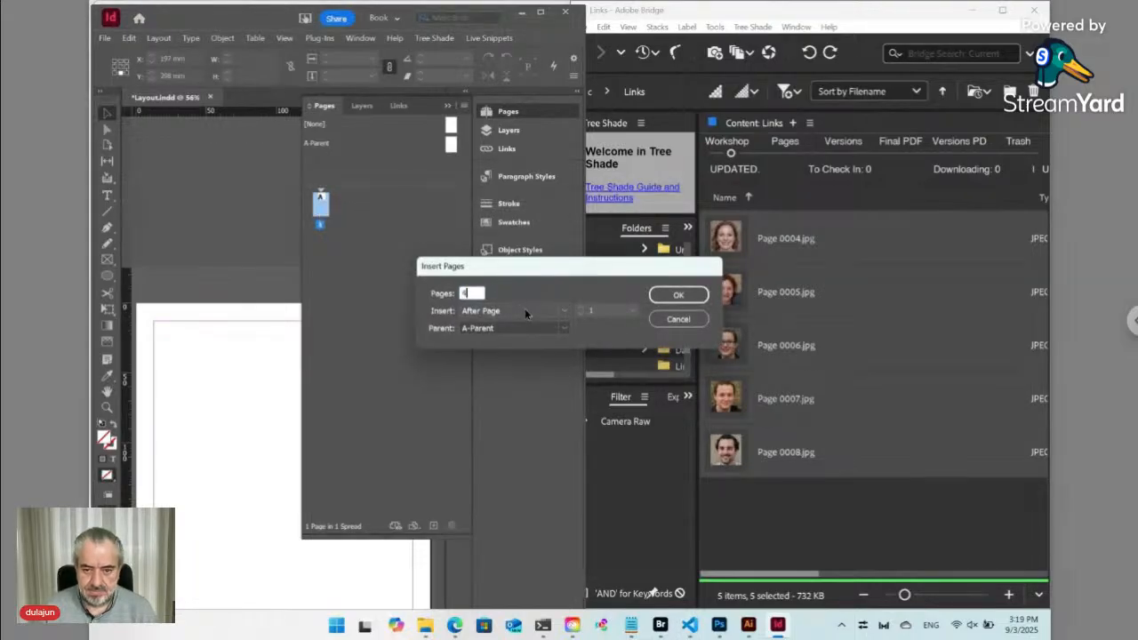
pyautogui.click(676, 295)
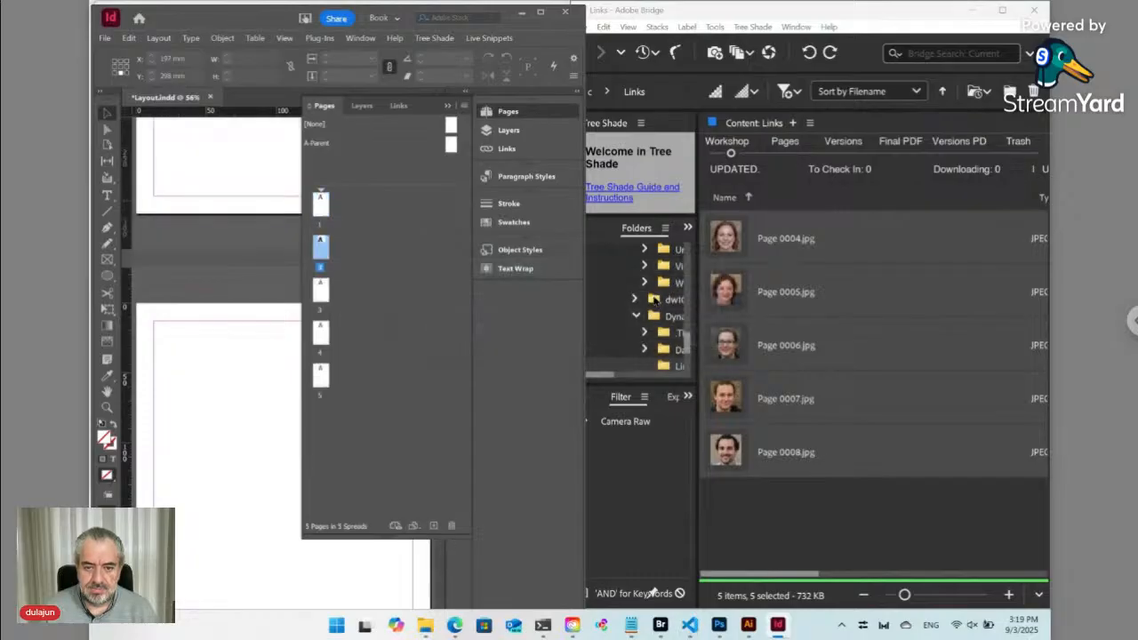
# Step: Set the numbering options of the document's first page so that page numbering starts at 4
pyautogui.click(321, 203)
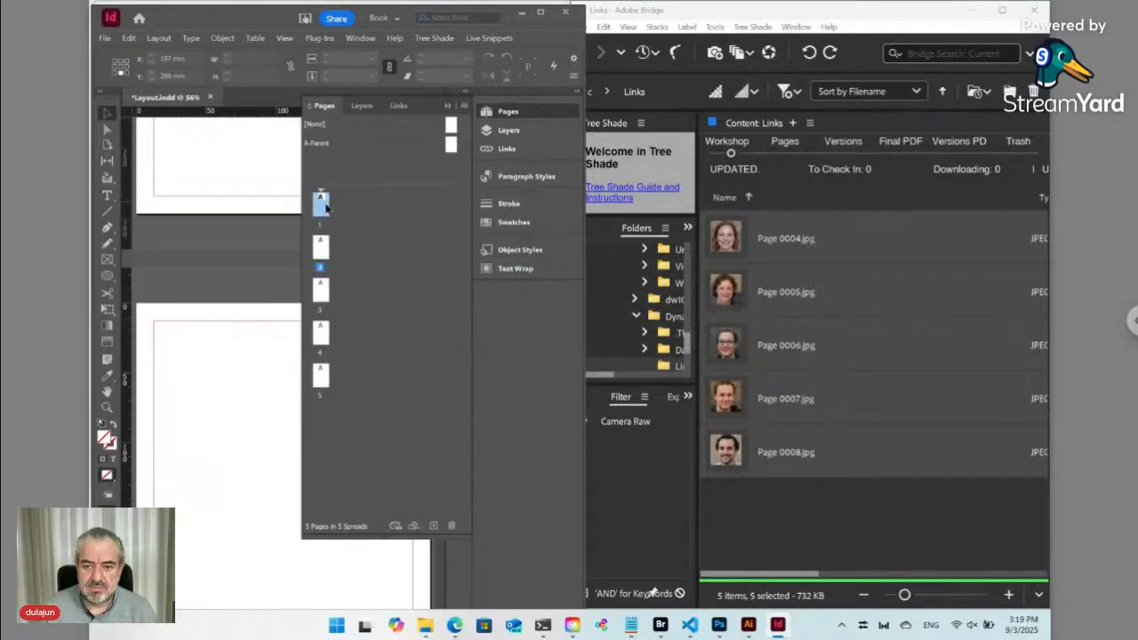
pyautogui.rightClick(326, 207)
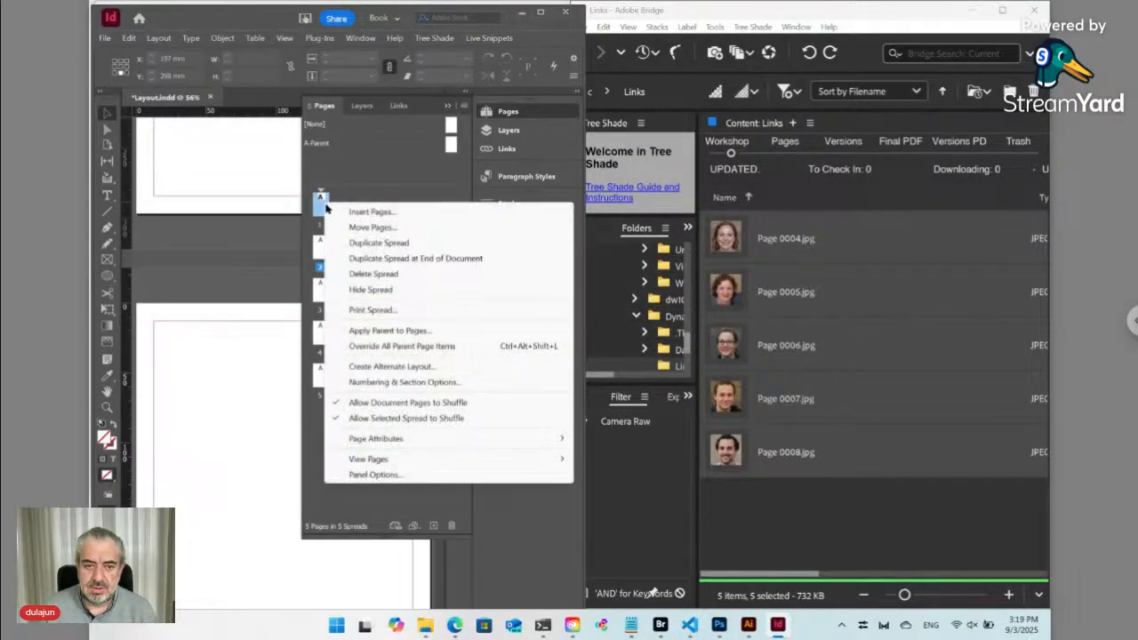
pyautogui.click(411, 382)
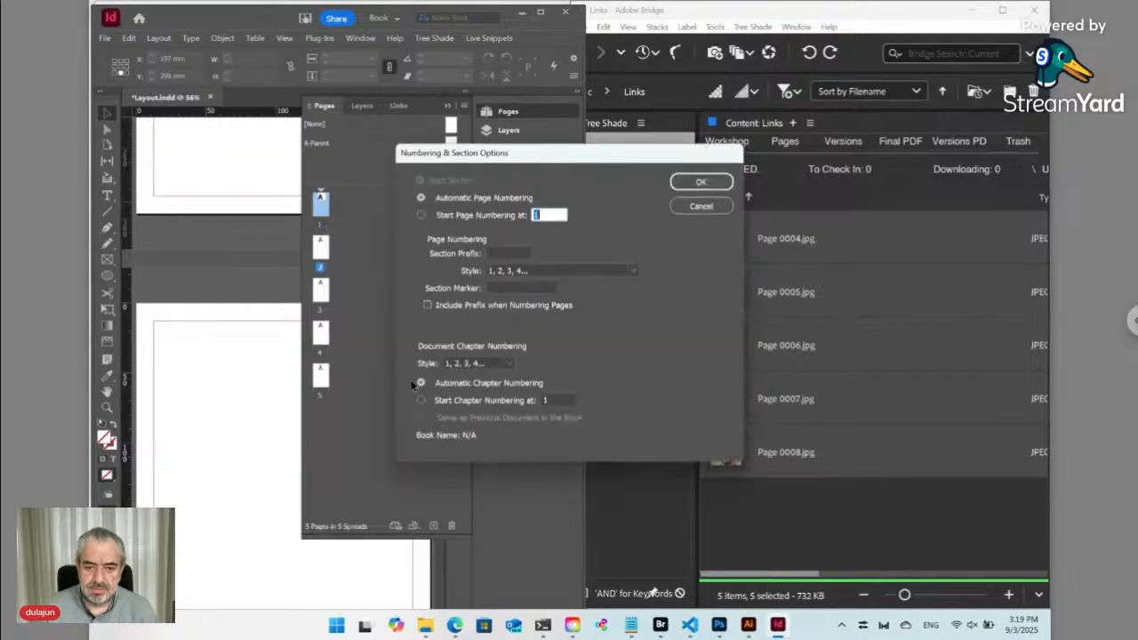
pyautogui.click(469, 221)
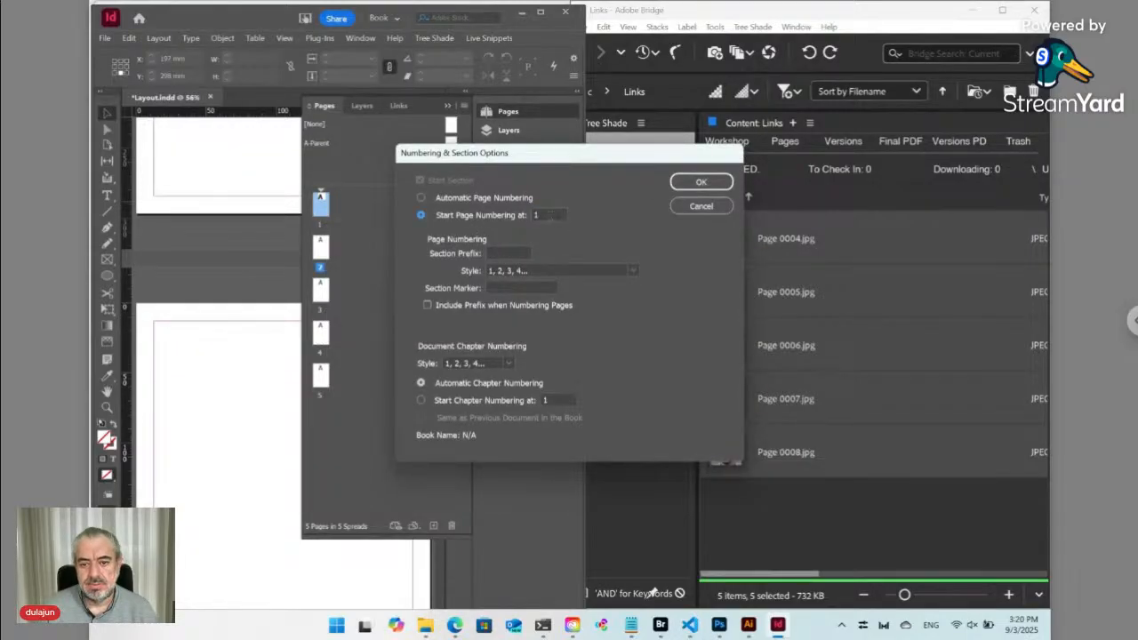
pyautogui.moveTo(553, 216); pyautogui.dragTo(502, 215)
pyautogui.write('4')
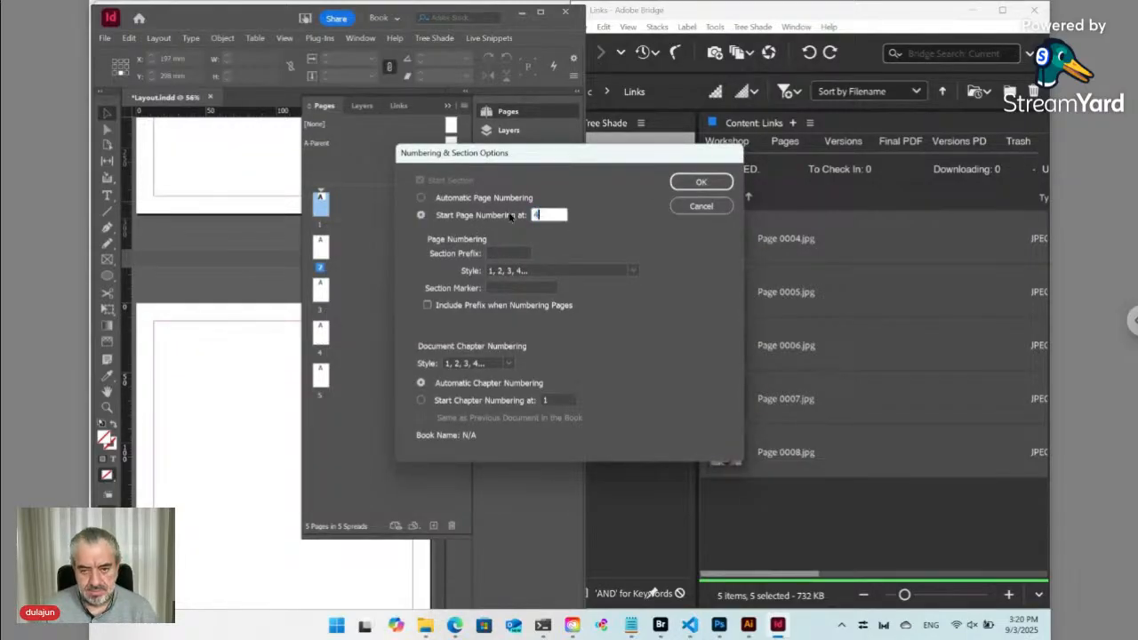
pyautogui.click(692, 184)
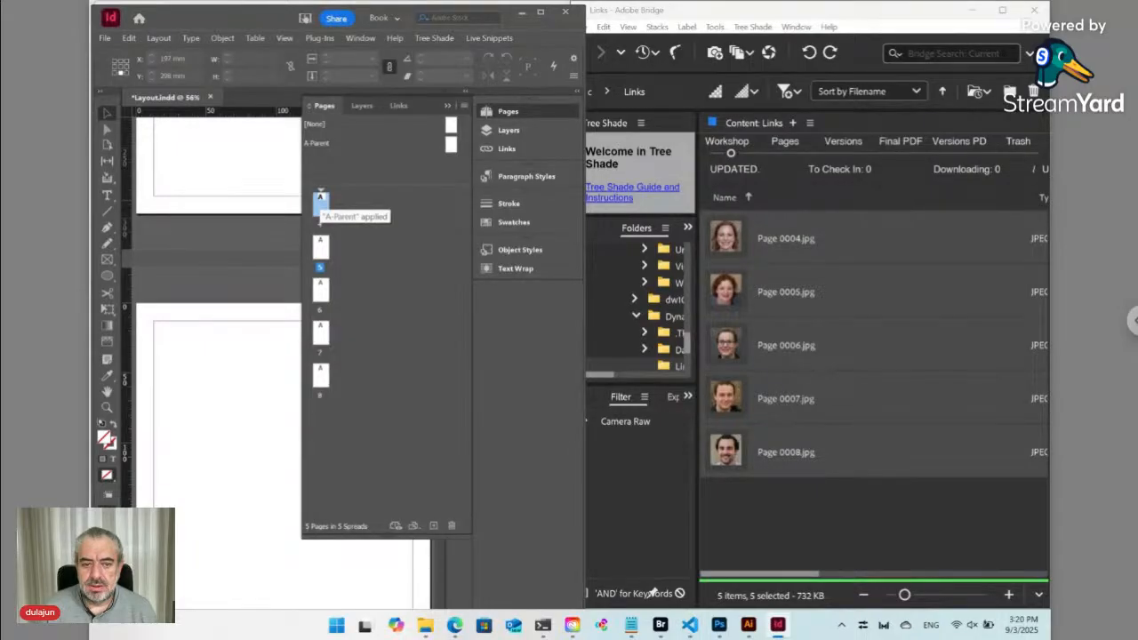
# Step: Place Page 0004.jpg from the Bridge Links folder onto page 4 of the InDesign layout
pyautogui.click(785, 496)
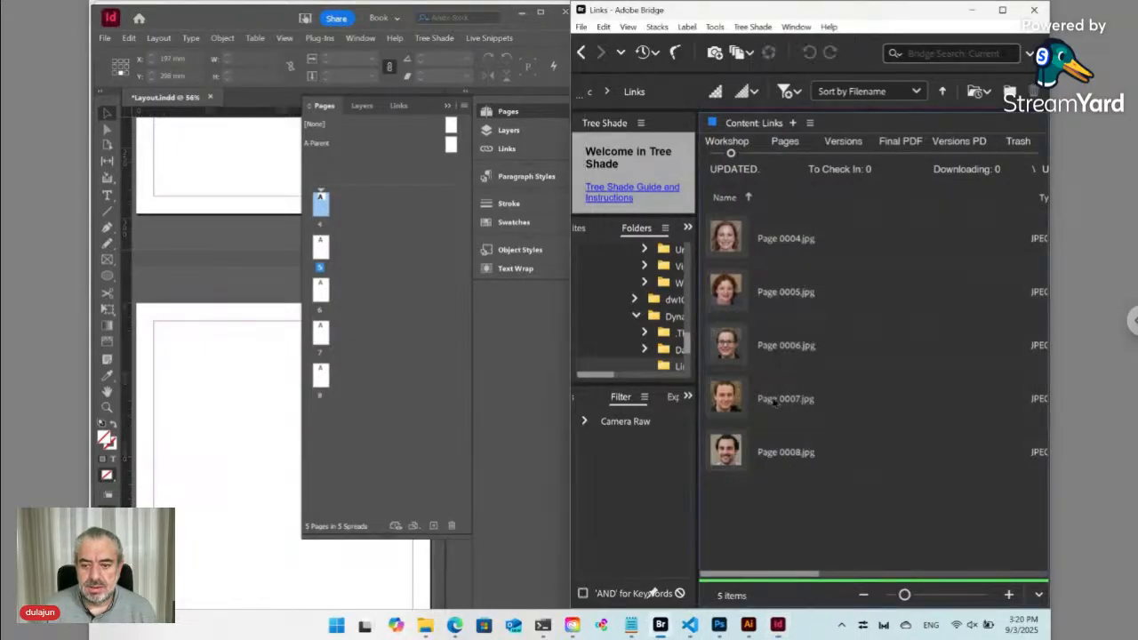
pyautogui.click(727, 236)
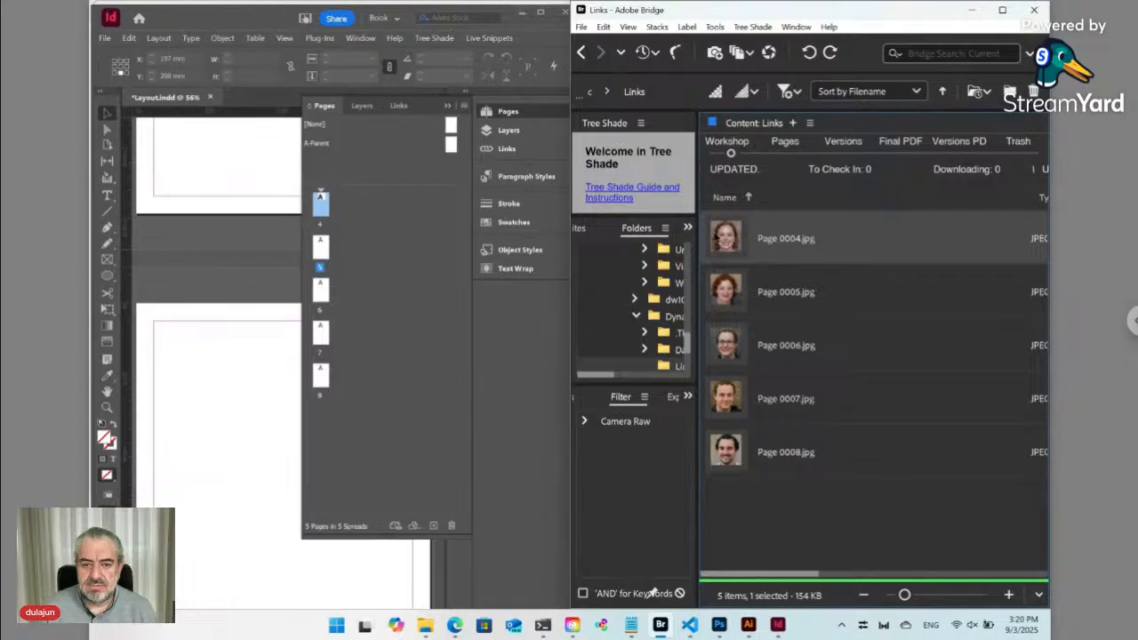
pyautogui.doubleClick(321, 204)
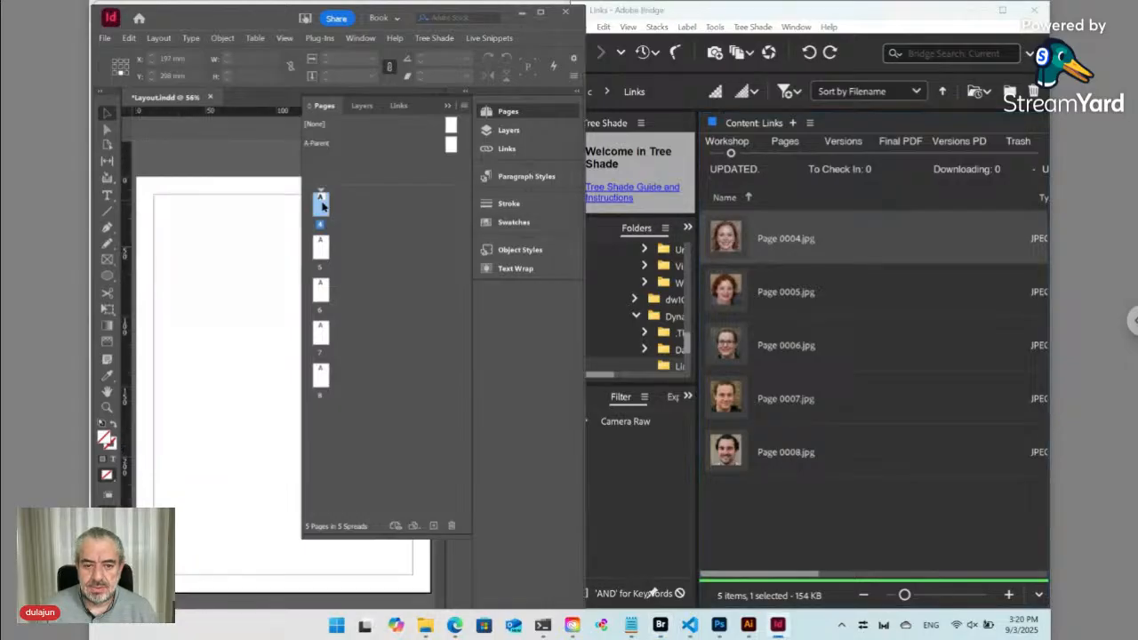
pyautogui.moveTo(756, 235); pyautogui.dragTo(283, 319)
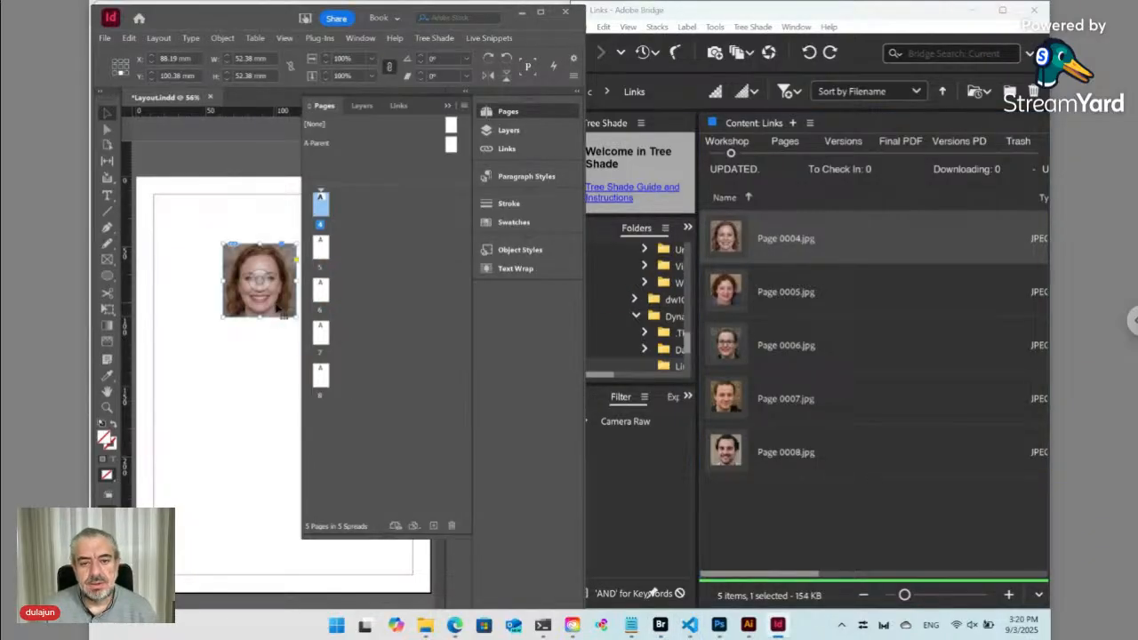
# Step: Move the portrait on page 4 to the horizontal centre of the page and enlarge it to about 131 mm square
pyautogui.moveTo(282, 317); pyautogui.dragTo(298, 414)
pyautogui.hotkey('ctrl', '-')
pyautogui.hotkey('ctrl', '-')
pyautogui.hotkey('ctrl', '-')
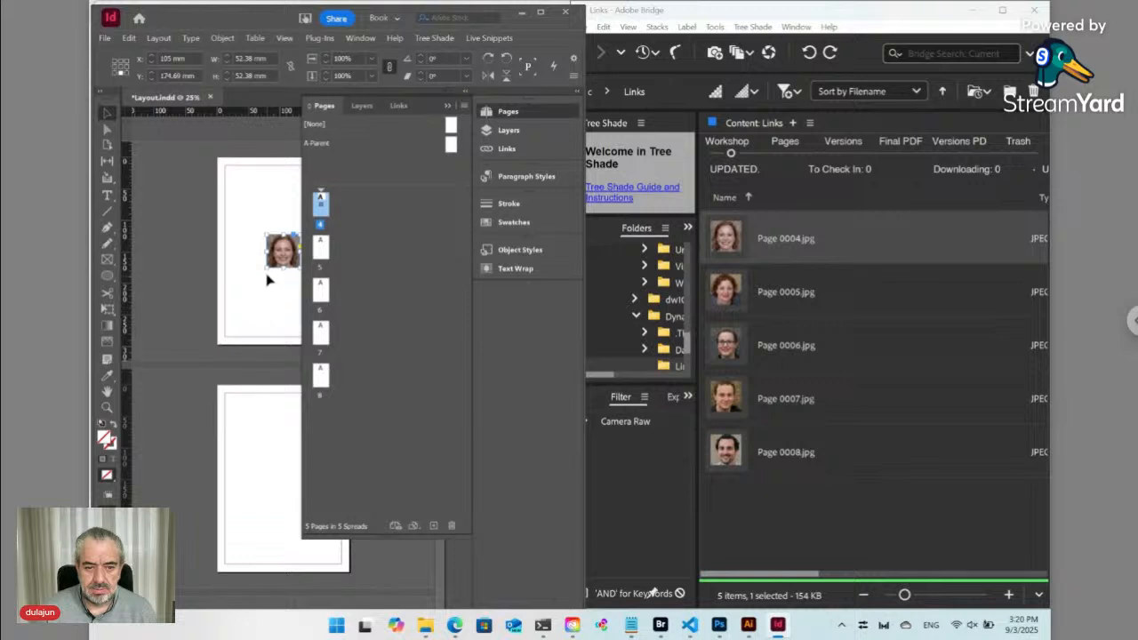
pyautogui.moveTo(265, 266); pyautogui.dragTo(240, 300)
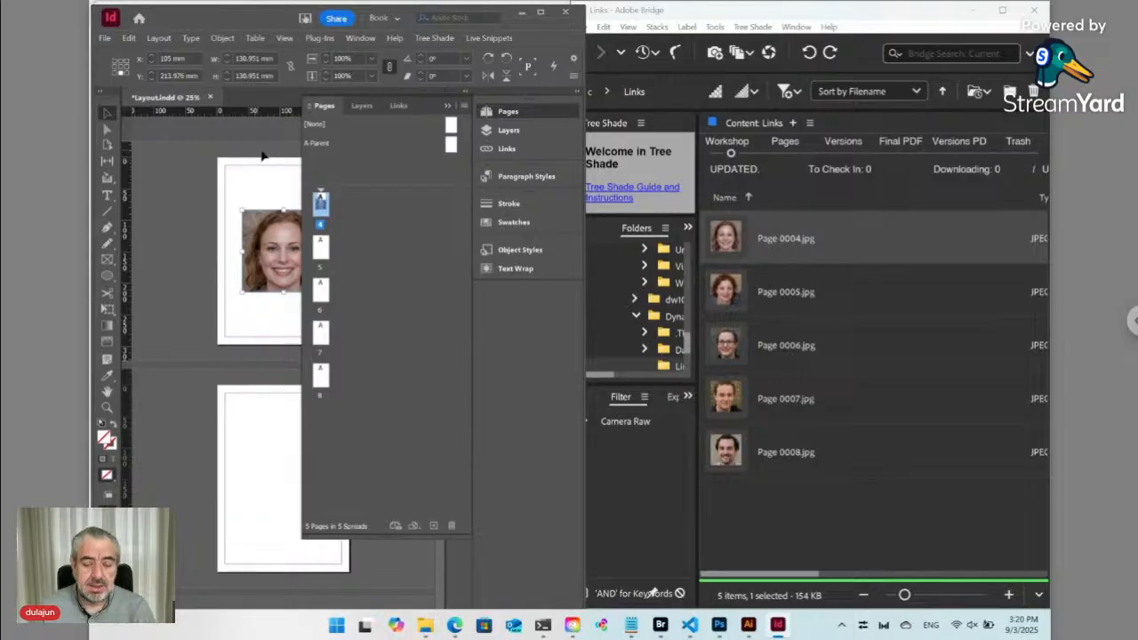
# Step: Enter ".$/<SP>/Page <PN>.*" as the Tree Shade dynamic link phrase for the portrait on page 4
pyautogui.click(507, 110)
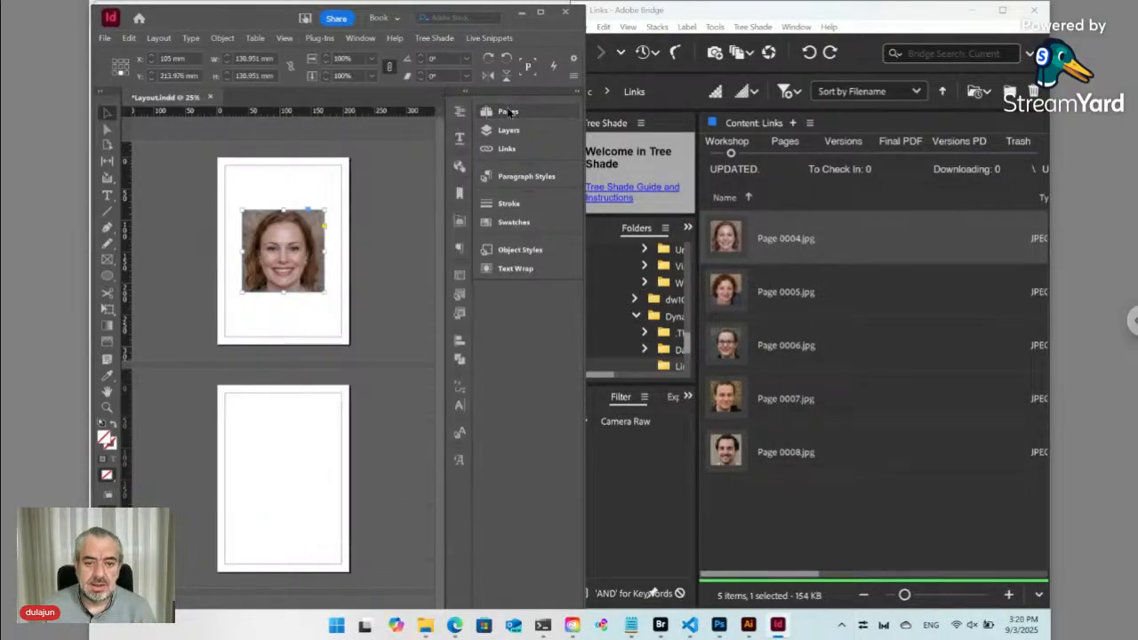
pyautogui.click(439, 38)
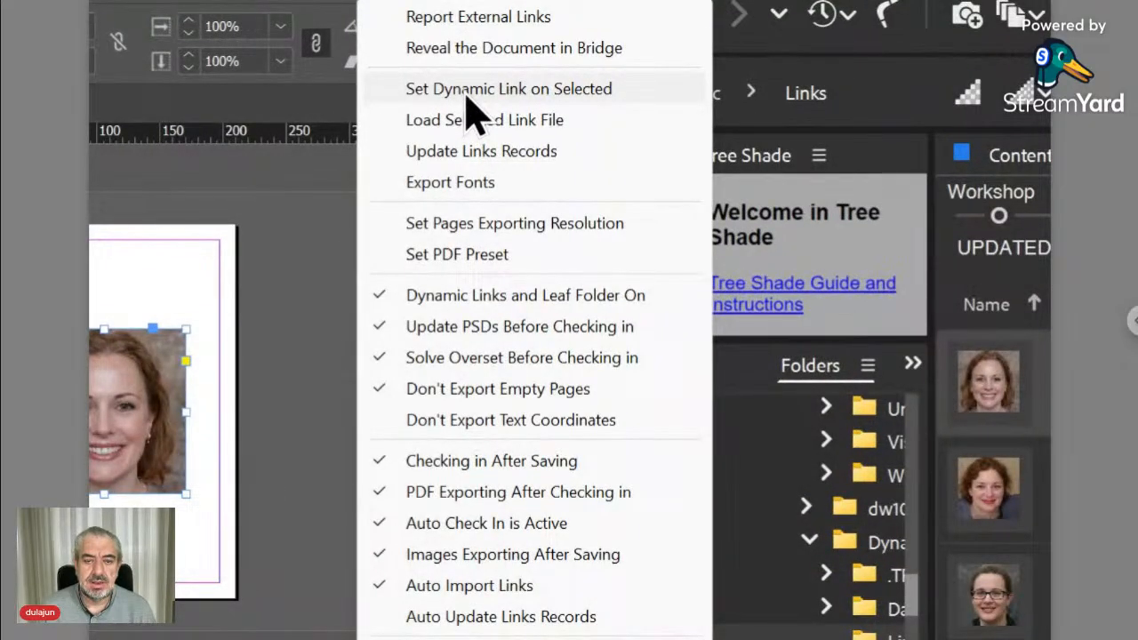
pyautogui.click(466, 97)
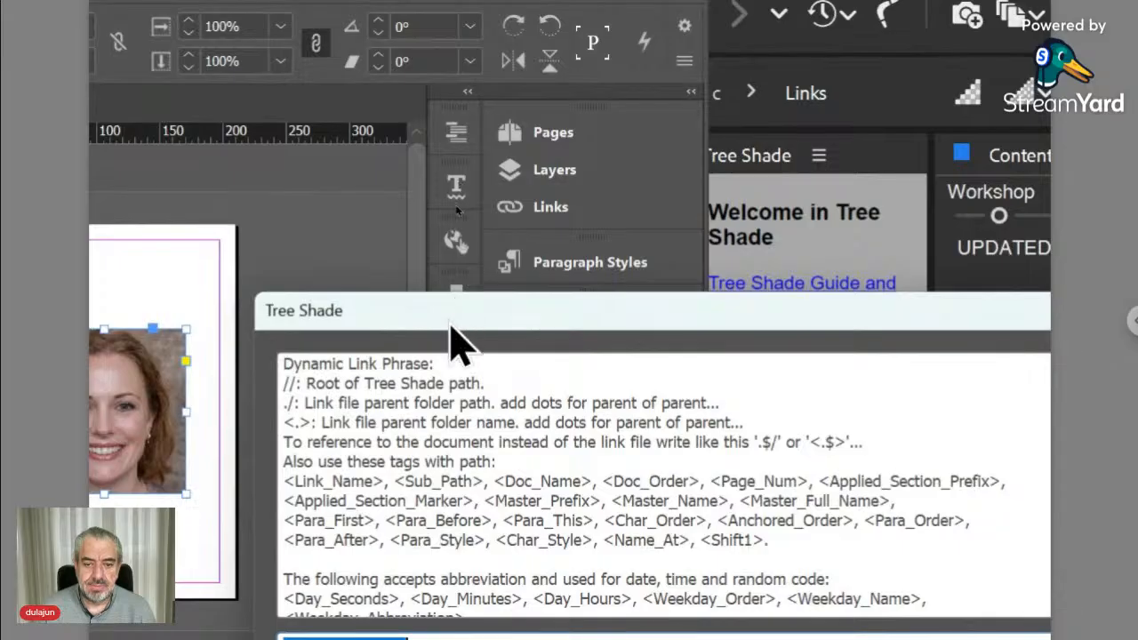
pyautogui.moveTo(451, 326); pyautogui.dragTo(447, 172)
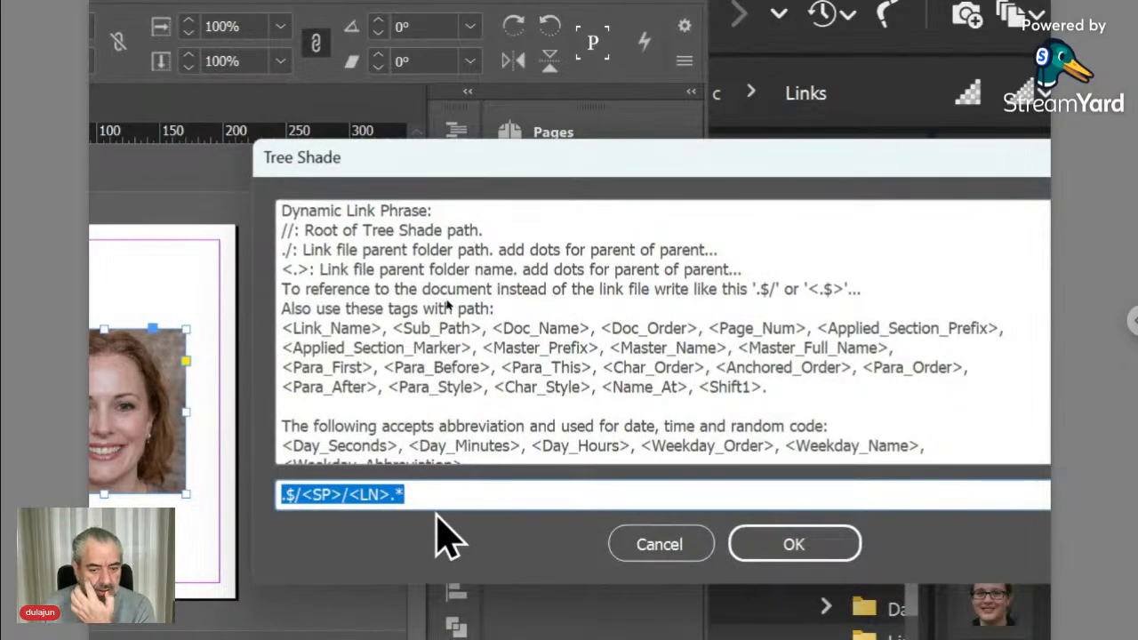
pyautogui.click(350, 494)
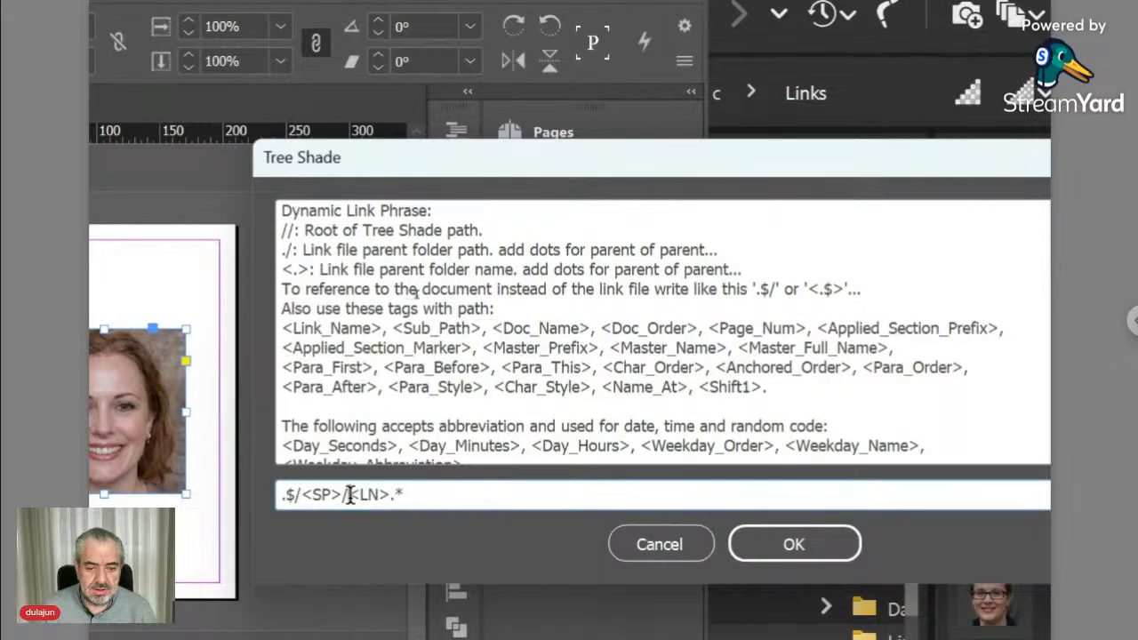
pyautogui.moveTo(349, 494); pyautogui.dragTo(390, 494)
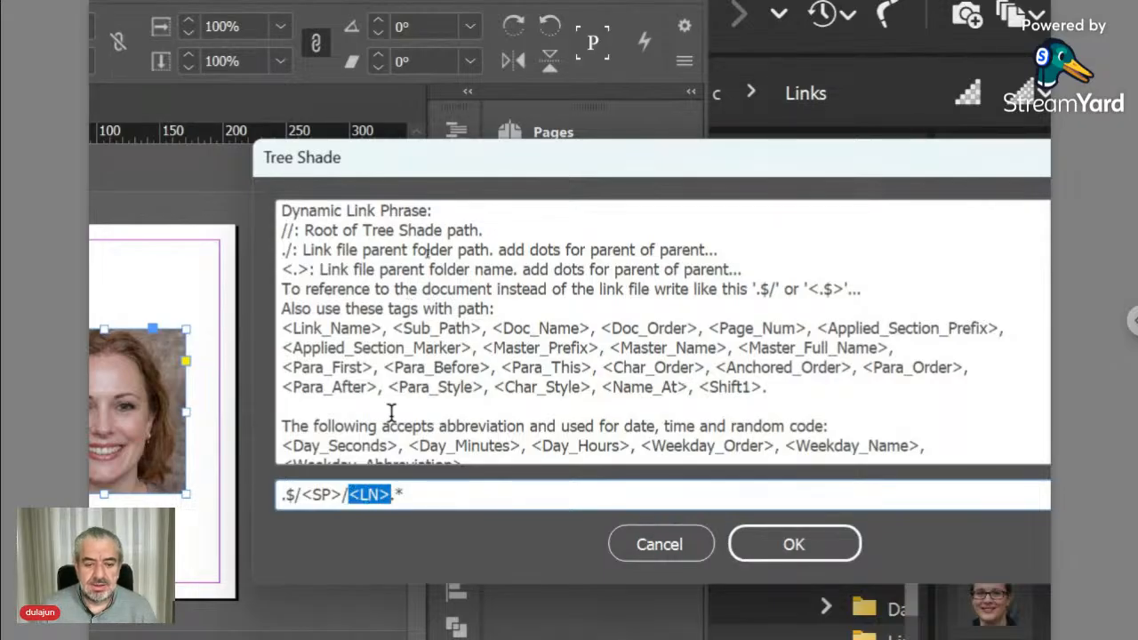
pyautogui.write('Page ')
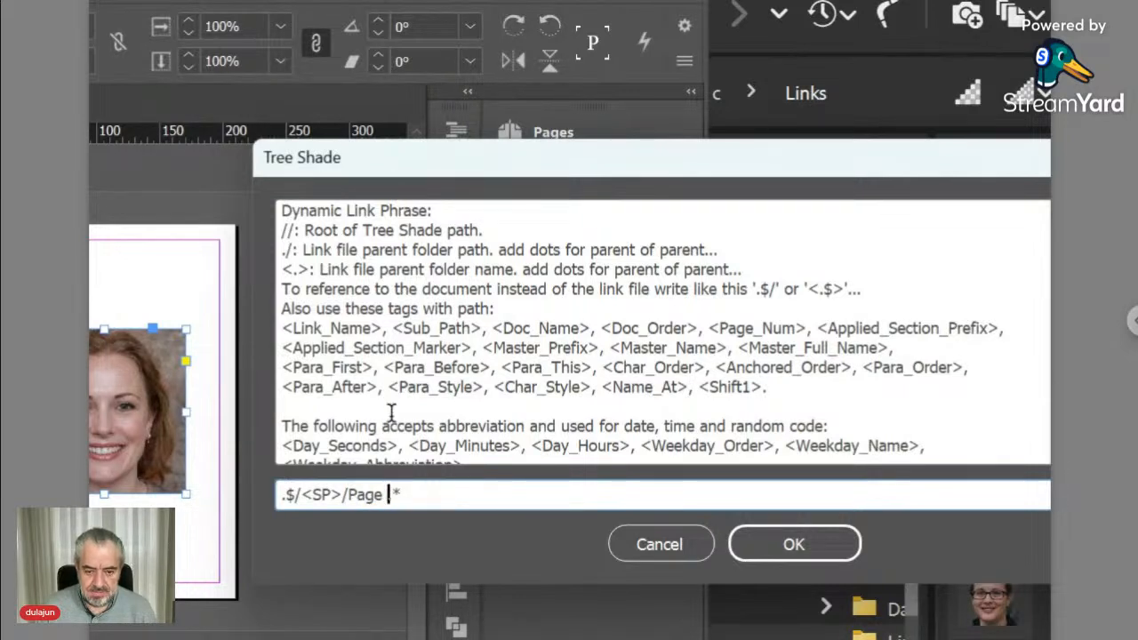
pyautogui.write('<.')
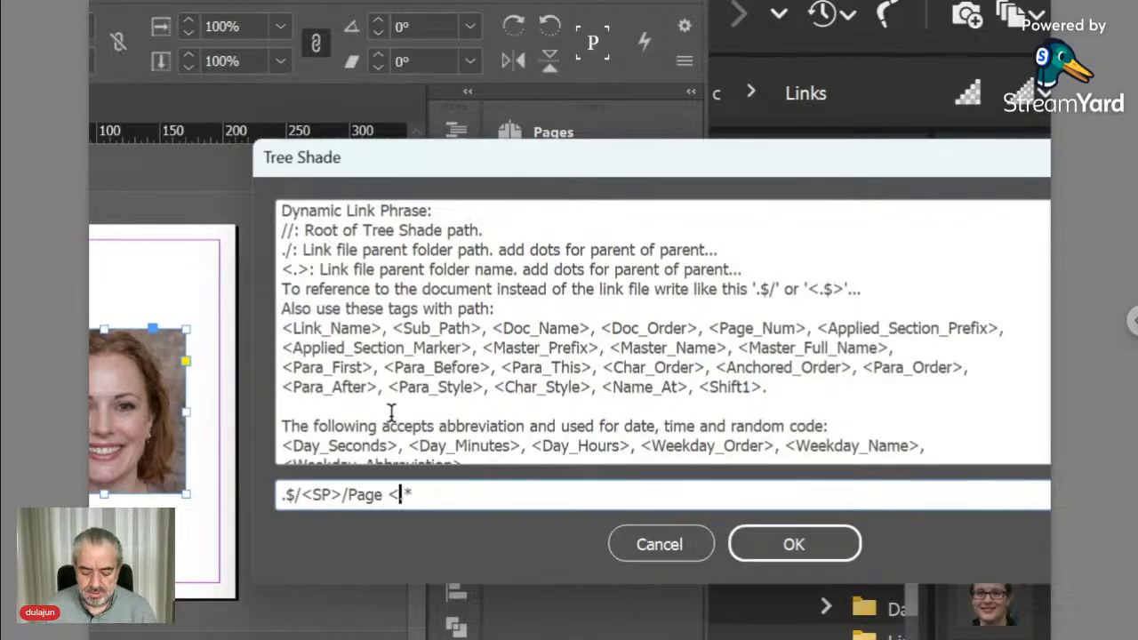
pyautogui.press('BackSpace')
pyautogui.write('PN>')
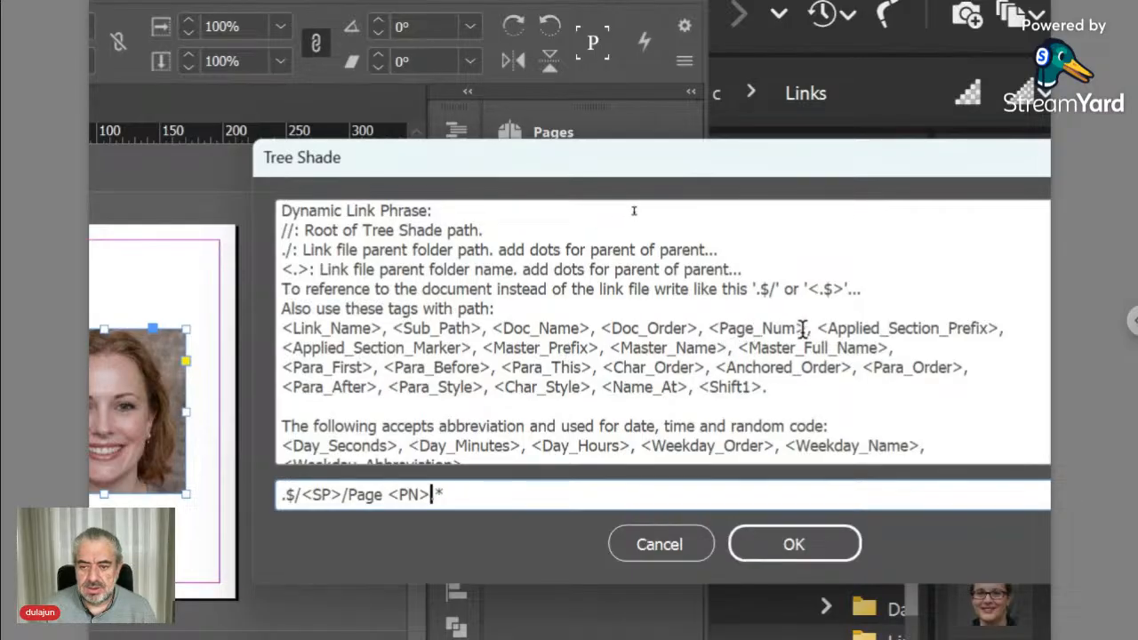
# Step: Highlight the <Page_Num> tag in the phrase reference and apply the dynamic link phrase to the portrait on page 4
pyautogui.moveTo(805, 328); pyautogui.dragTo(711, 328)
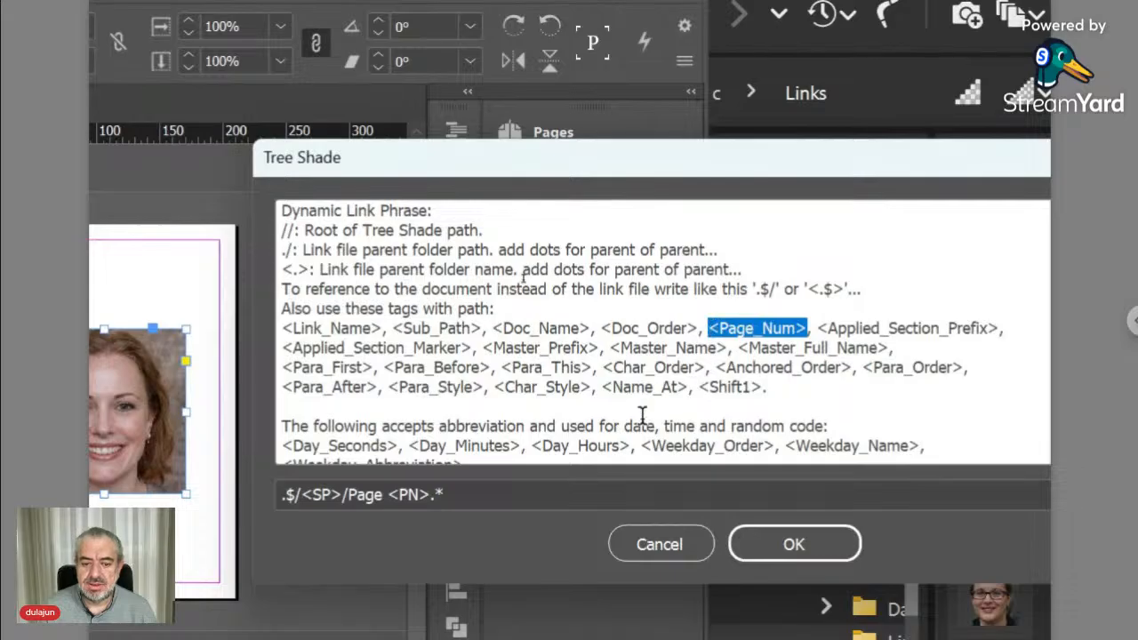
pyautogui.click(426, 495)
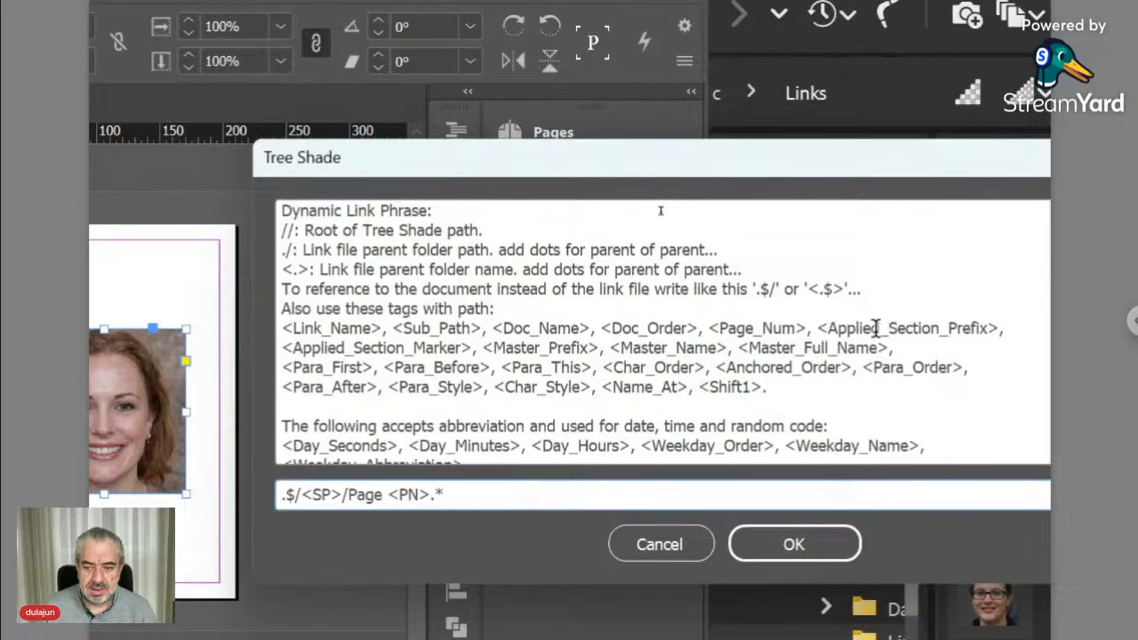
pyautogui.moveTo(805, 328); pyautogui.dragTo(710, 331)
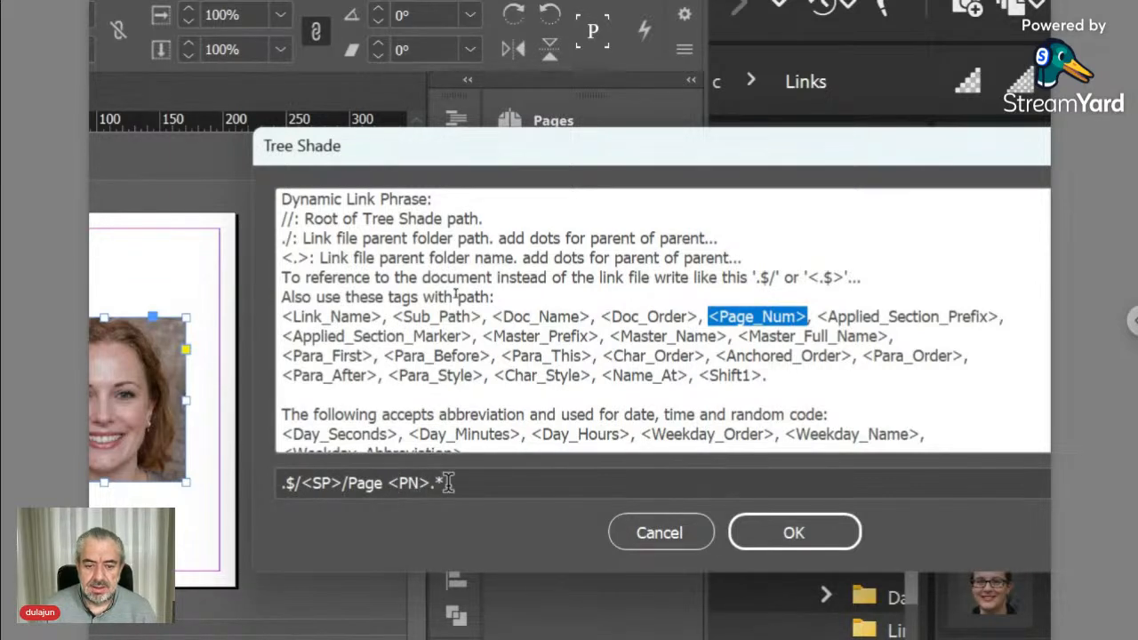
pyautogui.click(447, 483)
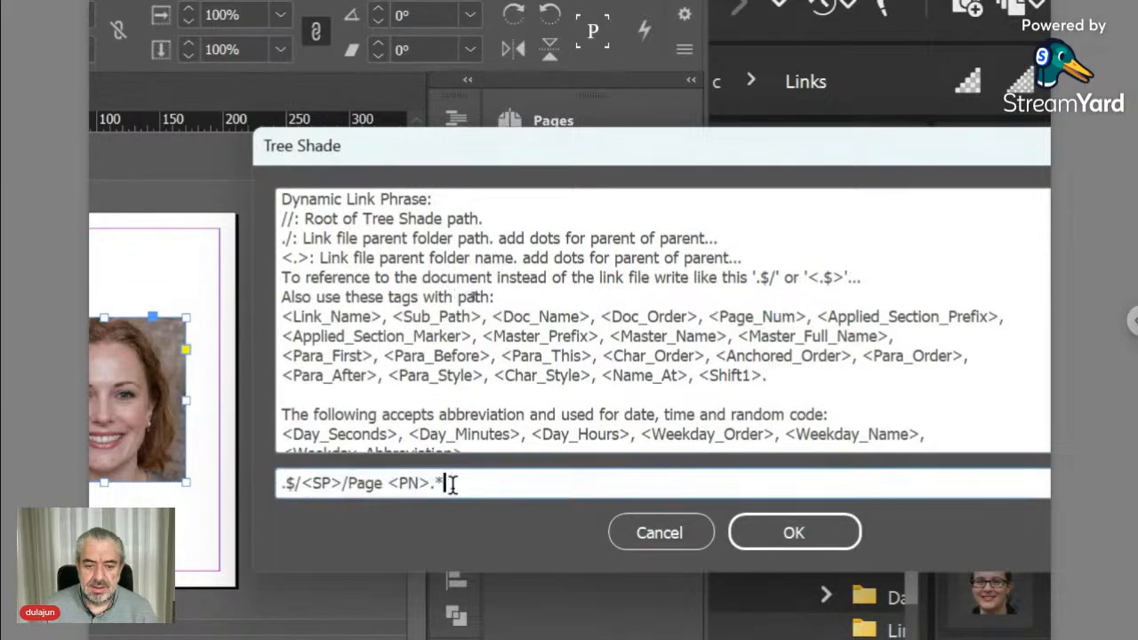
pyautogui.click(782, 534)
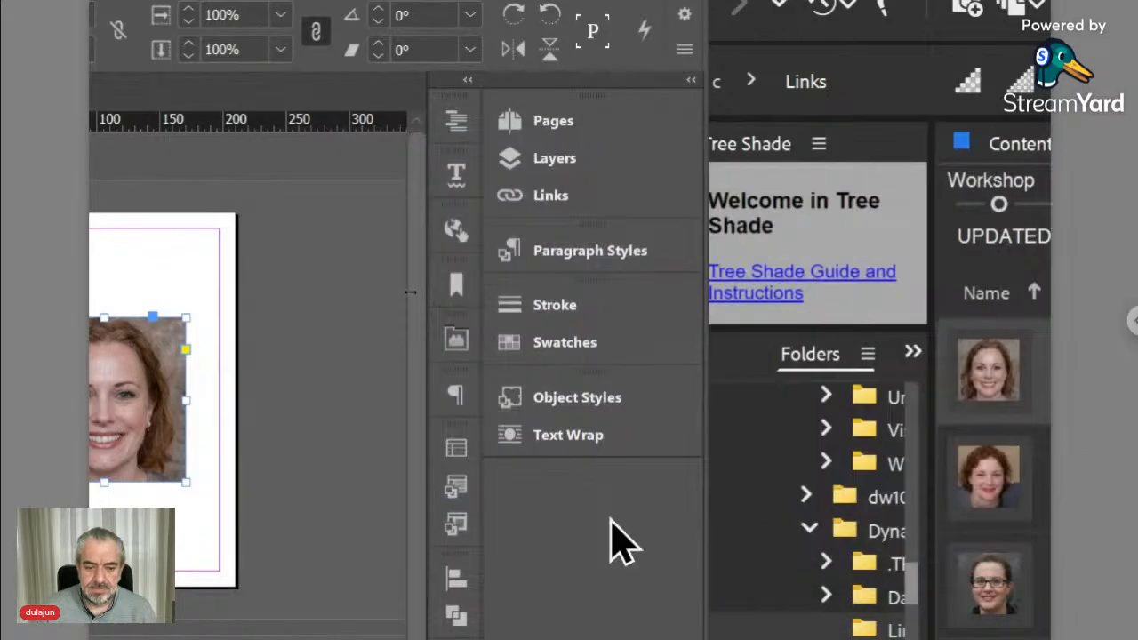
# Step: Examine the layout at reduced magnification to see the empty pages following the portrait on page 4
pyautogui.hotkey('ctrl', '-')
pyautogui.hotkey('ctrl', '-')
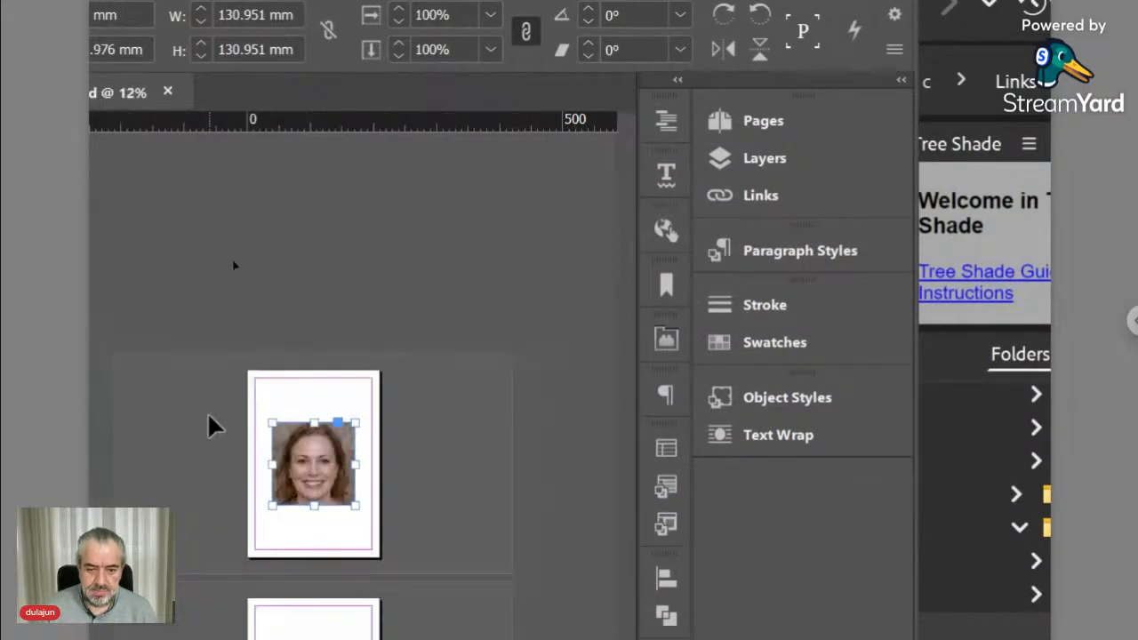
pyautogui.hotkey('ctrl', '0')
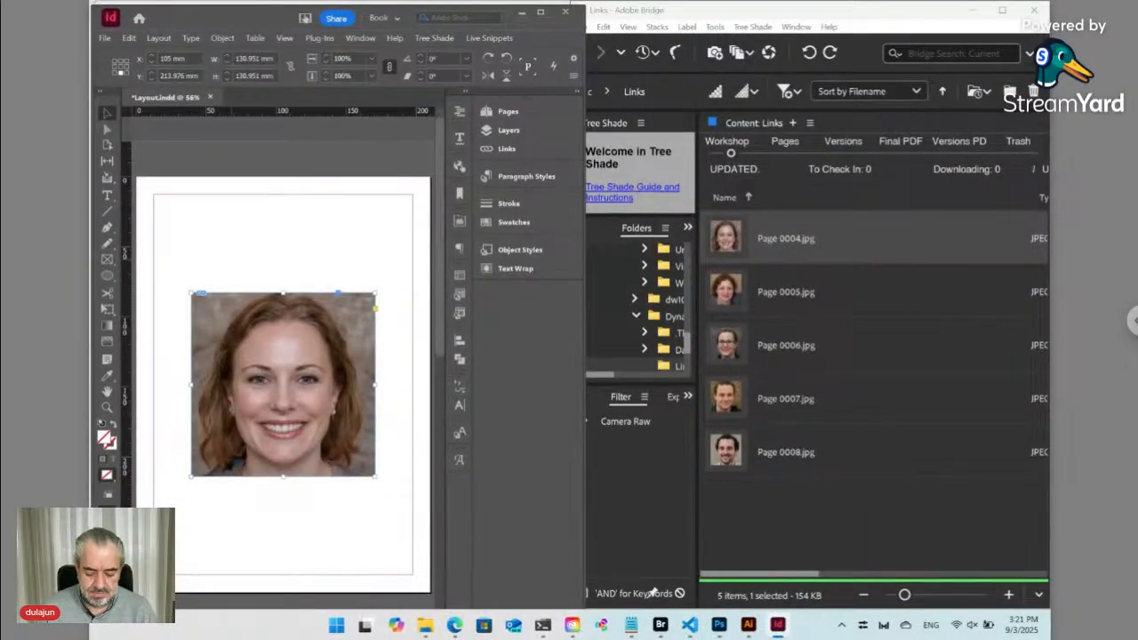
pyautogui.hotkey('ctrl', '-')
pyautogui.hotkey('ctrl', '-')
pyautogui.hotkey('ctrl', '-')
pyautogui.hotkey('ctrl', '-')
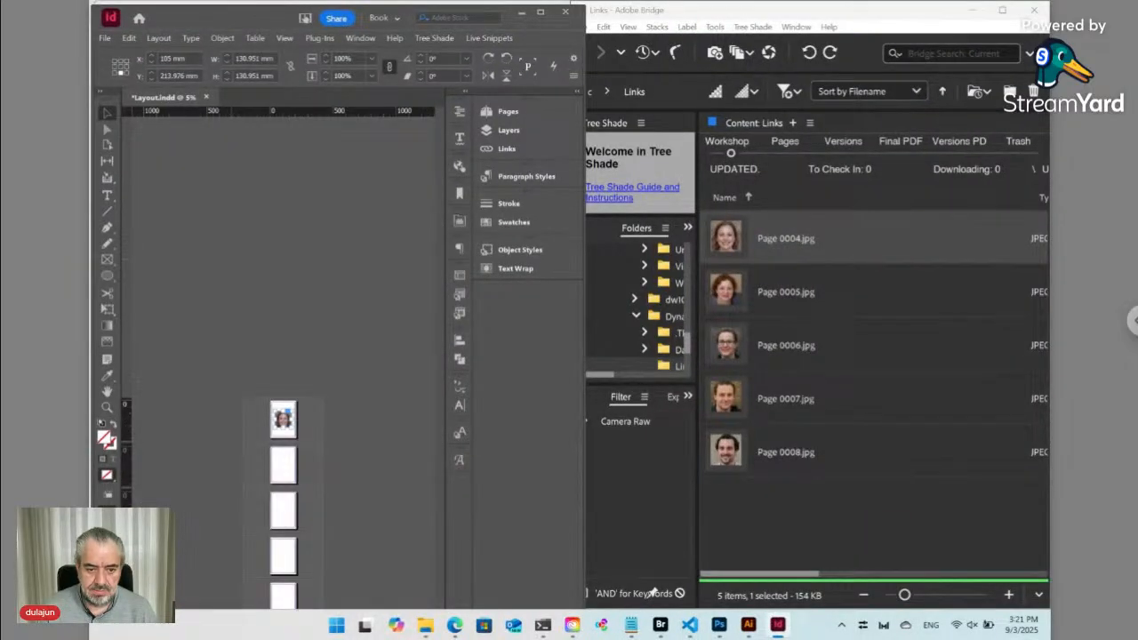
pyautogui.click(326, 435)
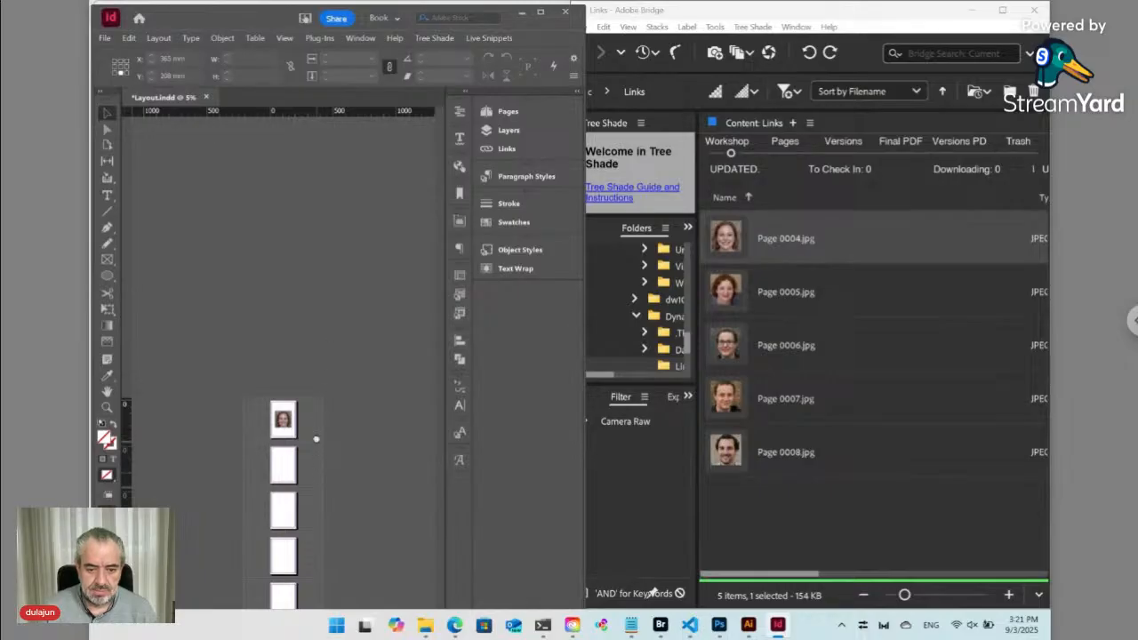
pyautogui.hotkey('ctrl', '=')
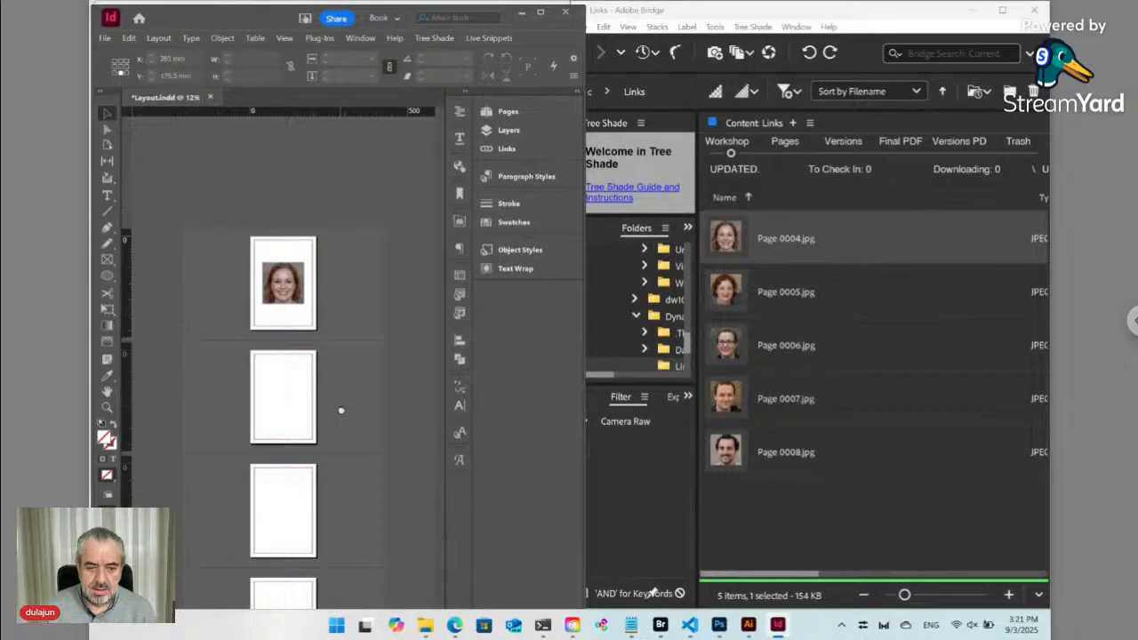
# Step: Insert four more pages based on A-Parent after page 8
pyautogui.click(507, 111)
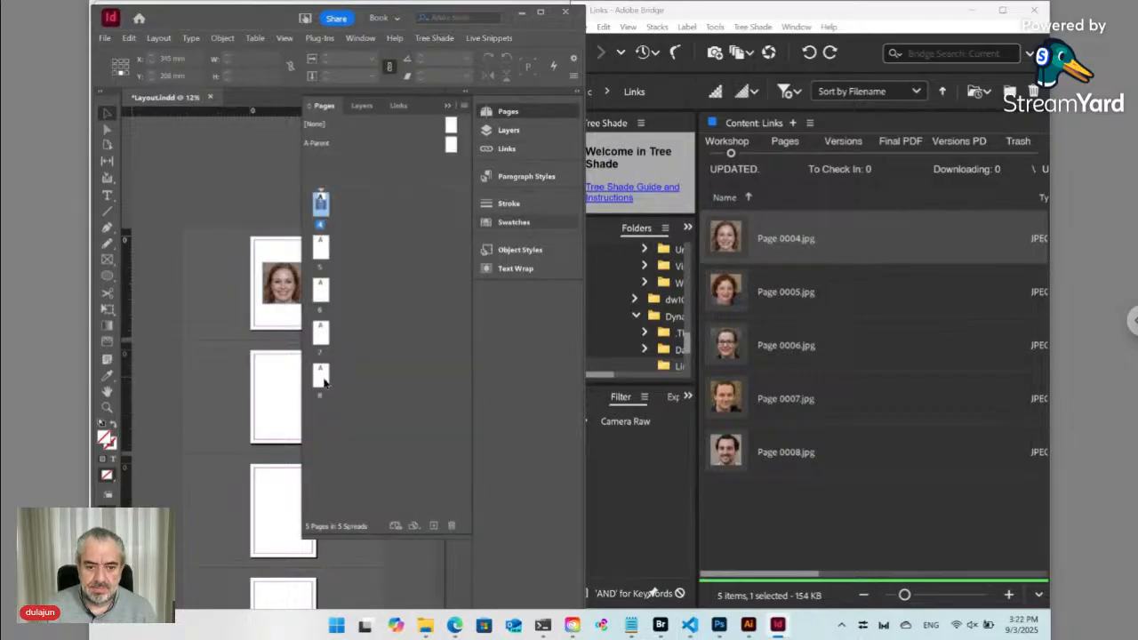
pyautogui.rightClick(325, 382)
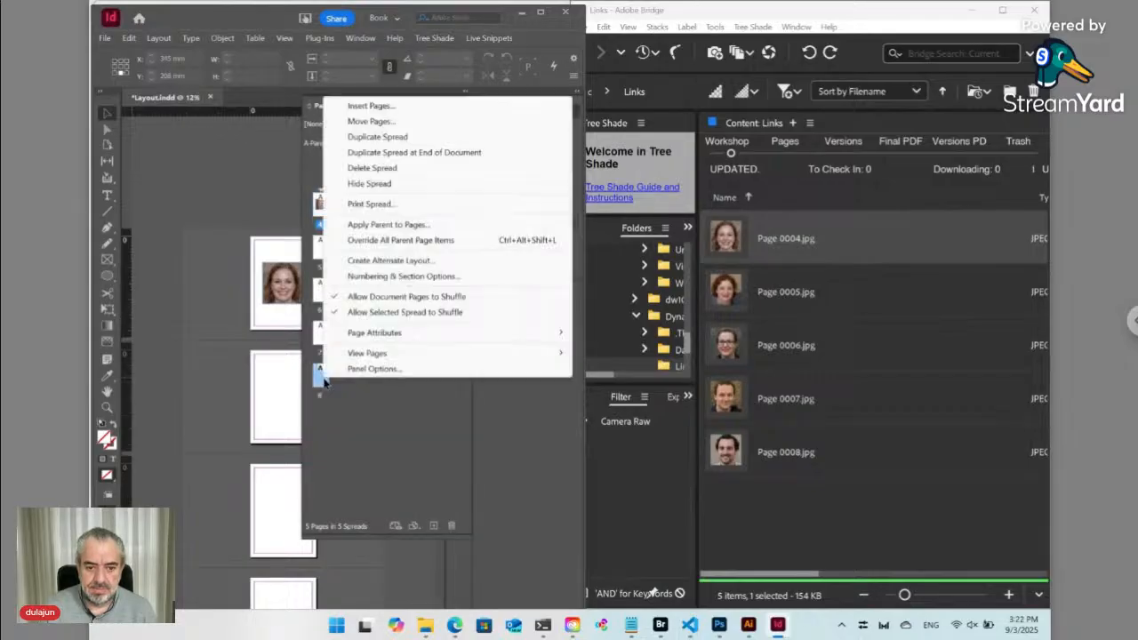
pyautogui.click(395, 105)
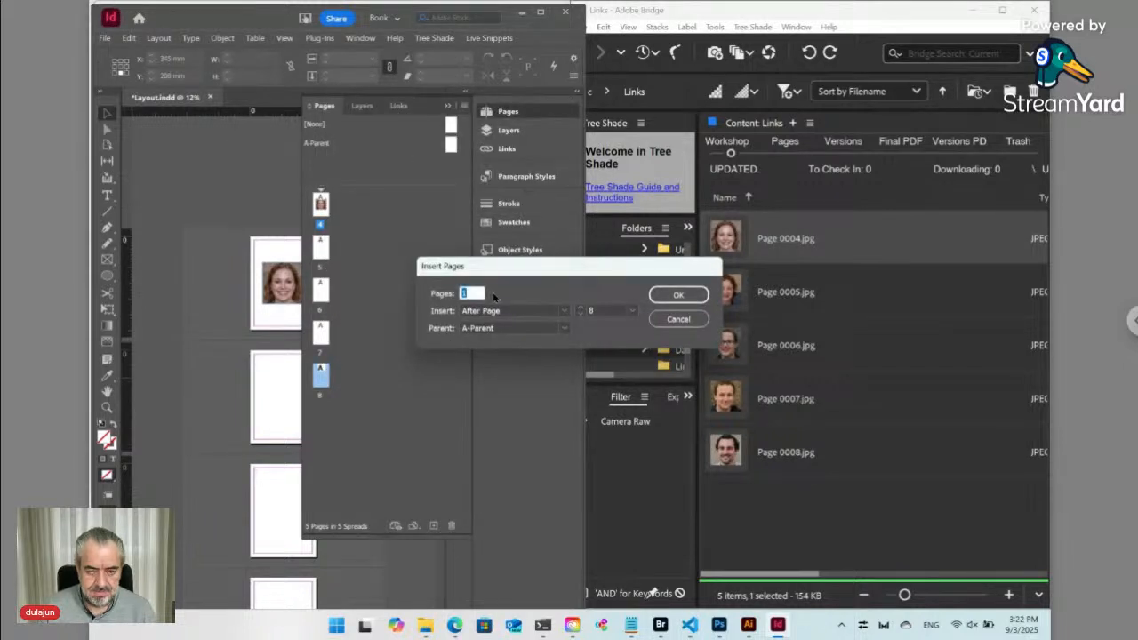
pyautogui.write('4')
pyautogui.click(679, 294)
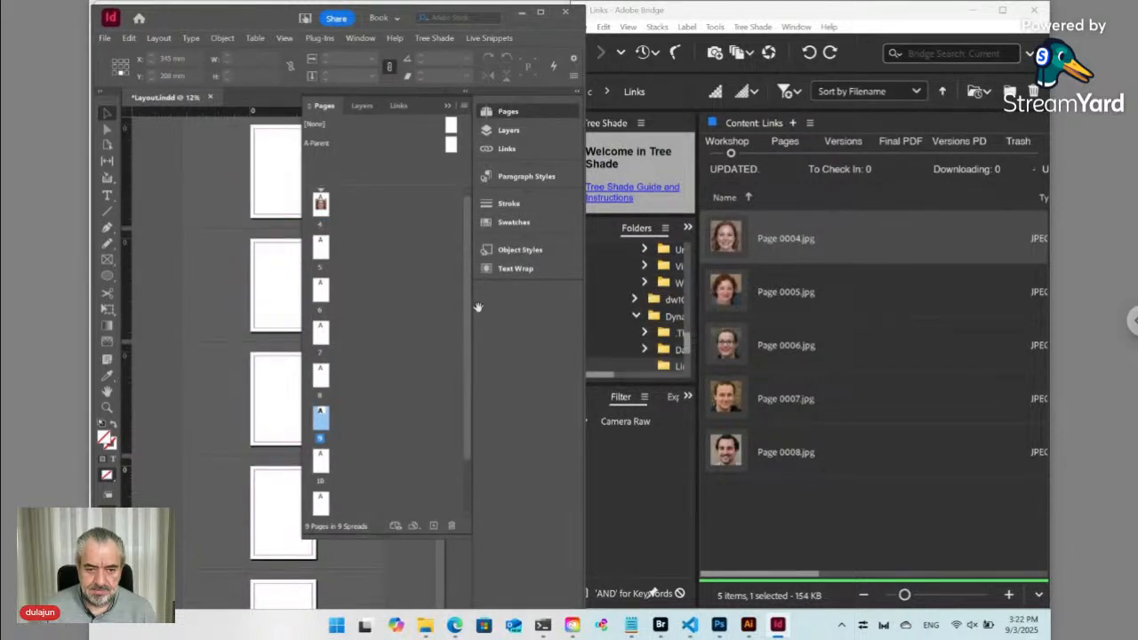
pyautogui.click(496, 113)
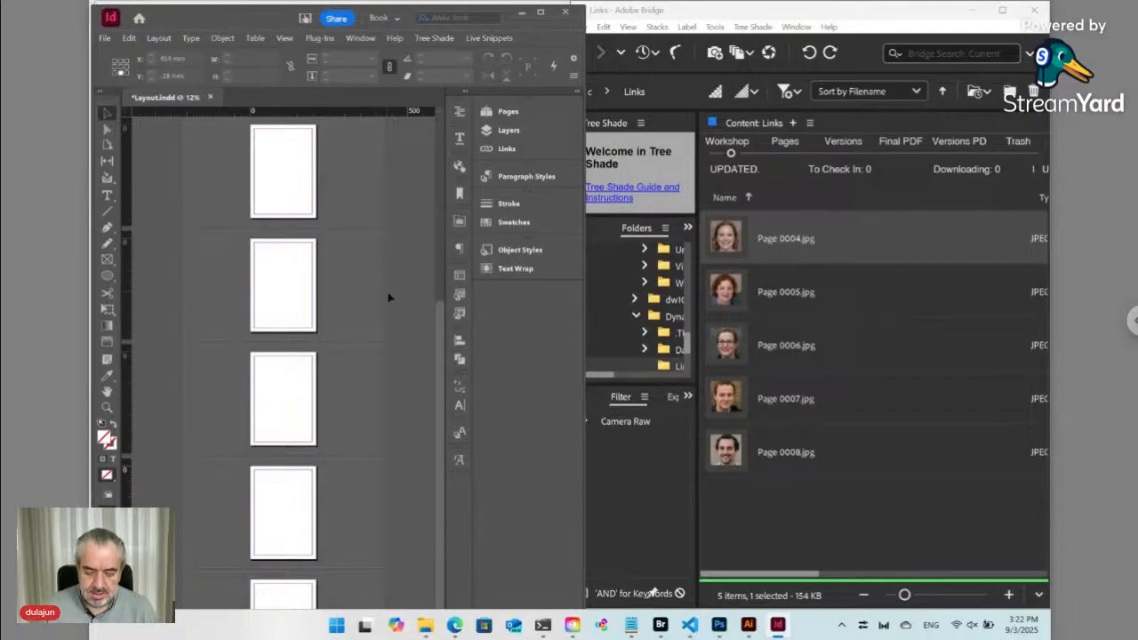
# Step: Copy the dynamically linked portrait from page 4 to the same position on pages 5, 6, 7 and 8
pyautogui.moveTo(442, 314); pyautogui.dragTo(438, 133)
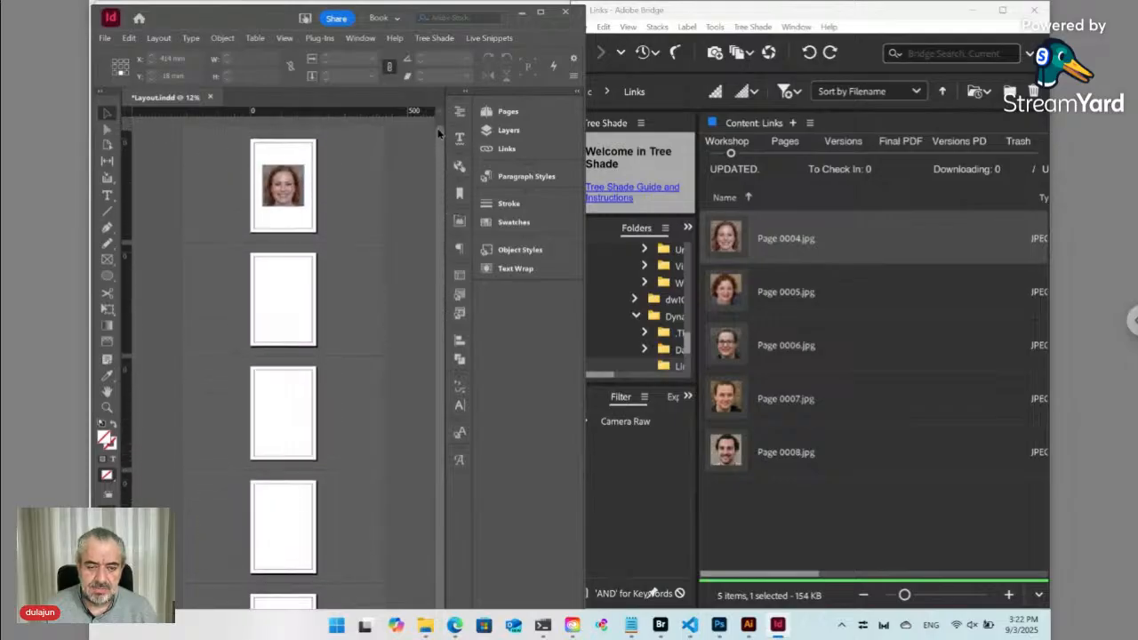
pyautogui.click(290, 201)
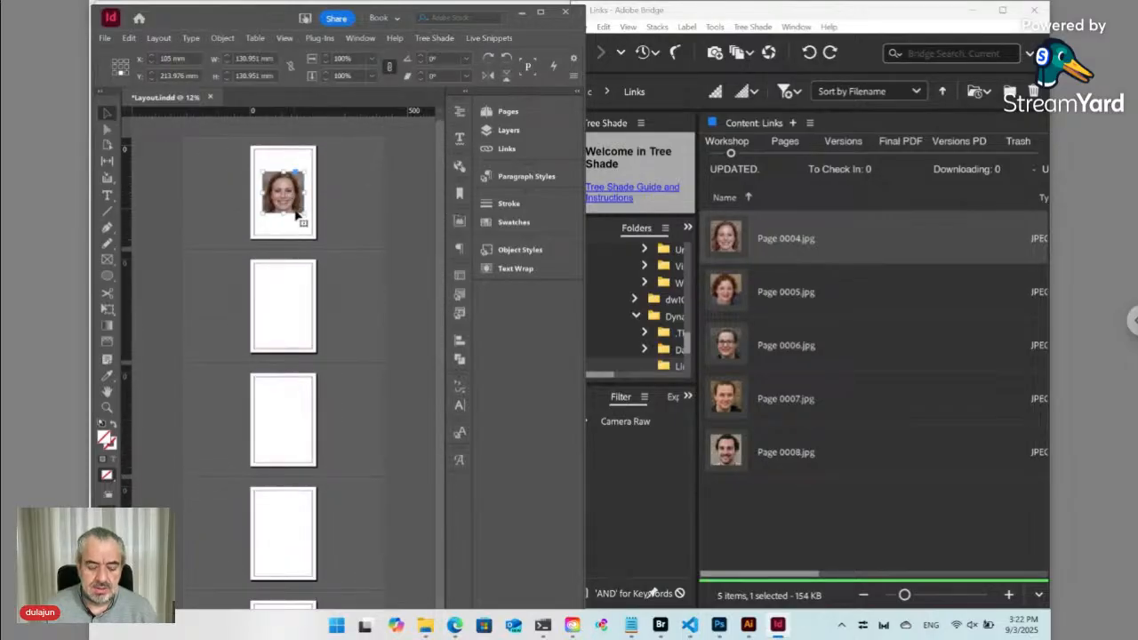
pyautogui.click(303, 292)
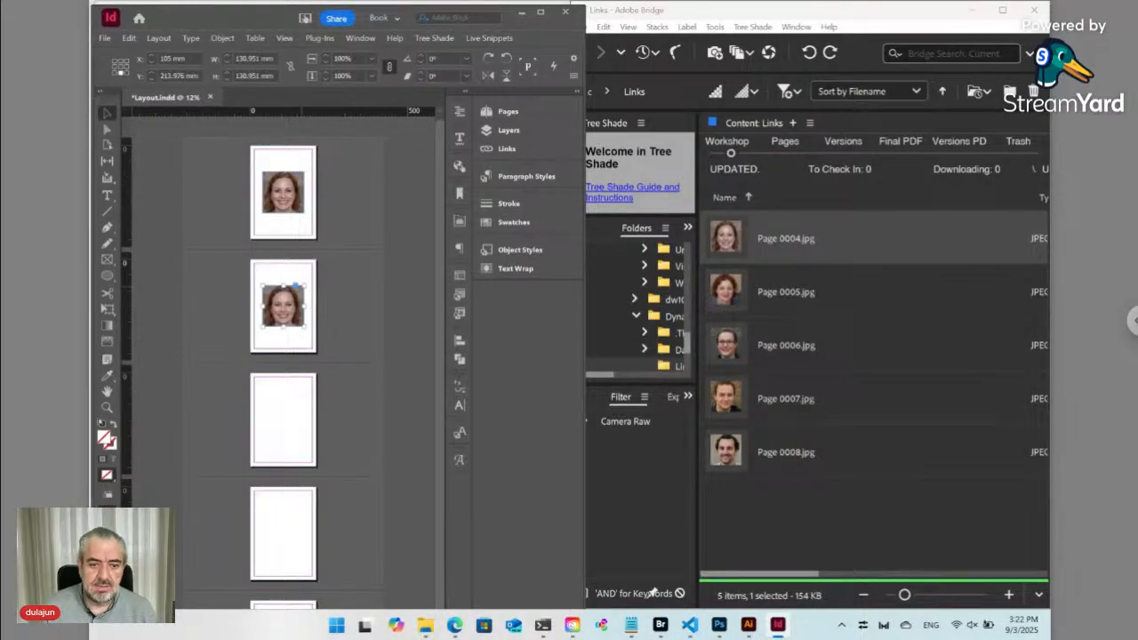
pyautogui.click(298, 402)
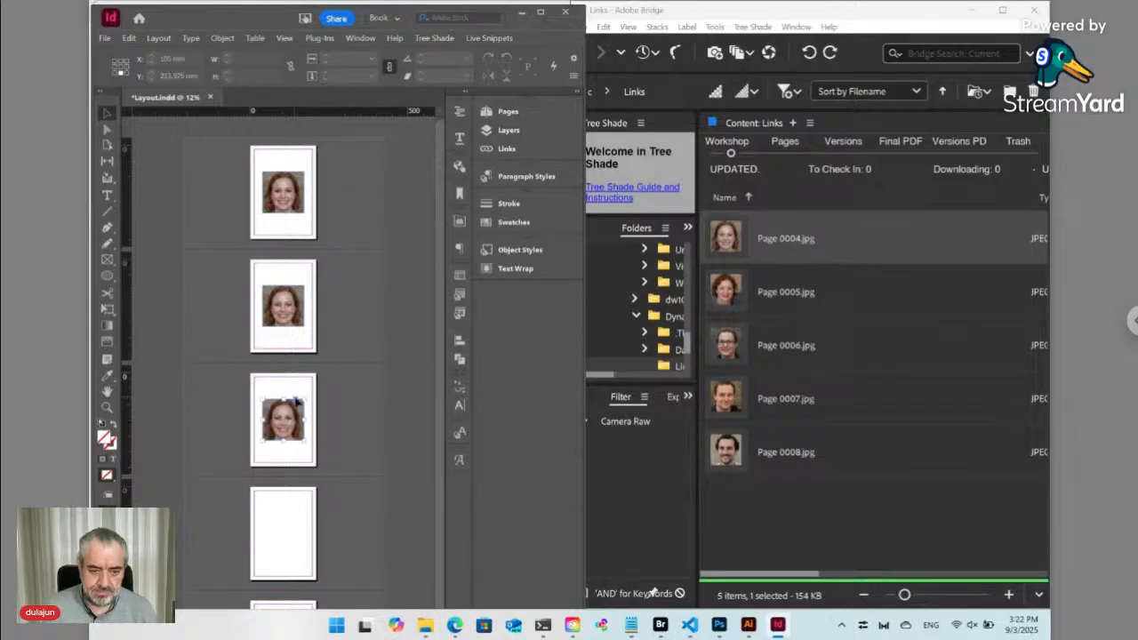
pyautogui.click(285, 514)
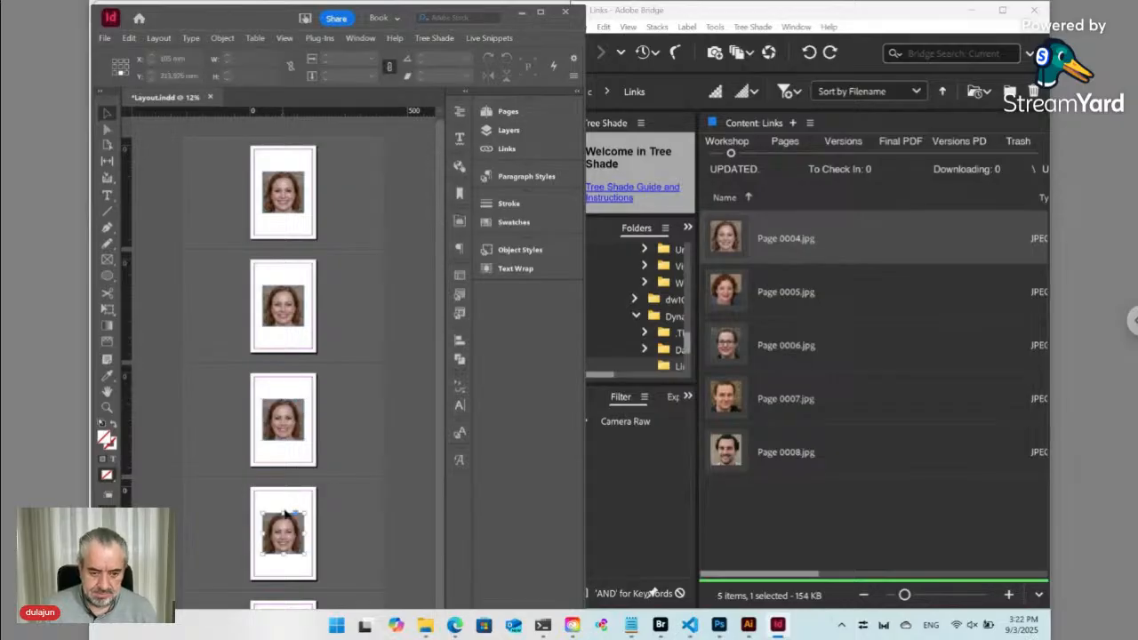
pyautogui.scroll(-3, 329, 454)
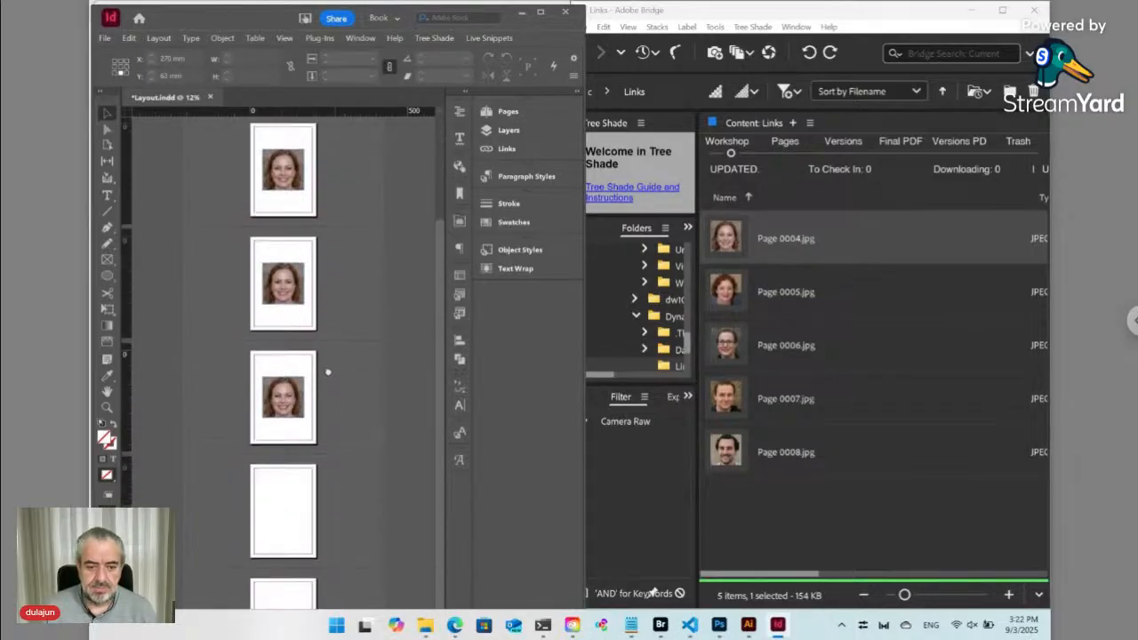
pyautogui.click(298, 482)
pyautogui.click(298, 482)
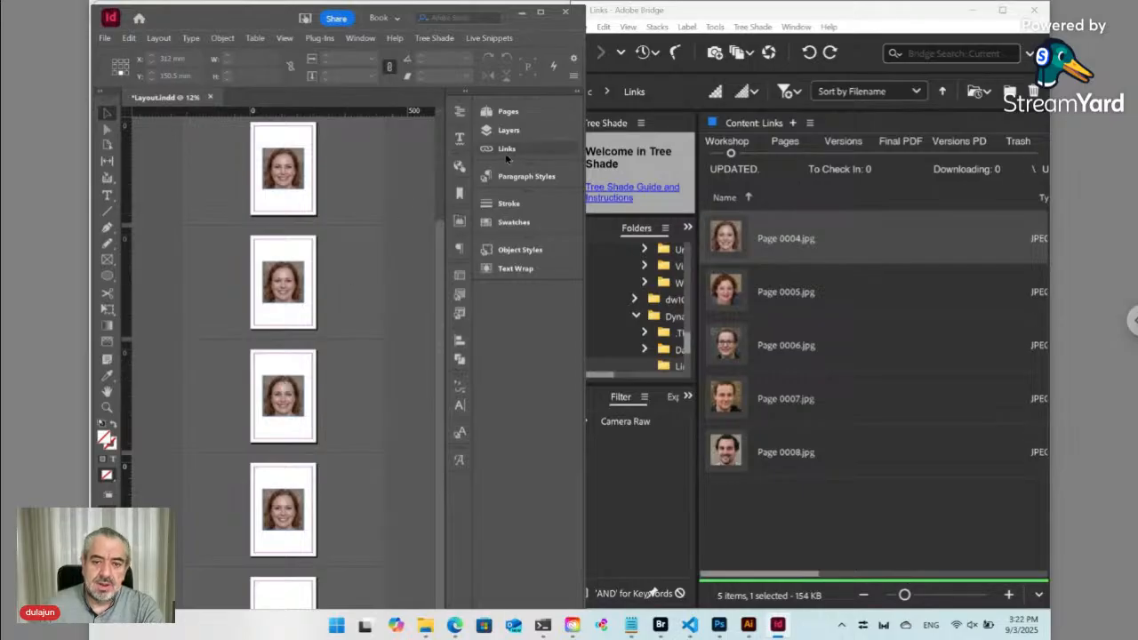
# Step: Update the Tree Shade links records so each copied portrait loads the image for its page number
pyautogui.click(433, 38)
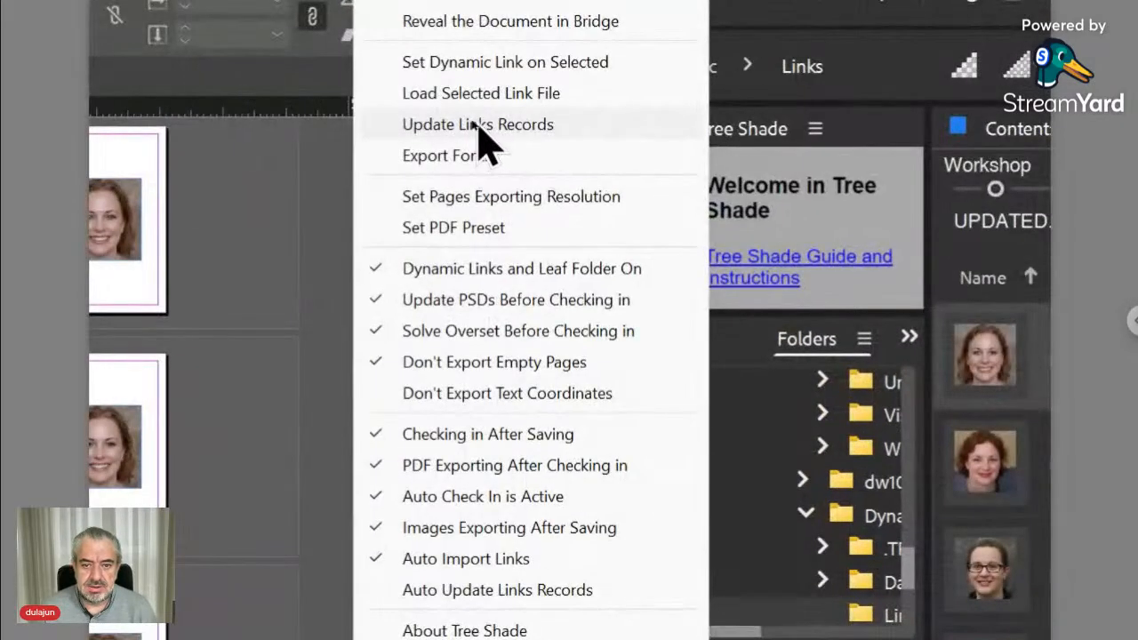
pyautogui.click(475, 122)
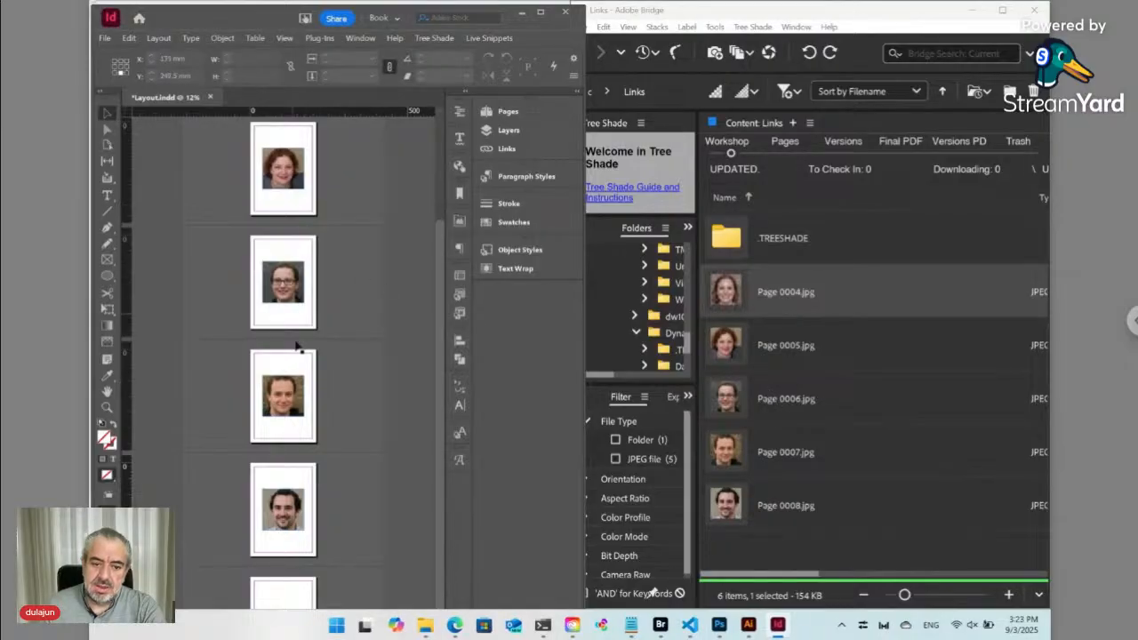
# Step: Review the dynamic link phrase set on the page 7 portrait, leaving it as is
pyautogui.click(299, 369)
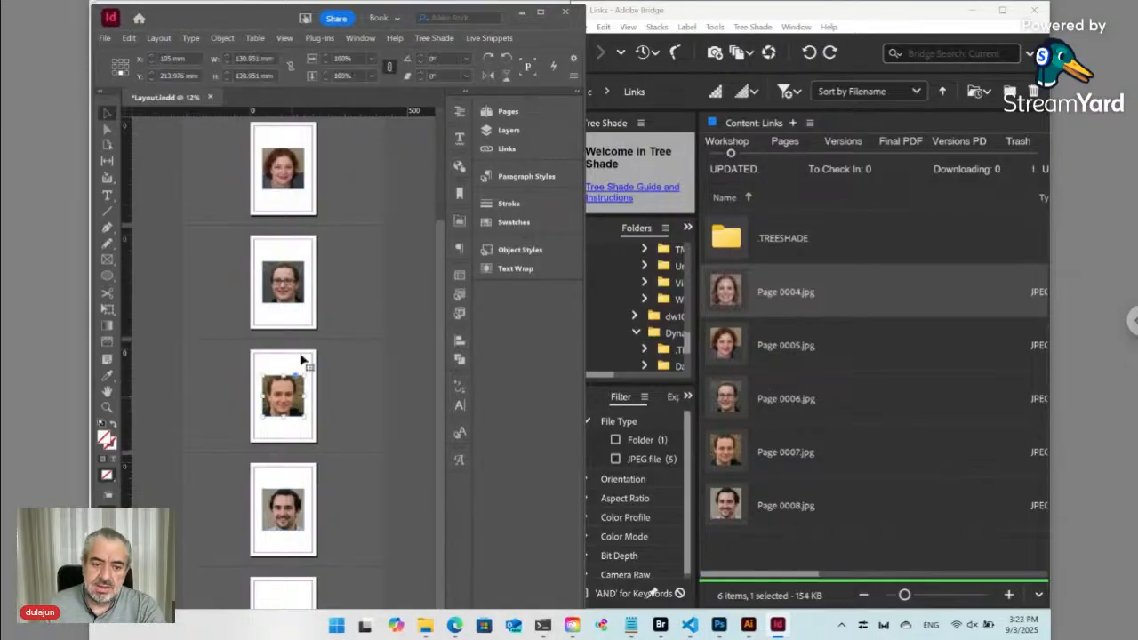
pyautogui.click(445, 39)
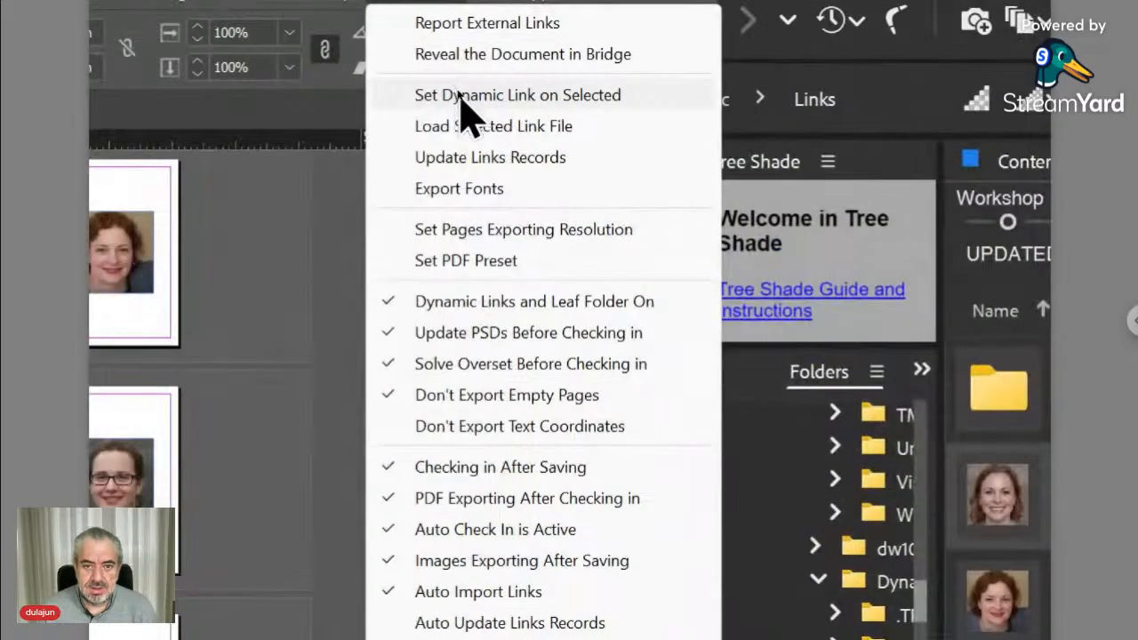
pyautogui.click(460, 94)
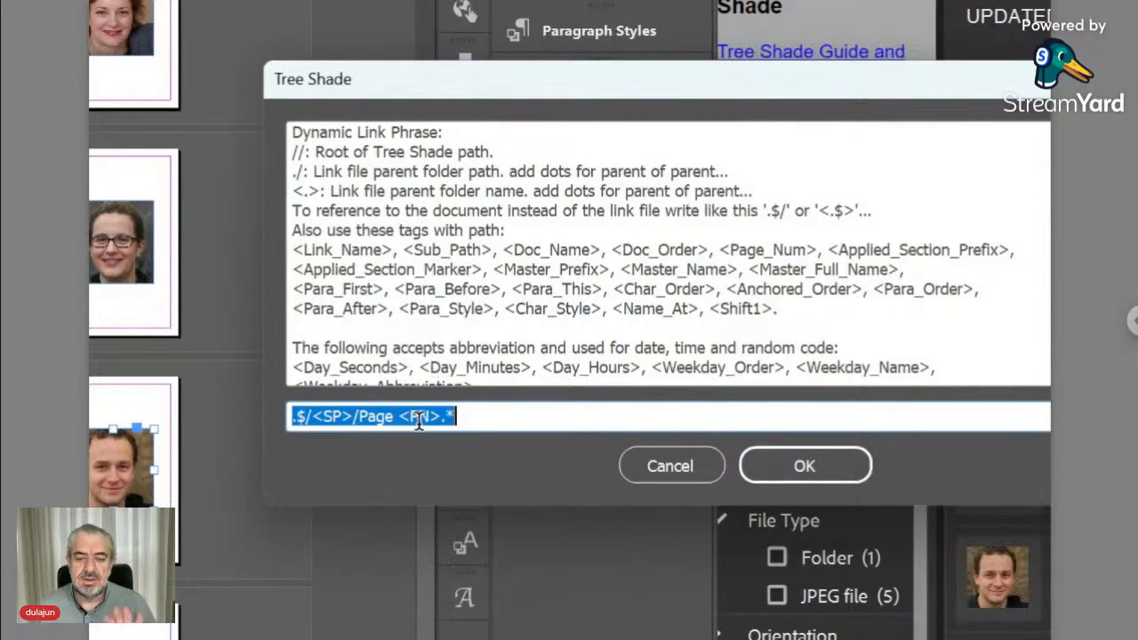
pyautogui.click(711, 469)
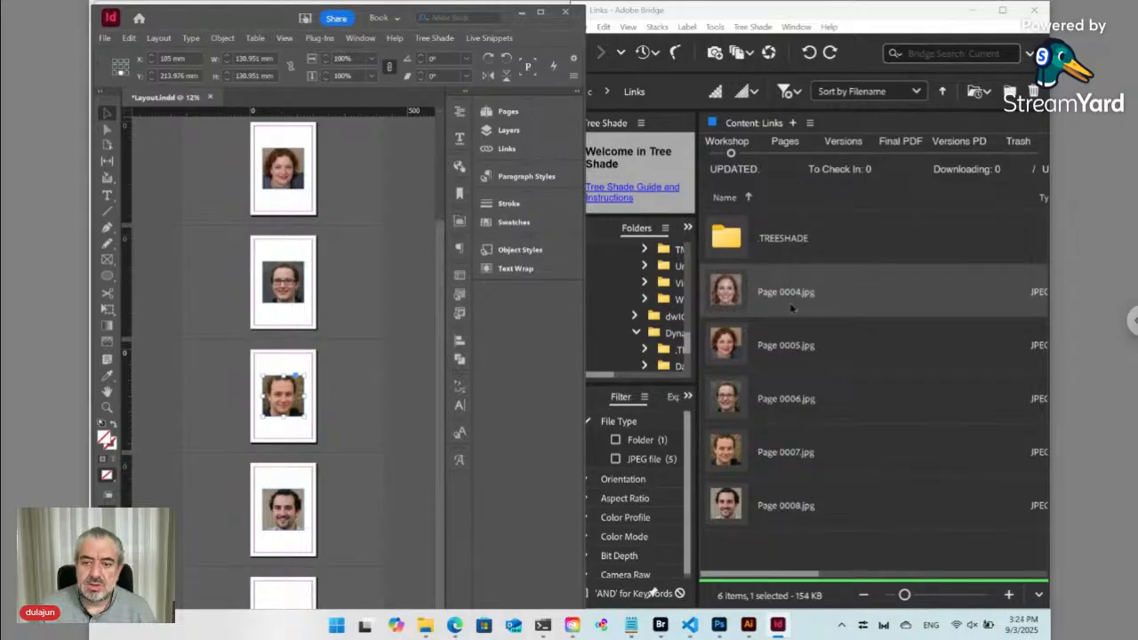
# Step: Switch to Bridge and remove the custom thumbnails from Page 0004.jpg through Page 0008.jpg in the Links folder
pyautogui.click(779, 514)
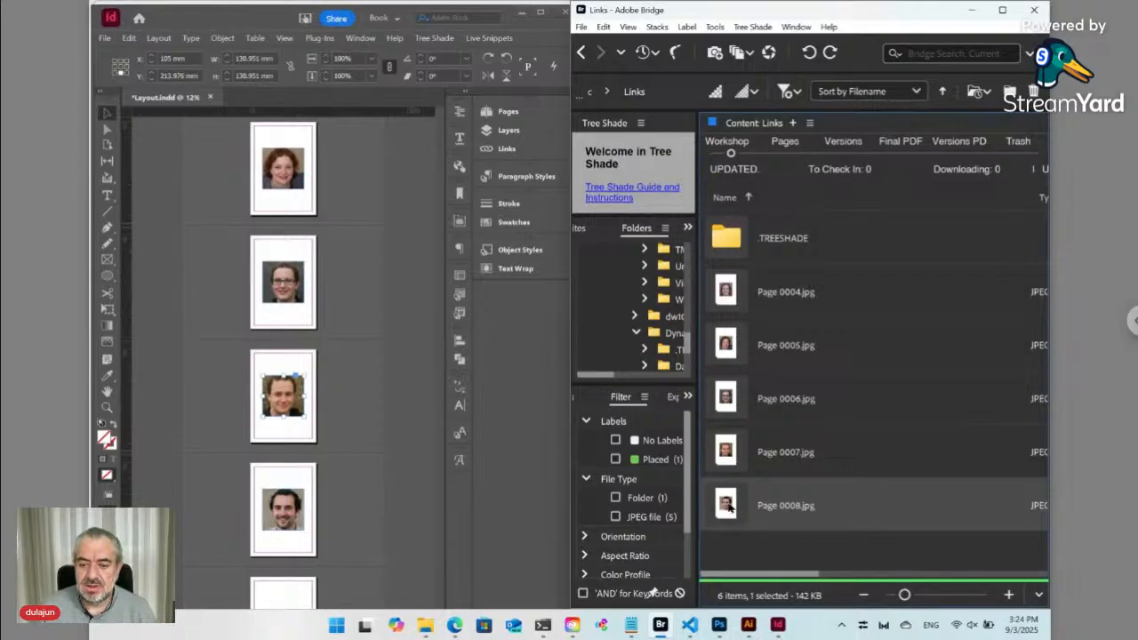
pyautogui.keyDown('shift'); pyautogui.click(730, 297); pyautogui.keyUp('shift')
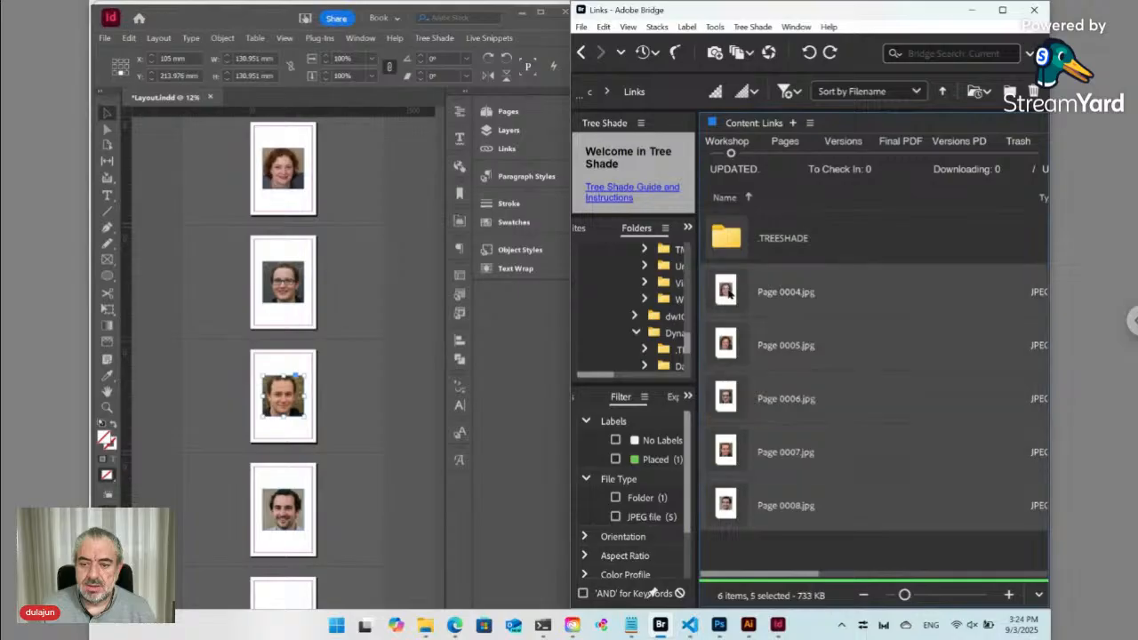
pyautogui.rightClick(730, 297)
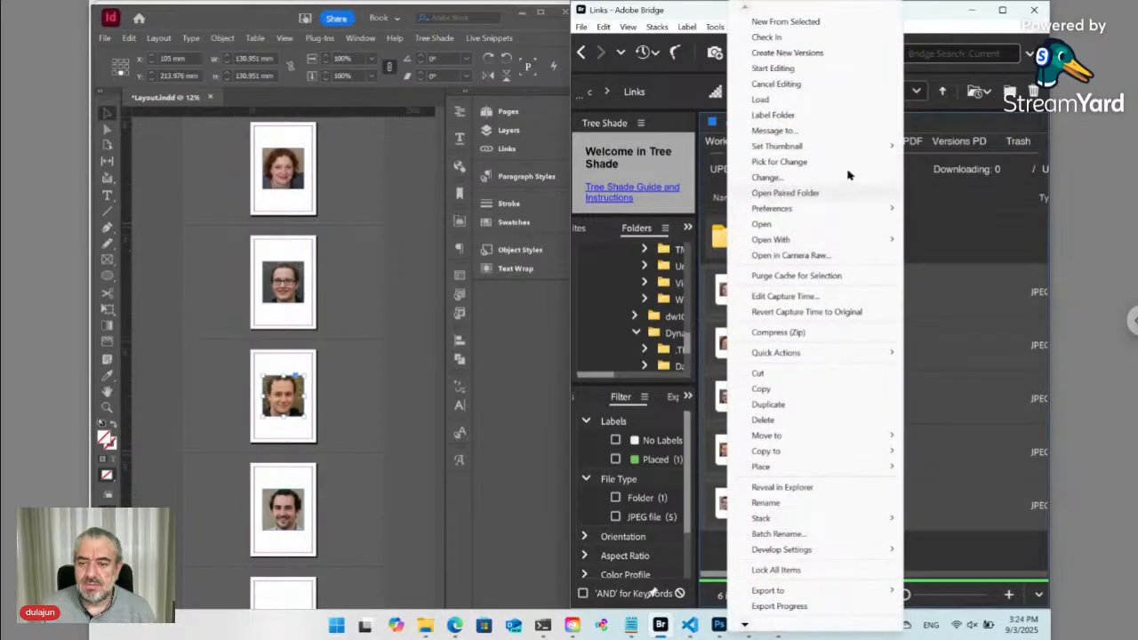
pyautogui.moveTo(850, 153)
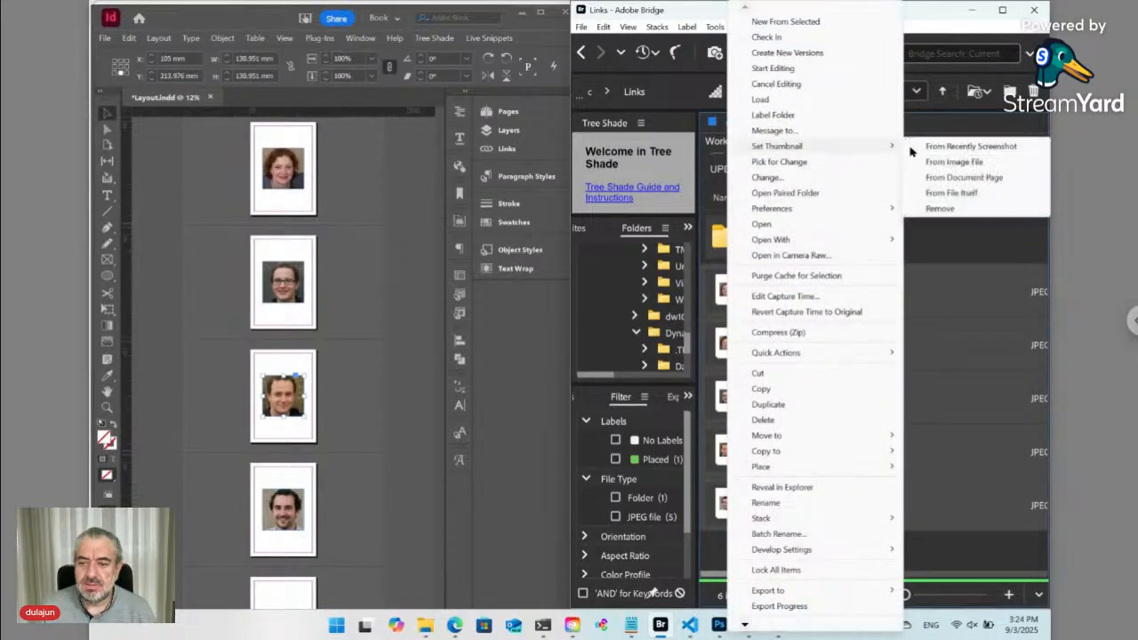
pyautogui.click(944, 209)
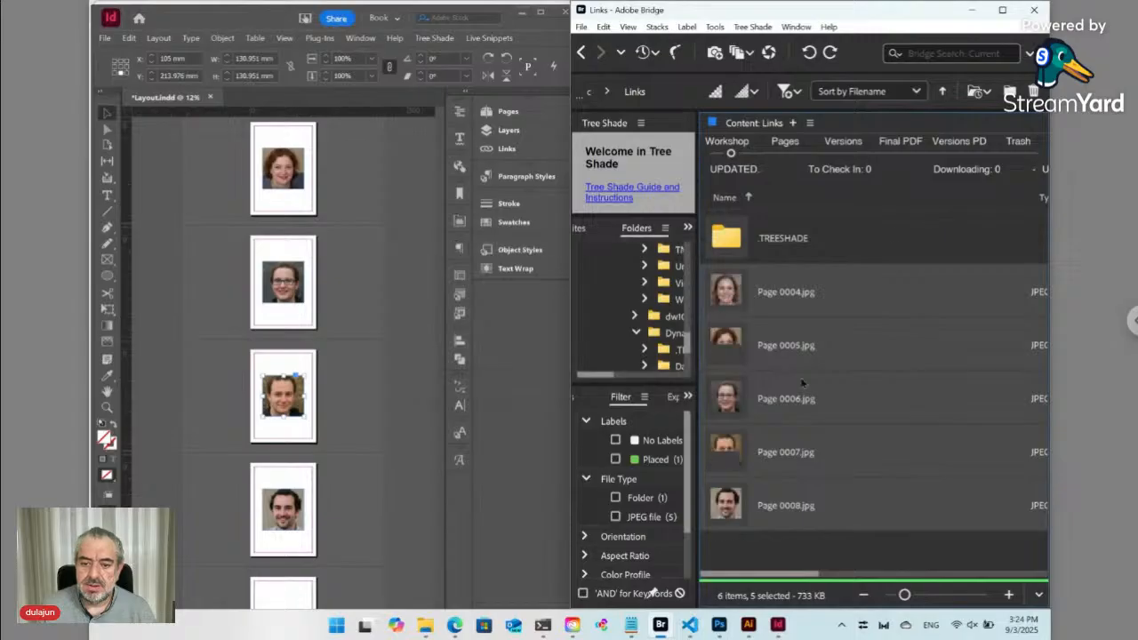
pyautogui.click(774, 556)
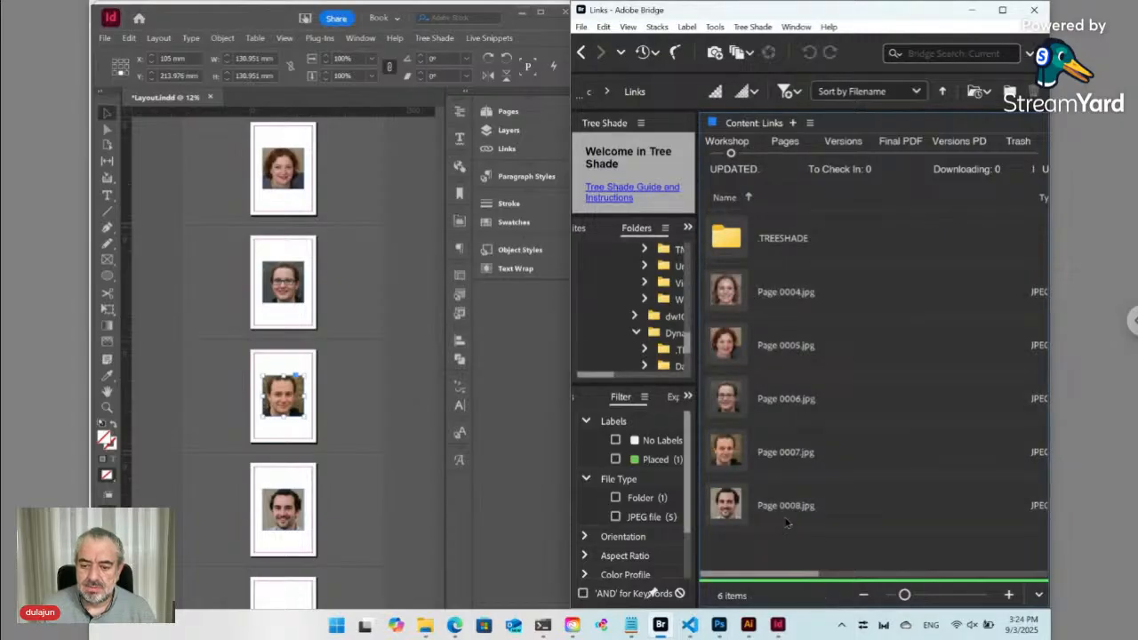
# Step: Rename the image file Page 0008.jpg to Page 0008-.jpg to free up its name
pyautogui.click(785, 511)
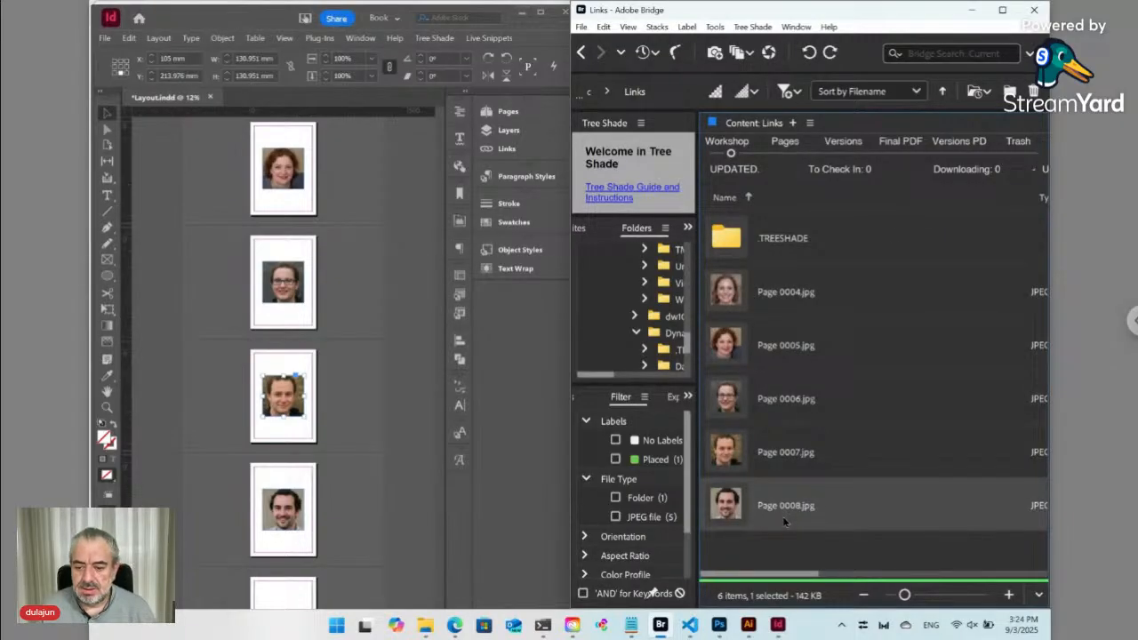
pyautogui.click(786, 522)
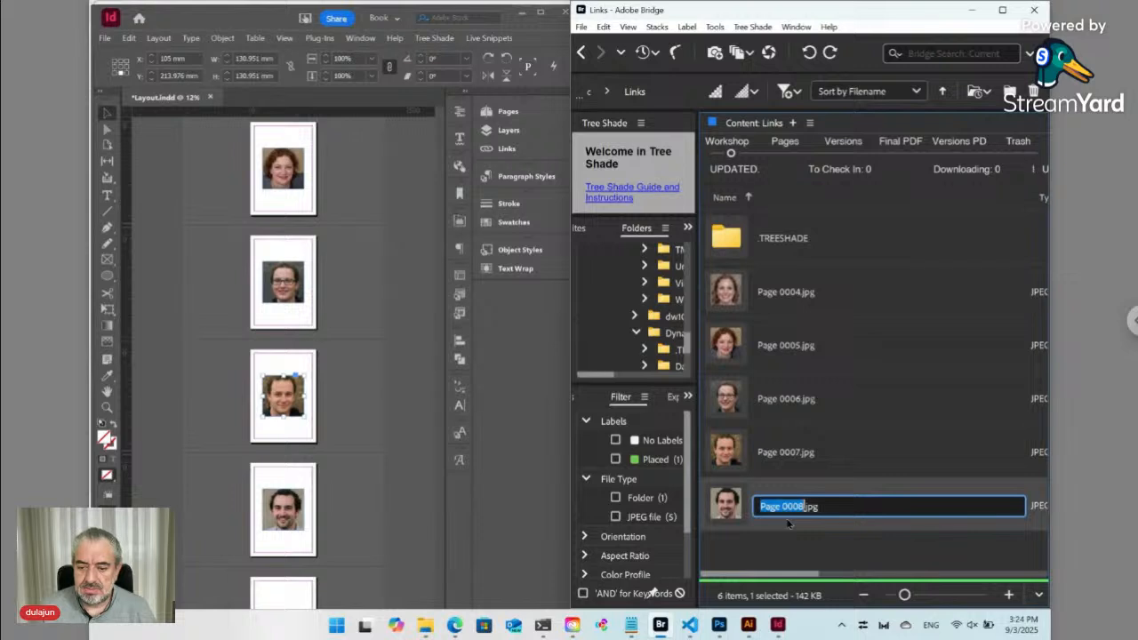
pyautogui.press('Right')
pyautogui.write('-')
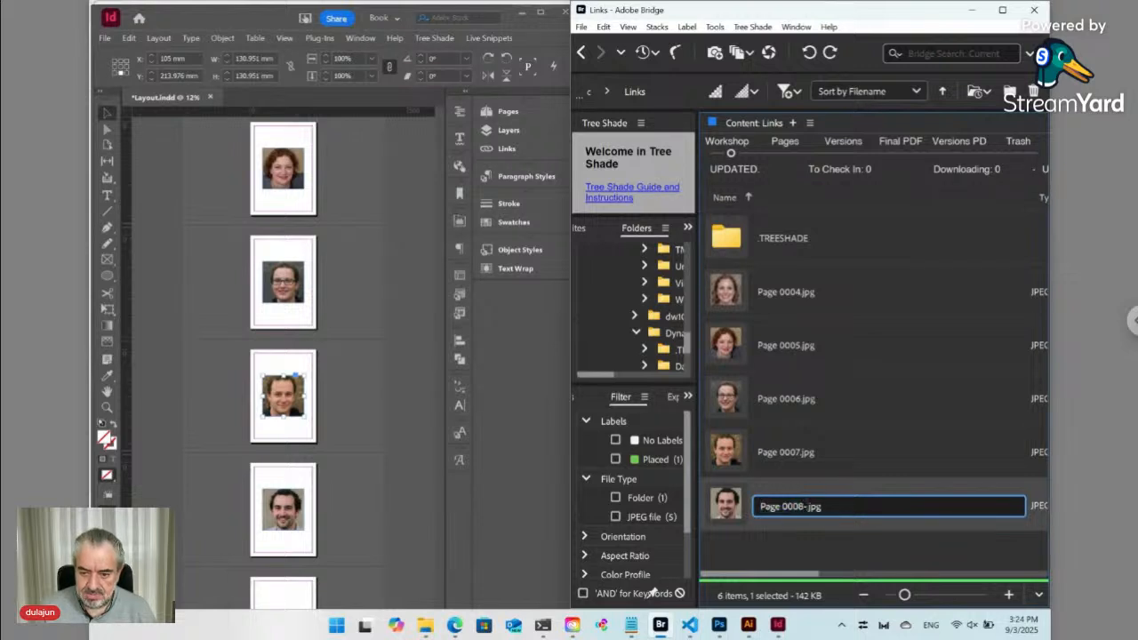
pyautogui.press('Return')
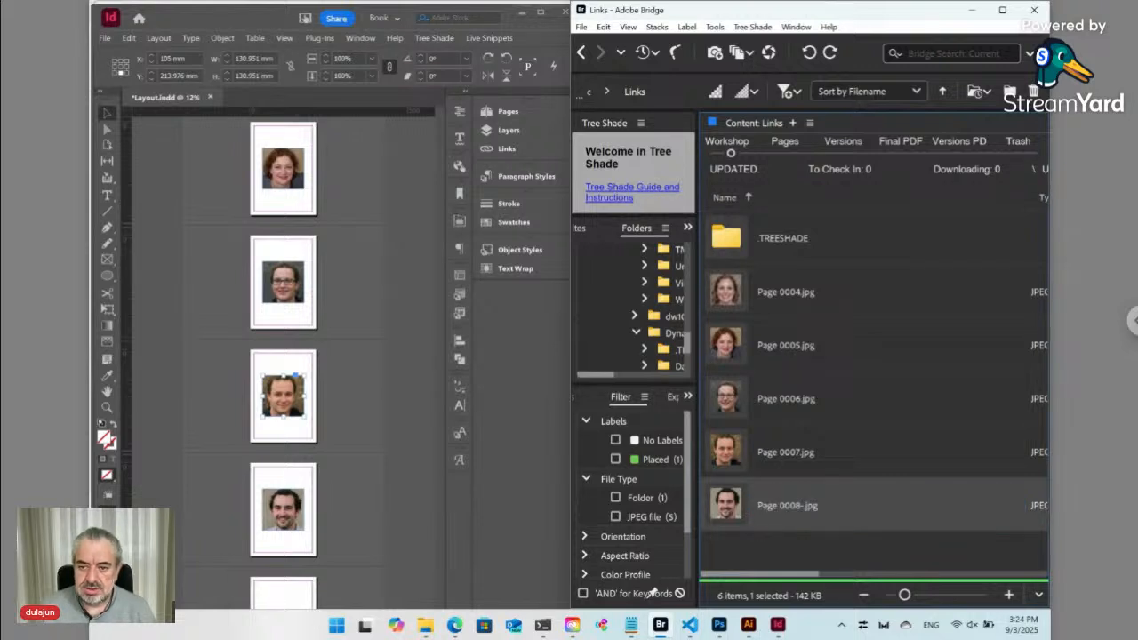
# Step: Rename the image file Page 0004.jpg to Page 0008.jpg
pyautogui.click(791, 299)
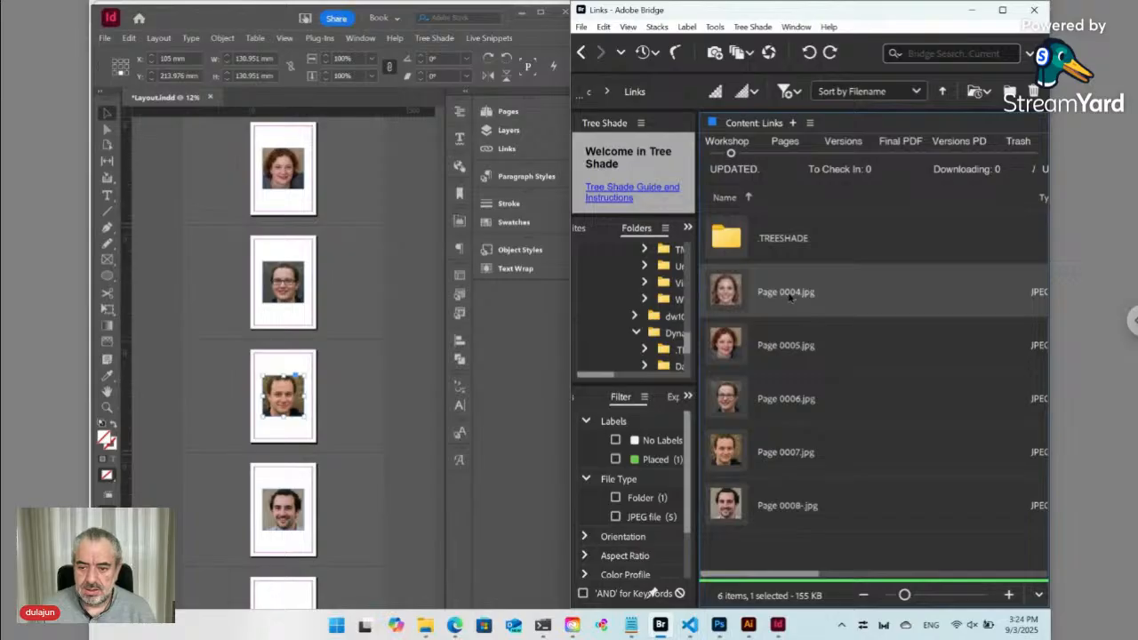
pyautogui.click(789, 296)
pyautogui.click(791, 294)
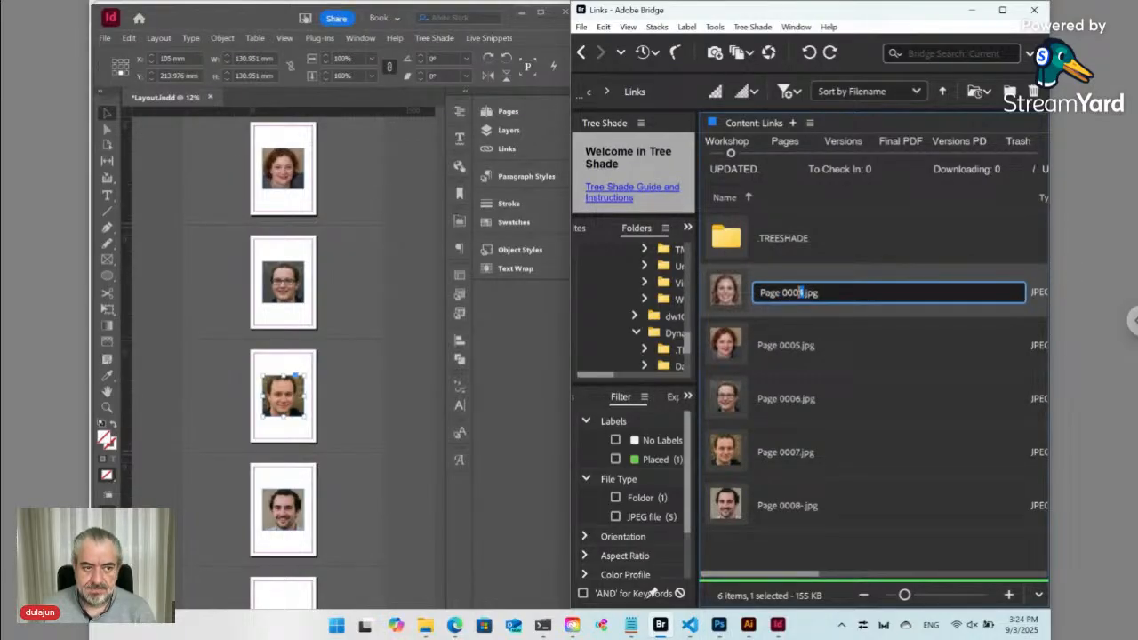
pyautogui.write('8')
pyautogui.press('Return')
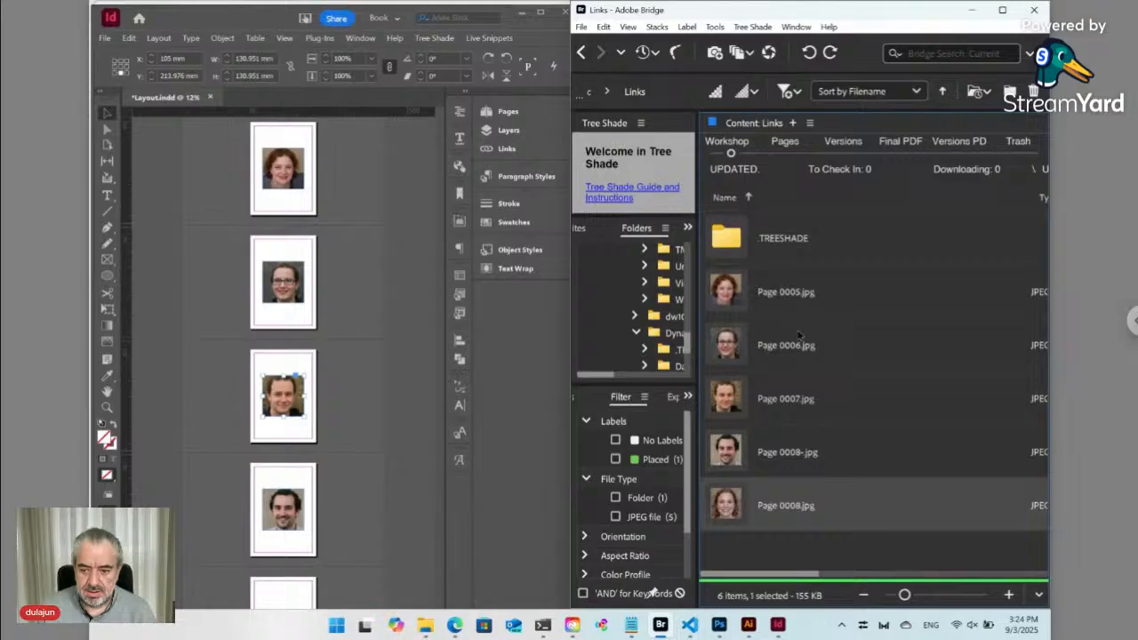
# Step: Rename the image file Page 0008-.jpg to Page 0004.jpg, completing the swap of the two portraits
pyautogui.click(800, 455)
pyautogui.click(802, 458)
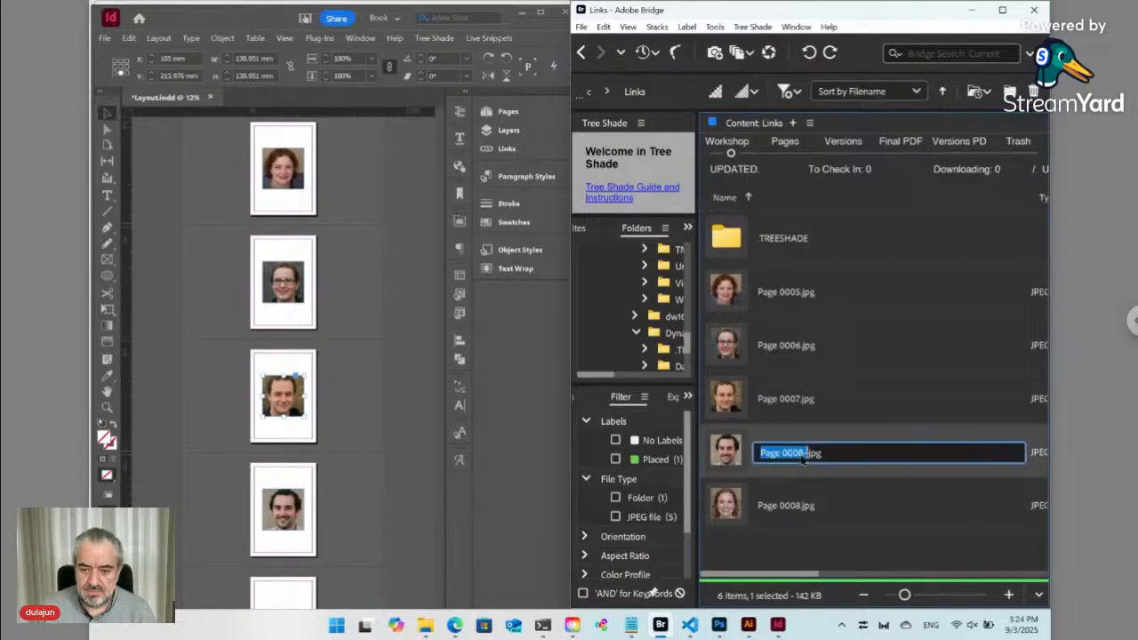
pyautogui.click(807, 454)
pyautogui.press('BackSpace')
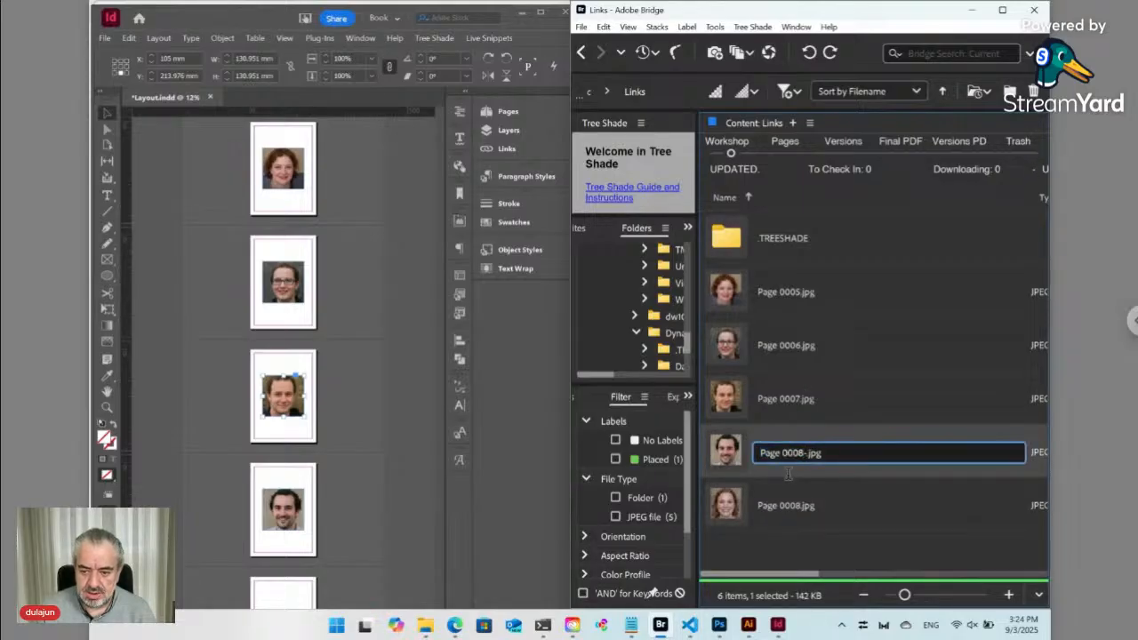
pyautogui.press('Left')
pyautogui.hotkey('shift', 'Right')
pyautogui.write('4')
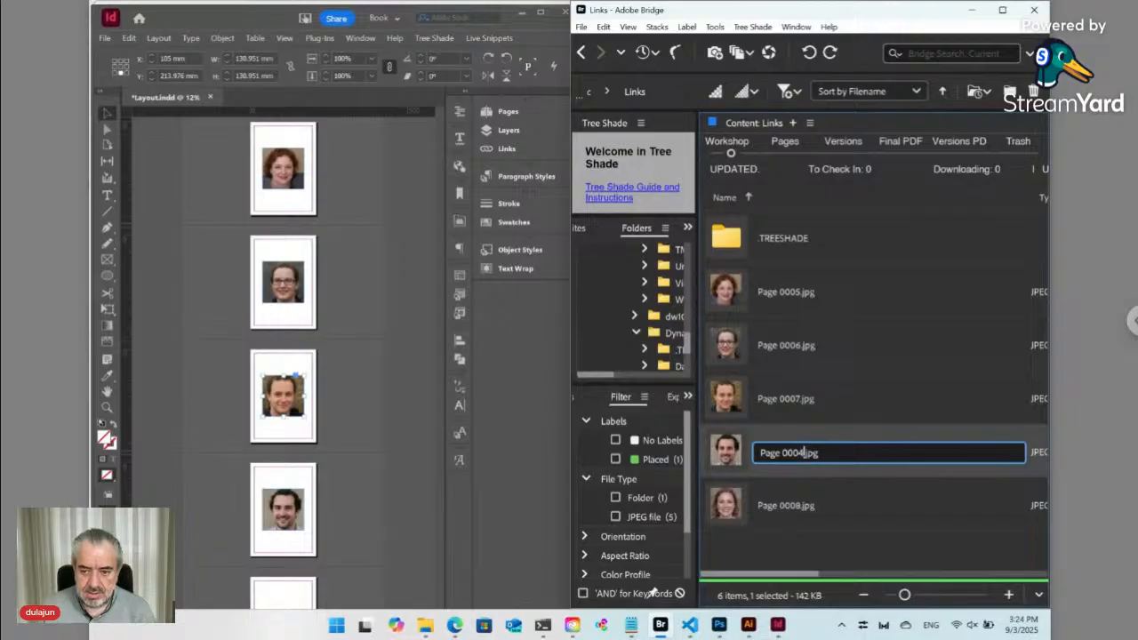
pyautogui.press('Return')
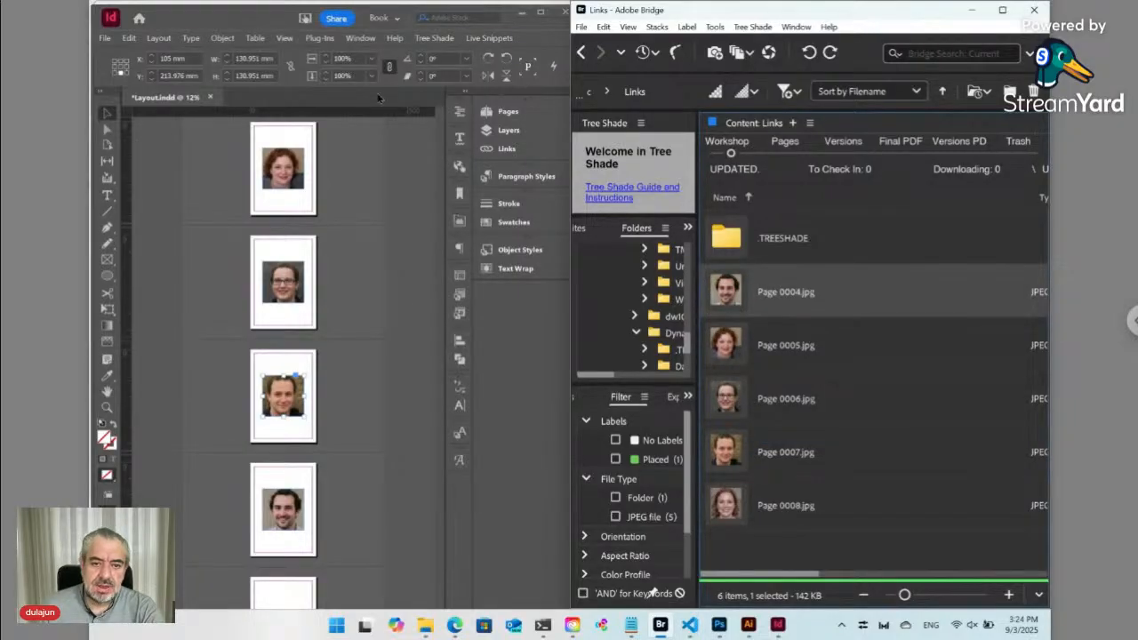
# Step: Switch to InDesign and update the Tree Shade links records so pages 4 and 8 load the swapped portraits
pyautogui.click(435, 39)
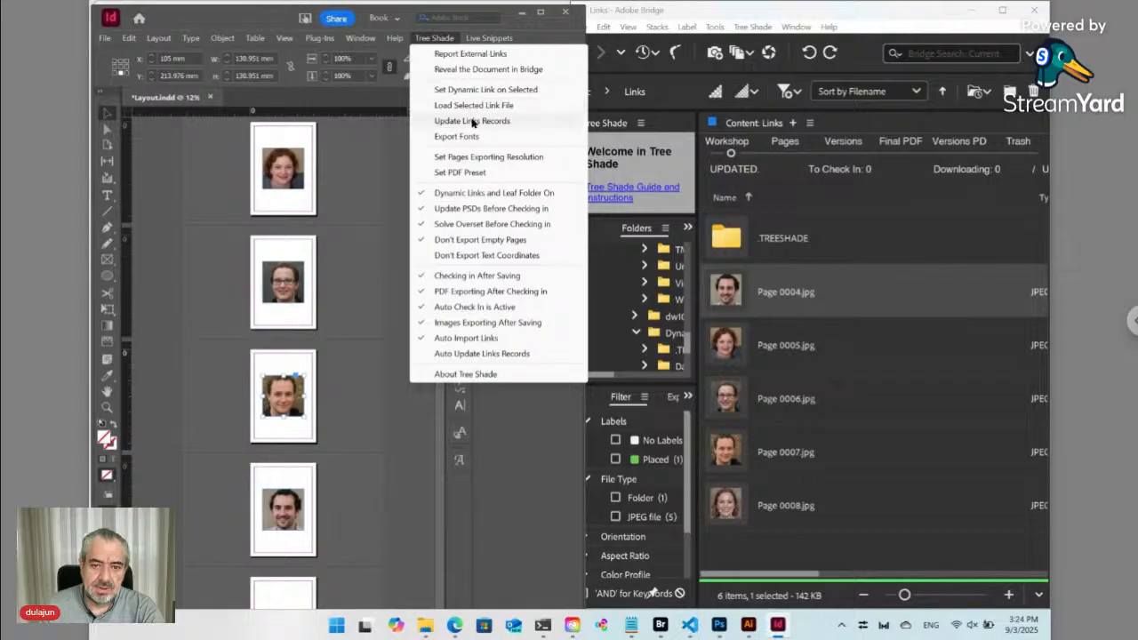
pyautogui.click(471, 122)
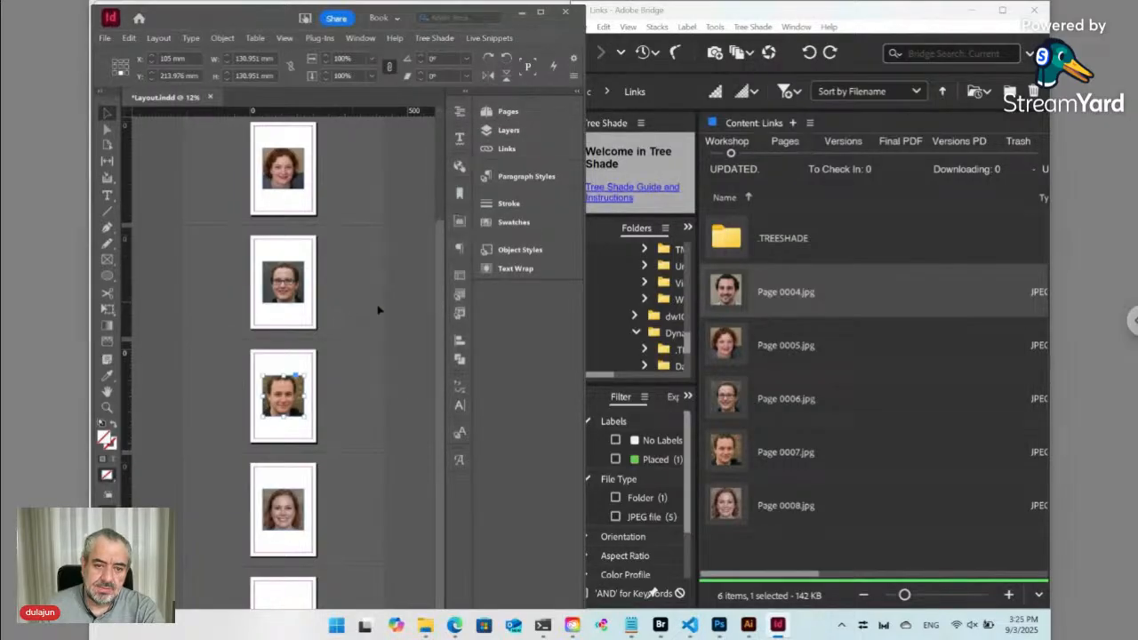
pyautogui.scroll(1, 442, 308)
pyautogui.scroll(3, 442, 308)
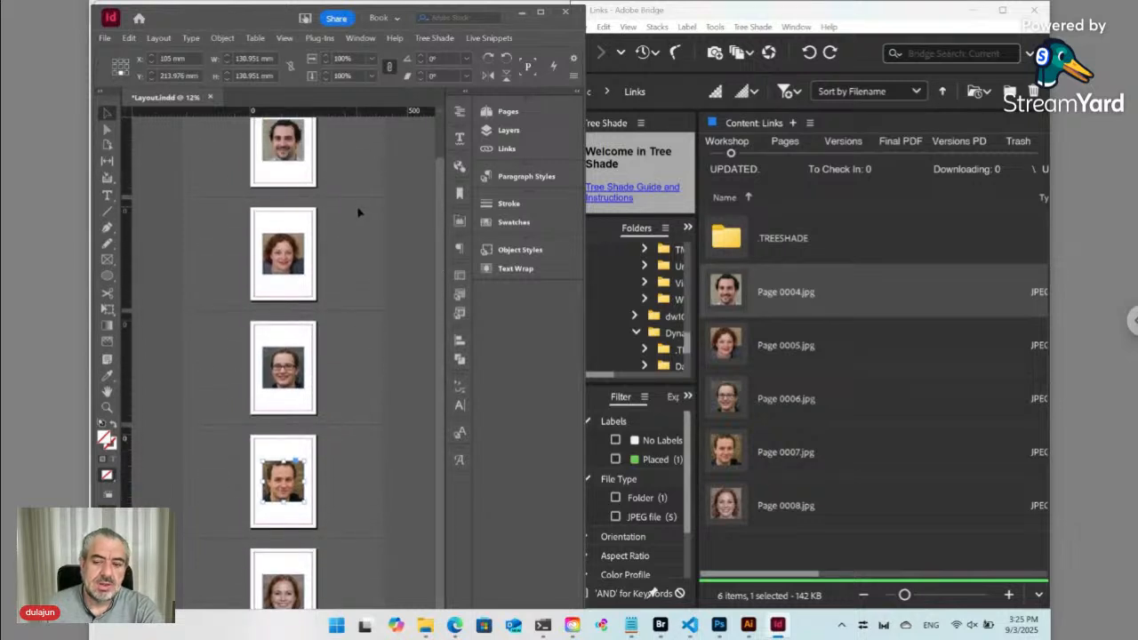
# Step: Examine the tags available for a dynamic link phrase, including <Doc_Name> and the date, time and random codes, leaving the phrase as is
pyautogui.click(433, 38)
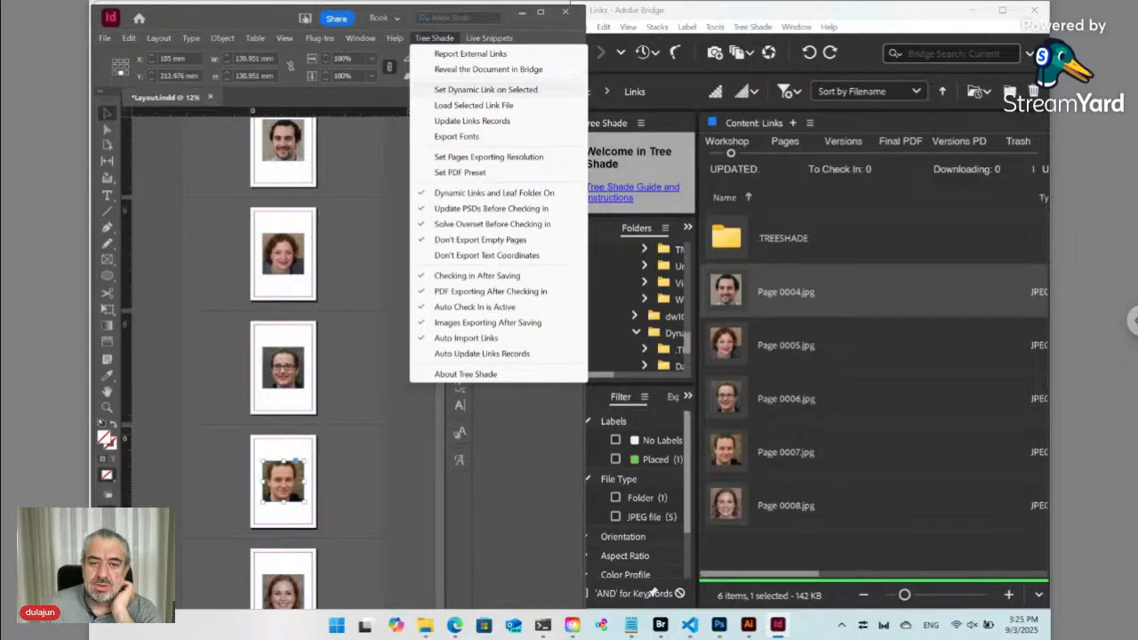
pyautogui.click(458, 90)
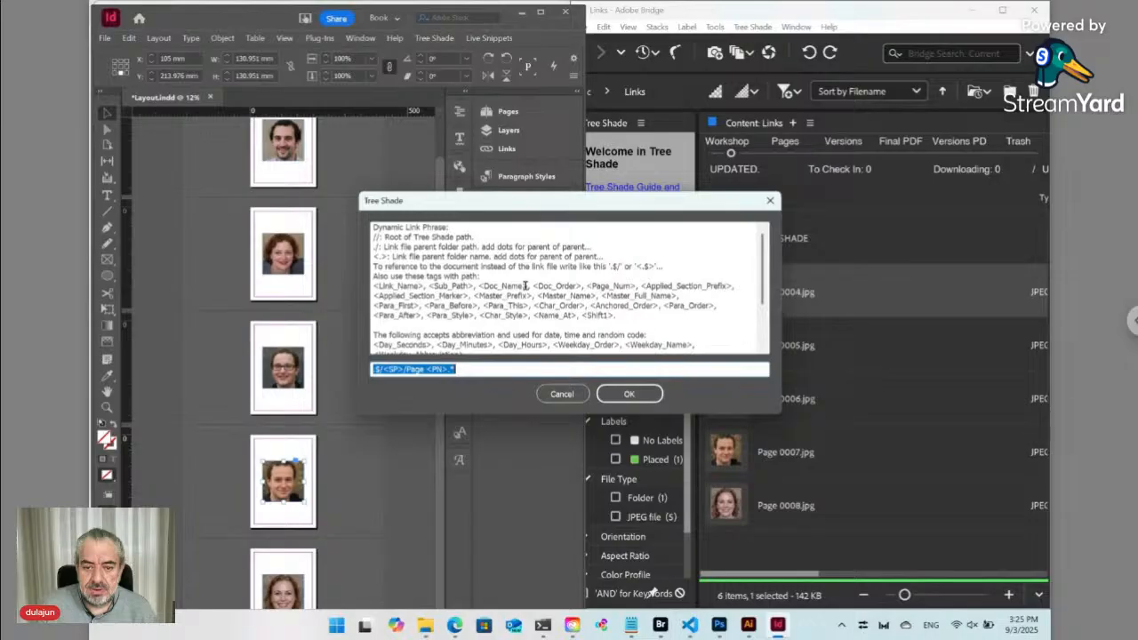
pyautogui.moveTo(527, 285); pyautogui.dragTo(479, 285)
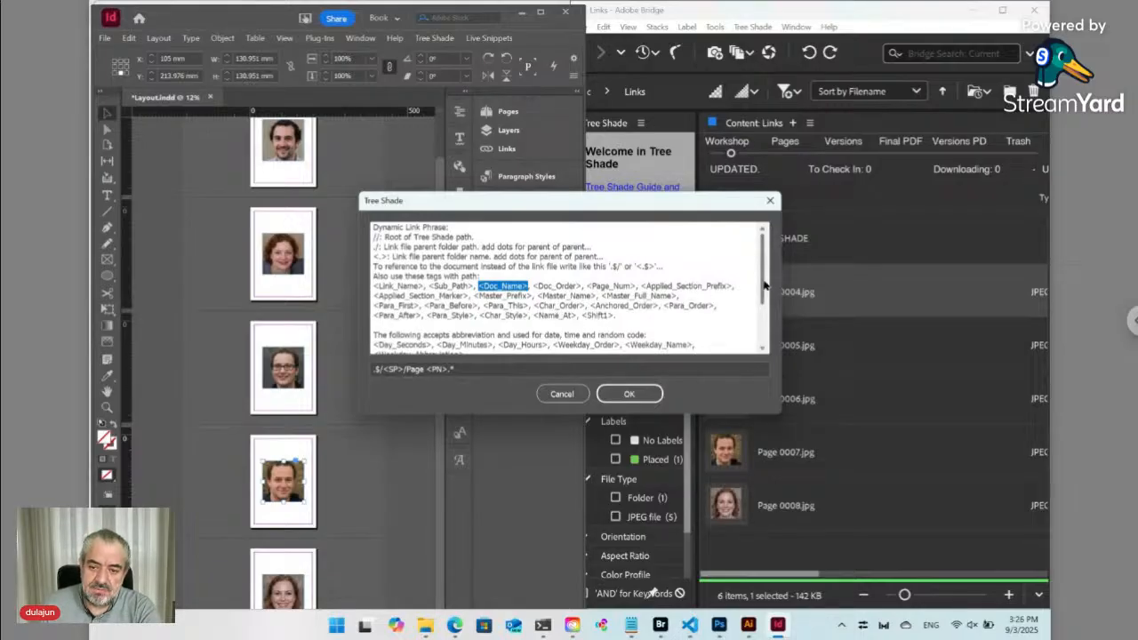
pyautogui.moveTo(766, 286); pyautogui.dragTo(761, 336)
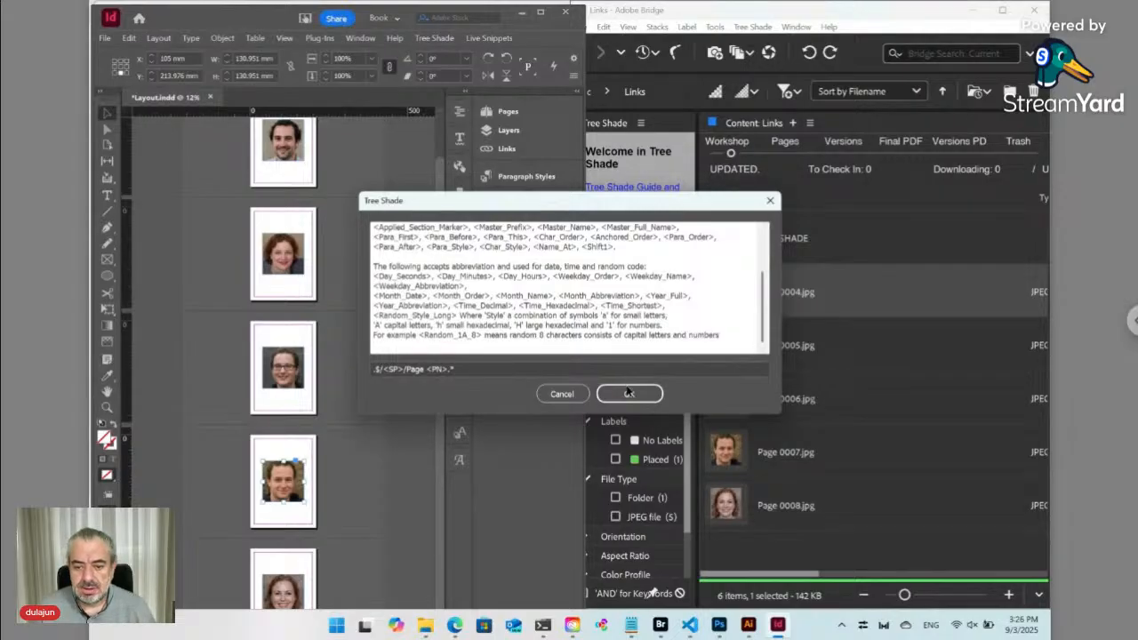
pyautogui.click(563, 395)
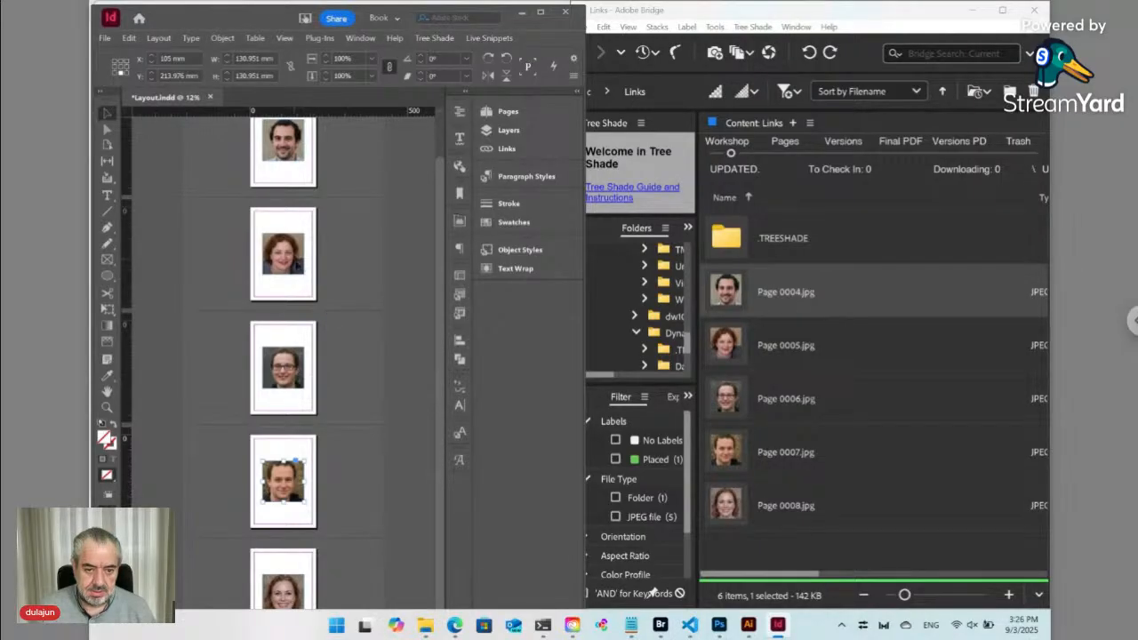
# Step: Delete all pages after page 4 together with the portraits on them
pyautogui.click(523, 112)
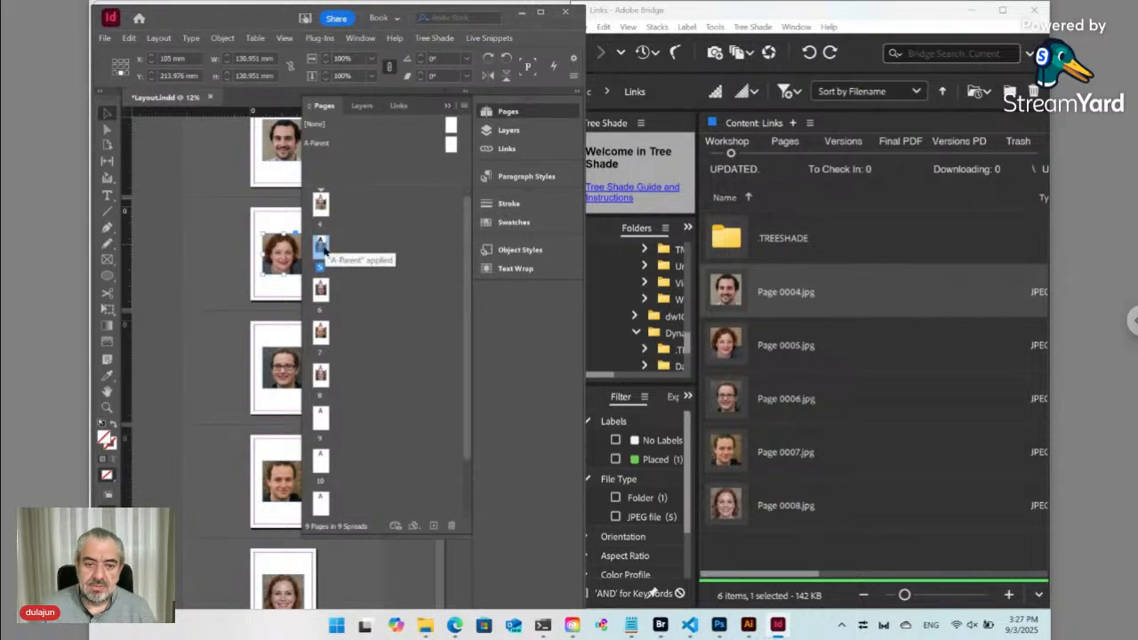
pyautogui.keyDown('shift'); pyautogui.click(322, 503); pyautogui.keyUp('shift')
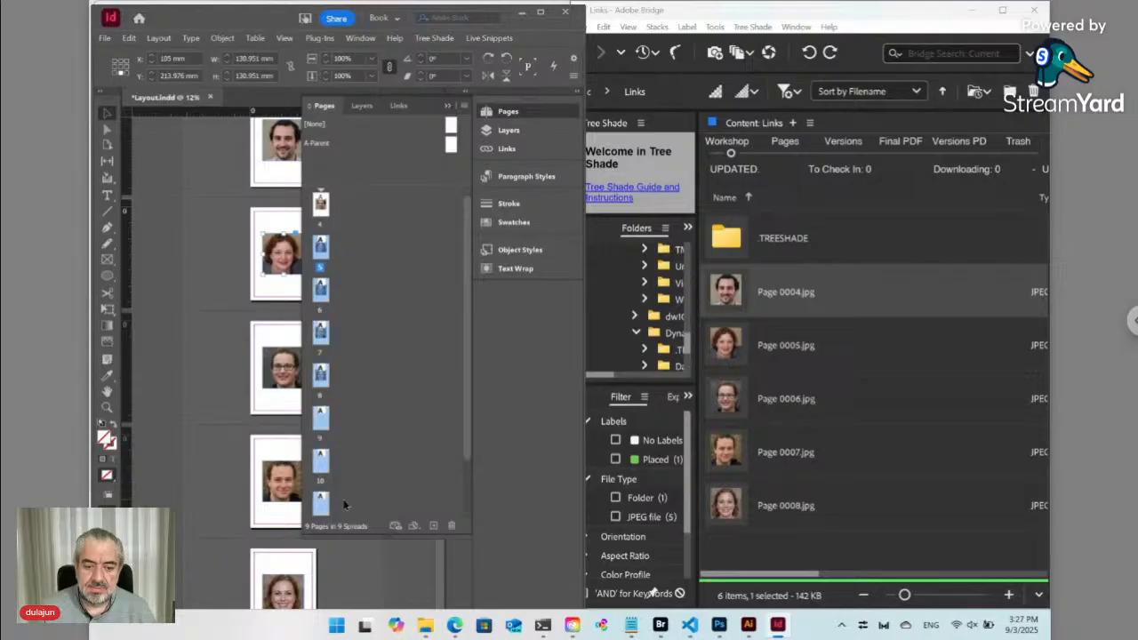
pyautogui.click(450, 525)
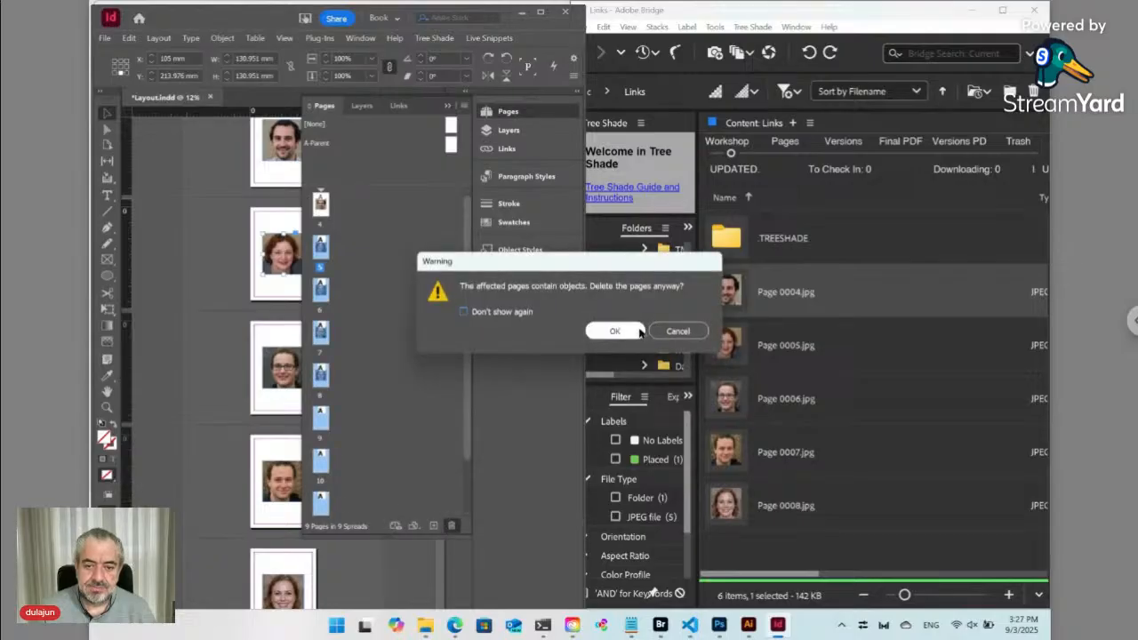
pyautogui.click(638, 330)
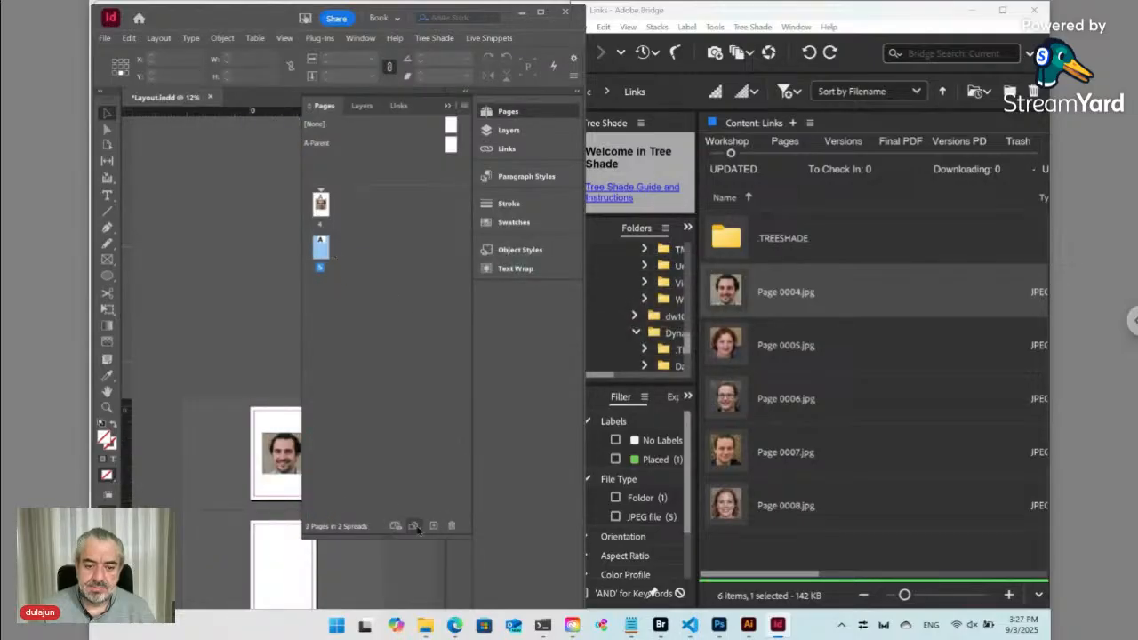
pyautogui.click(451, 525)
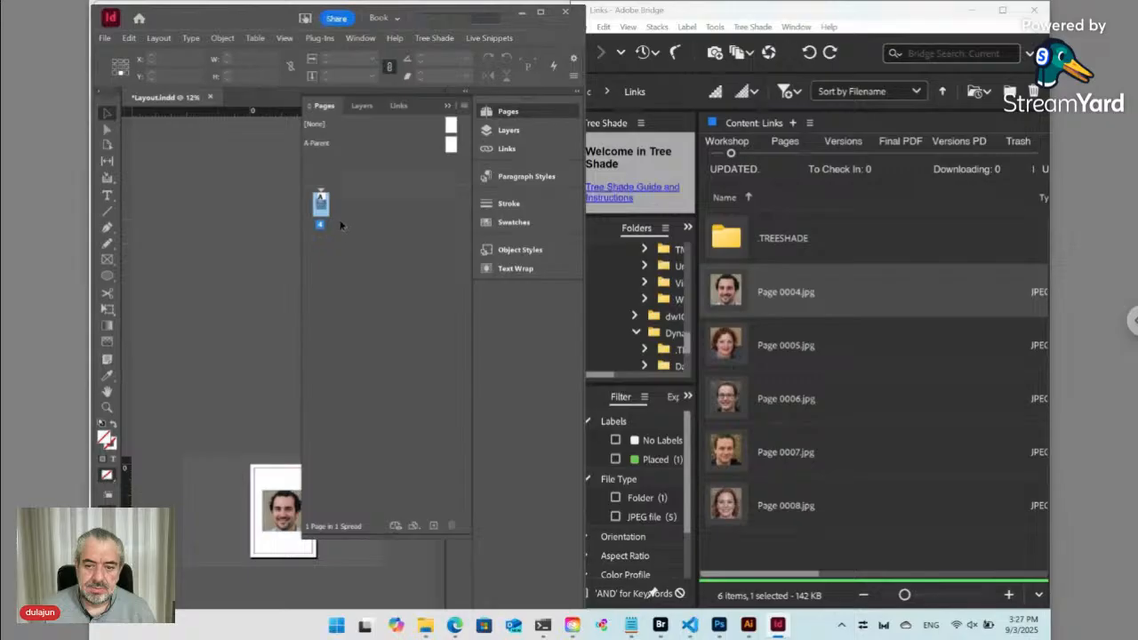
# Step: Switch to Adobe Bridge and move the images Page 0004.jpg through Page 0008.jpg to Tree Shade's trash, choosing to trash all of them
pyautogui.click(805, 505)
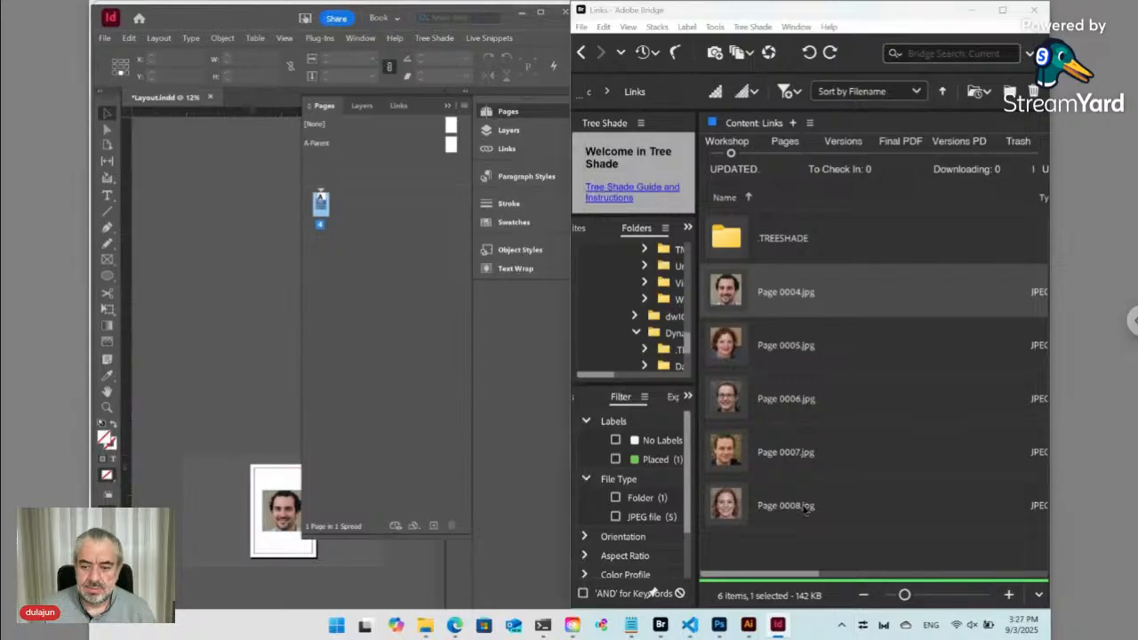
pyautogui.keyDown('shift'); pyautogui.click(783, 350); pyautogui.keyUp('shift')
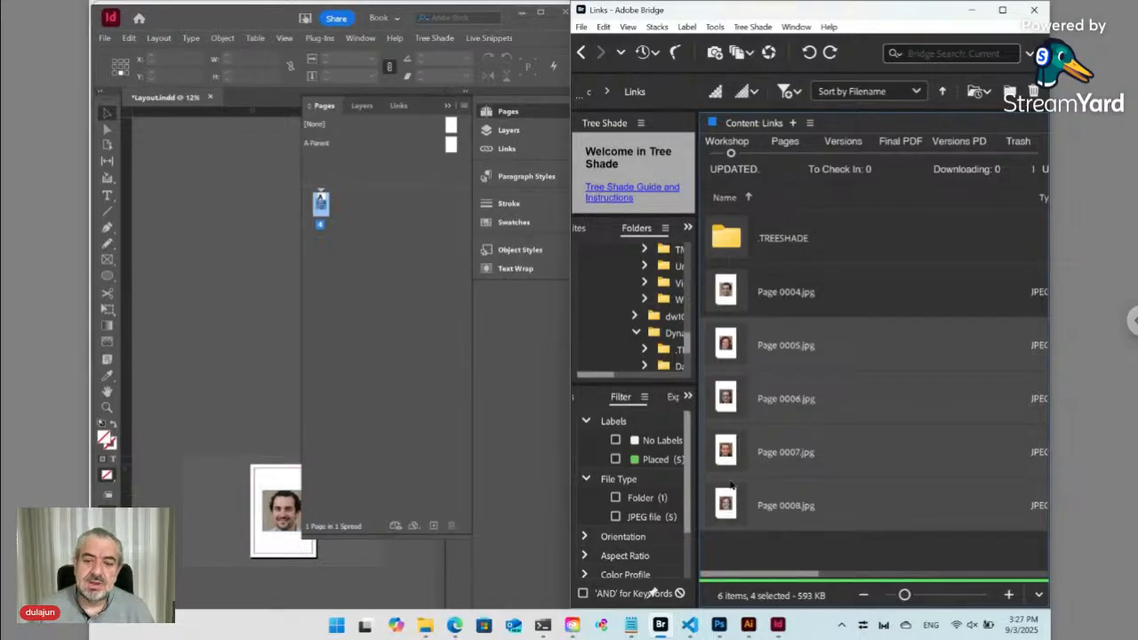
pyautogui.keyDown('ctrl'); pyautogui.click(734, 300); pyautogui.keyUp('ctrl')
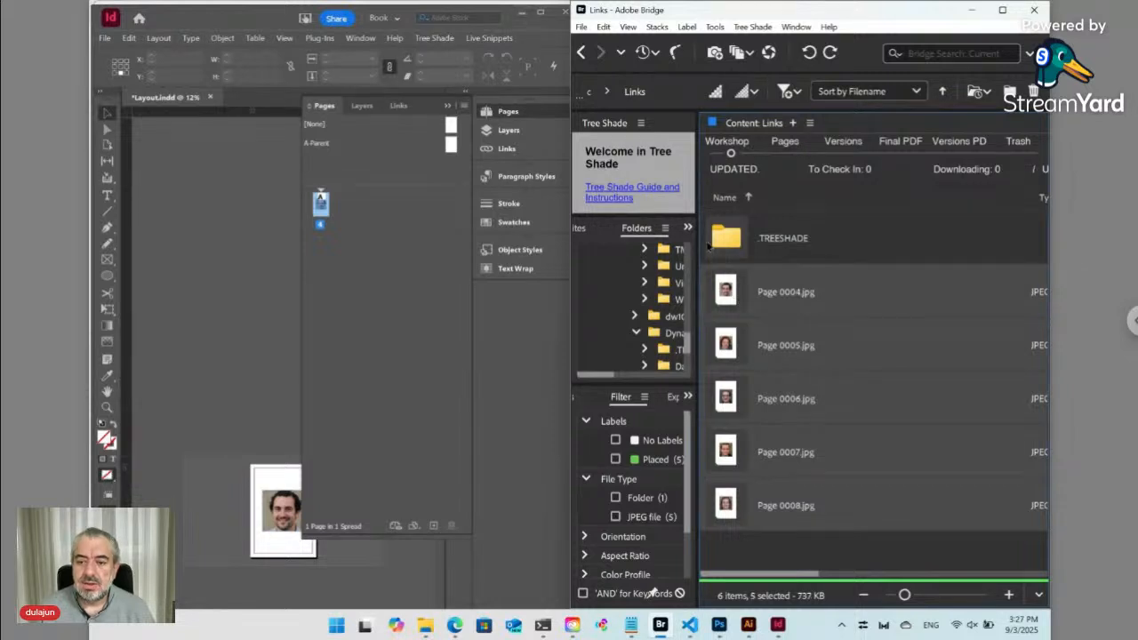
pyautogui.click(755, 27)
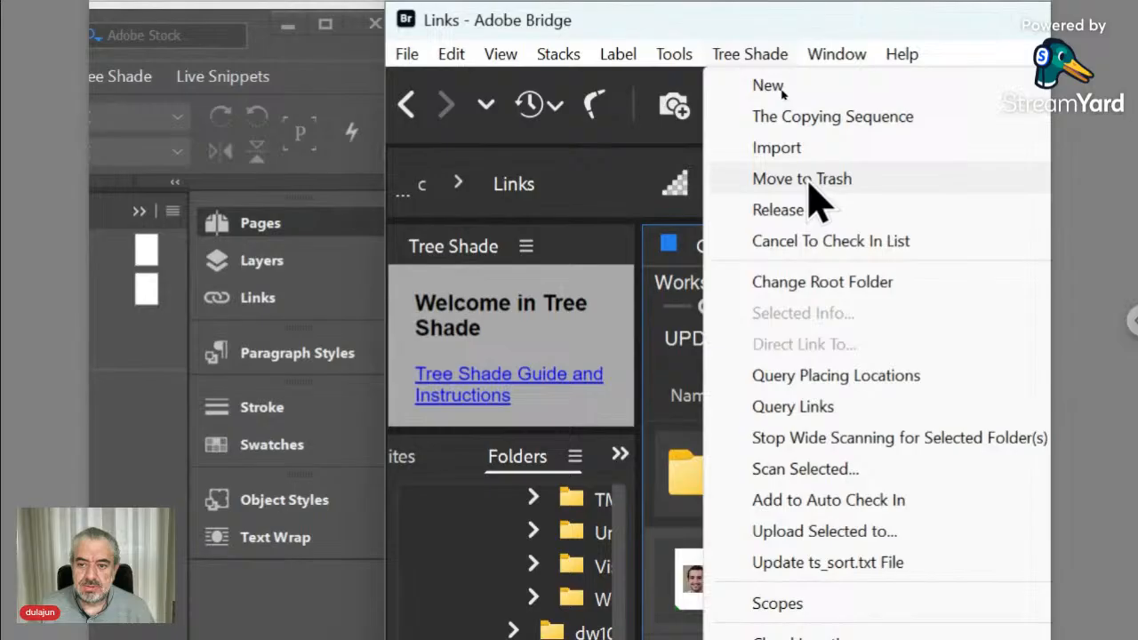
pyautogui.click(811, 183)
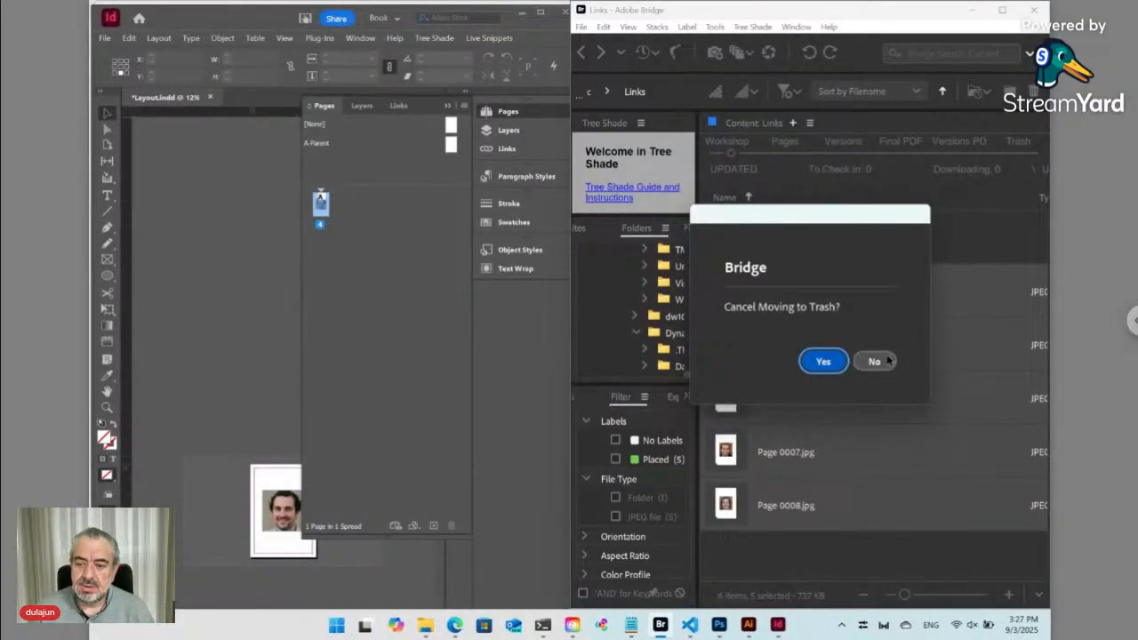
pyautogui.moveTo(789, 225)
pyautogui.mouseDown()
pyautogui.moveTo(812, 254)
pyautogui.moveTo(793, 234)
pyautogui.mouseUp()
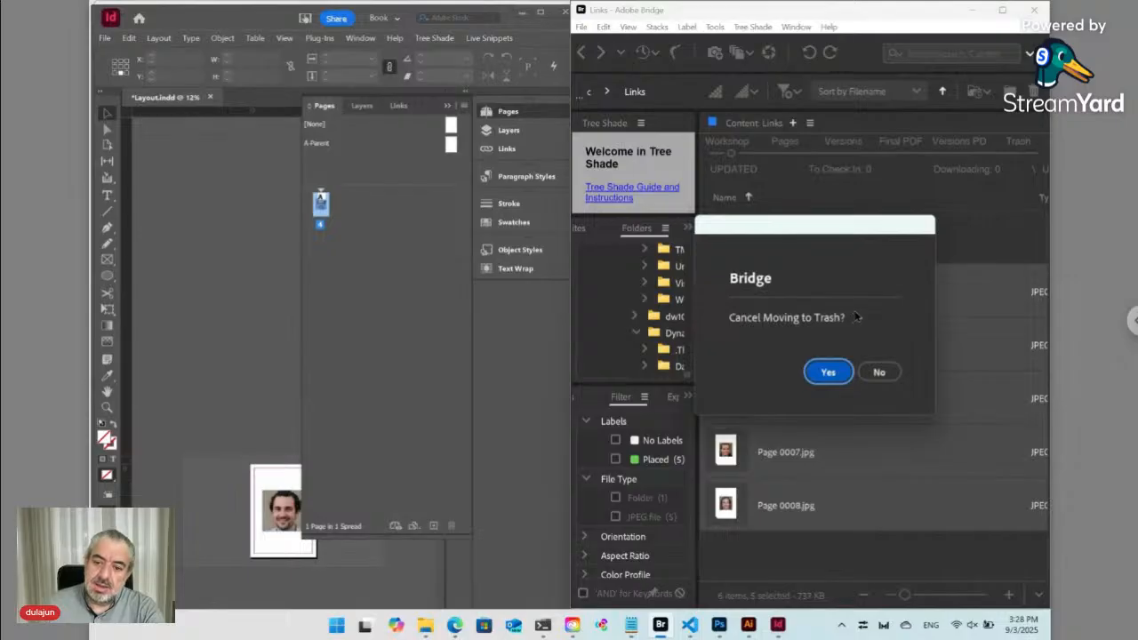
pyautogui.click(879, 374)
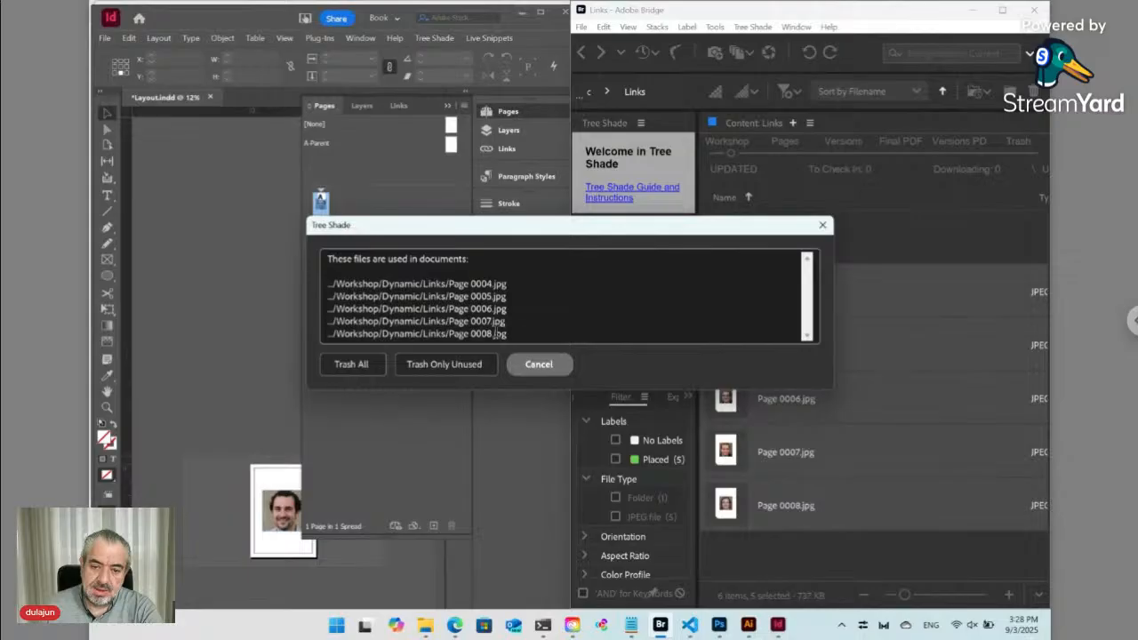
pyautogui.moveTo(507, 334); pyautogui.dragTo(312, 285)
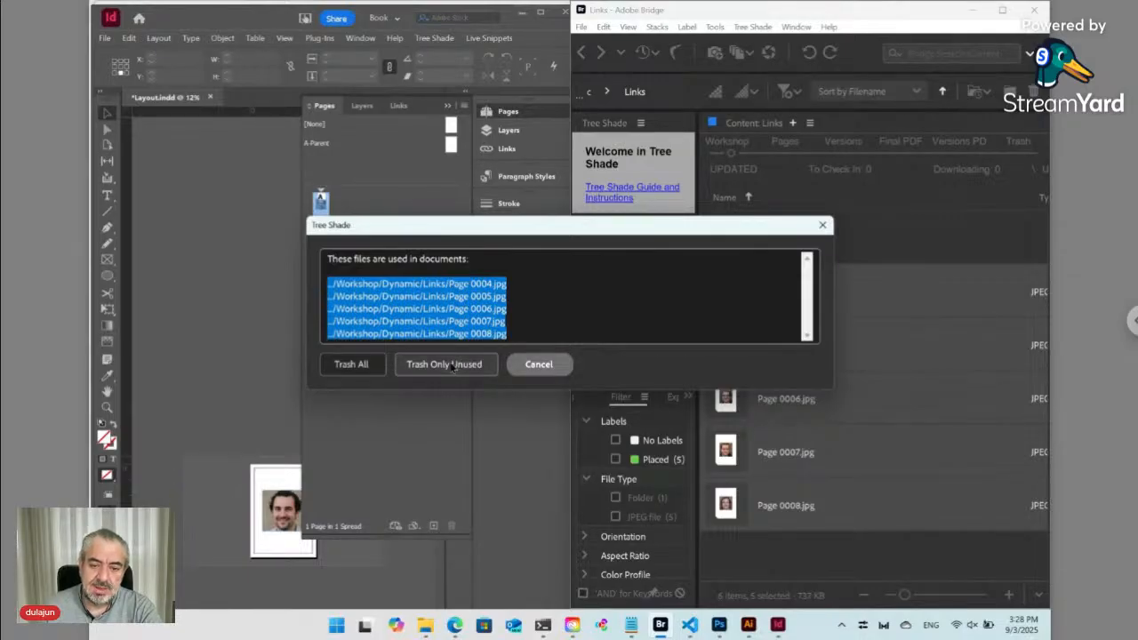
pyautogui.click(349, 364)
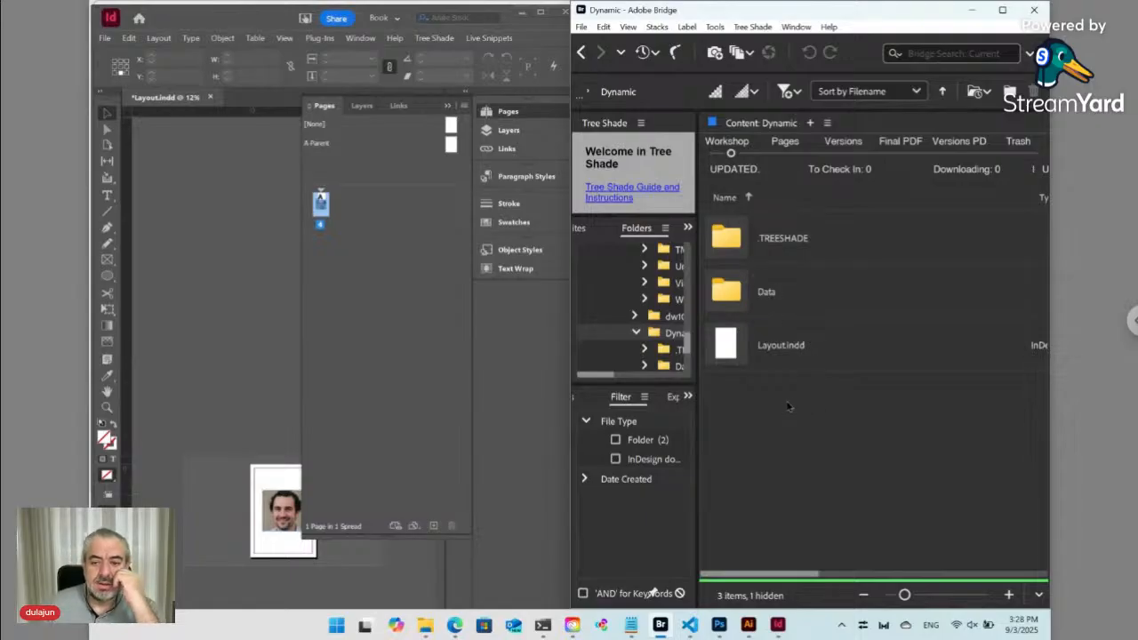
# Step: Review the Tree Shade commands available for the Data folder, view the folder's contents, and return to the Dynamic folder
pyautogui.click(791, 293)
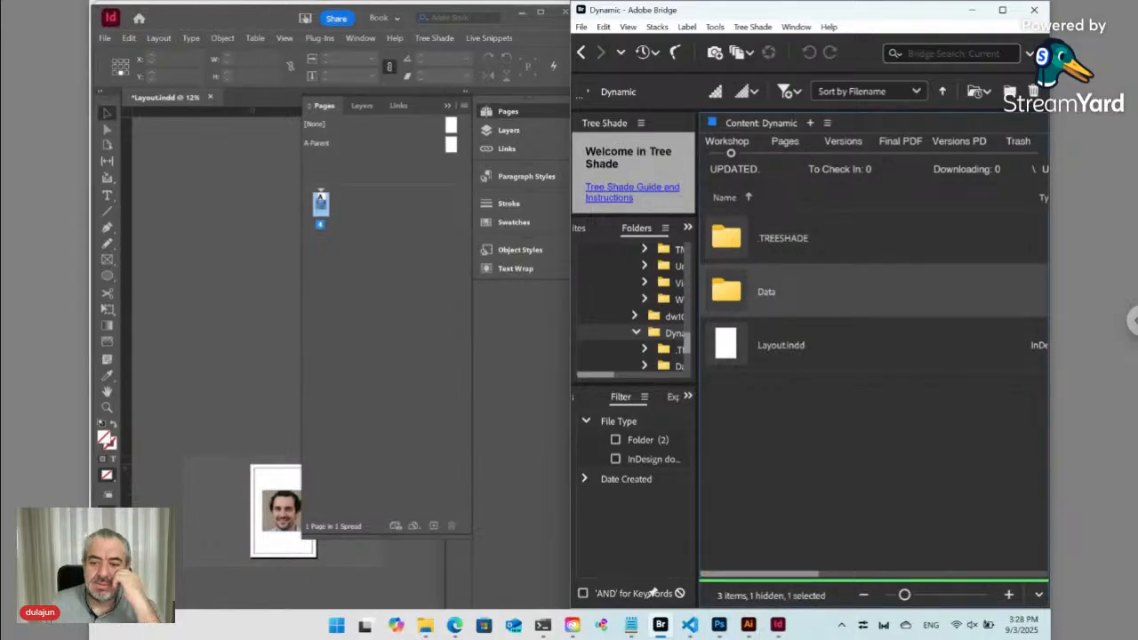
pyautogui.click(753, 28)
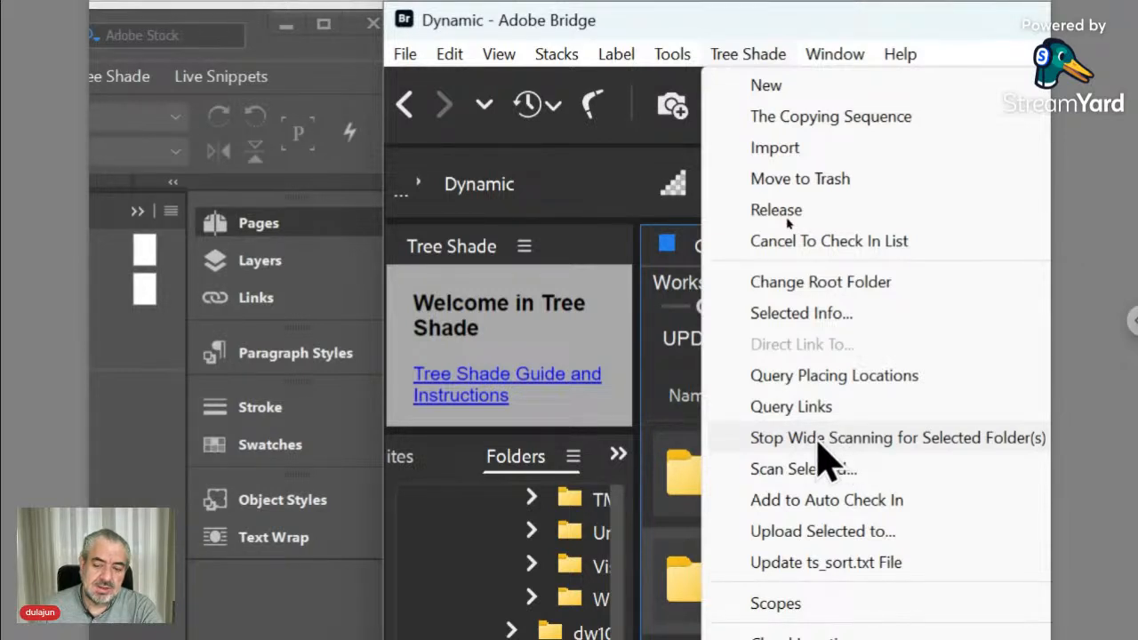
pyautogui.click(807, 469)
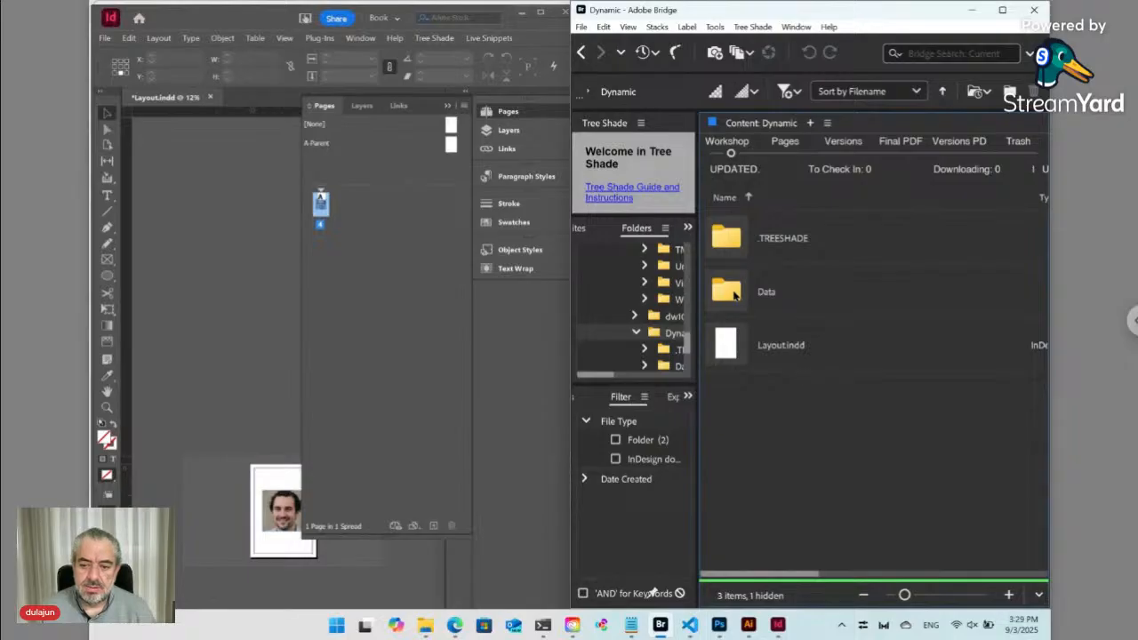
pyautogui.doubleClick(725, 291)
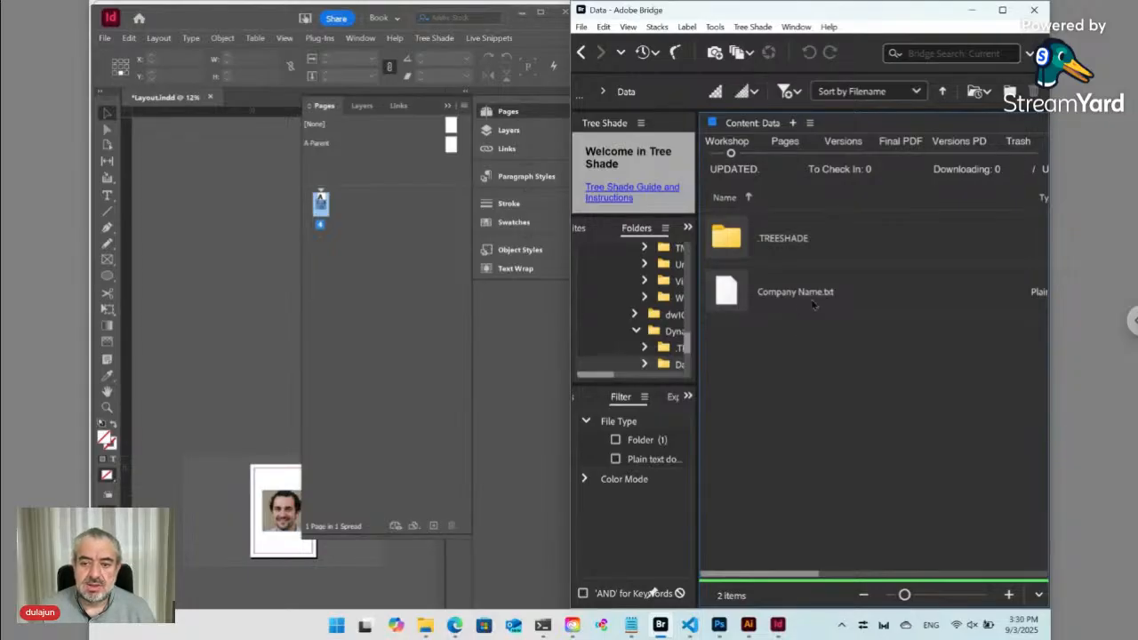
pyautogui.click(582, 53)
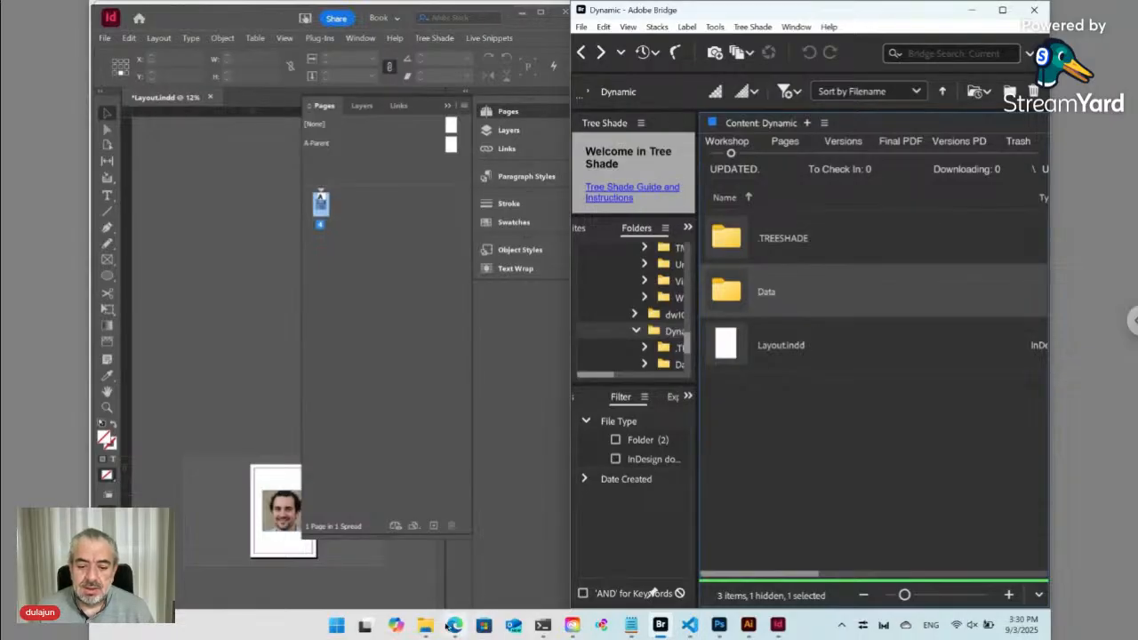
# Step: Copy tablet-minimalist-white-desk-with-office-supplies.jpg from the Downloads folder in File Explorer into Bridge's Dynamic folder
pyautogui.moveTo(429, 627)
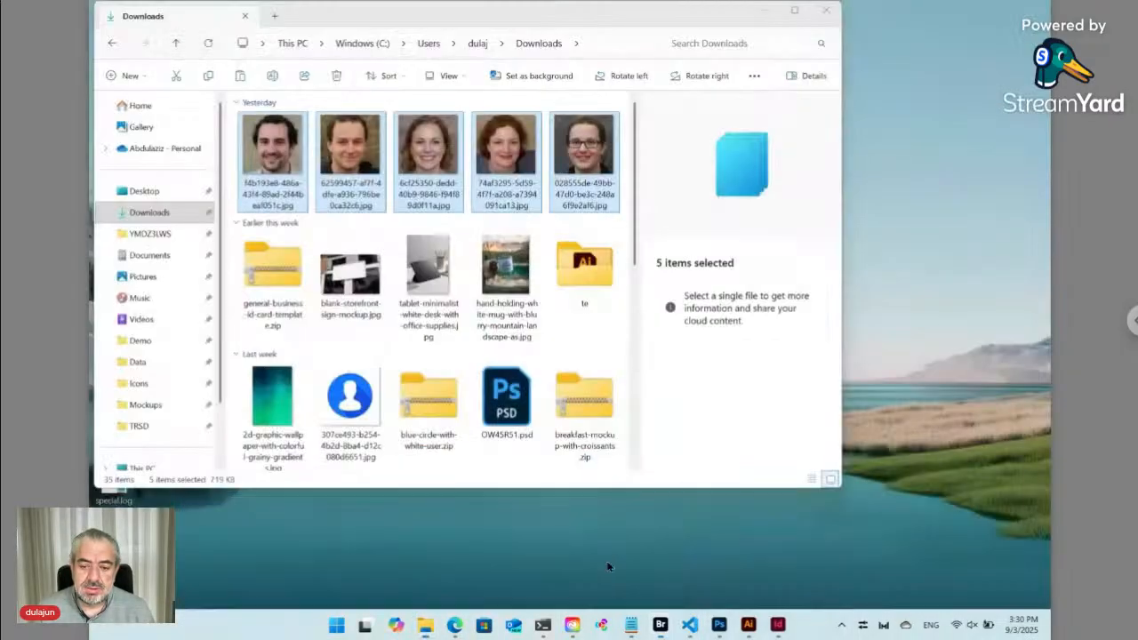
pyautogui.click(611, 551)
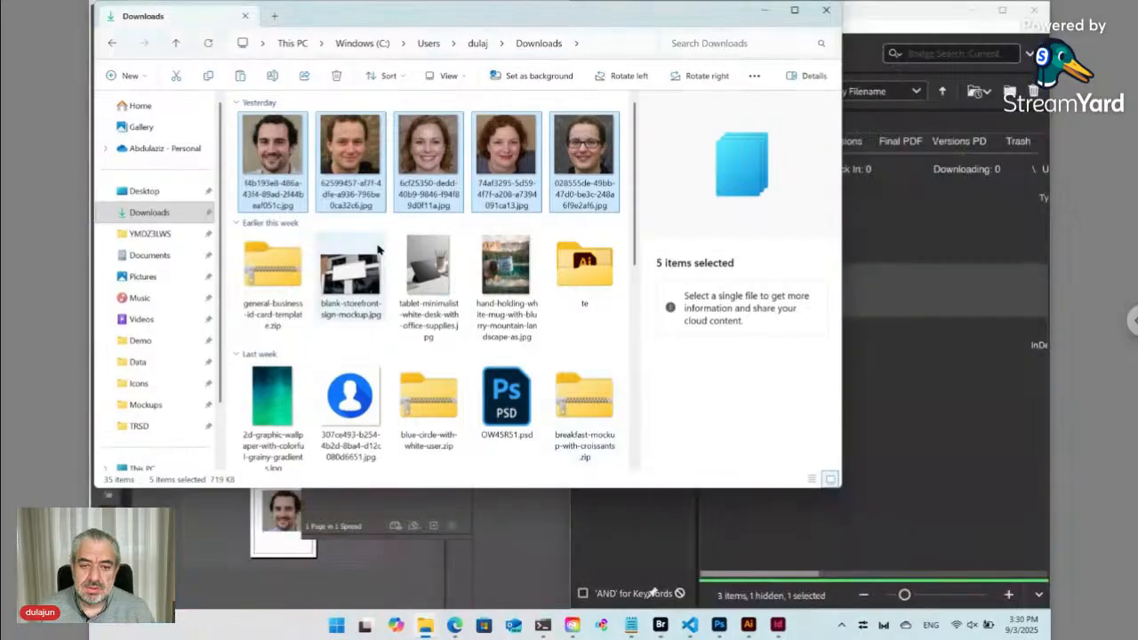
pyautogui.scroll(-3, 349, 250)
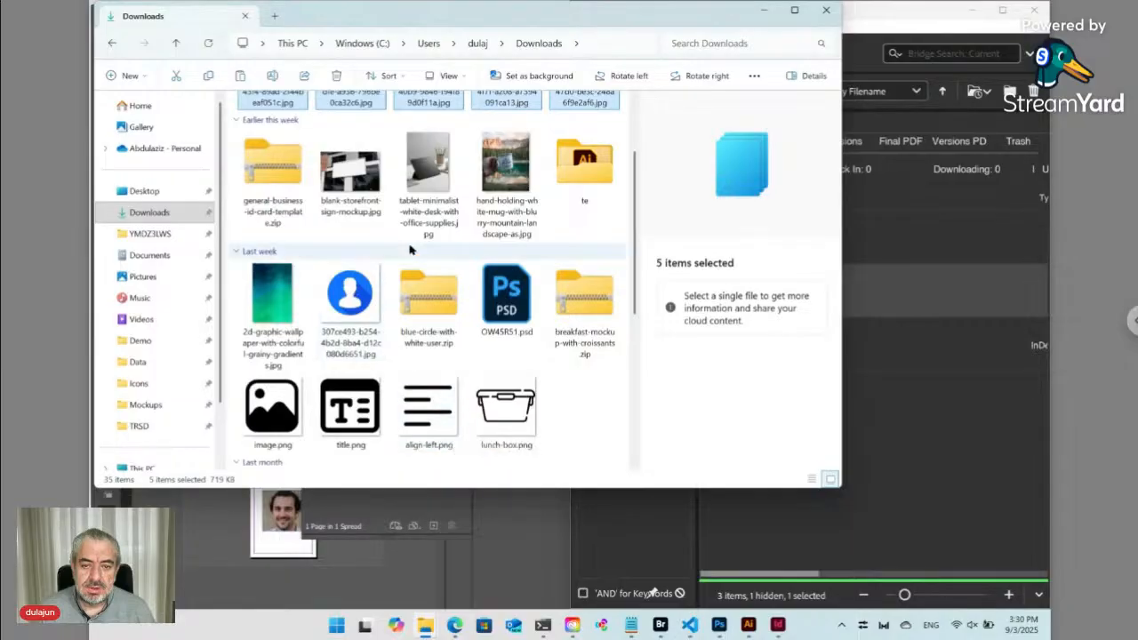
pyautogui.click(425, 177)
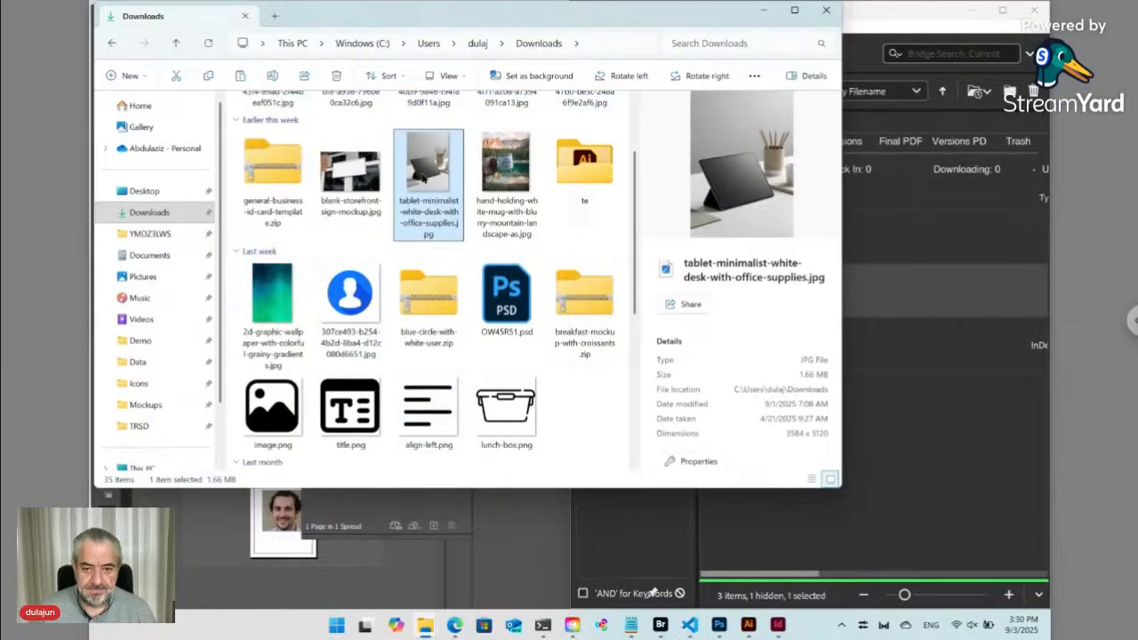
pyautogui.click(888, 411)
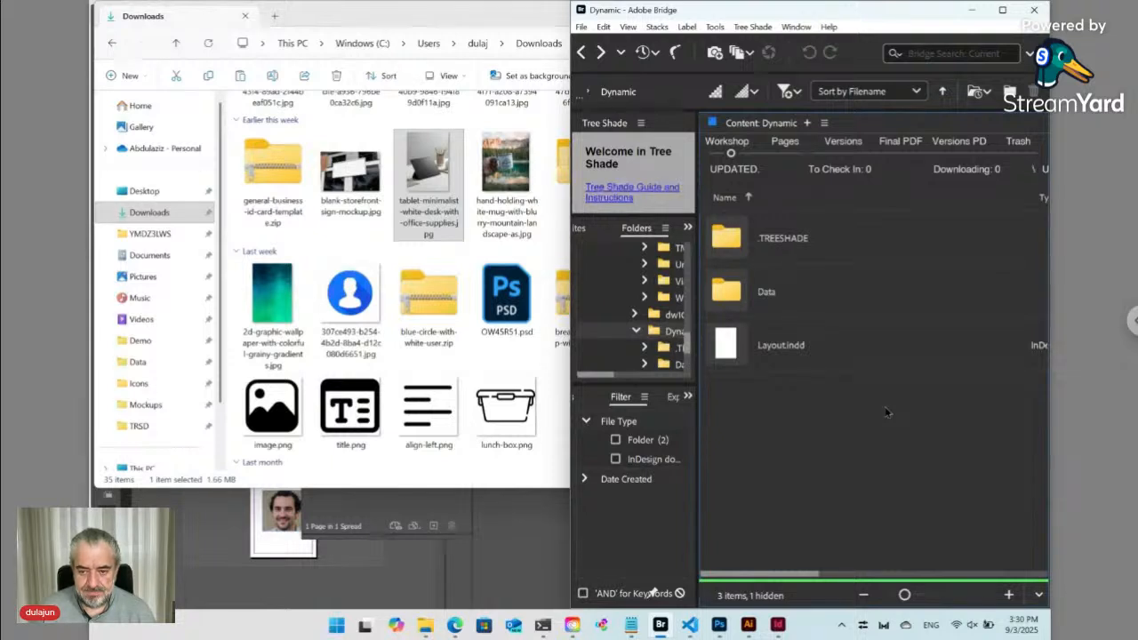
pyautogui.hotkey('ctrl', 'v')
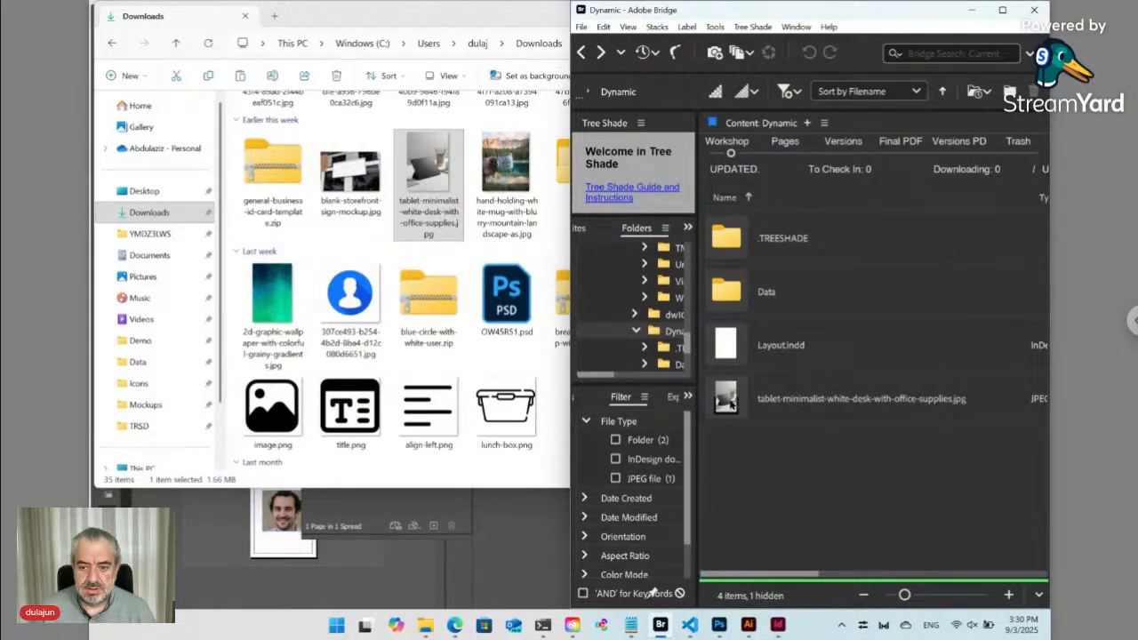
# Step: Delete the portrait on page 4 in InDesign and place the tablet desk image from Bridge there, about 112 by 160 mm
pyautogui.click(731, 405)
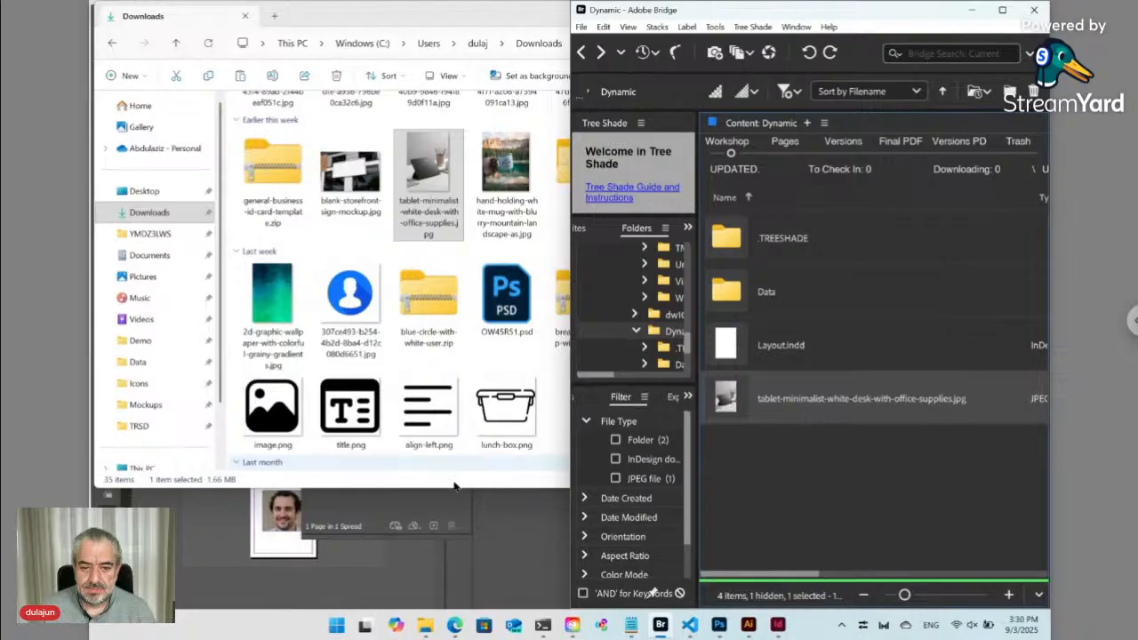
pyautogui.click(281, 514)
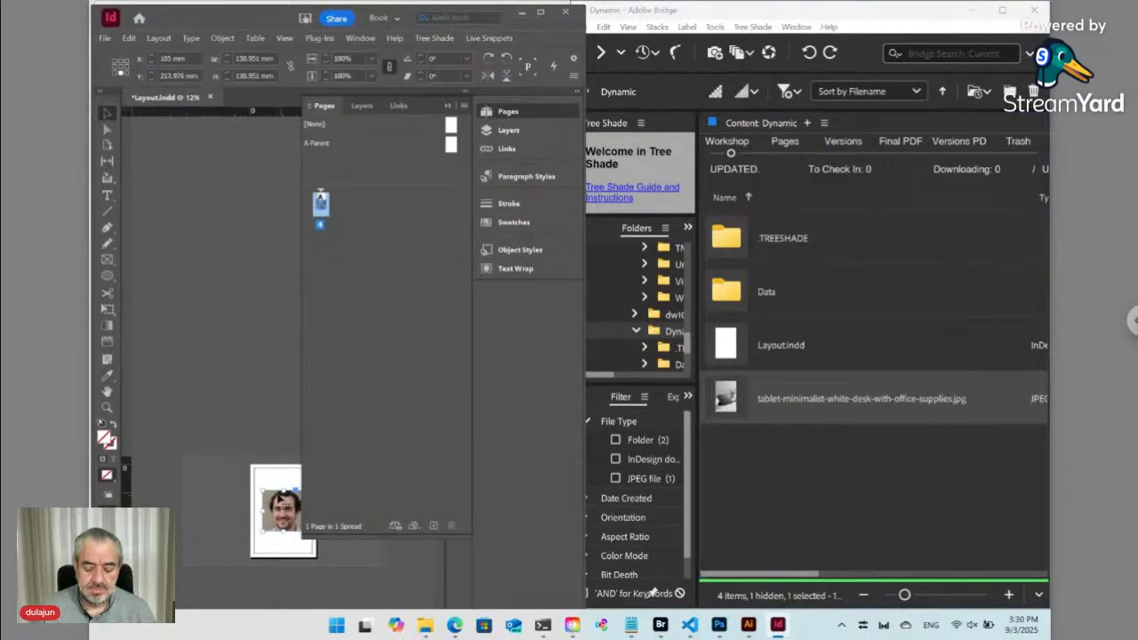
pyautogui.press('Delete')
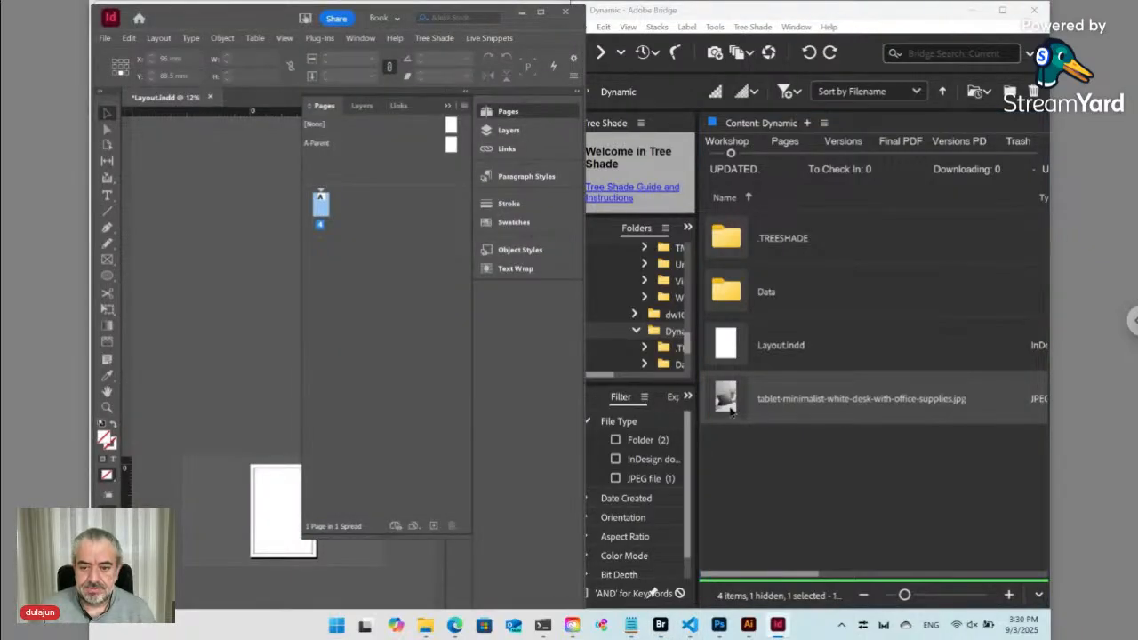
pyautogui.moveTo(728, 400); pyautogui.dragTo(287, 538)
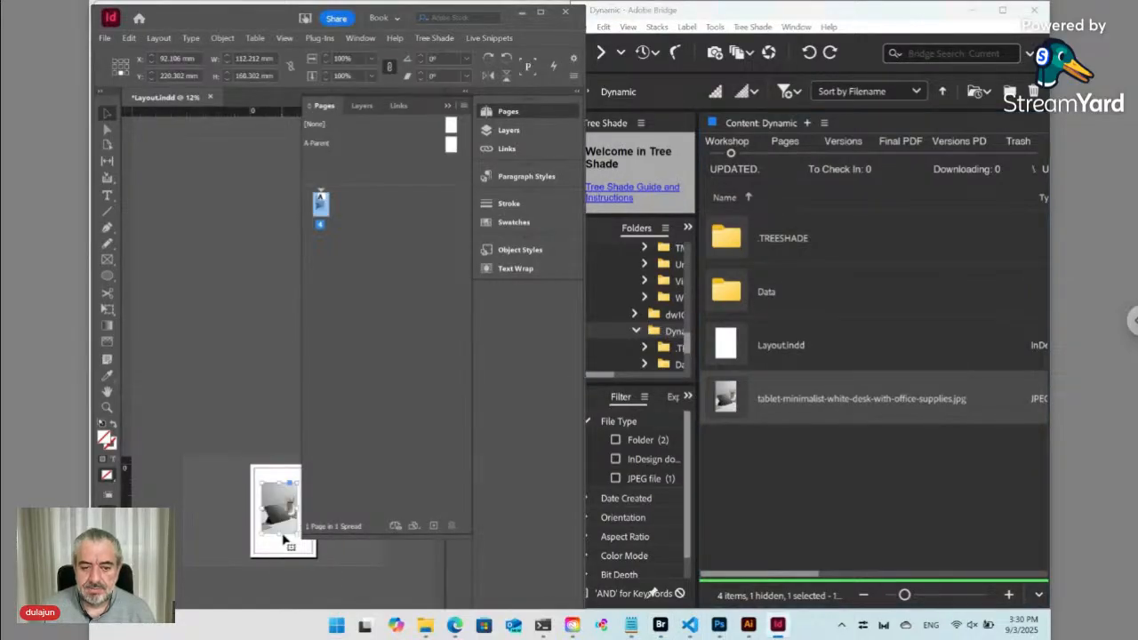
# Step: Collapse the pages list, fit the page in view, and resize and reposition the InDesign window so the whole page shows beside Bridge
pyautogui.click(547, 119)
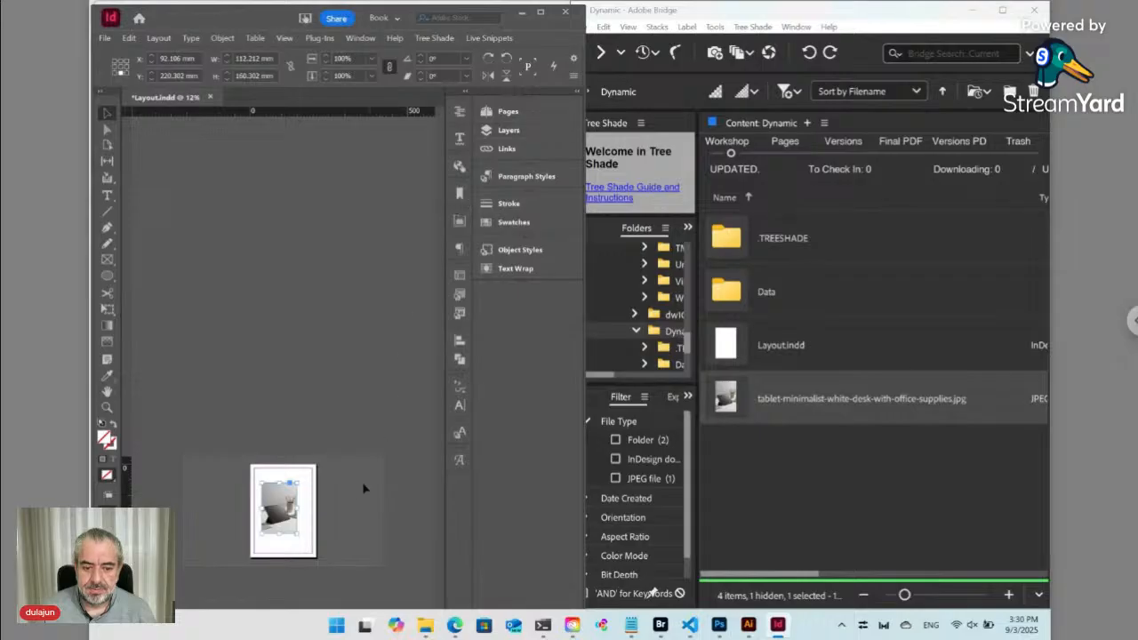
pyautogui.click(342, 503)
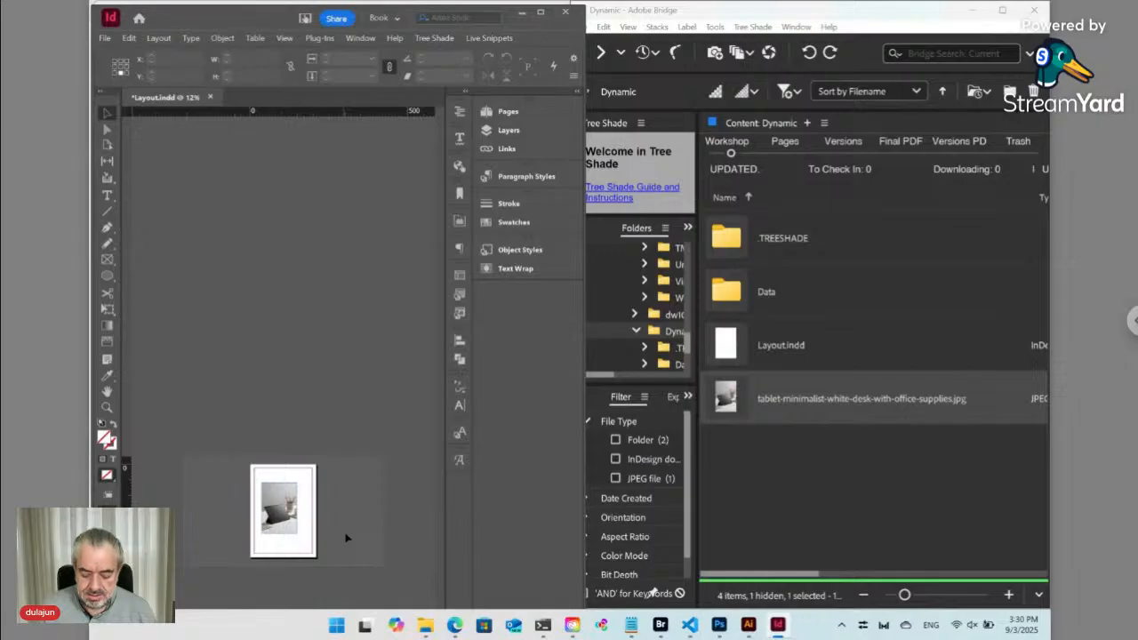
pyautogui.hotkey('ctrl', '0')
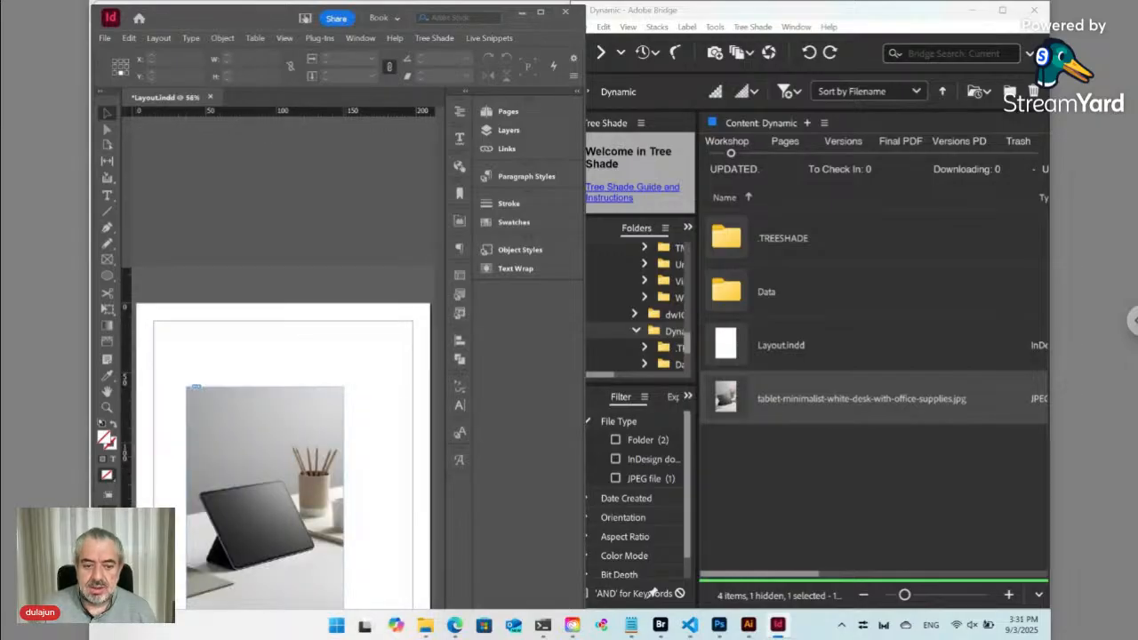
pyautogui.hscroll(-1, 386, 441)
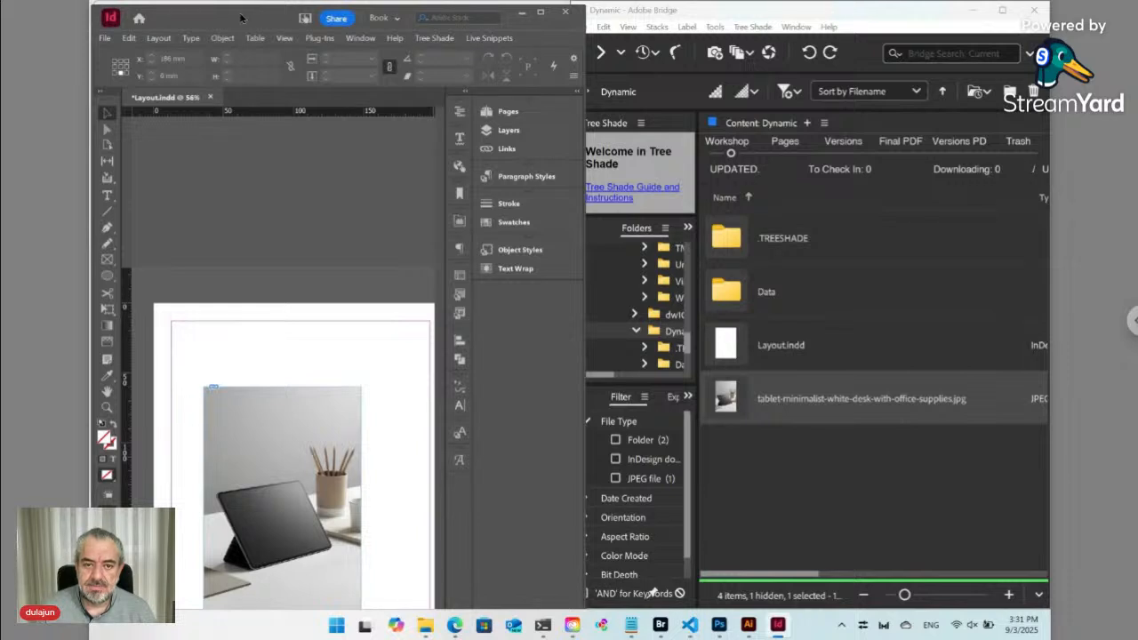
pyautogui.moveTo(239, 22); pyautogui.dragTo(247, 33)
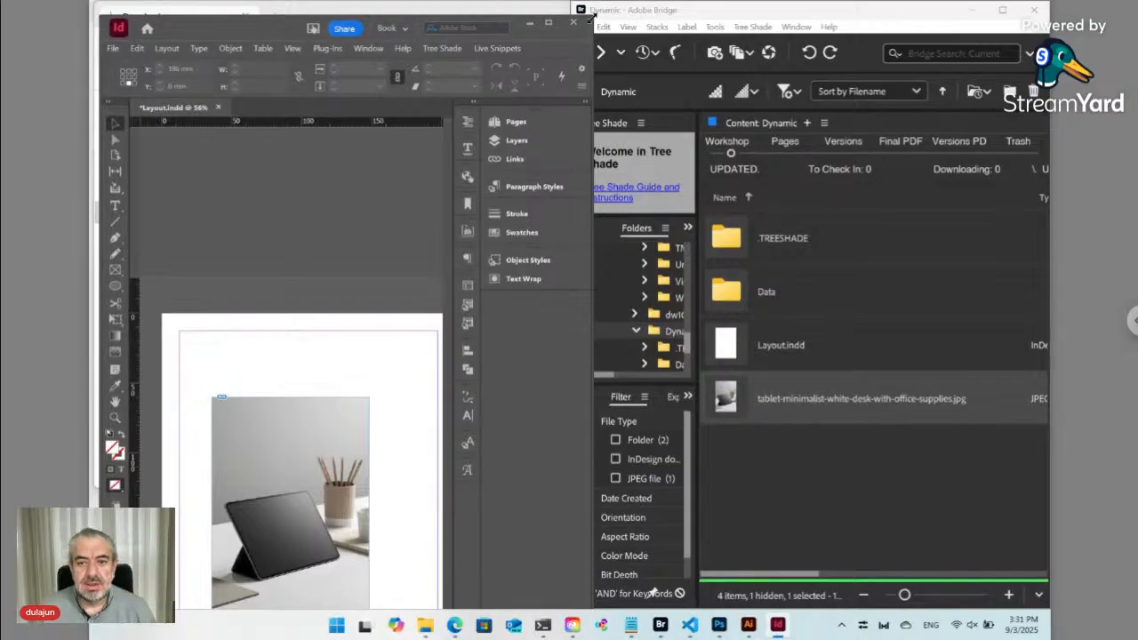
pyautogui.moveTo(588, 17); pyautogui.dragTo(587, 210)
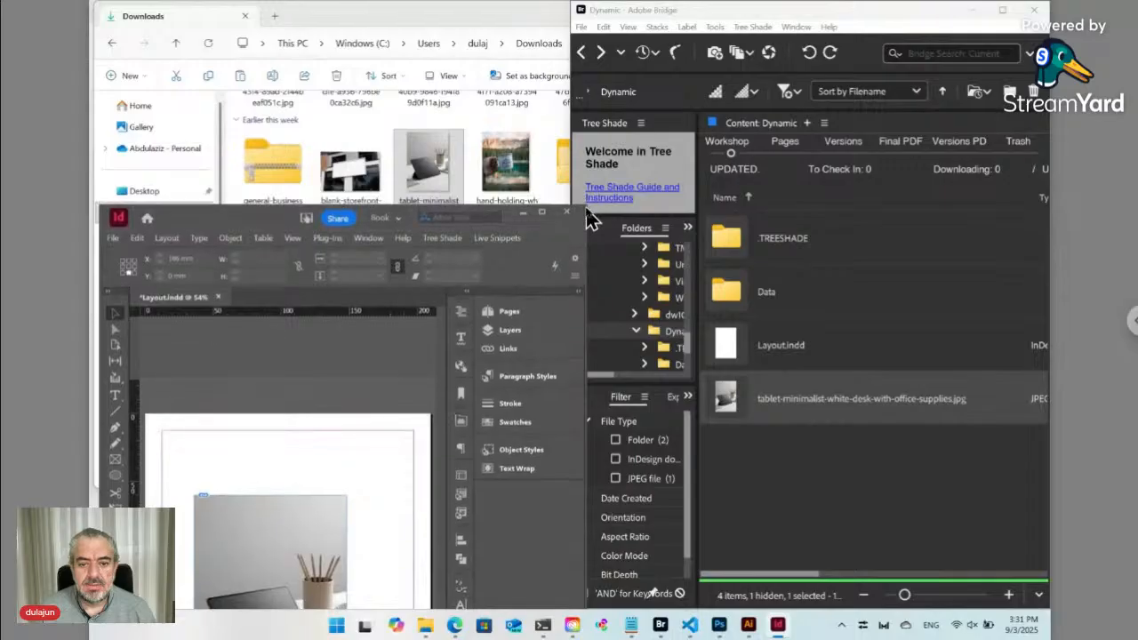
pyautogui.moveTo(275, 224); pyautogui.dragTo(267, 30)
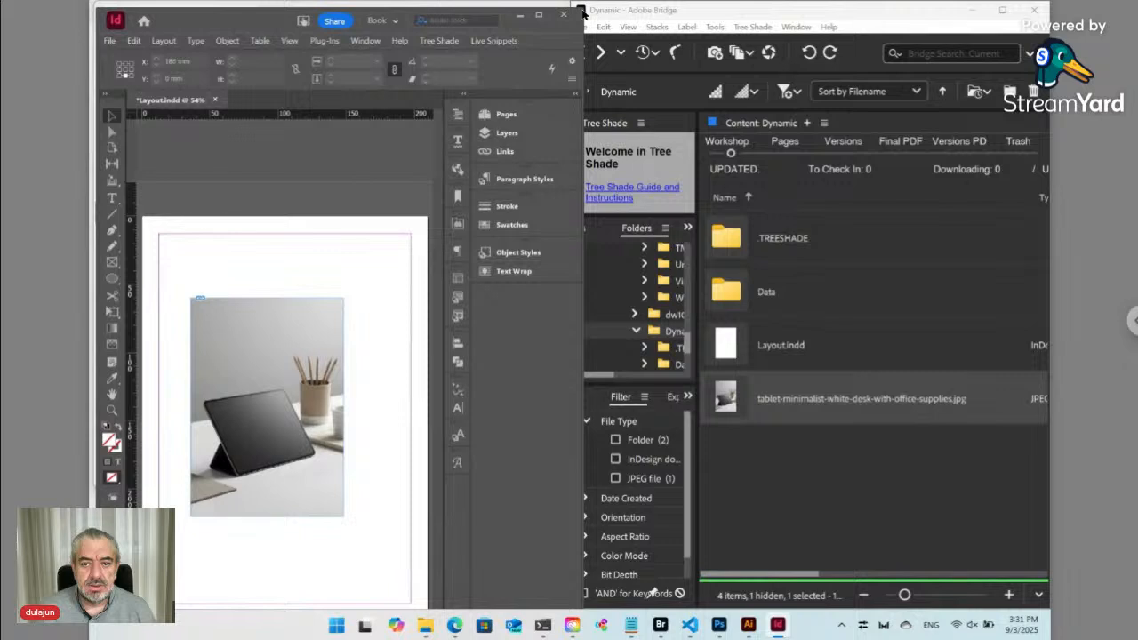
pyautogui.moveTo(580, 14); pyautogui.dragTo(544, 219)
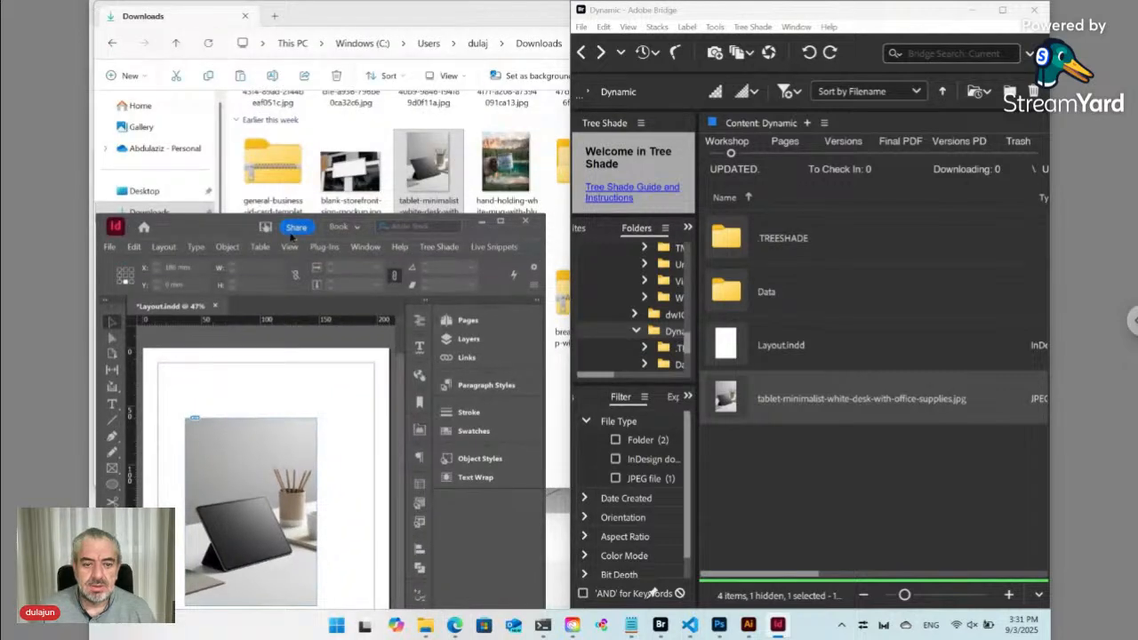
pyautogui.moveTo(239, 233); pyautogui.dragTo(246, 68)
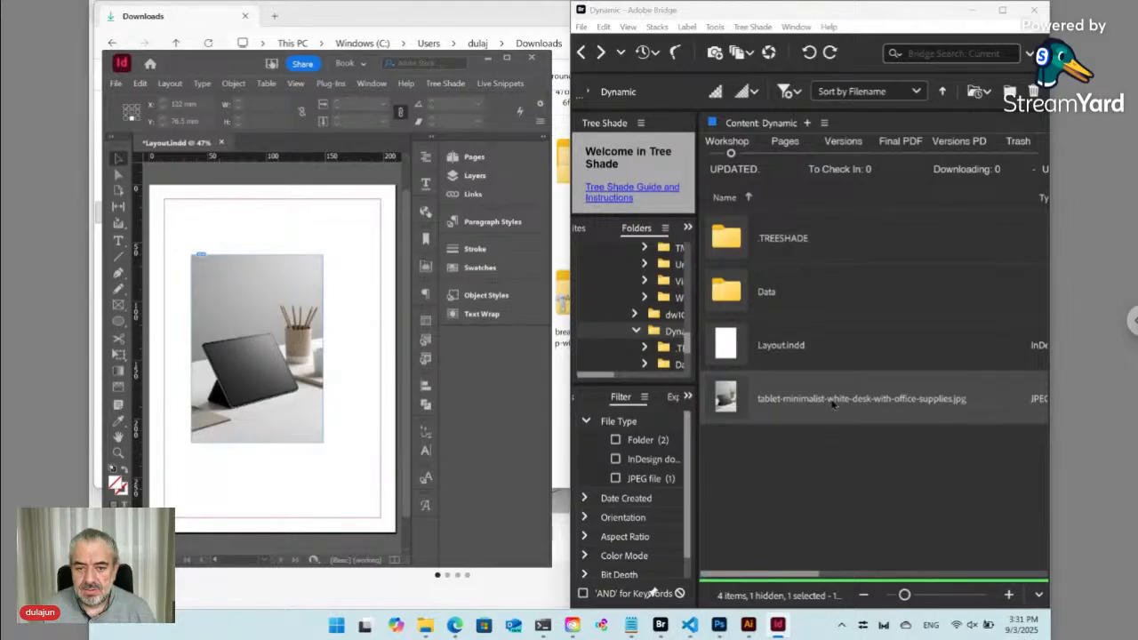
# Step: Show the Layout document's links in InDesign and widen the list so the tablet image's file name is easier to read
pyautogui.click(485, 192)
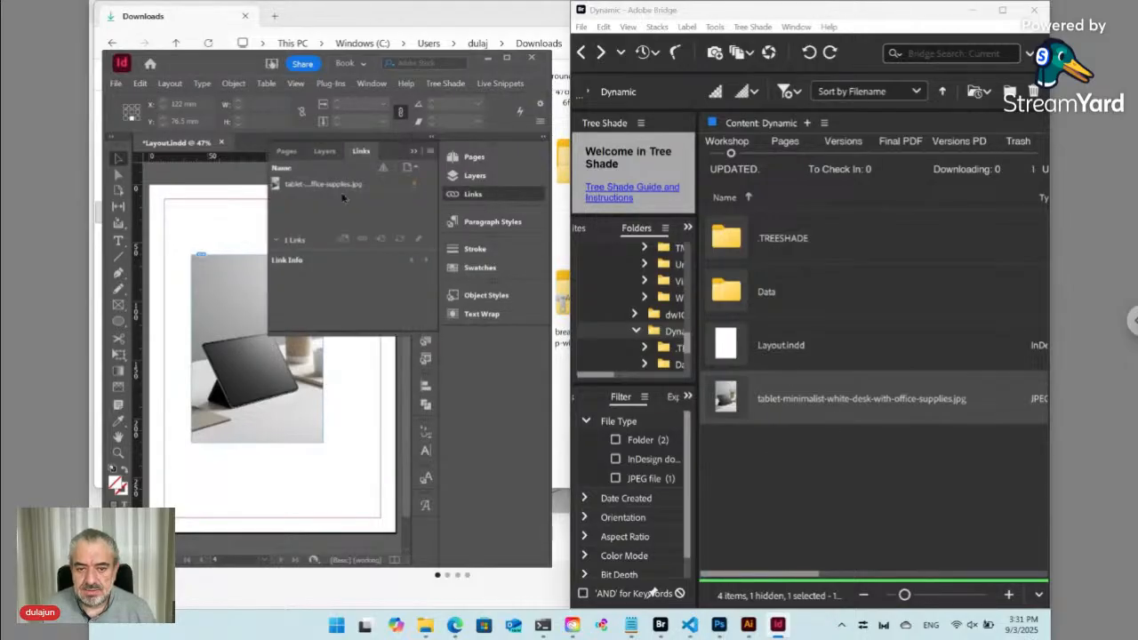
pyautogui.moveTo(267, 196); pyautogui.dragTo(210, 195)
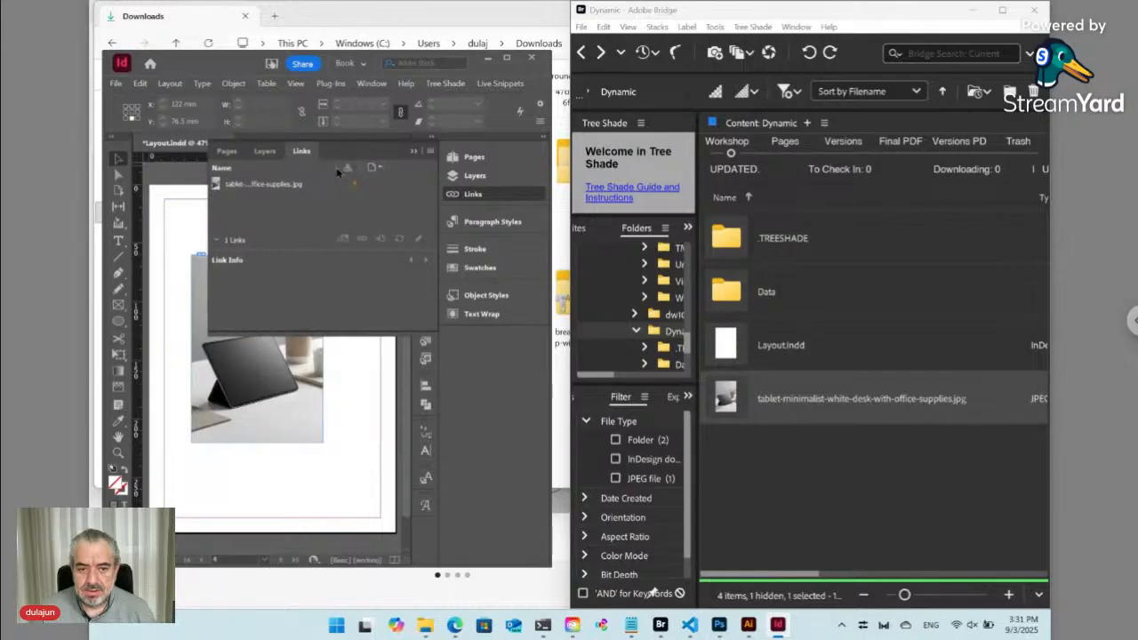
pyautogui.moveTo(338, 171); pyautogui.dragTo(362, 172)
# Step: Rename tablet-minimalist-white-desk-with-office-supplies.jpg to Tablet.jpg in Bridge's Dynamic folder
pyautogui.click(812, 400)
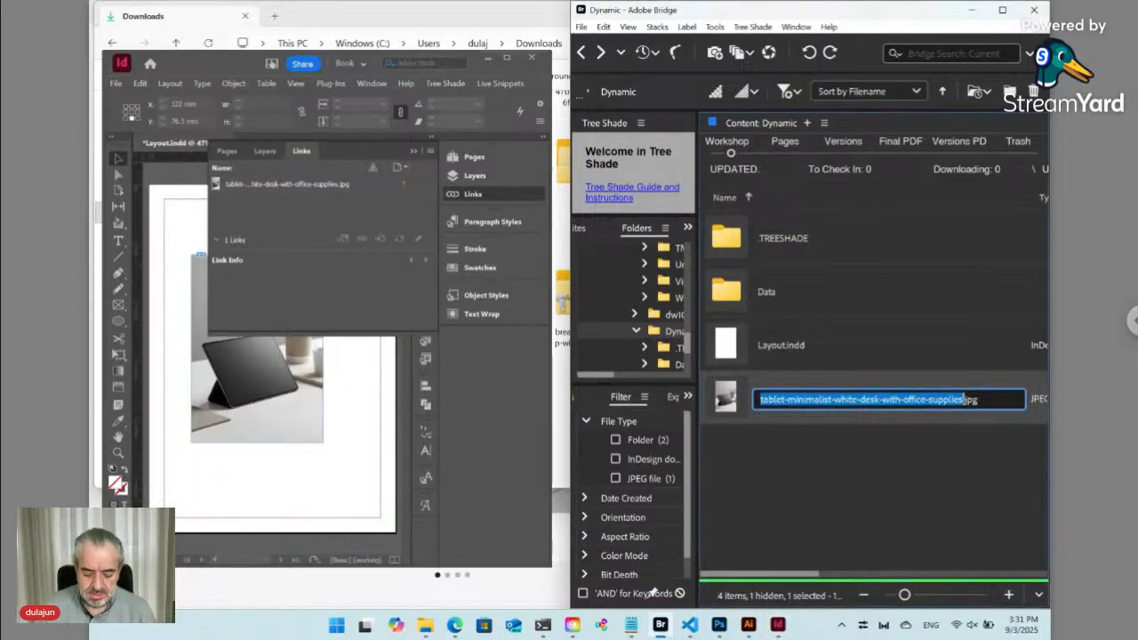
pyautogui.write('Tablet')
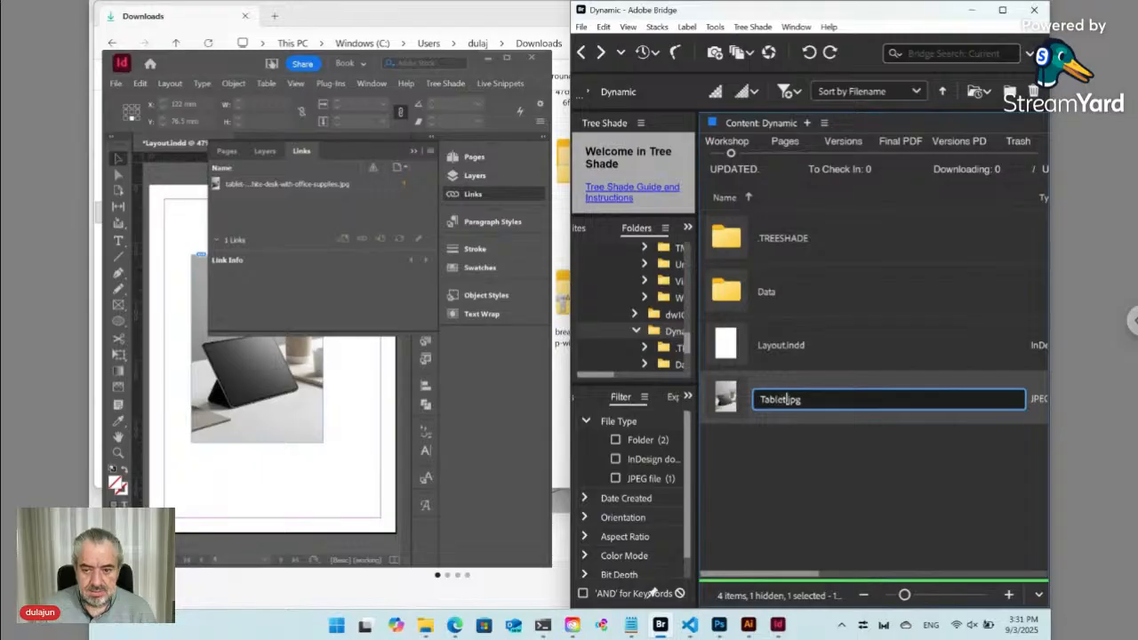
pyautogui.press('Return')
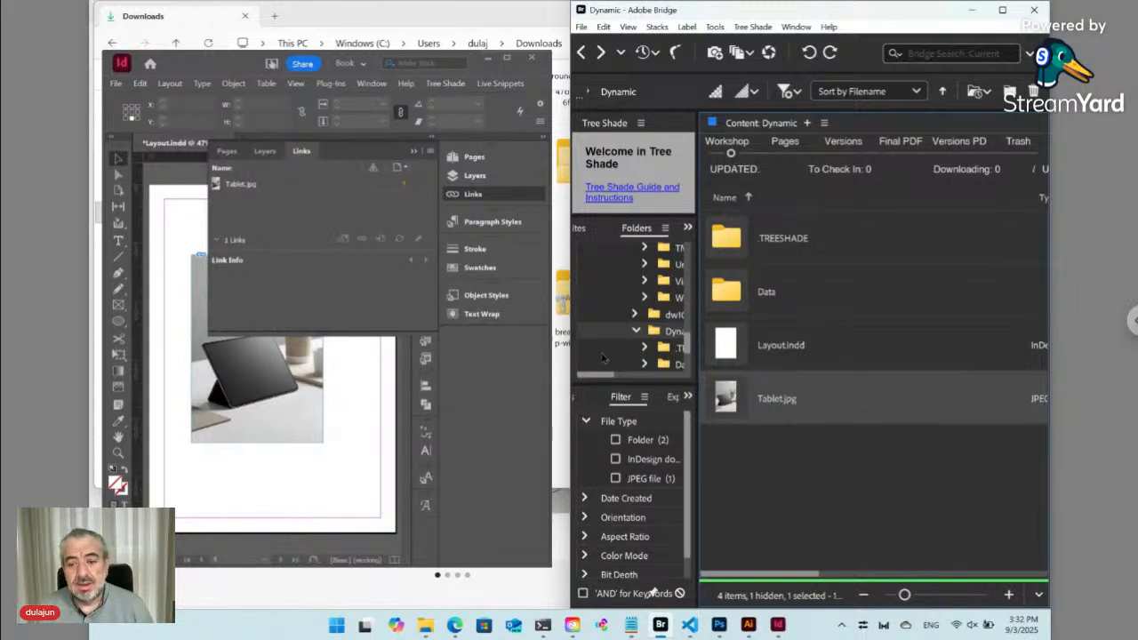
# Step: Create a folder named Links inside Dynamic and move Tablet.jpg into it
pyautogui.click(772, 466)
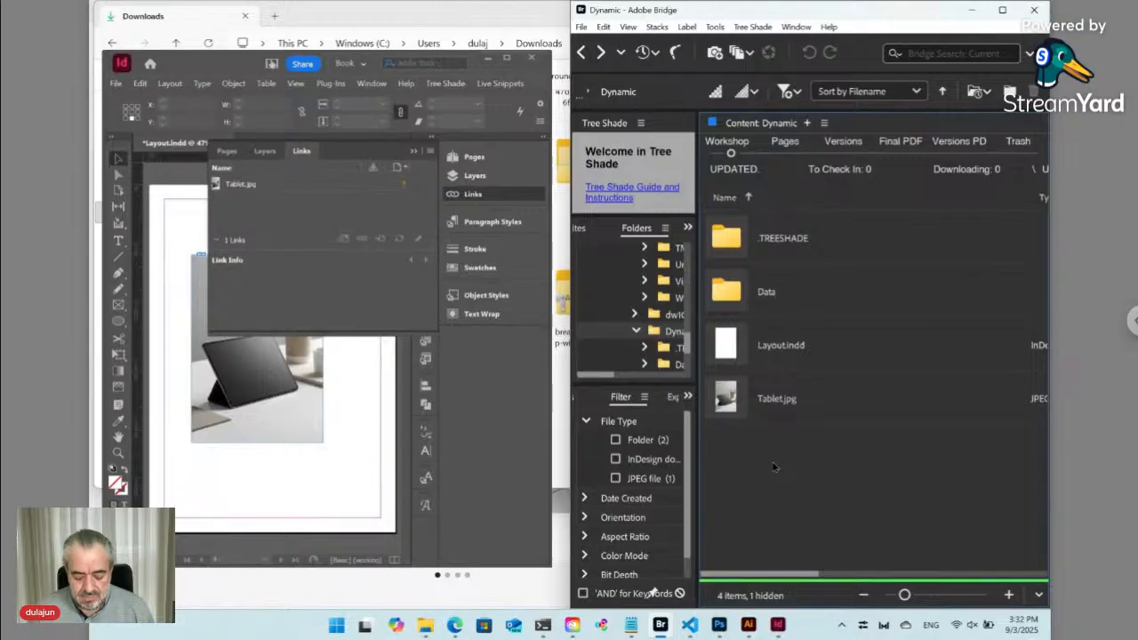
pyautogui.hotkey('ctrl', 'shift', 'n')
pyautogui.write('Links')
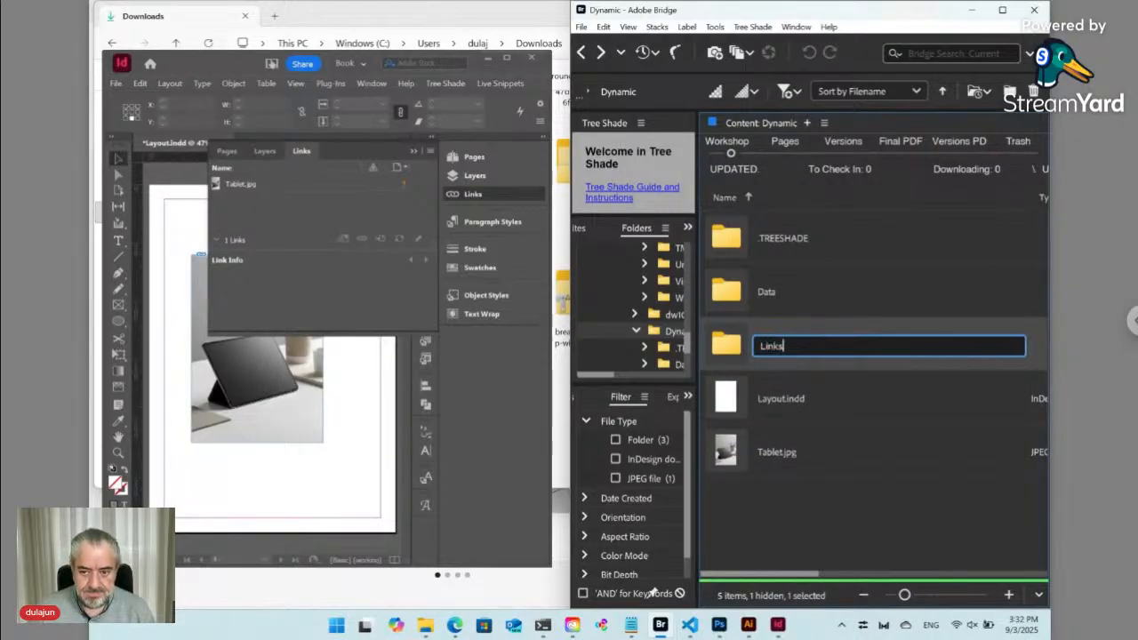
pyautogui.press('Return')
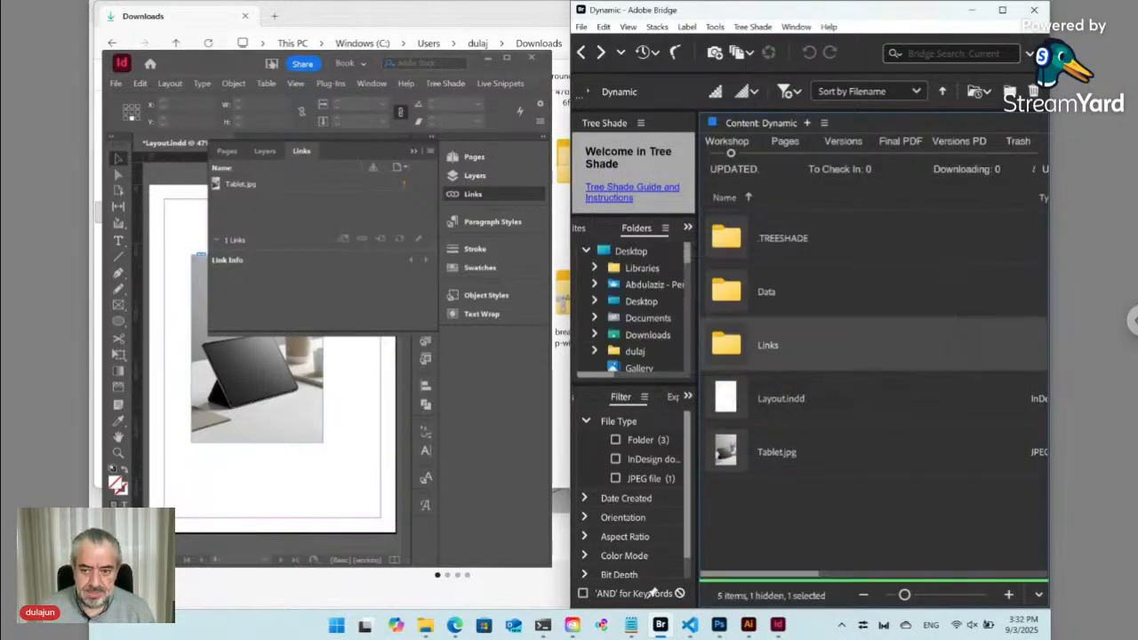
pyautogui.moveTo(733, 461); pyautogui.dragTo(735, 353)
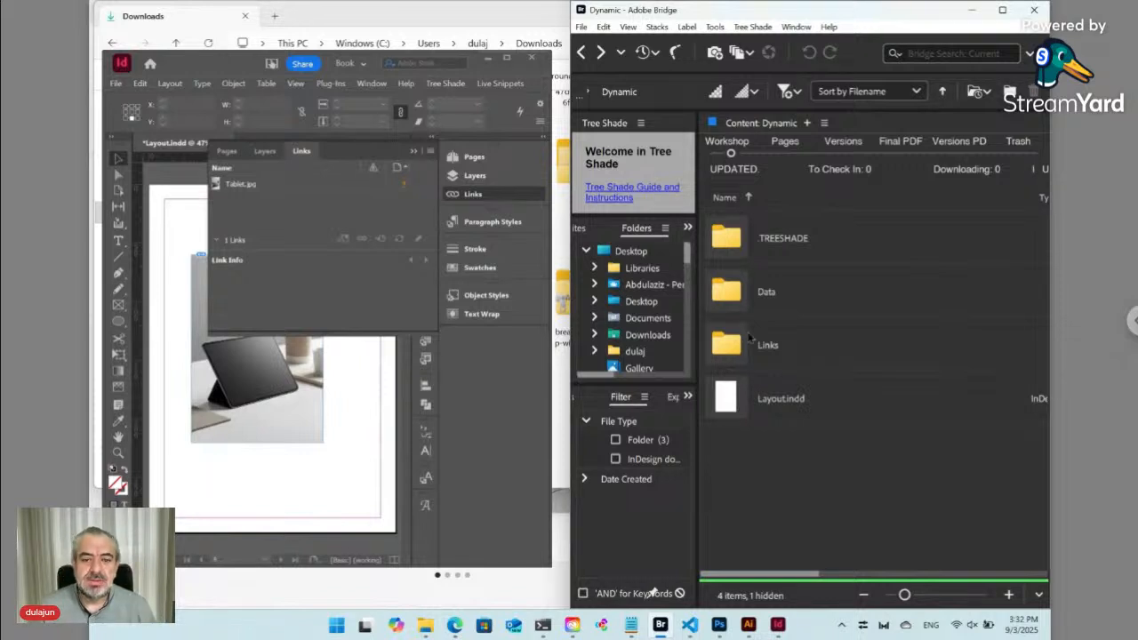
# Step: Set the dynamic link phrase .$/<SP>/<LN>.* on the placed tablet image in InDesign, and check in the saved document
pyautogui.click(518, 197)
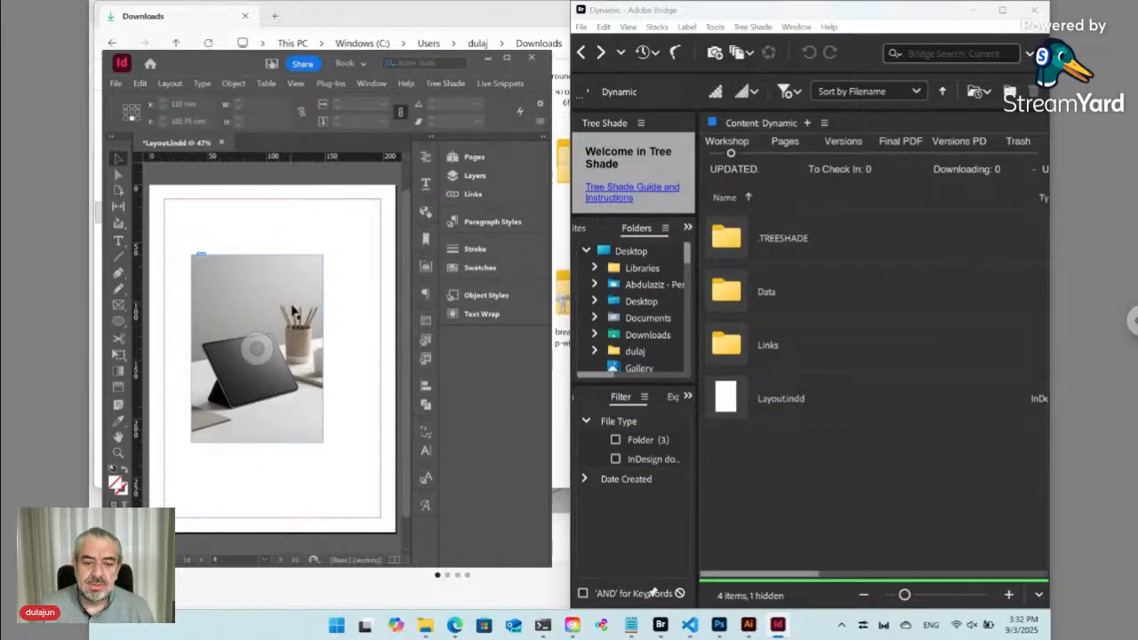
pyautogui.click(296, 313)
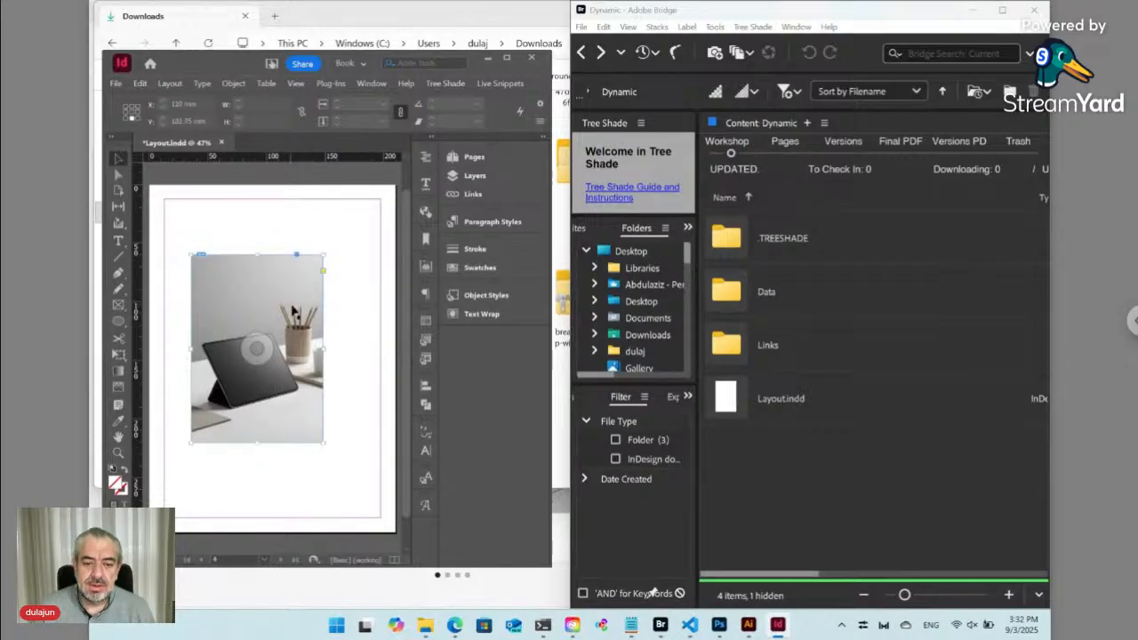
pyautogui.click(452, 85)
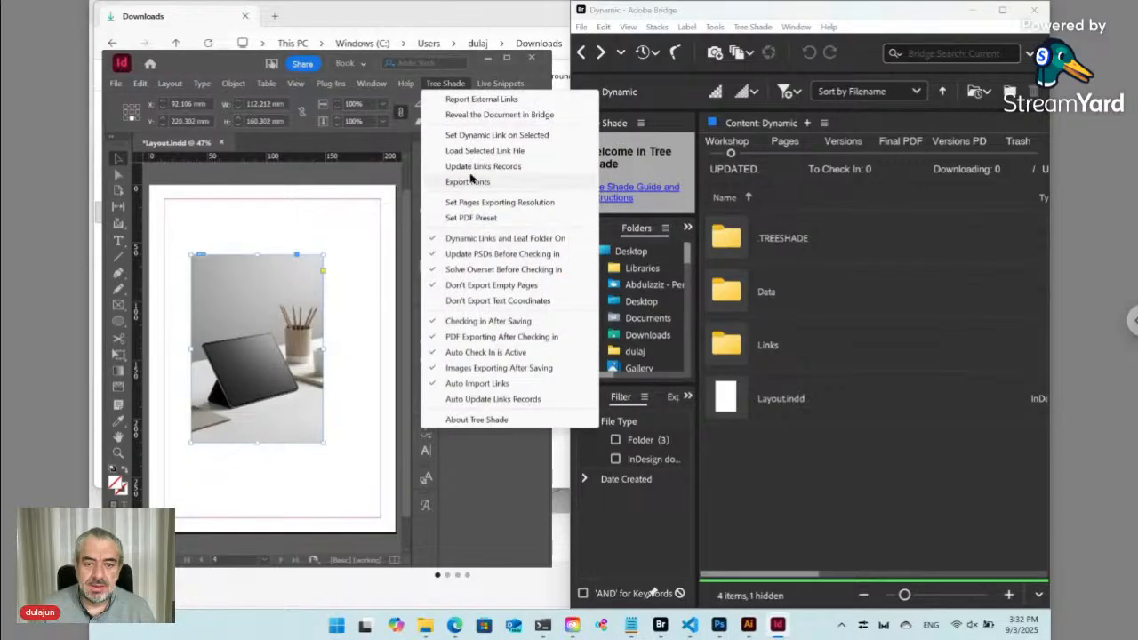
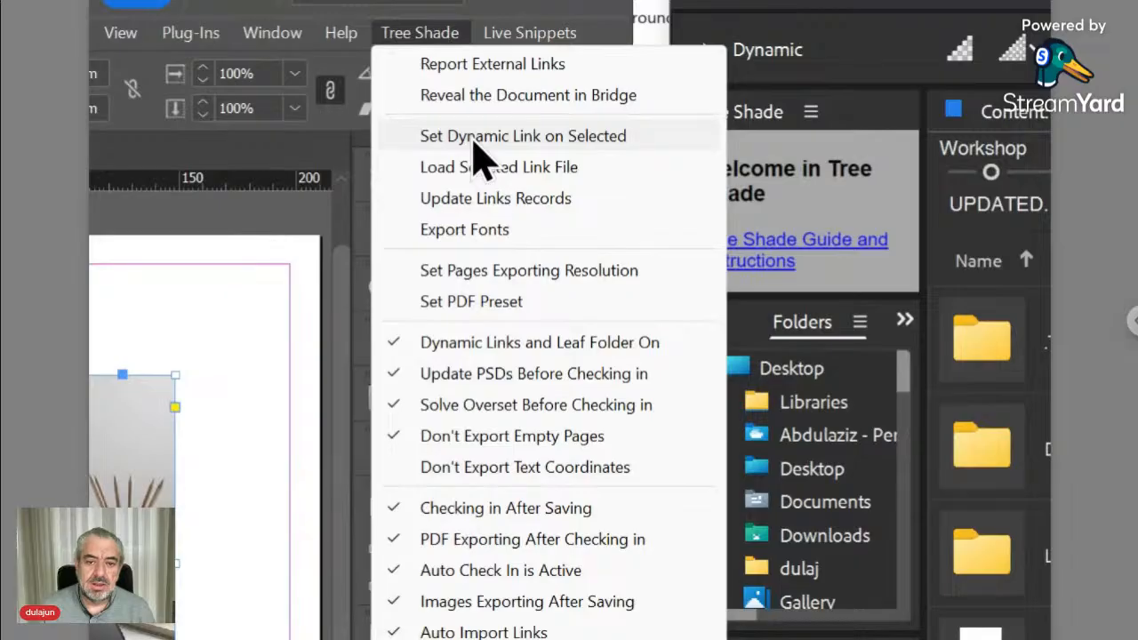
pyautogui.click(475, 140)
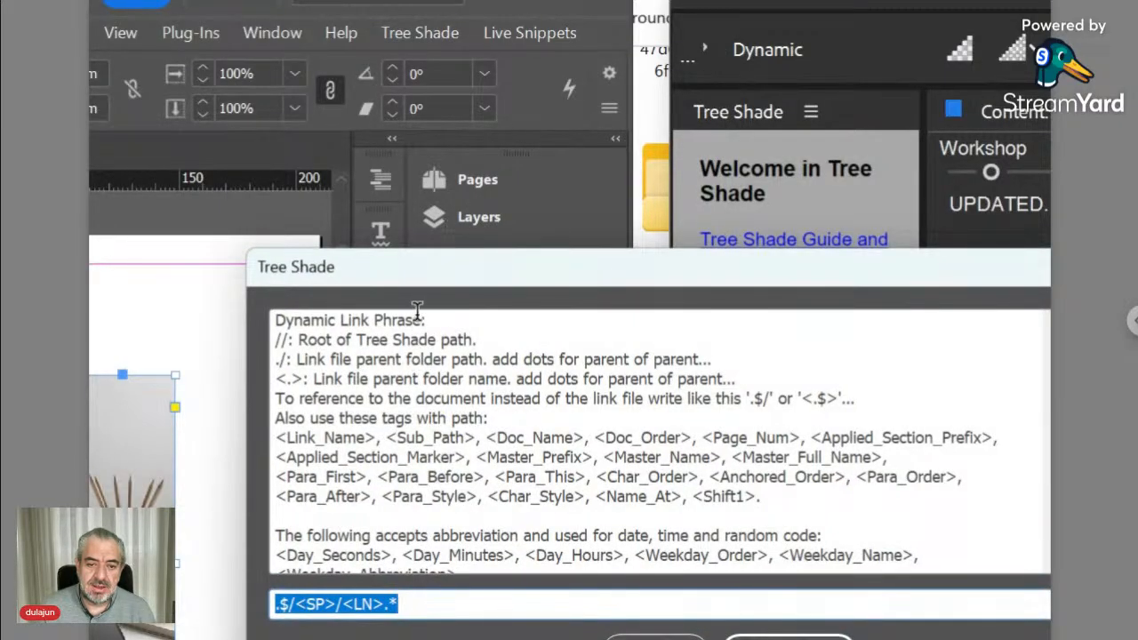
pyautogui.moveTo(423, 273); pyautogui.dragTo(392, 144)
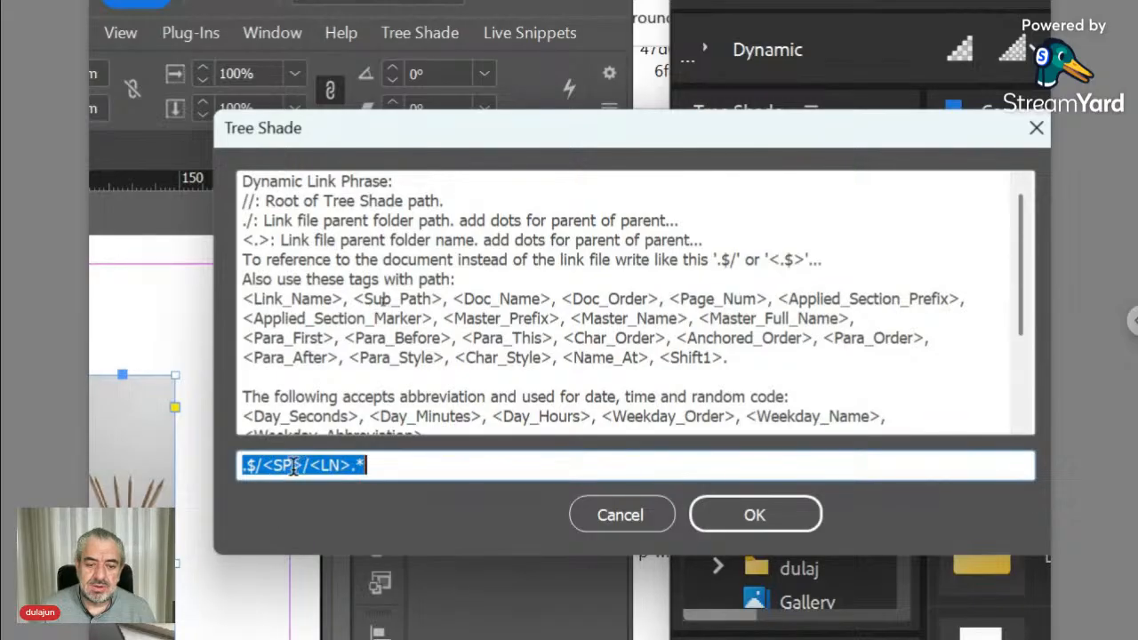
pyautogui.click(725, 518)
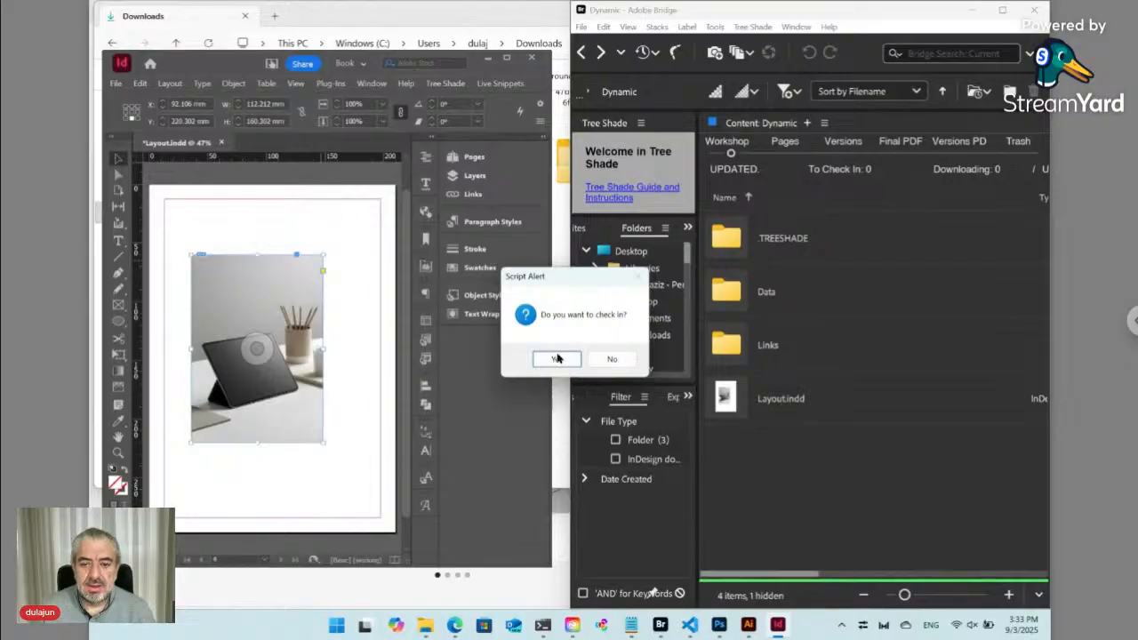
pyautogui.click(556, 360)
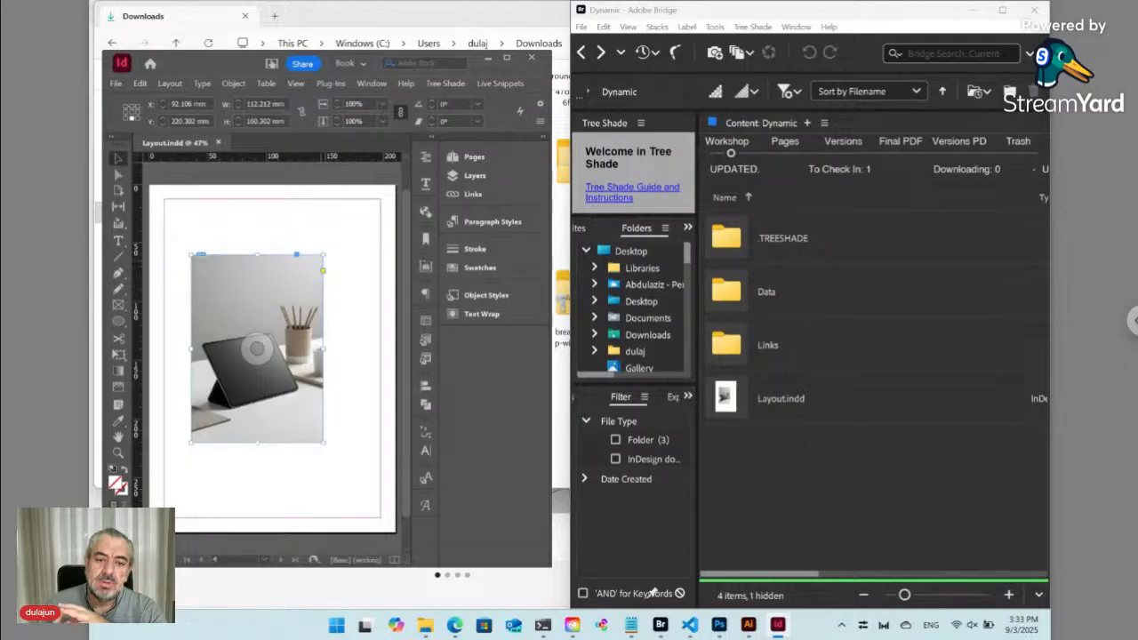
# Step: Maximize Bridge and compare the Dynamic folder's version PDFs with its Workshop contents, ending in Workshop
pyautogui.click(653, 593)
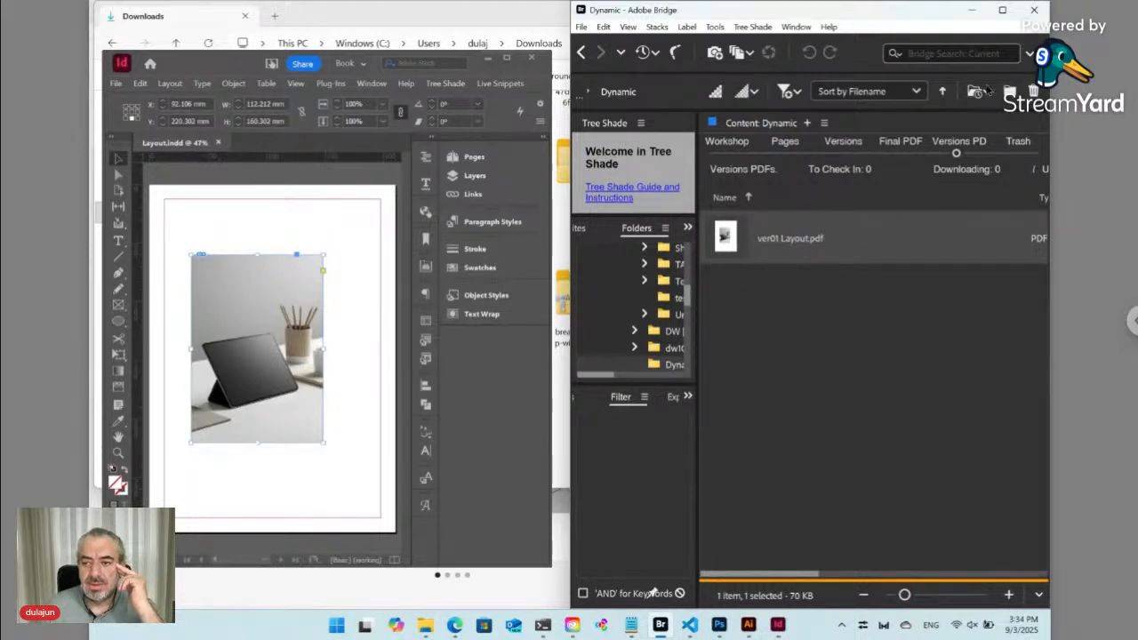
pyautogui.click(1003, 11)
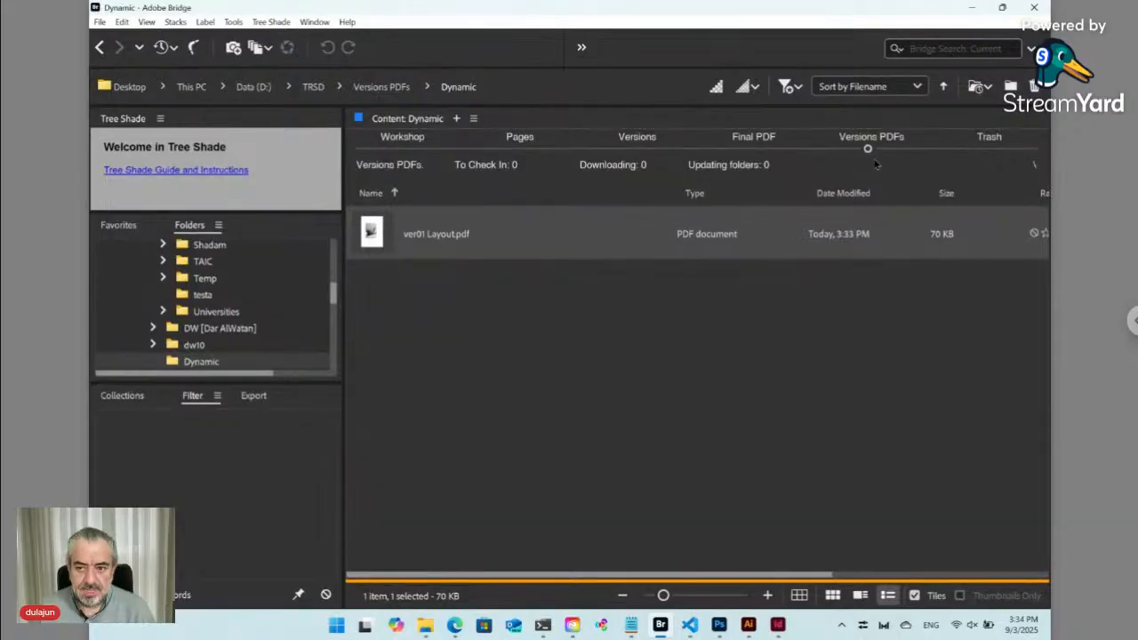
pyautogui.click(400, 149)
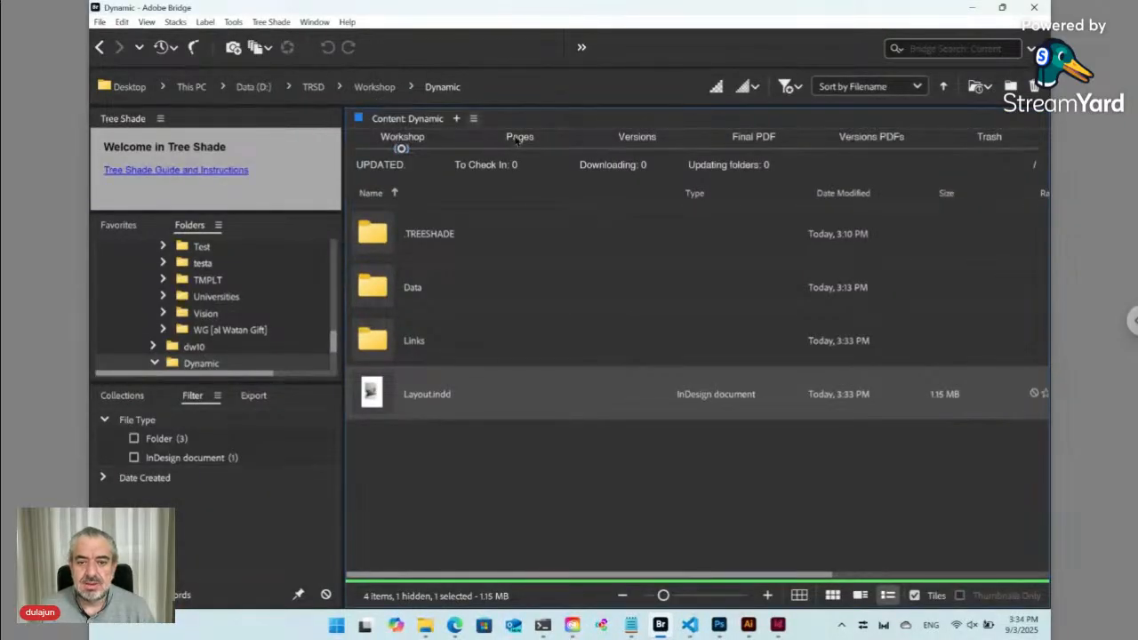
pyautogui.click(872, 142)
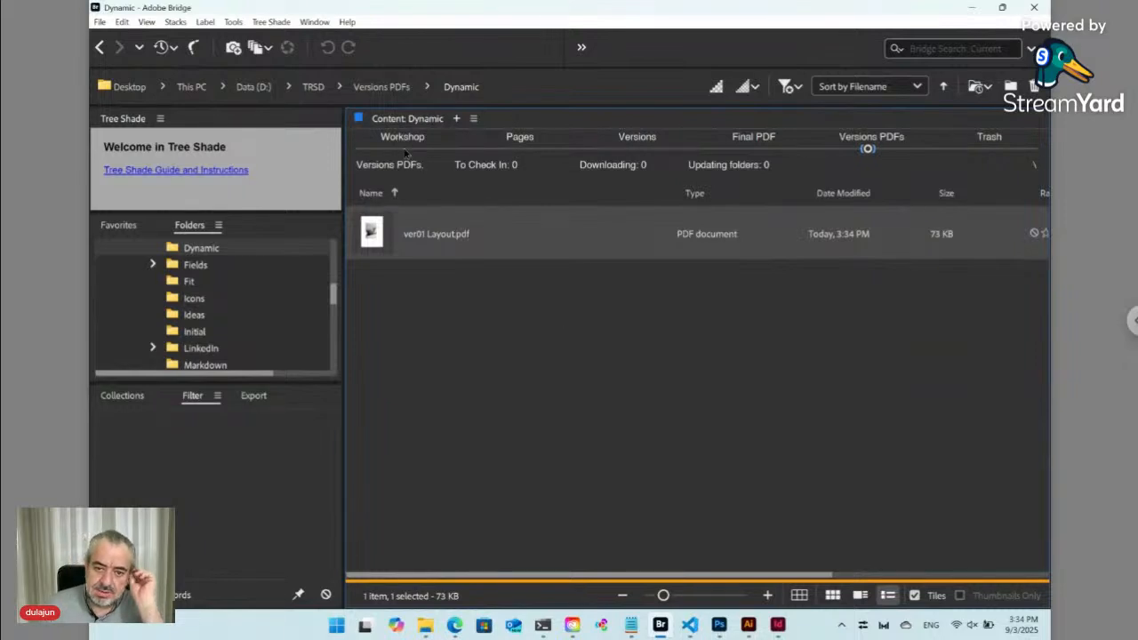
pyautogui.click(404, 151)
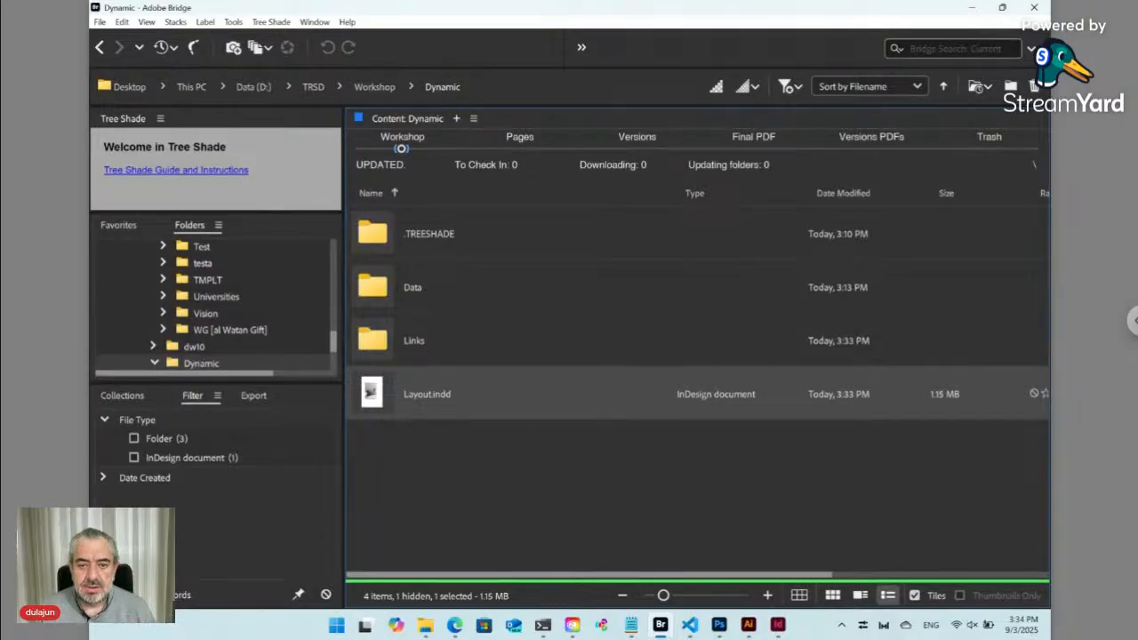
# Step: Go up to the Workshop folder, select the Dynamic folder and try to paste a copy of it there
pyautogui.click(374, 88)
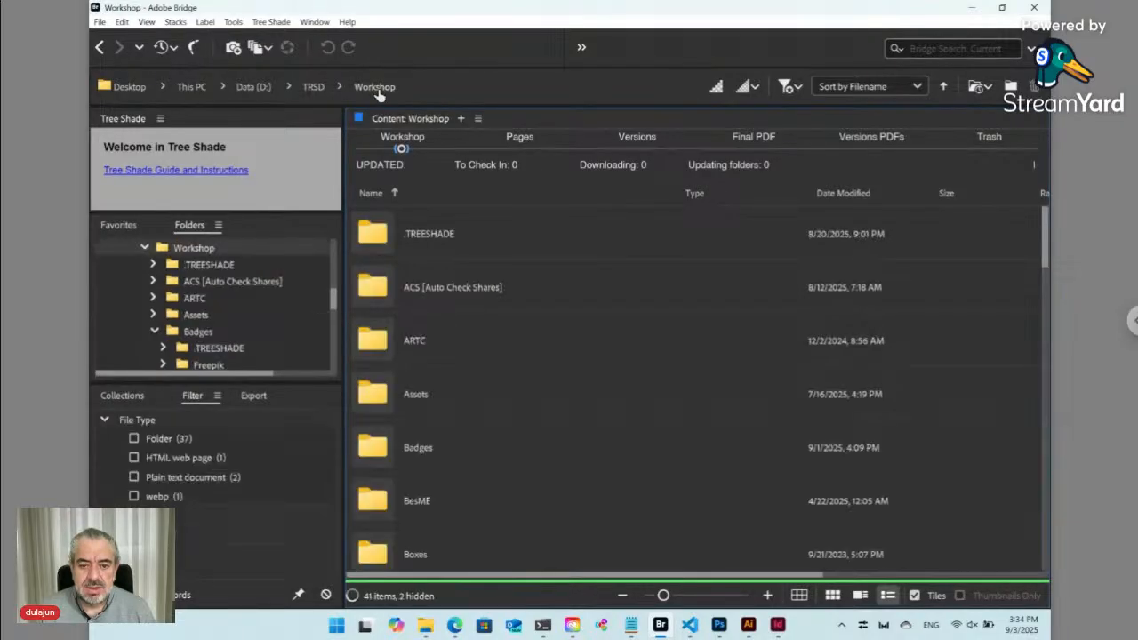
pyautogui.click(437, 457)
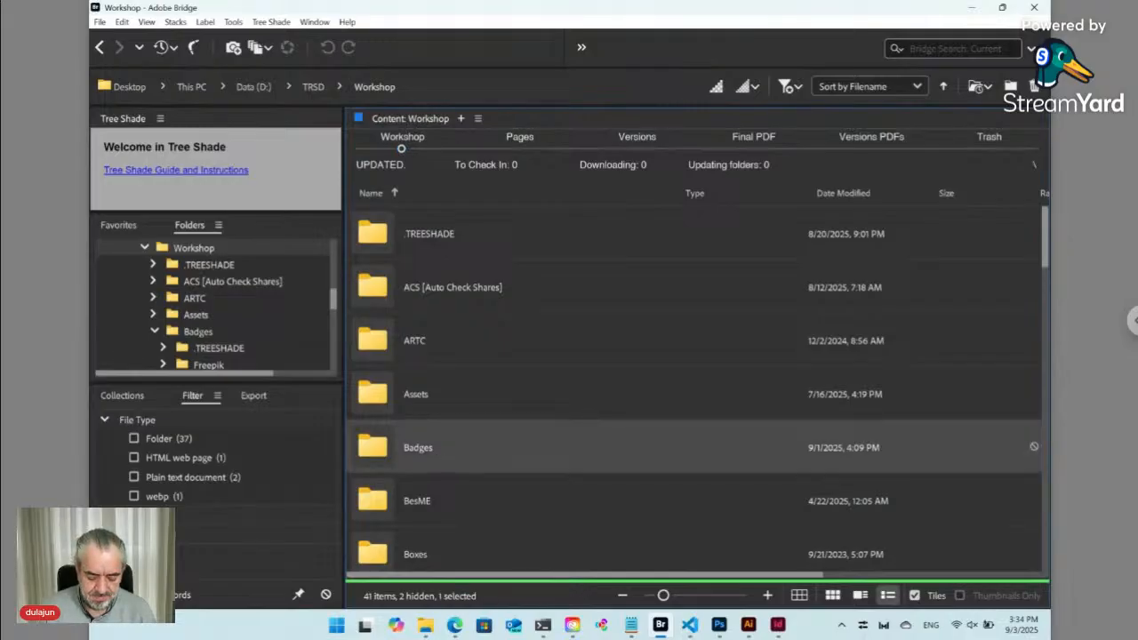
pyautogui.write('dy')
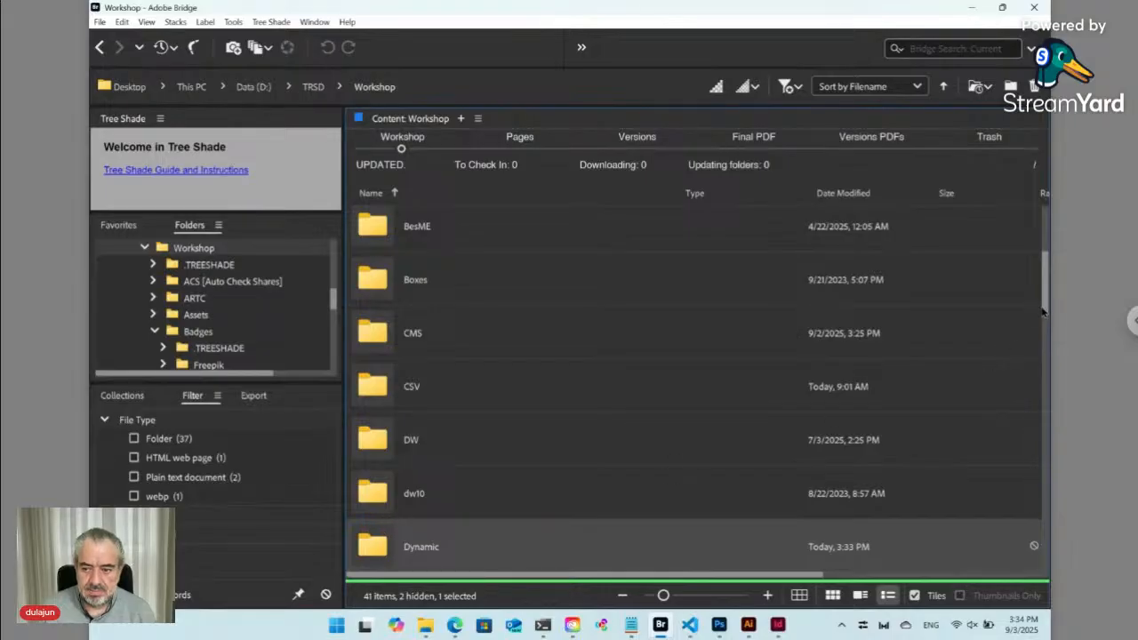
pyautogui.moveTo(1045, 304); pyautogui.dragTo(1043, 343)
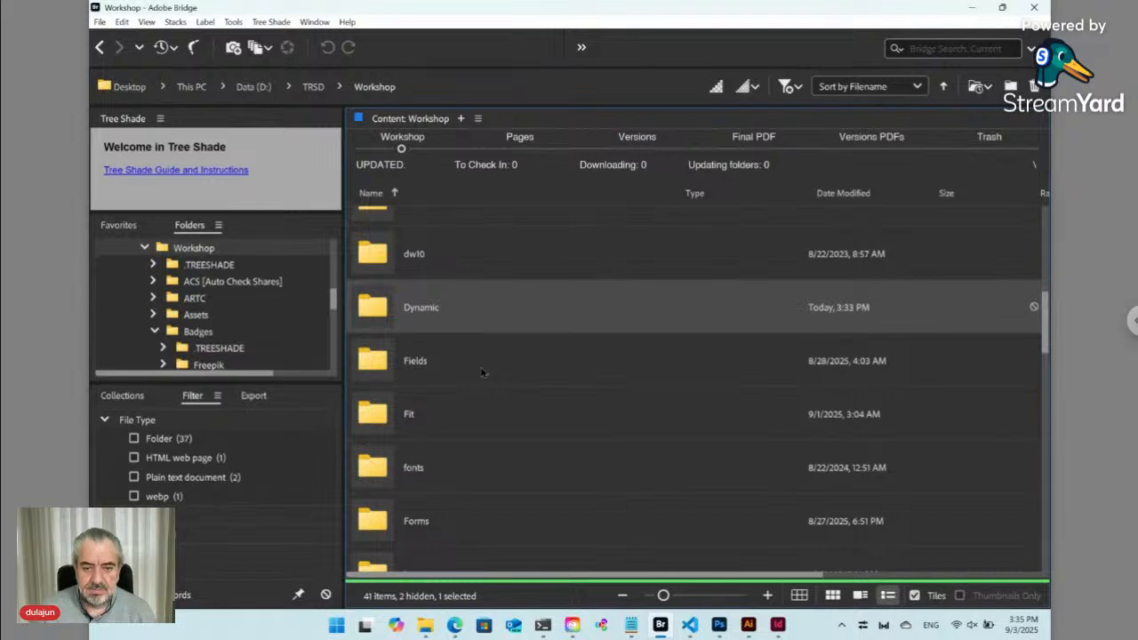
pyautogui.hotkey('ctrl', 'v')
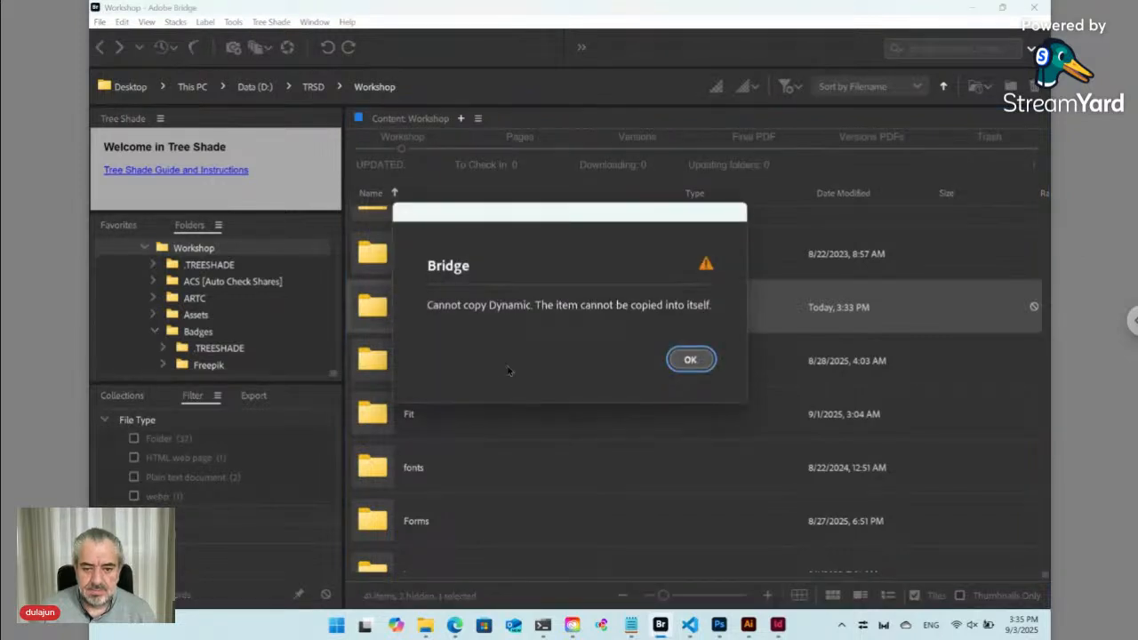
pyautogui.click(690, 360)
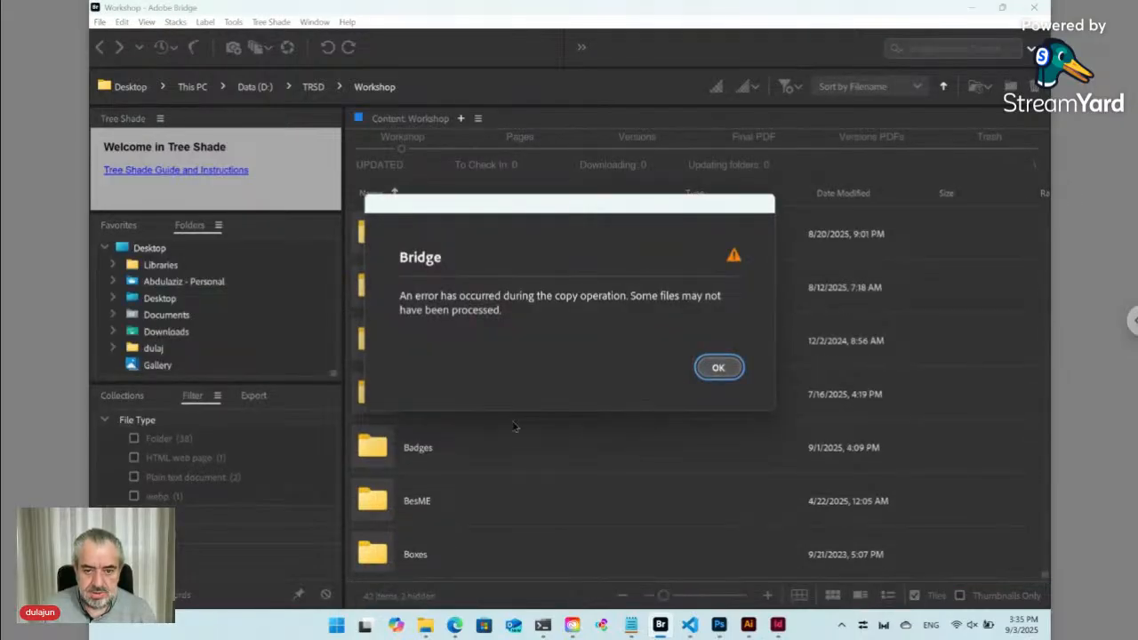
pyautogui.click(721, 368)
# Step: Try again to duplicate the Dynamic folder within Workshop, and locate the copies in the folder list
pyautogui.click(492, 353)
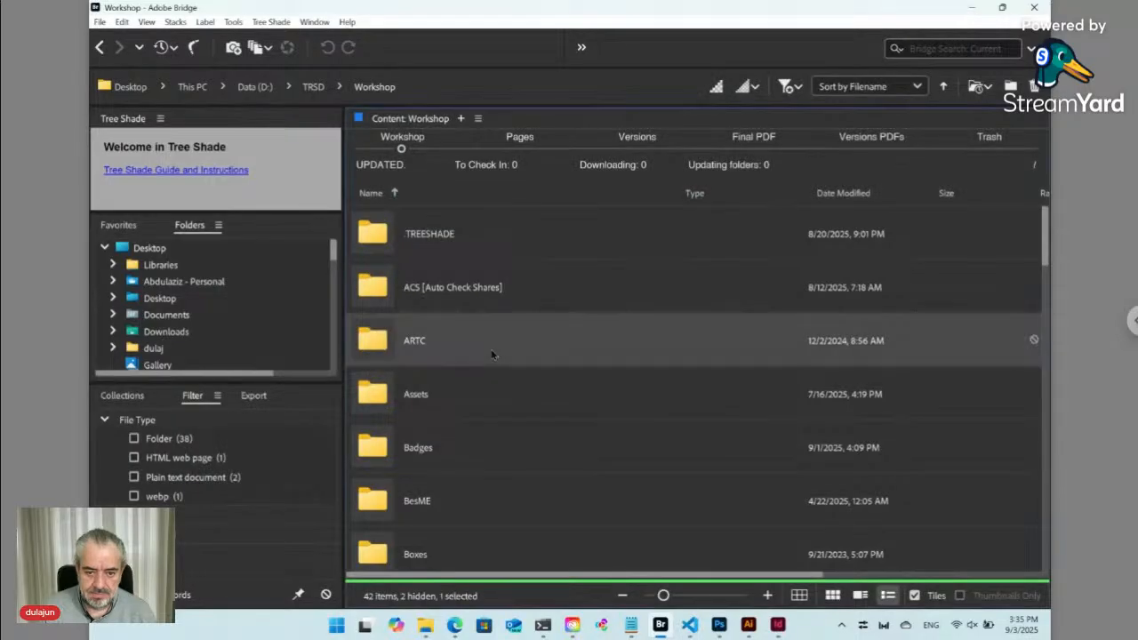
pyautogui.write('dy')
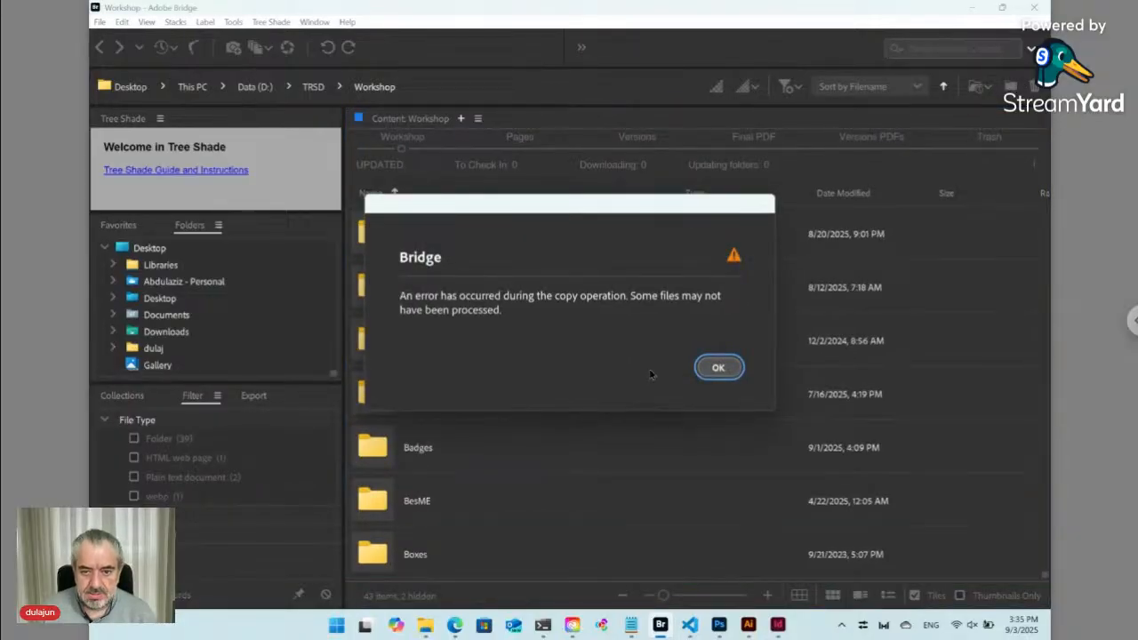
pyautogui.click(718, 368)
pyautogui.click(544, 436)
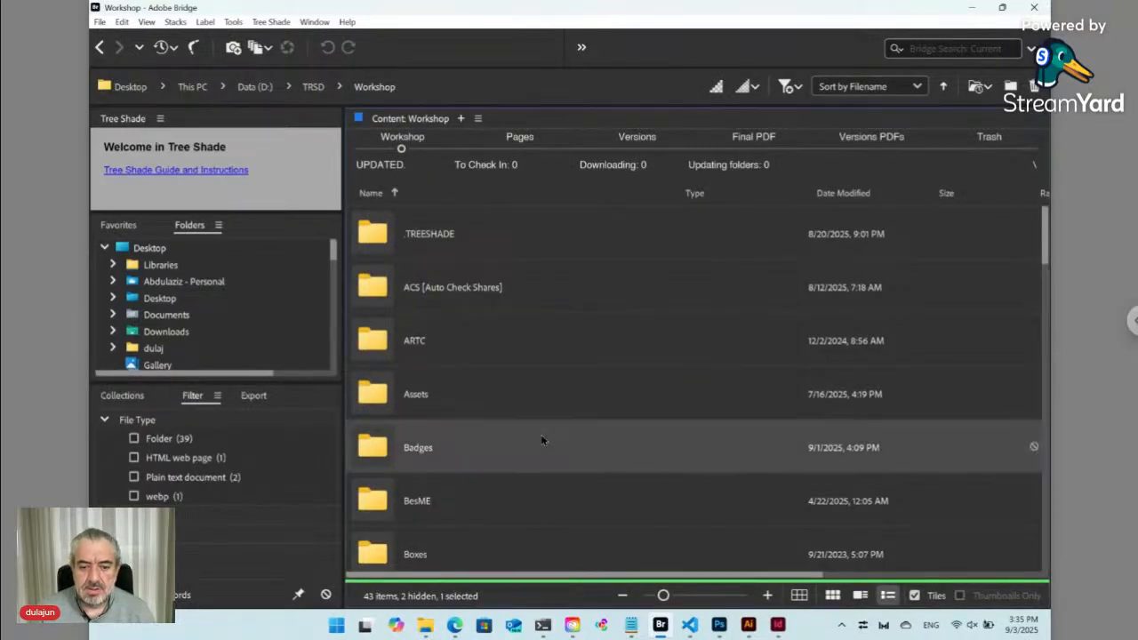
pyautogui.scroll(-3, 1045, 236)
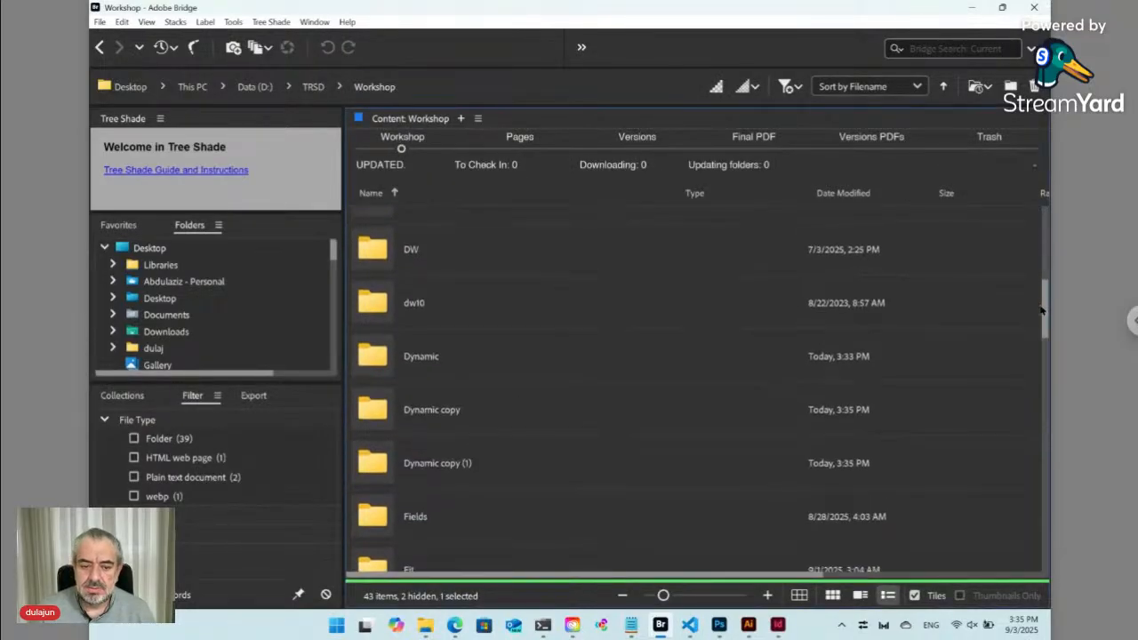
pyautogui.scroll(3, 1043, 313)
pyautogui.scroll(-2, 1042, 313)
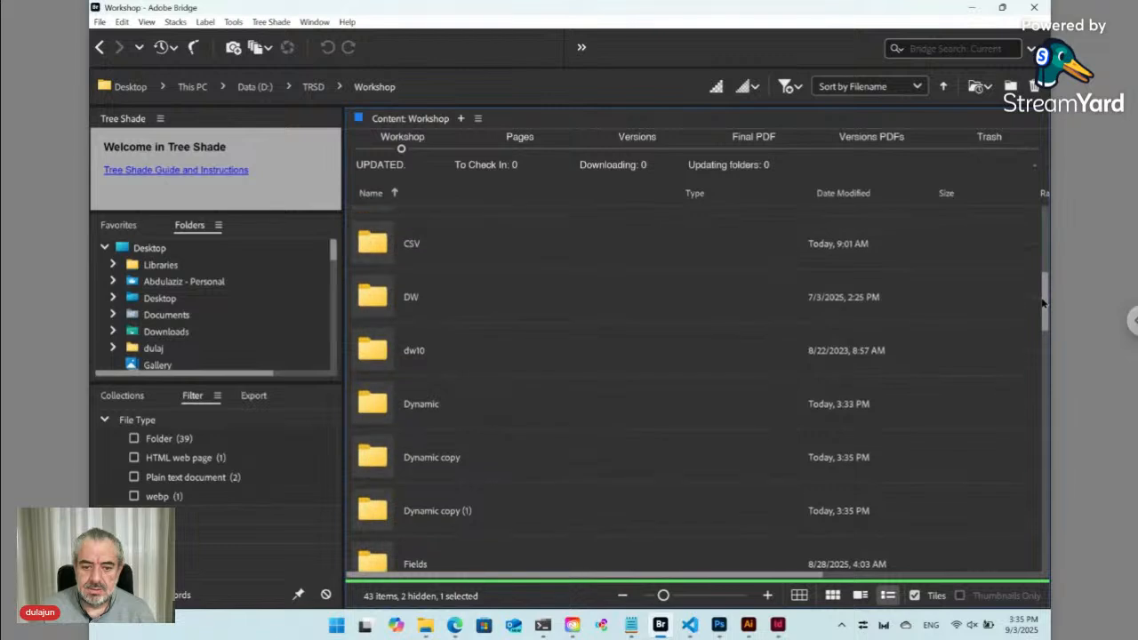
# Step: Switch to InDesign and close Layout.indd
pyautogui.click(777, 625)
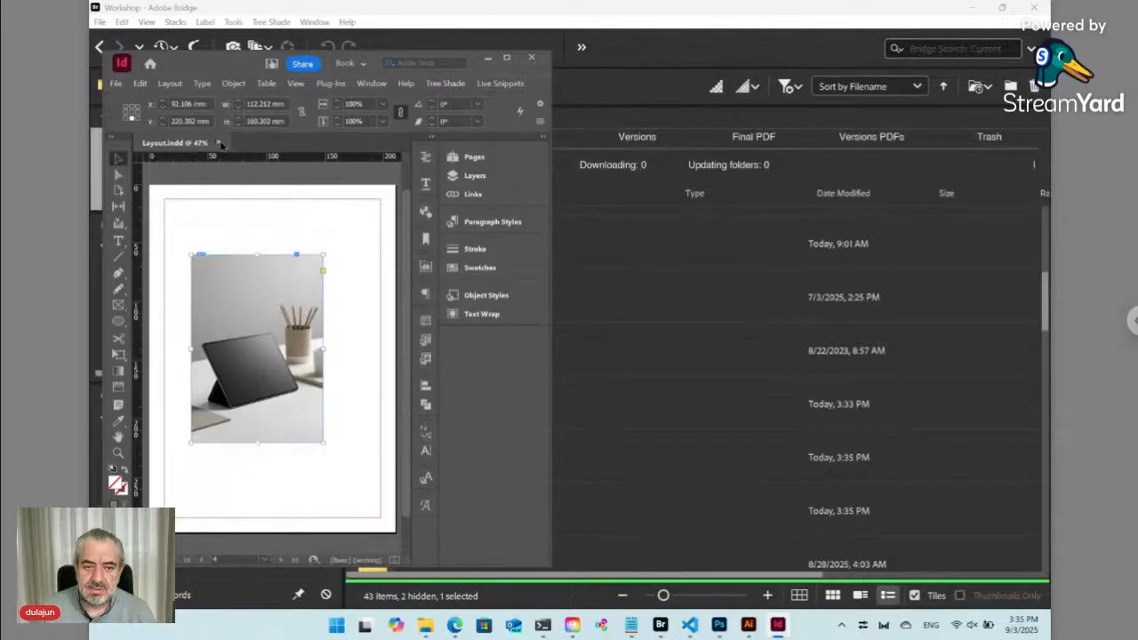
pyautogui.hotkey('ctrl', 'w')
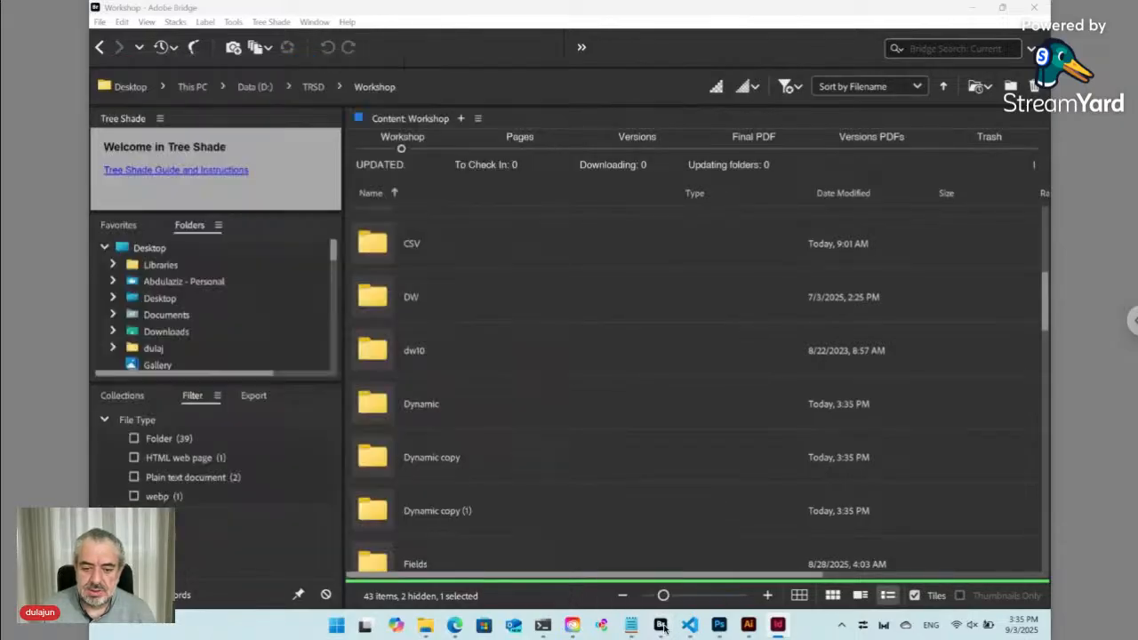
# Step: Switch to Bridge, select the Dynamic copy and Dynamic copy (1) folders in Workshop and move them to the TreeShade trash
pyautogui.click(659, 625)
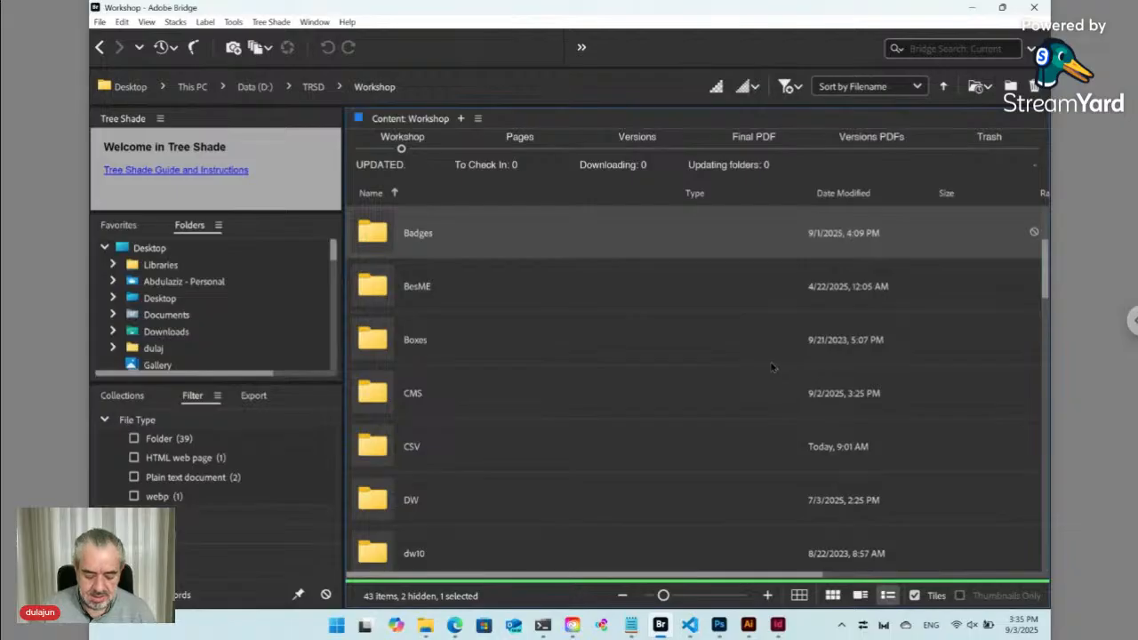
pyautogui.write('dy')
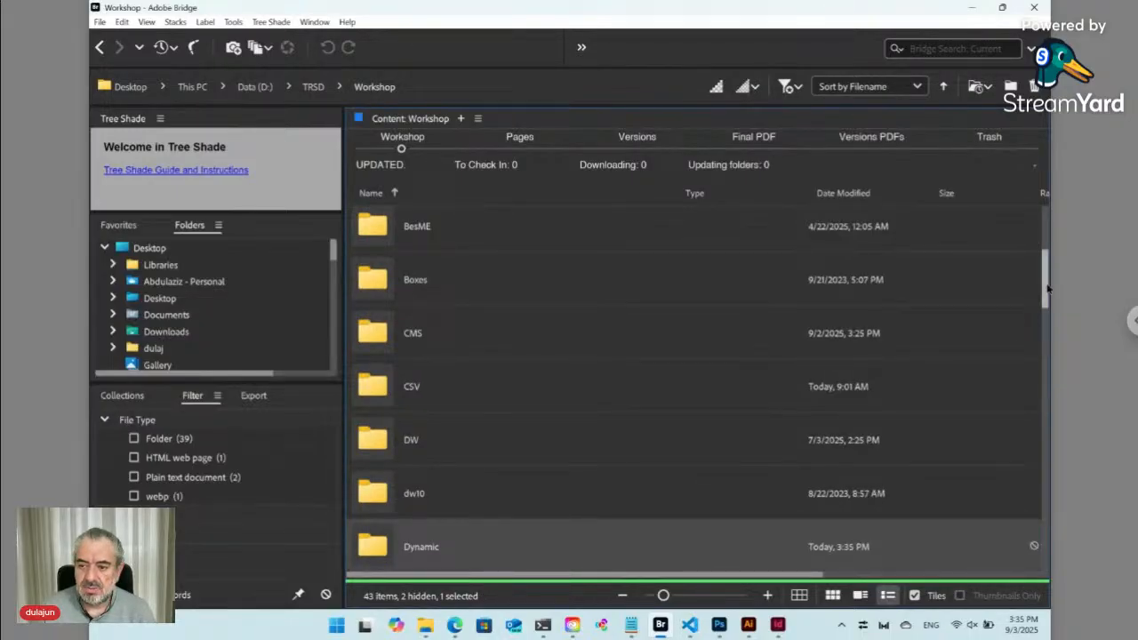
pyautogui.scroll(-2, 1043, 316)
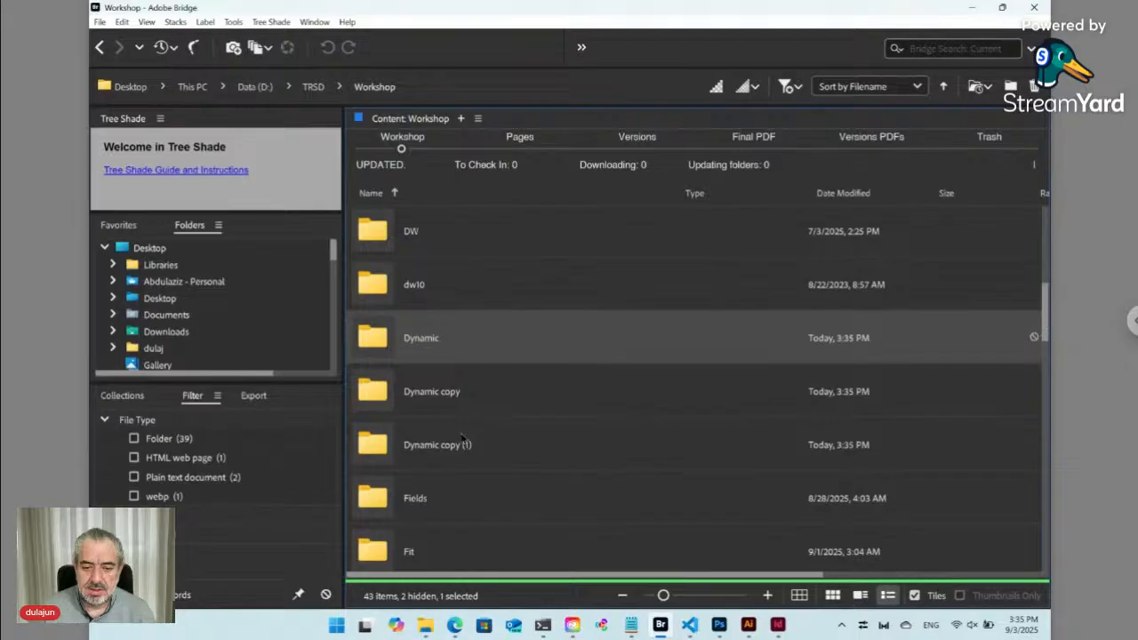
pyautogui.click(379, 406)
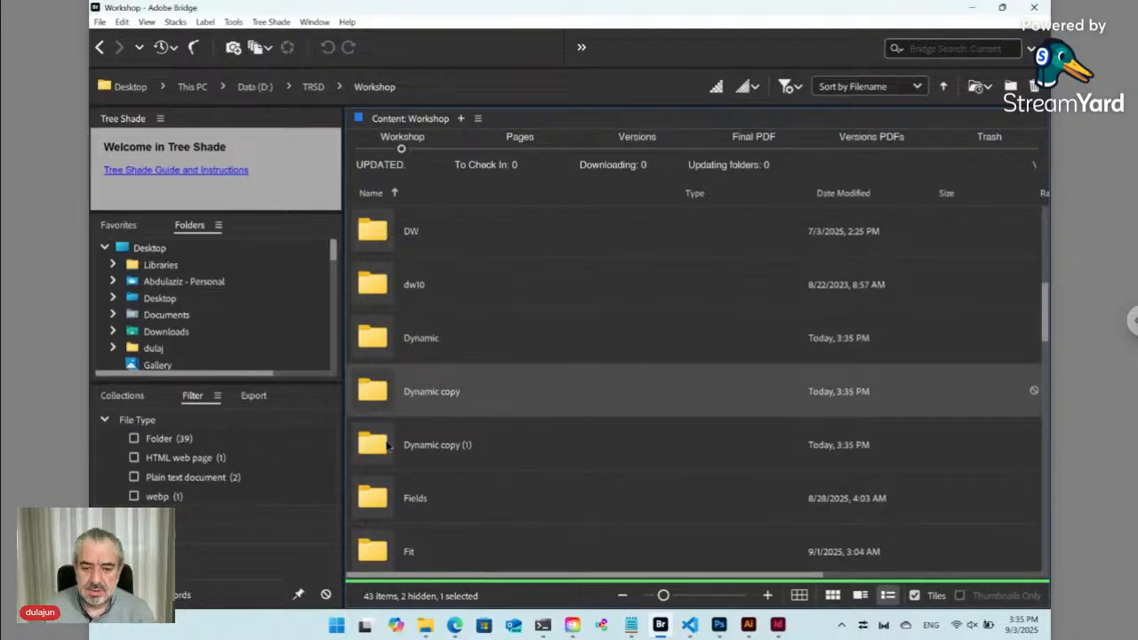
pyautogui.keyDown('ctrl'); pyautogui.click(388, 448); pyautogui.keyUp('ctrl')
pyautogui.click(271, 21)
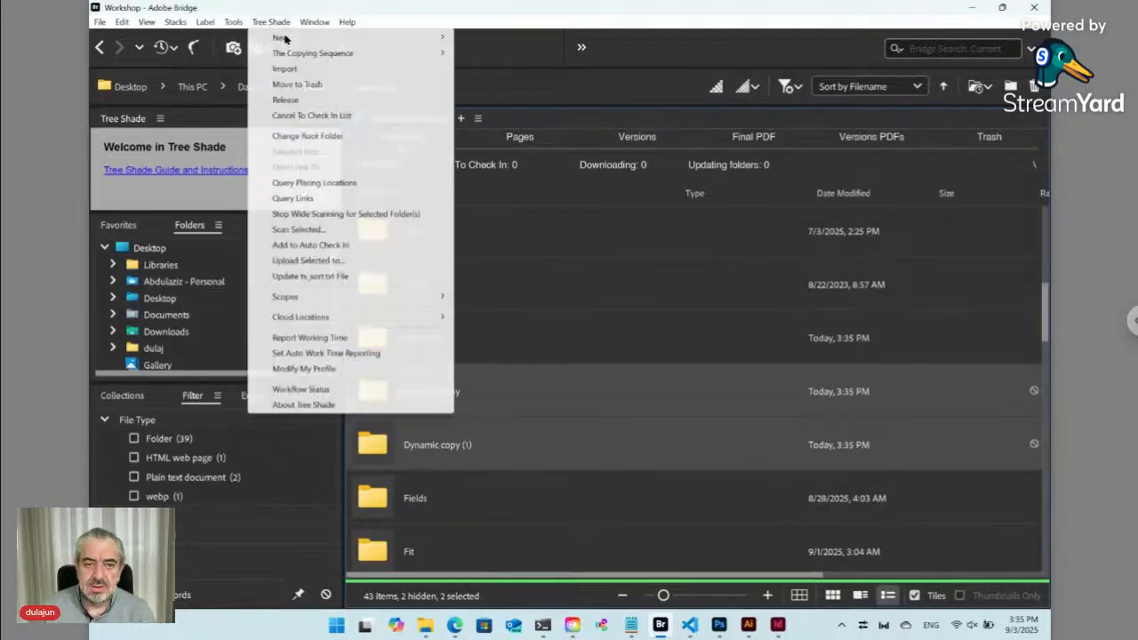
pyautogui.click(310, 85)
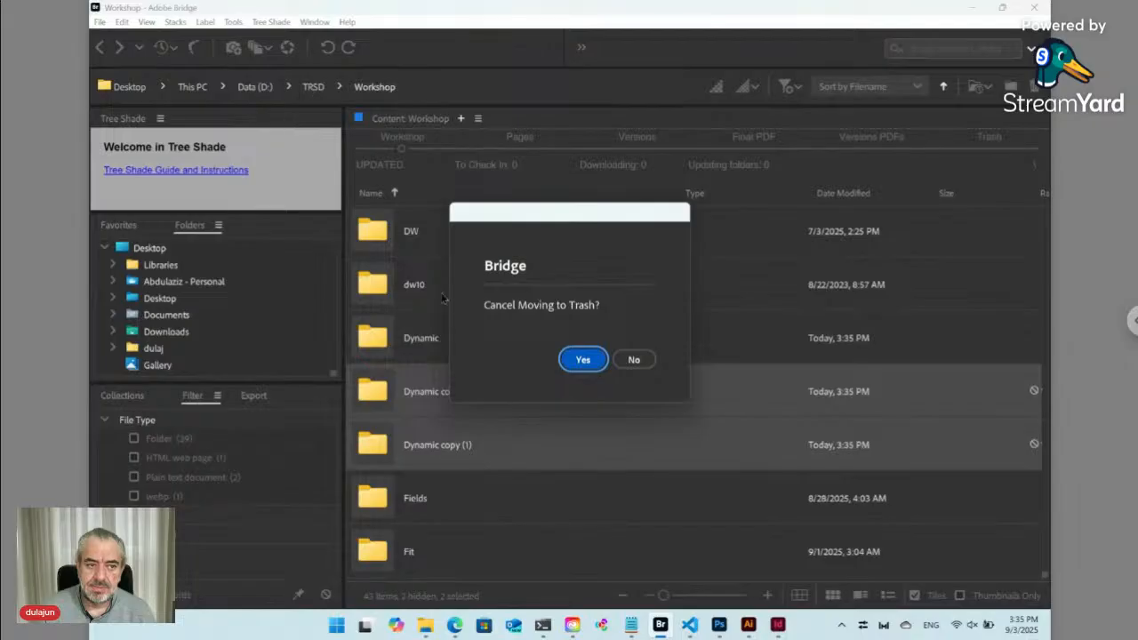
pyautogui.click(632, 360)
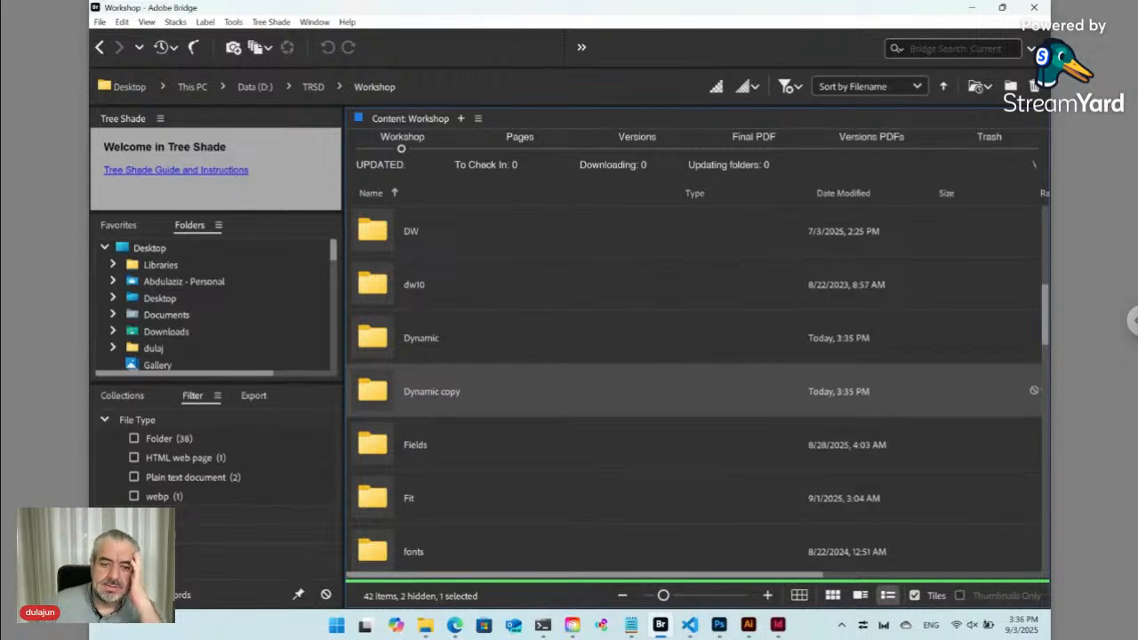
# Step: Move the remaining Dynamic copy folder to the TreeShade trash and go through with the removal
pyautogui.click(483, 338)
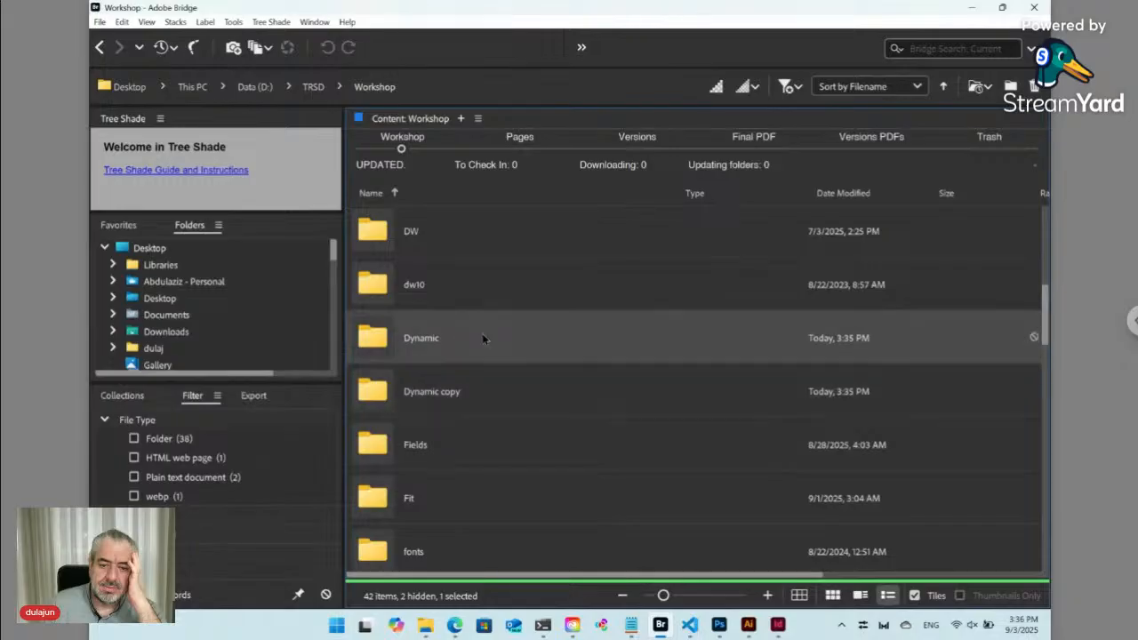
pyautogui.click(374, 396)
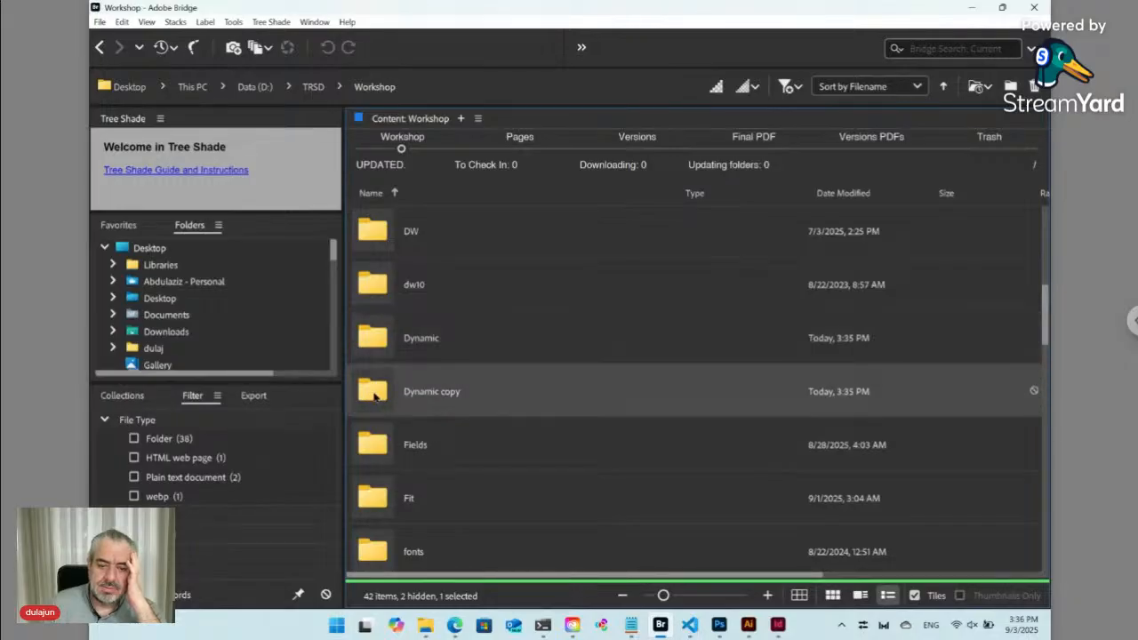
pyautogui.click(276, 22)
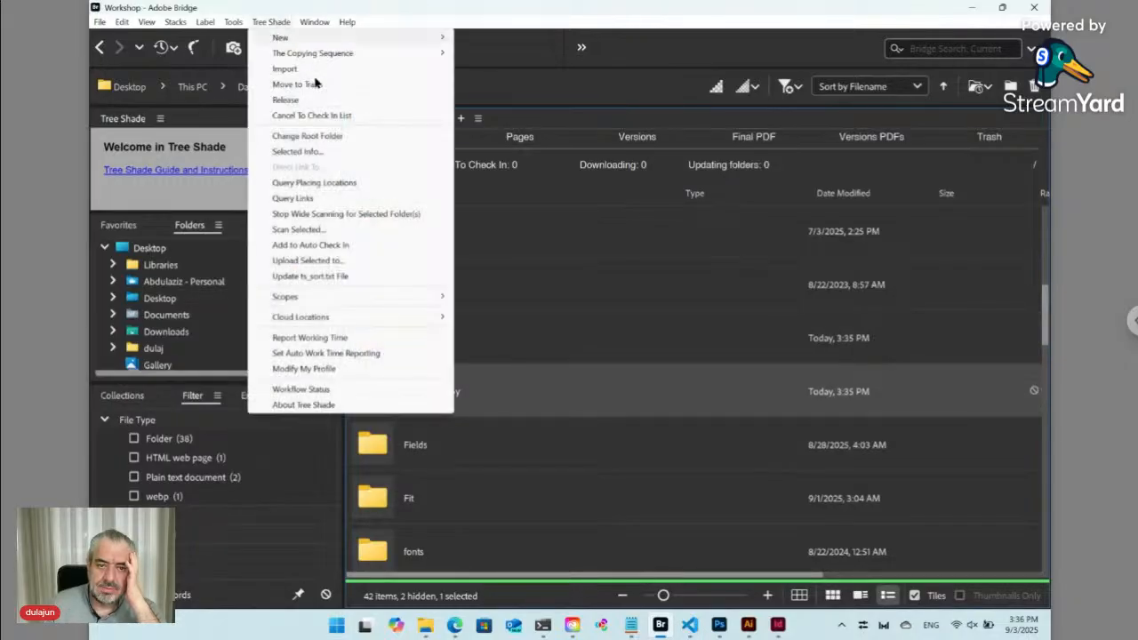
pyautogui.click(315, 85)
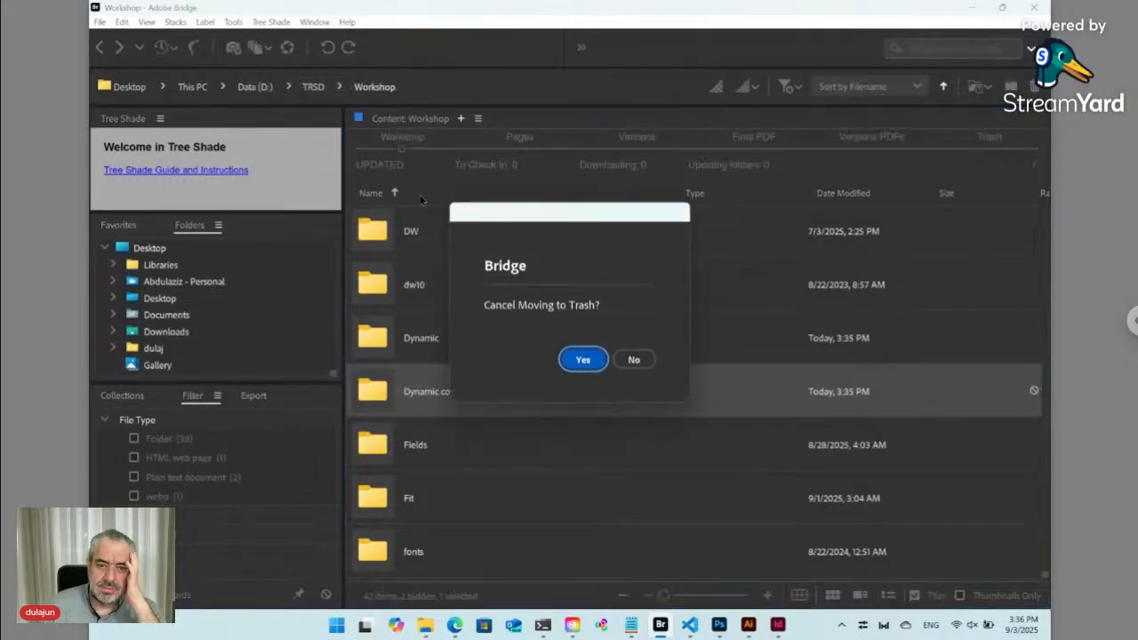
pyautogui.click(640, 360)
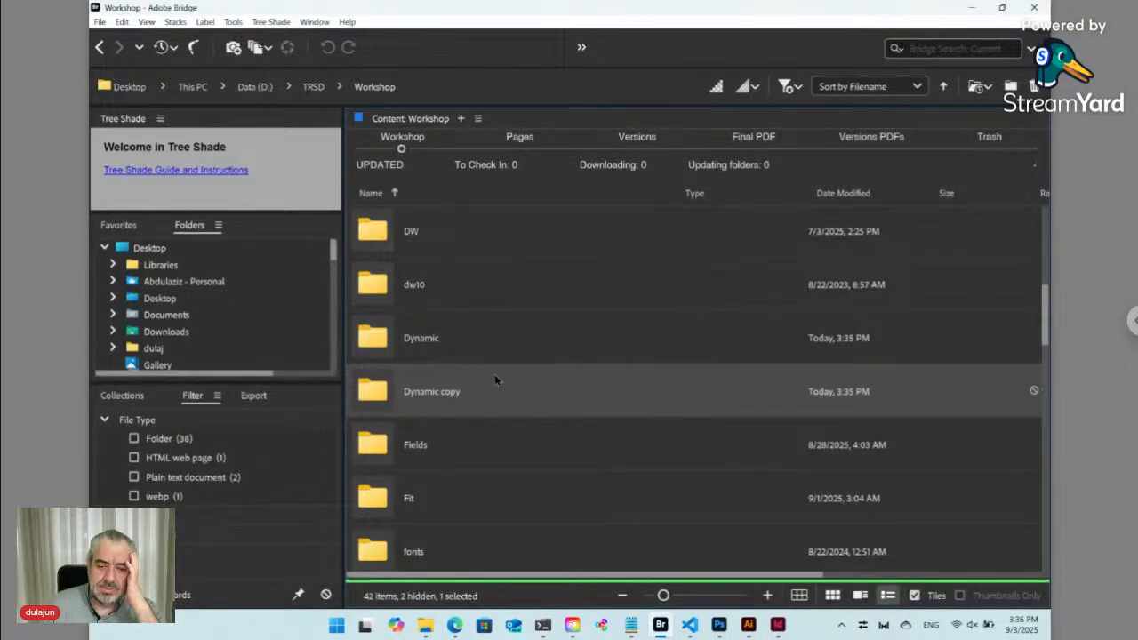
pyautogui.click(456, 450)
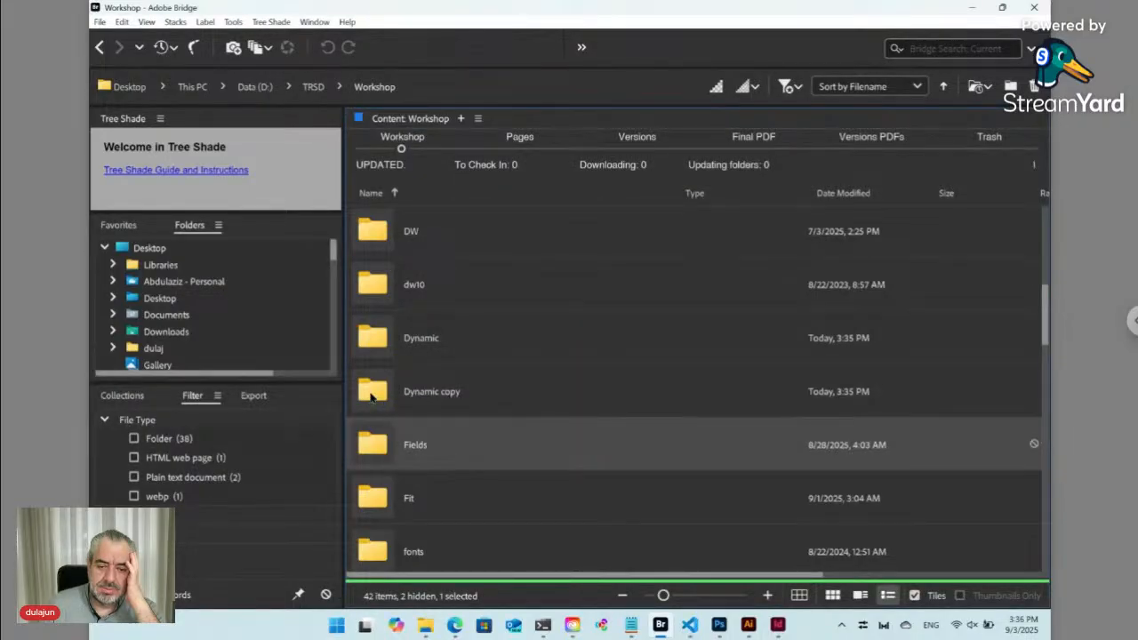
pyautogui.doubleClick(372, 396)
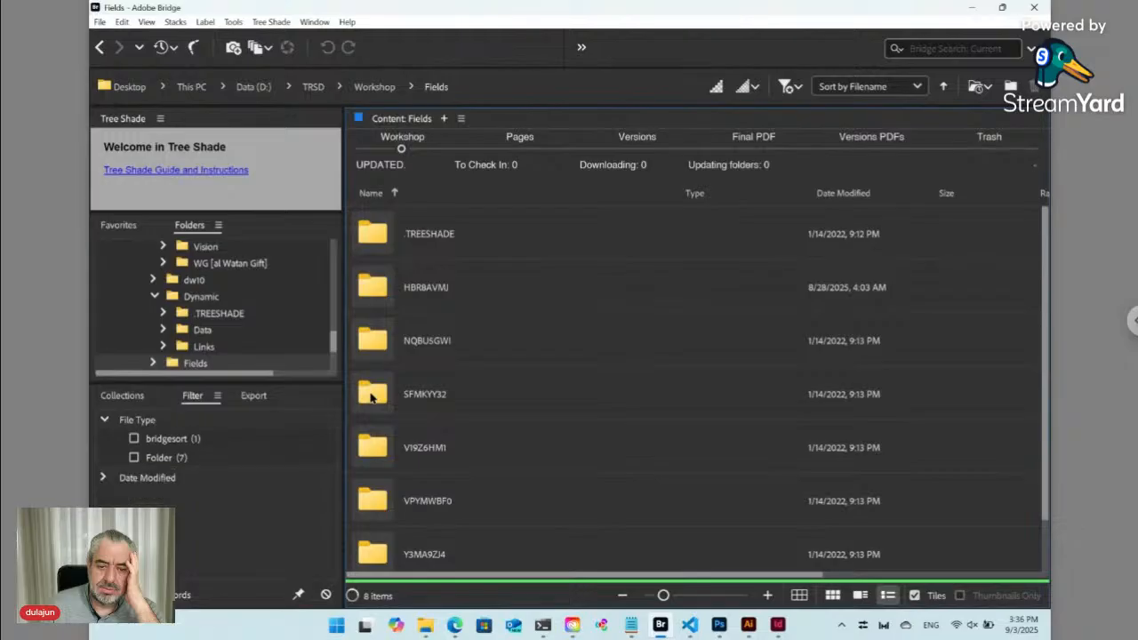
pyautogui.click(100, 47)
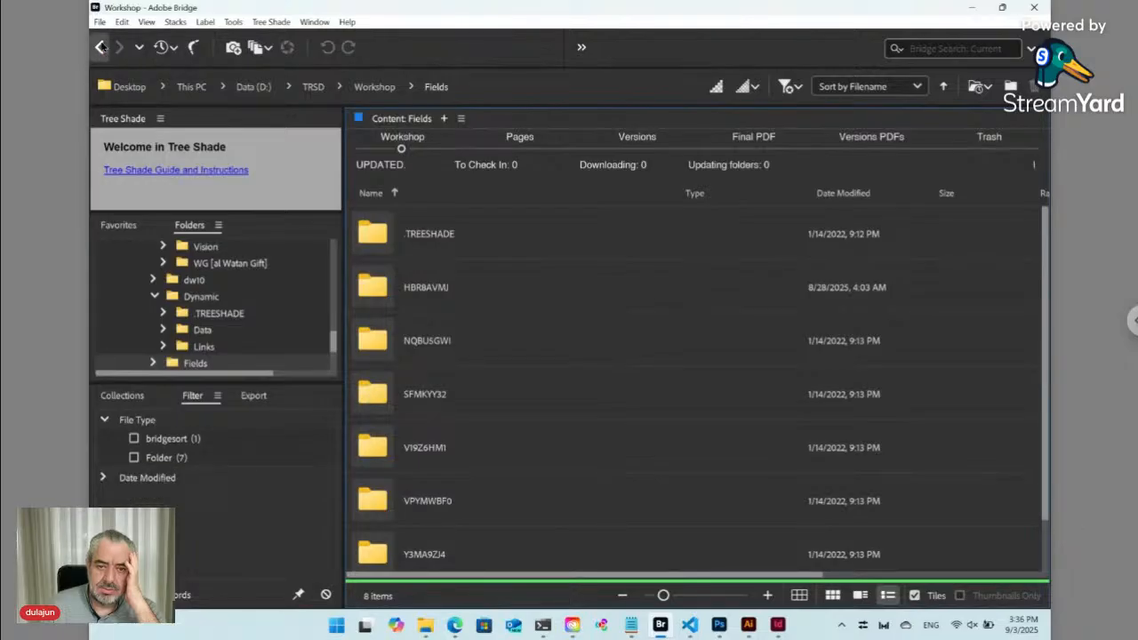
# Step: Duplicate the Dynamic folder within the Workshop folder
pyautogui.click(458, 497)
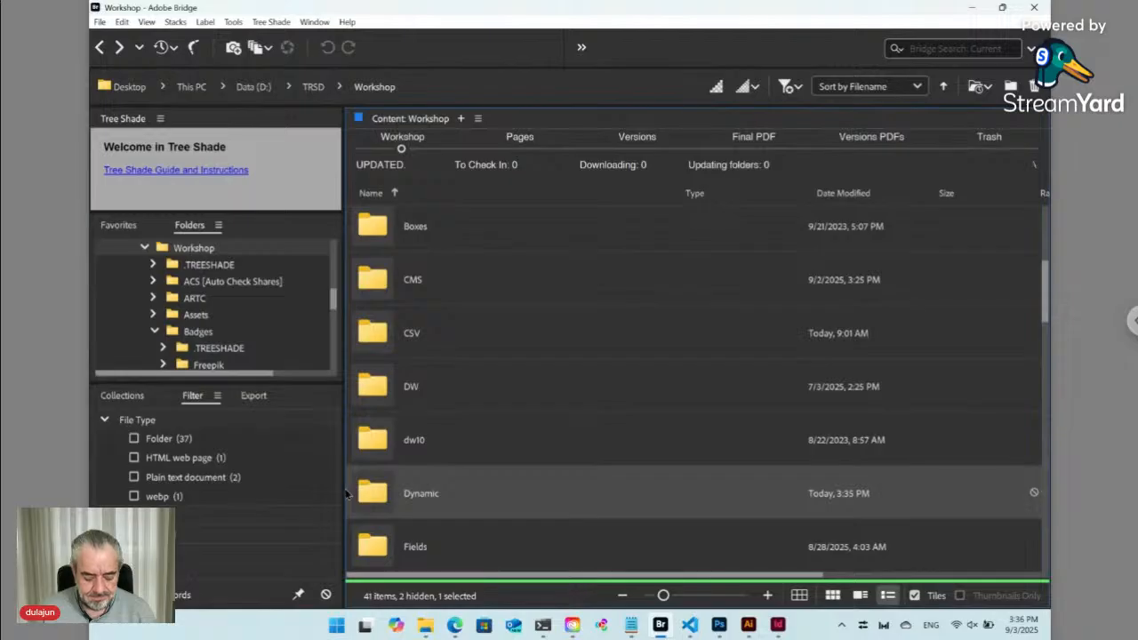
pyautogui.click(347, 495)
pyautogui.hotkey('ctrl', 'v')
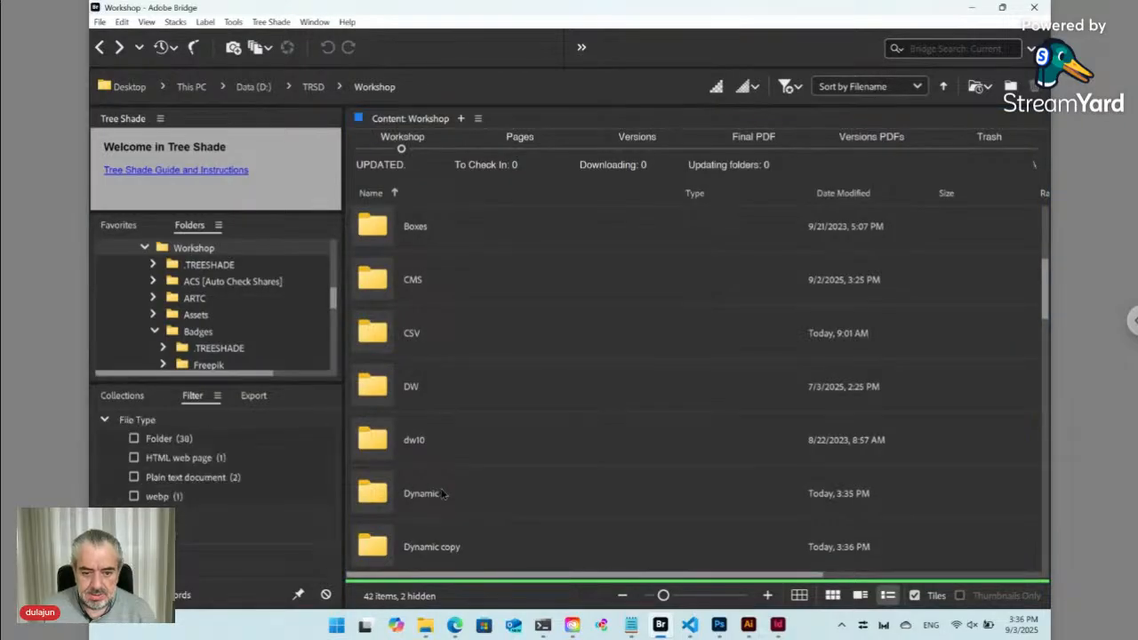
# Step: Rename the duplicated Dynamic folder as Dynamic 2
pyautogui.click(459, 547)
pyautogui.click(447, 548)
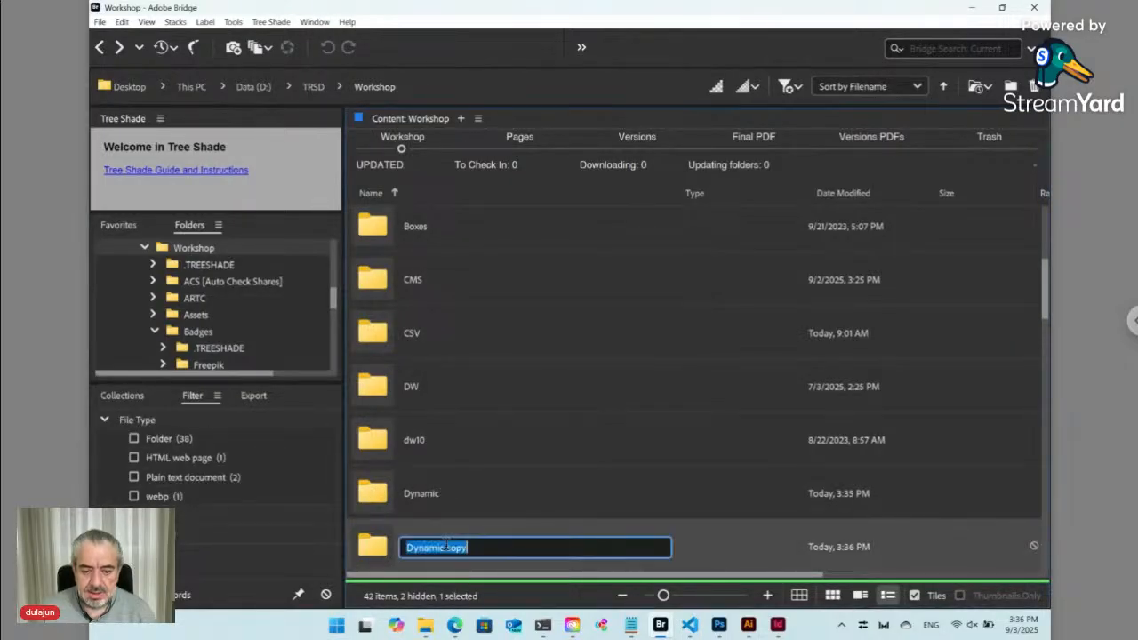
pyautogui.press('Right')
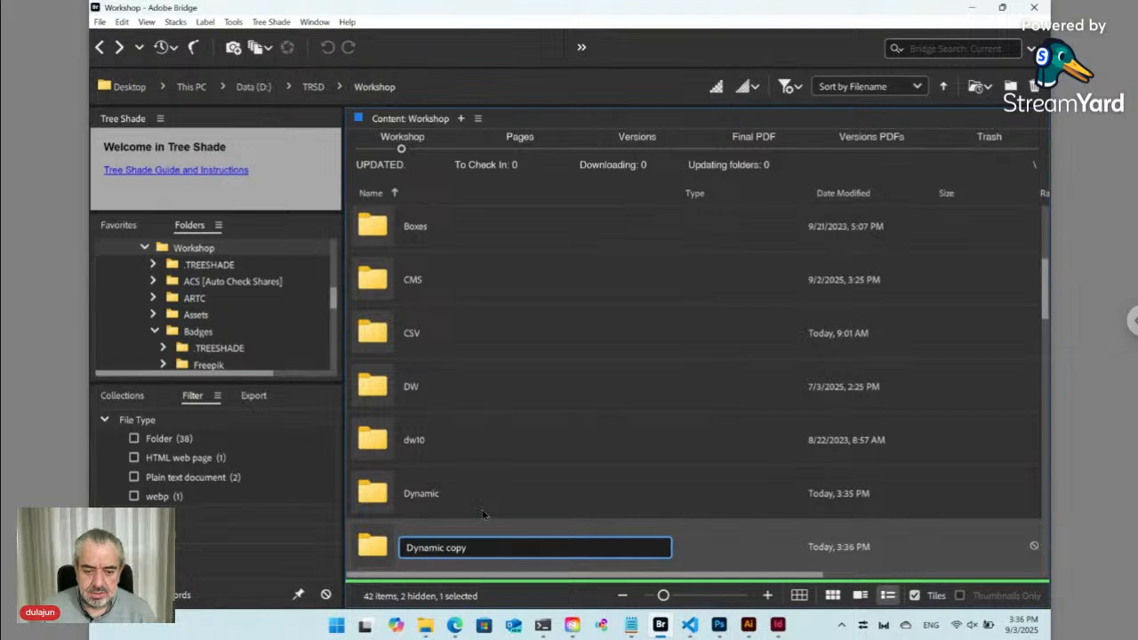
pyautogui.hotkey('shift', 'Left')
pyautogui.hotkey('shift', 'Left')
pyautogui.hotkey('shift', 'Left')
pyautogui.hotkey('shift', 'Left')
pyautogui.write('2')
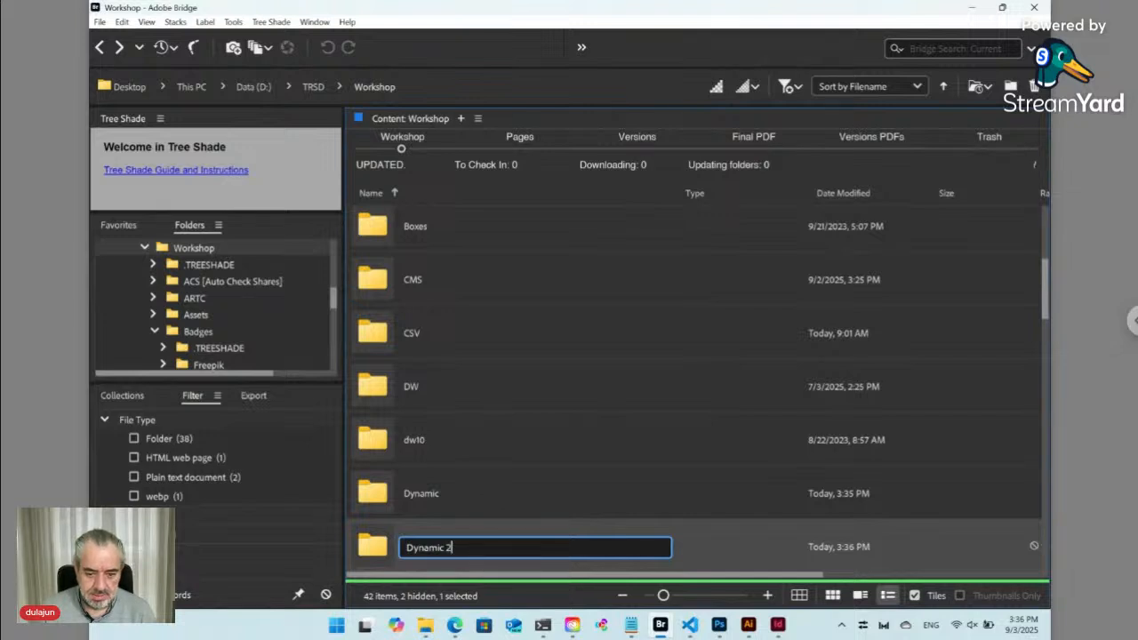
pyautogui.press('Return')
# Step: Go into the Links folder of Dynamic 2 and open its Tablet.jpg in Photoshop
pyautogui.press('Return')
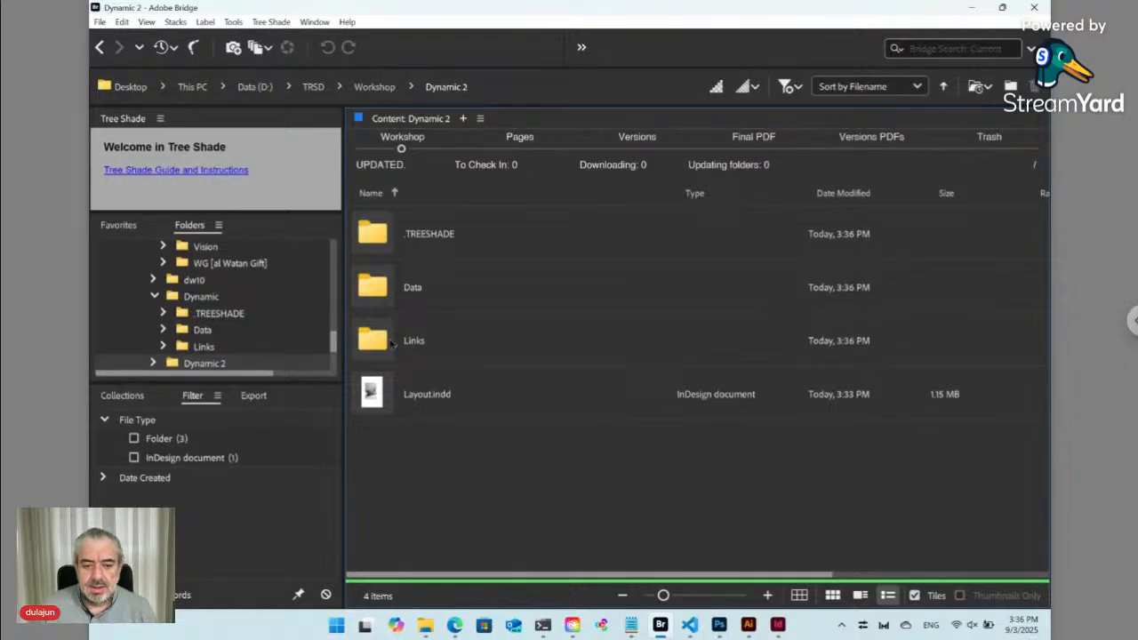
pyautogui.doubleClick(389, 343)
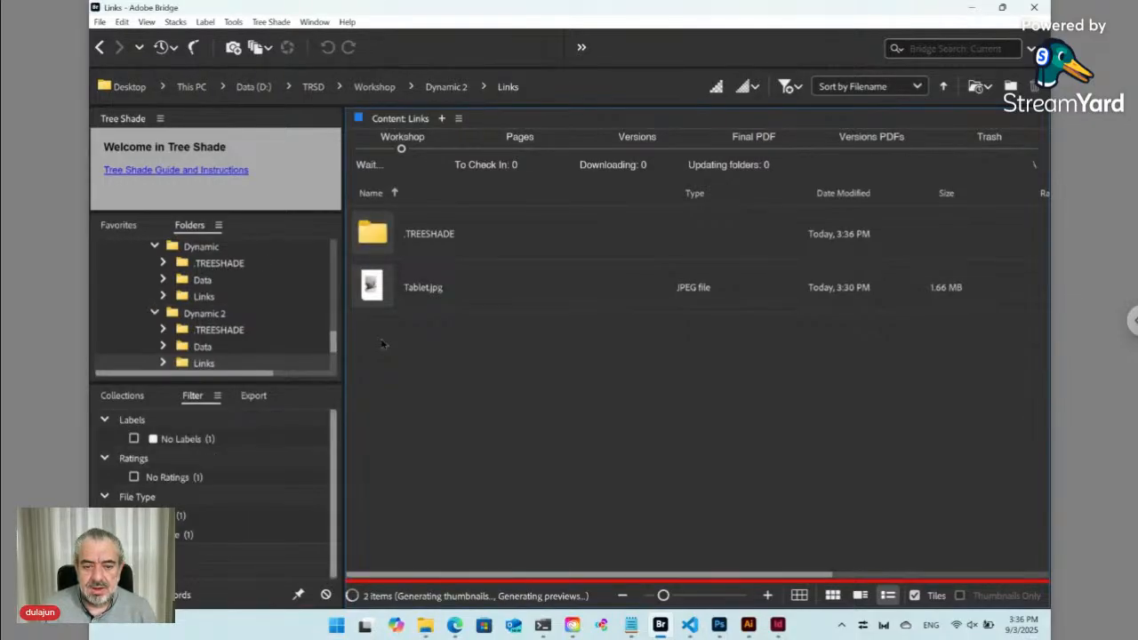
pyautogui.click(377, 288)
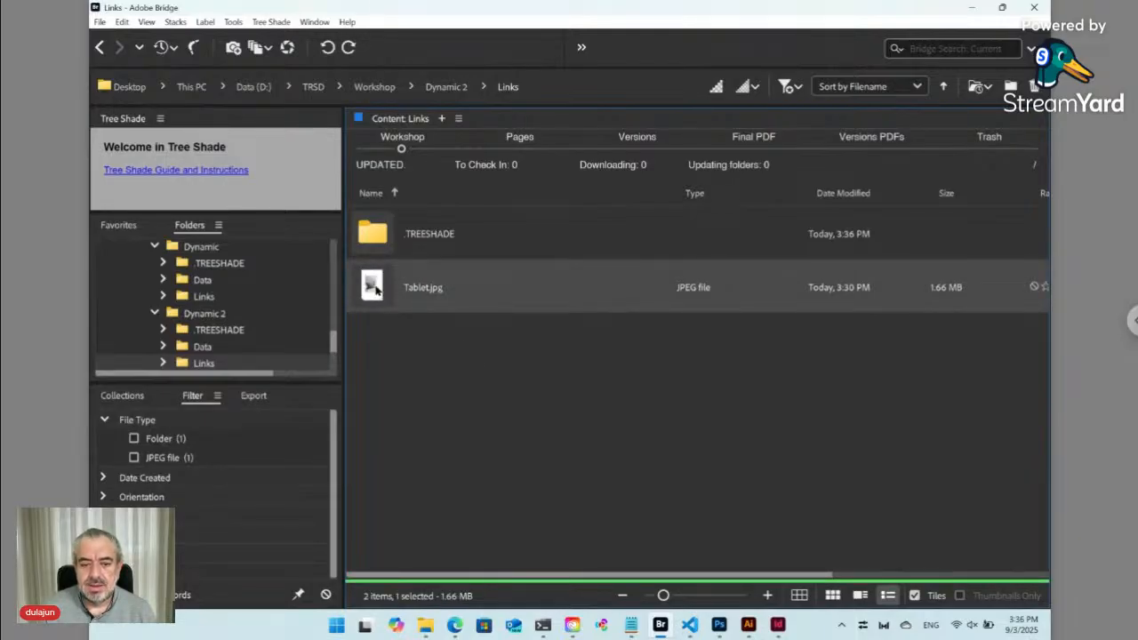
pyautogui.moveTo(375, 290); pyautogui.dragTo(596, 432)
pyautogui.hotkey('alt', 'Tab')
pyautogui.hotkey('alt', 'Tab')
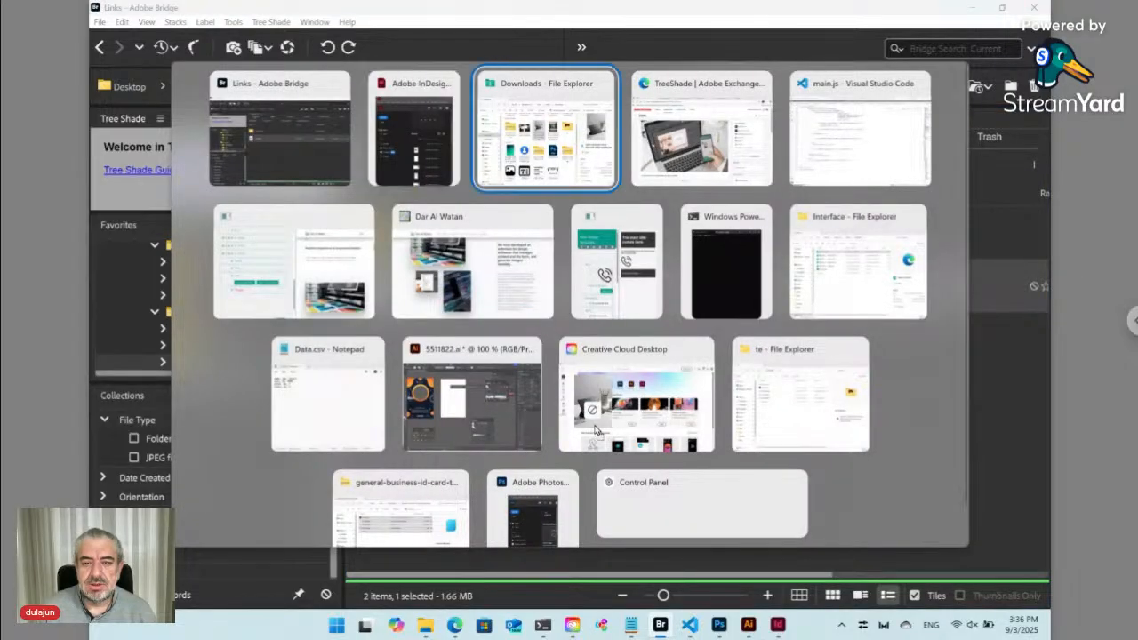
pyautogui.hotkey('alt', 'Tab')
pyautogui.hotkey('alt', 'Tab')
pyautogui.hotkey('alt', 'Tab')
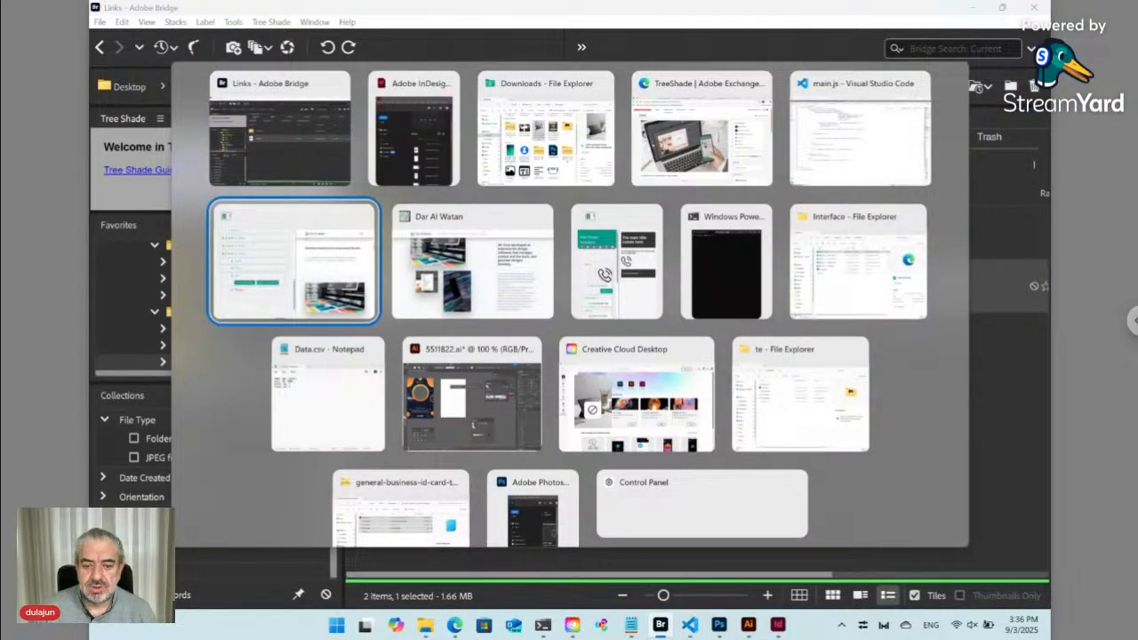
pyautogui.hotkey('alt', 'Tab')
pyautogui.hotkey('alt', 'Tab')
pyautogui.hotkey('alt', 'Tab')
pyautogui.hotkey('alt', 'Tab')
pyautogui.hotkey('alt', 'Tab')
pyautogui.hotkey('alt', 'Tab')
pyautogui.hotkey('alt', 'Tab')
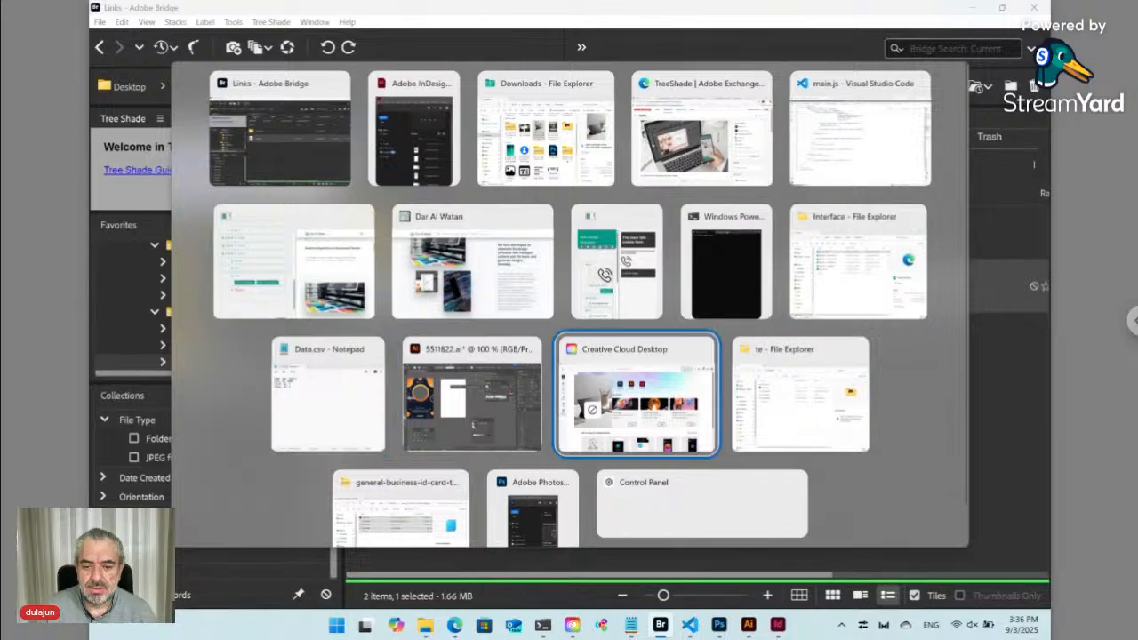
pyautogui.hotkey('alt', 'Tab')
pyautogui.hotkey('alt', 'Tab')
pyautogui.hotkey('alt', 'Tab')
pyautogui.moveTo(592, 411); pyautogui.dragTo(750, 419)
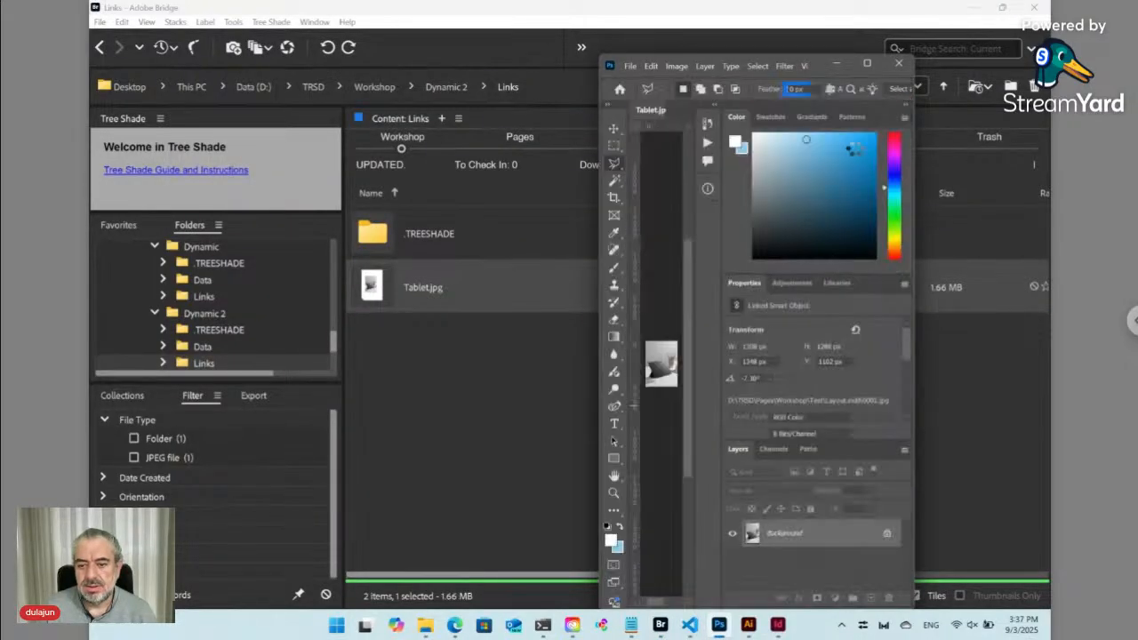
# Step: Maximize Photoshop, select a tall rectangular area across the tablet and fill it with the light blue background colour
pyautogui.click(867, 63)
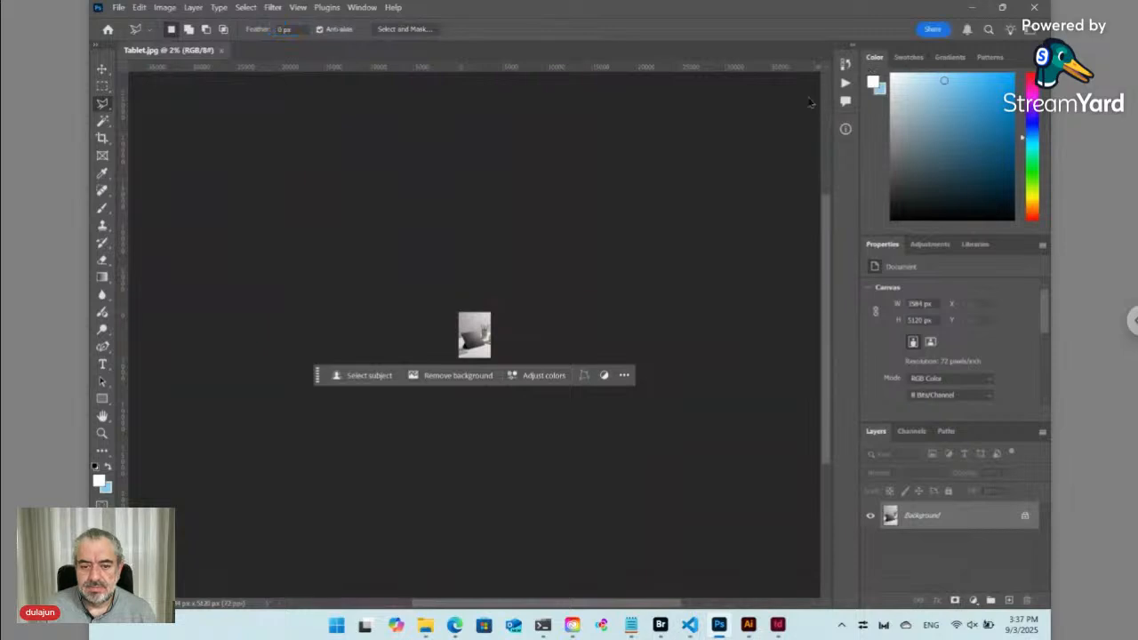
pyautogui.hotkey('ctrl', '+')
pyautogui.hotkey('ctrl', '+')
pyautogui.hotkey('ctrl', '+')
pyautogui.hotkey('ctrl', '+')
pyautogui.hotkey('ctrl', '+')
pyautogui.hotkey('ctrl', '+')
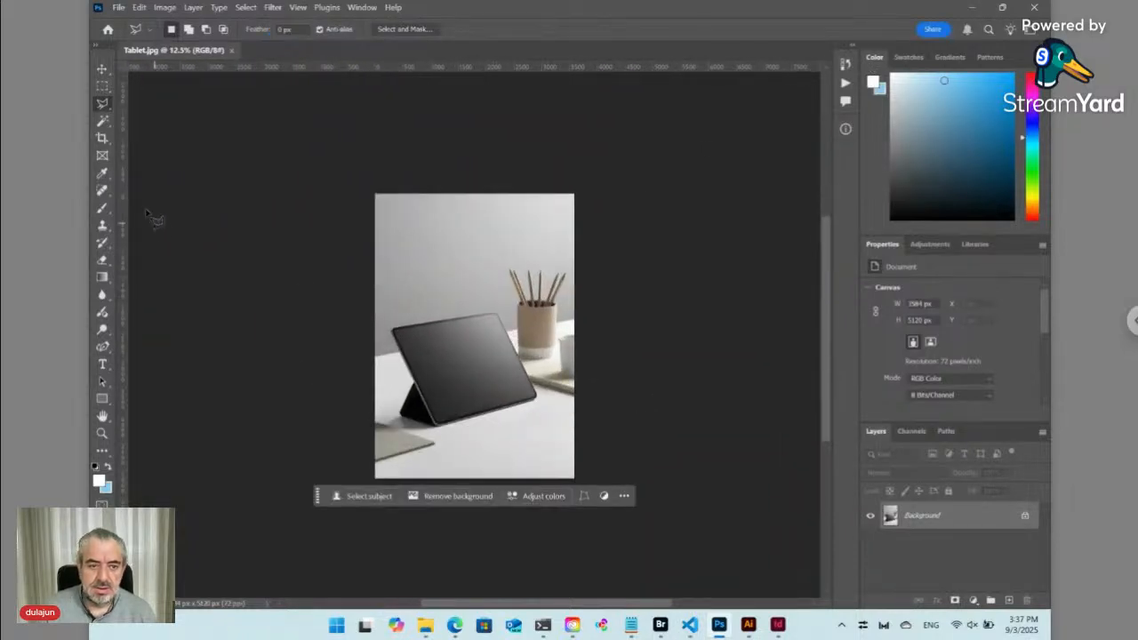
pyautogui.click(102, 85)
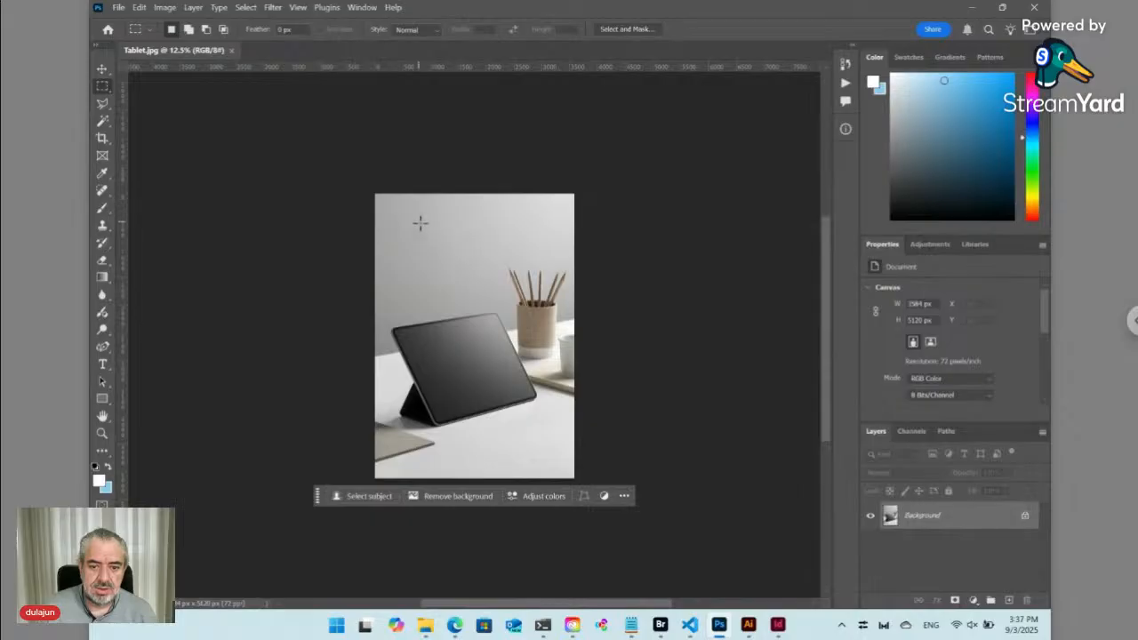
pyautogui.moveTo(419, 224); pyautogui.dragTo(510, 450)
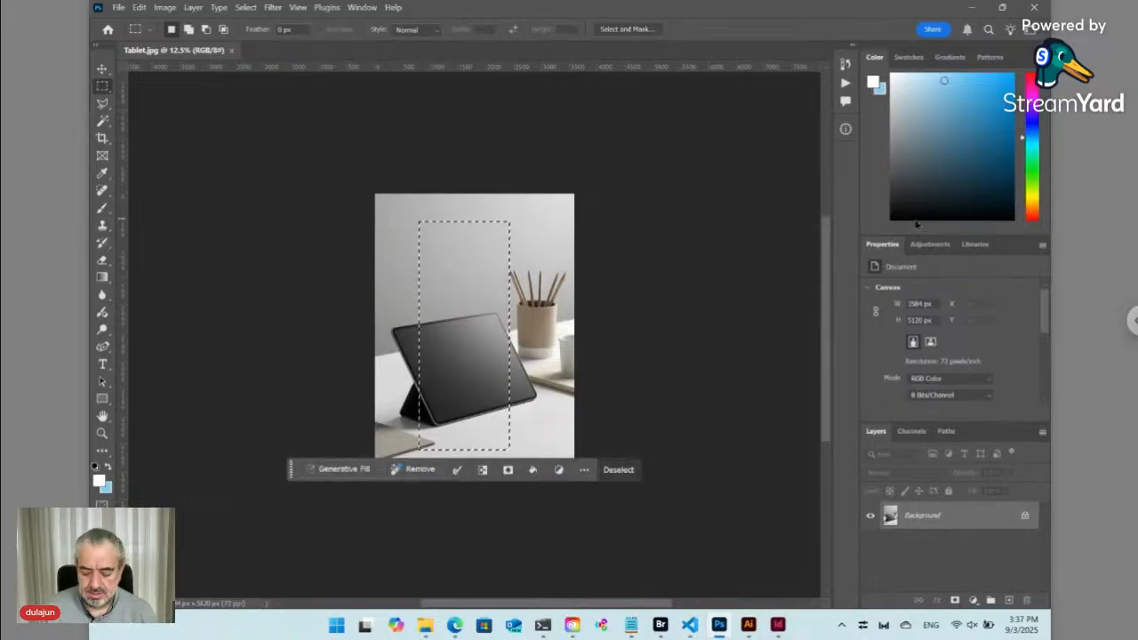
pyautogui.hotkey('alt', 'BackSpace')
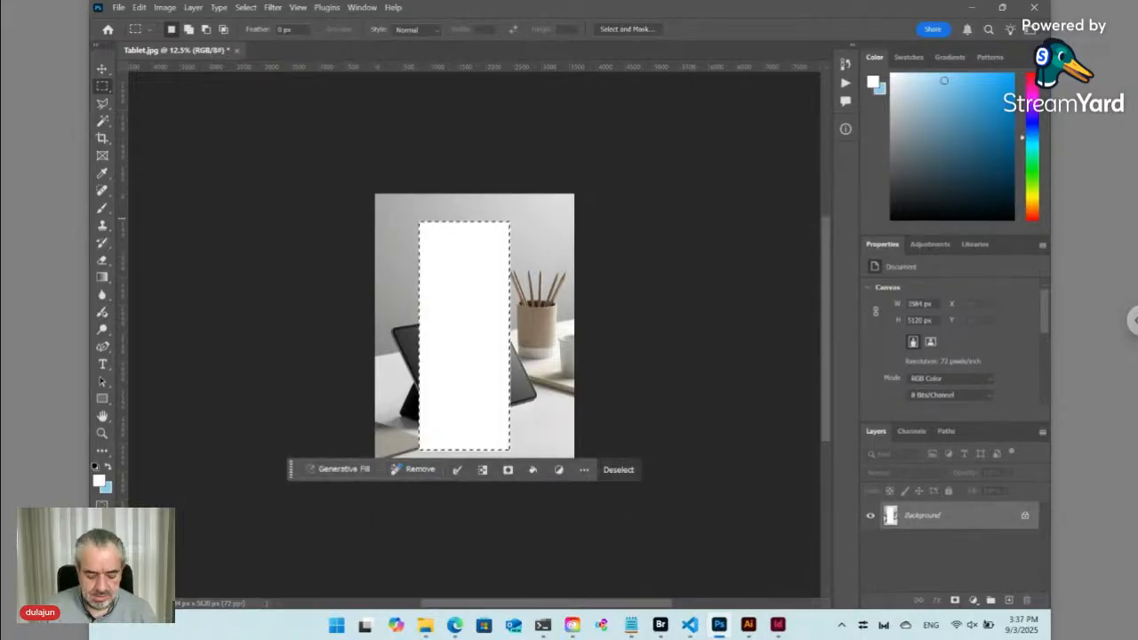
pyautogui.hotkey('ctrl', 'BackSpace')
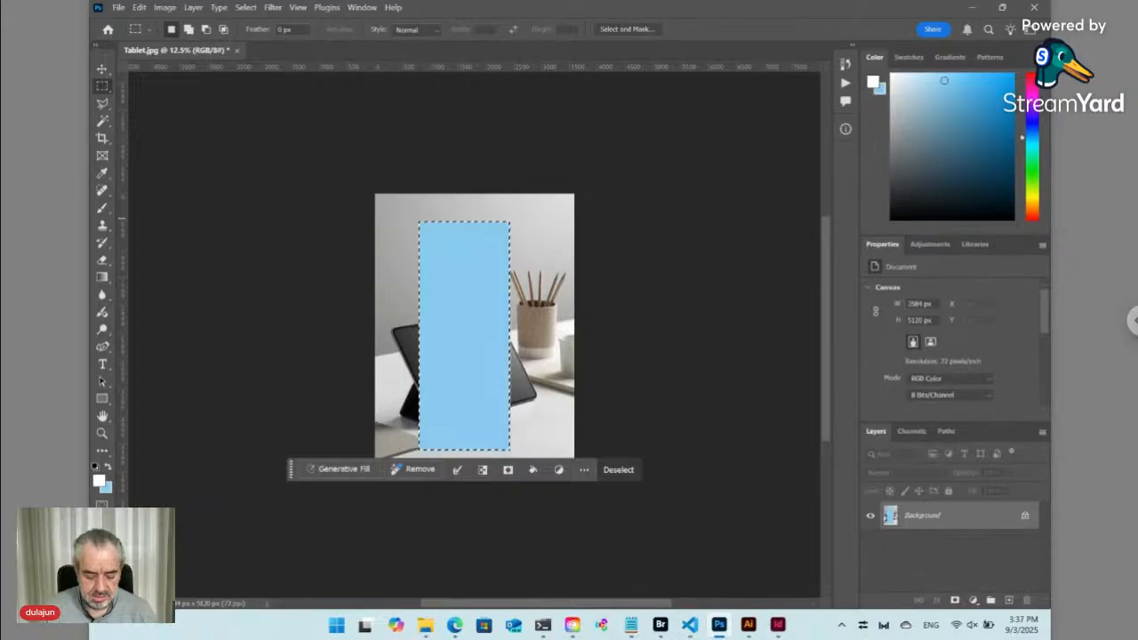
# Step: Save the edited Tablet.jpg and close it
pyautogui.hotkey('ctrl', 's')
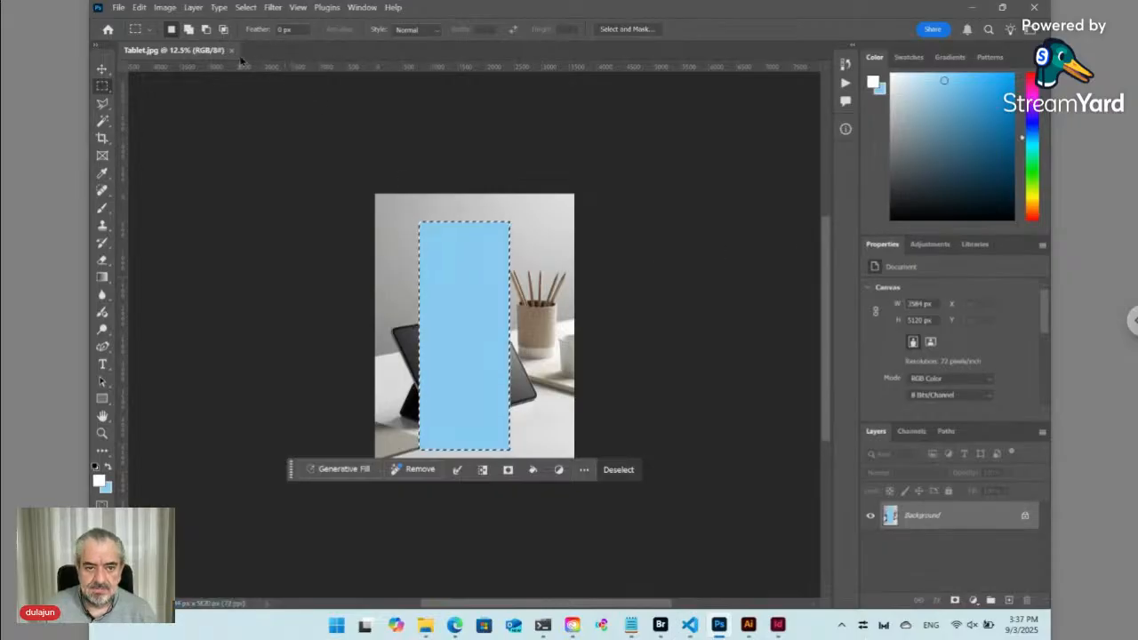
pyautogui.click(231, 51)
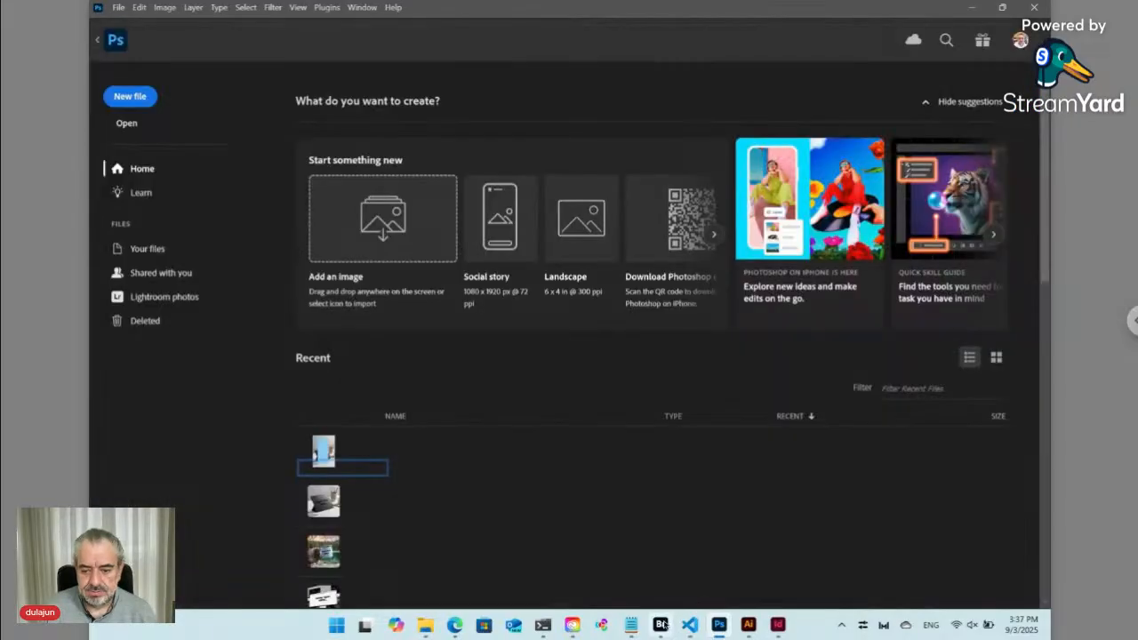
# Step: Switch to Bridge and remove the set thumbnail from Tablet.jpg in the Links folder of Dynamic 2
pyautogui.click(660, 625)
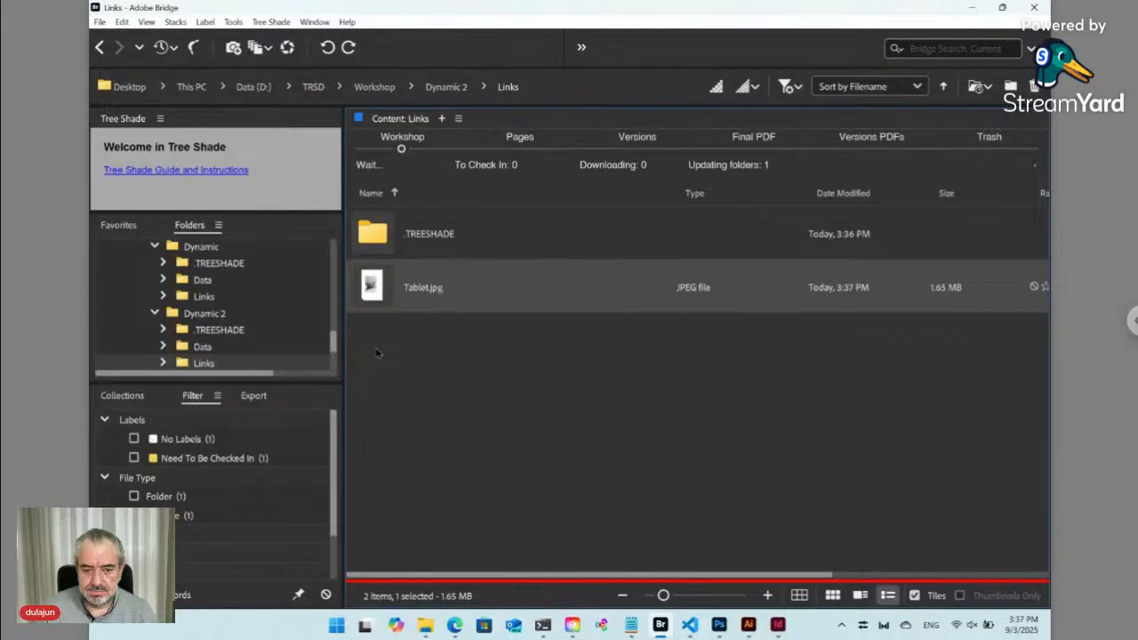
pyautogui.rightClick(371, 283)
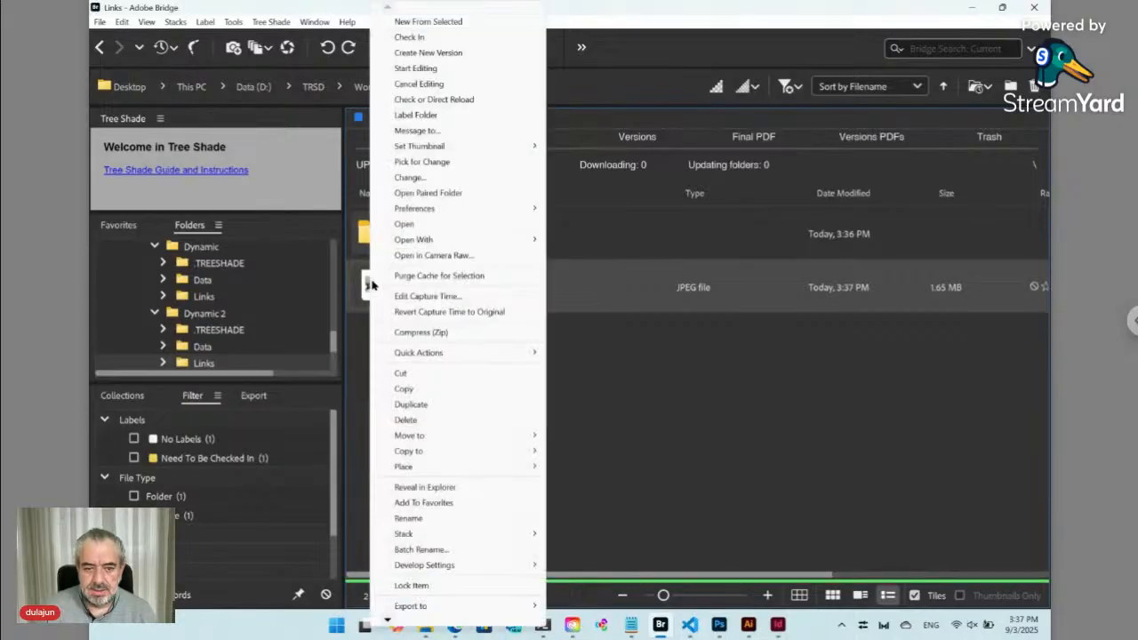
pyautogui.moveTo(453, 148)
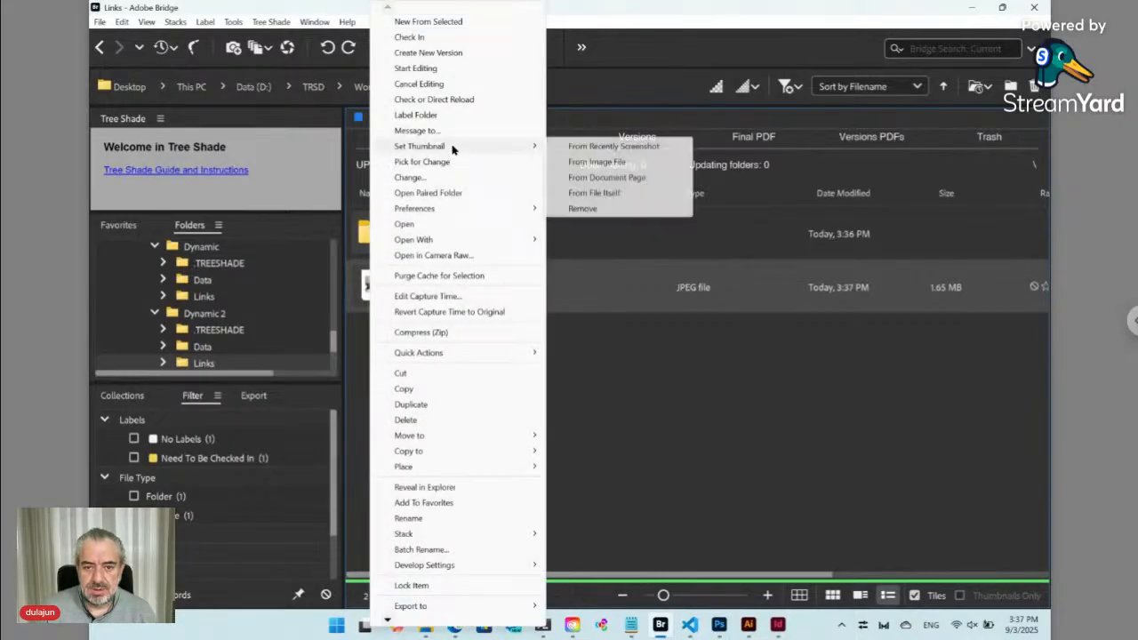
pyautogui.click(605, 211)
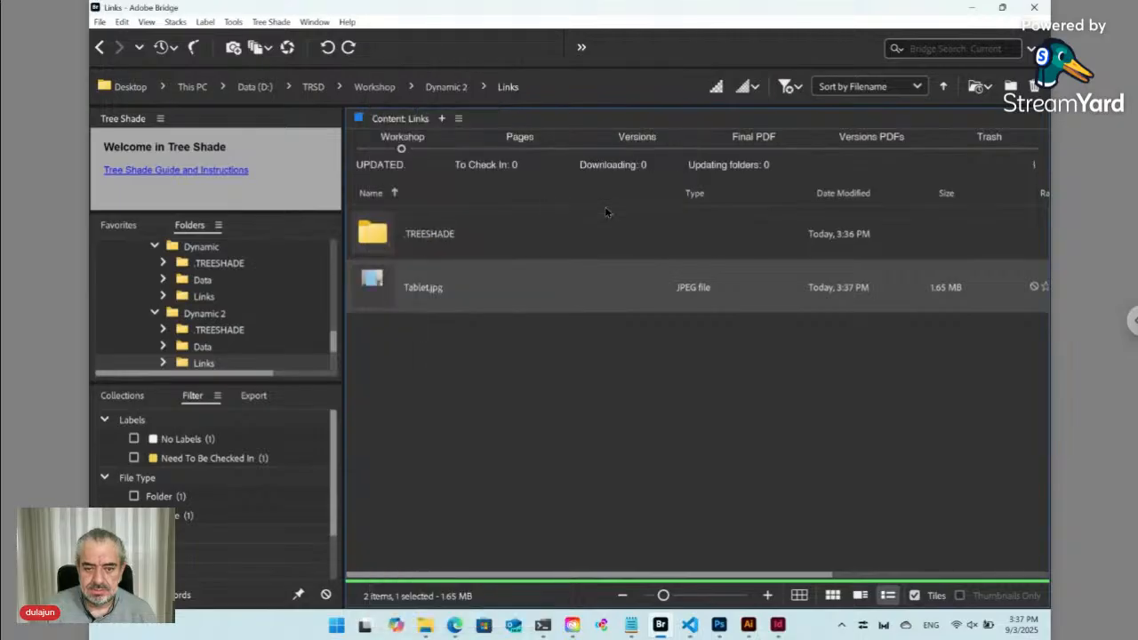
pyautogui.click(525, 348)
# Step: Go up to the Dynamic 2 folder, shrink the Bridge window and open Layout.indd in InDesign
pyautogui.click(446, 86)
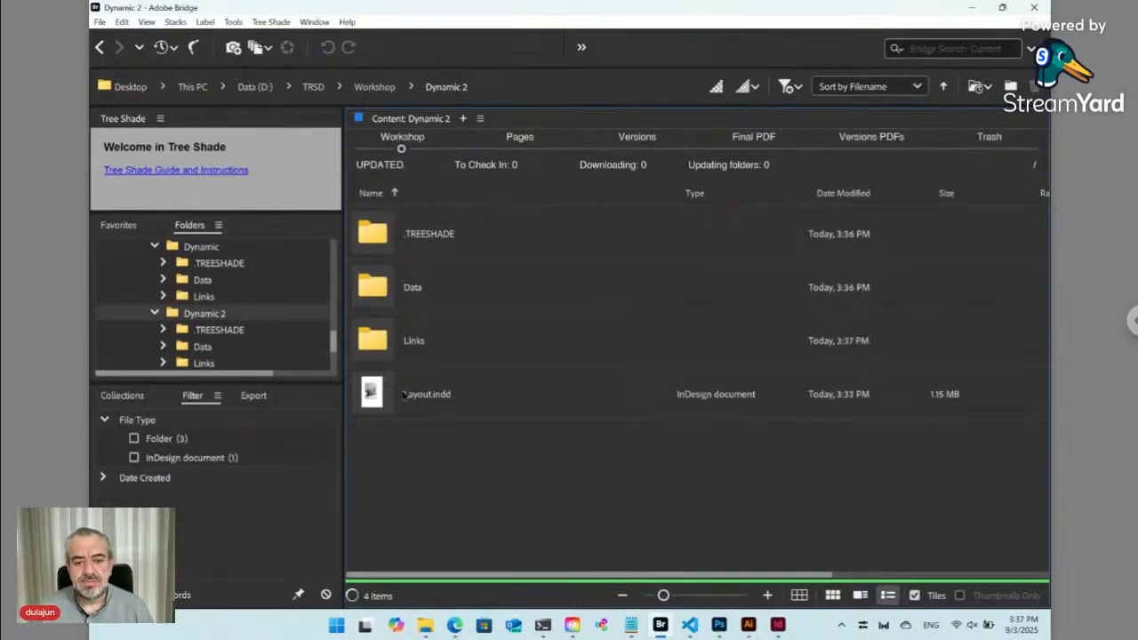
pyautogui.click(406, 394)
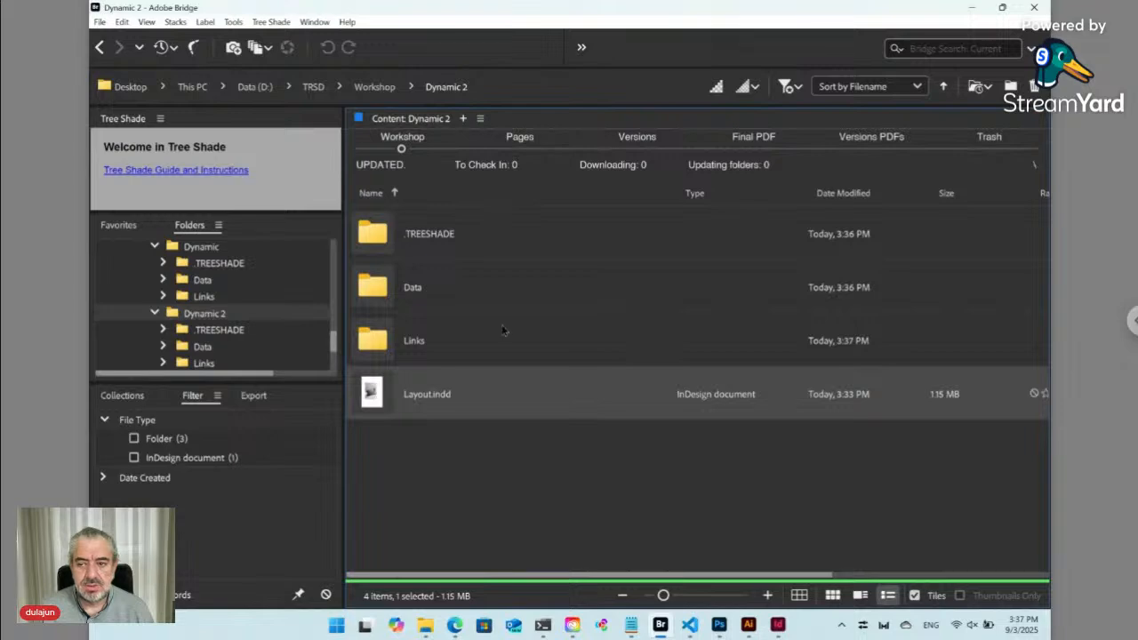
pyautogui.click(1004, 8)
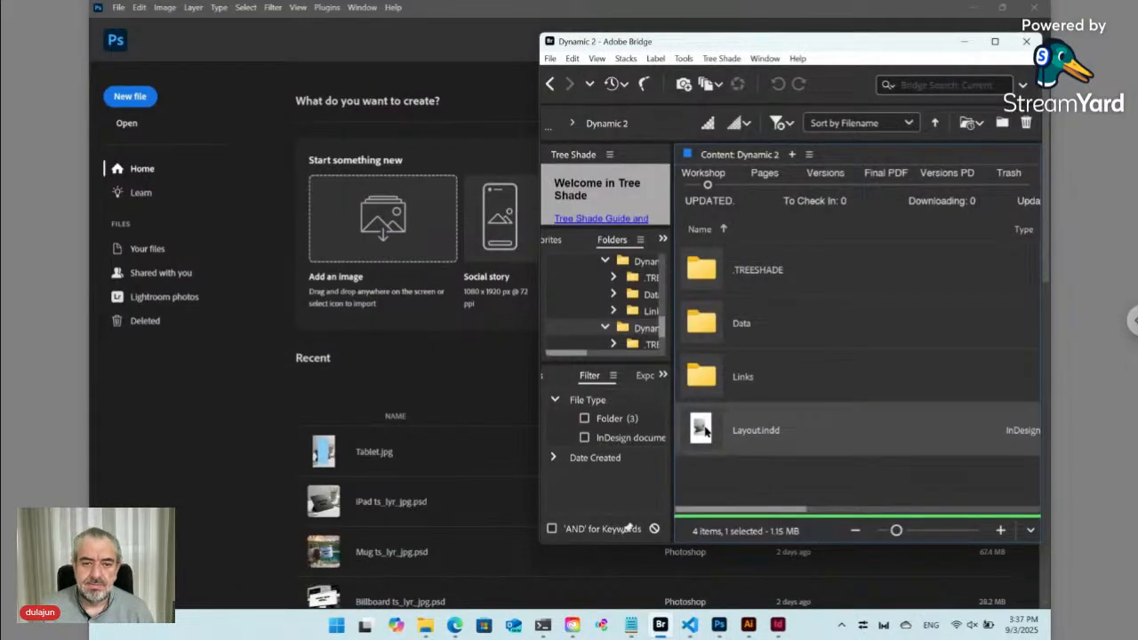
pyautogui.moveTo(705, 431); pyautogui.dragTo(369, 293)
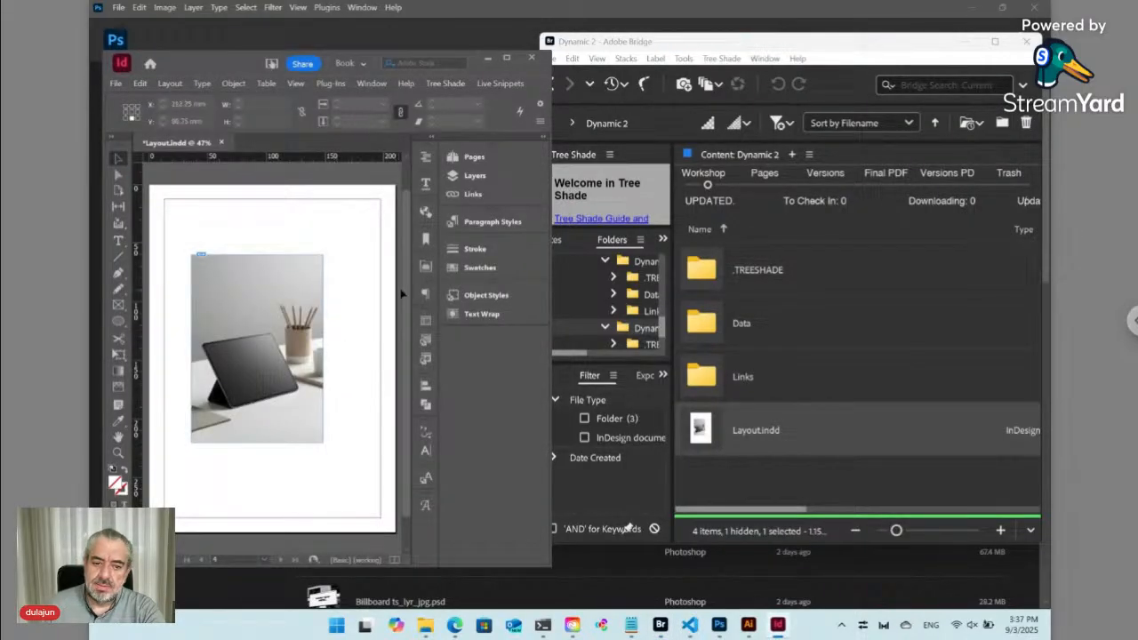
# Step: Review the links and Tree Shade options of Layout.indd, save the document and agree to check it in
pyautogui.click(473, 195)
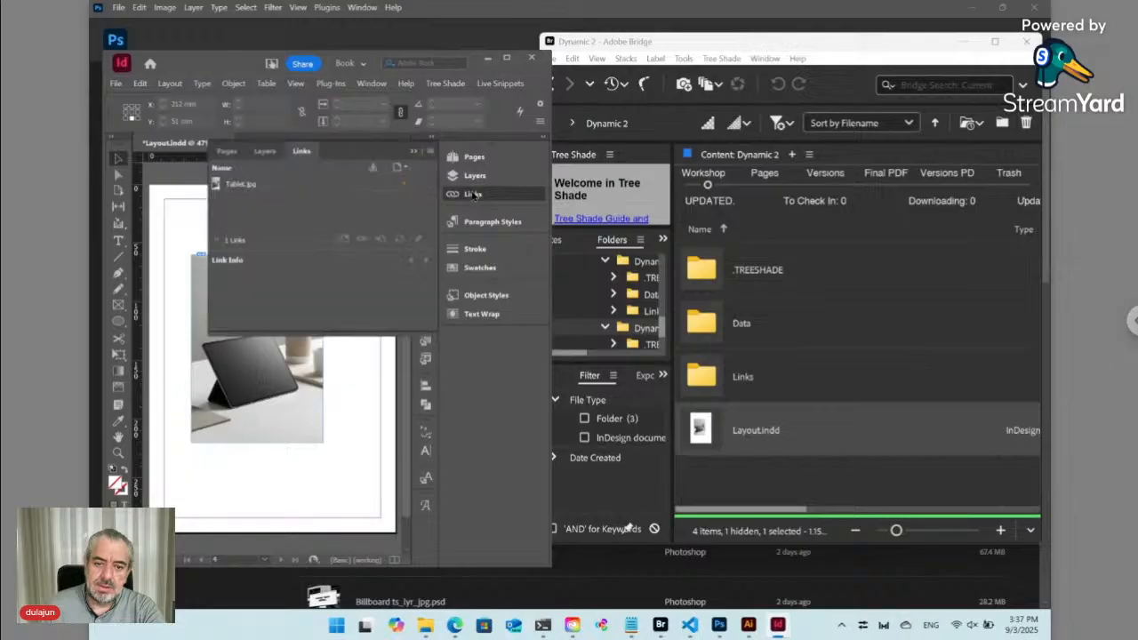
pyautogui.click(473, 195)
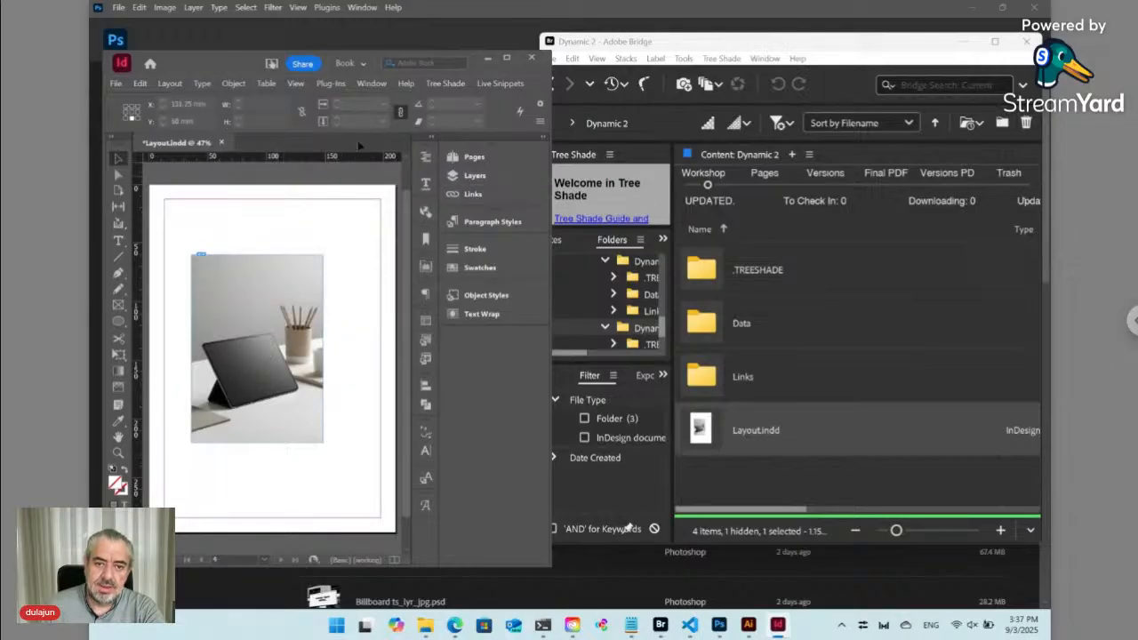
pyautogui.click(446, 83)
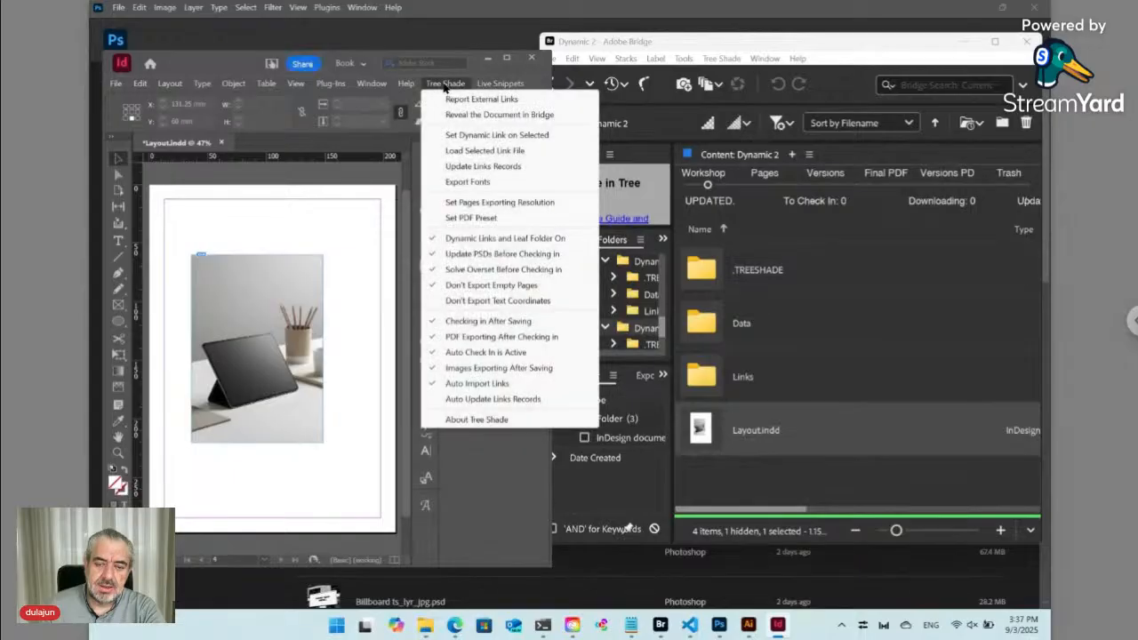
pyautogui.click(441, 87)
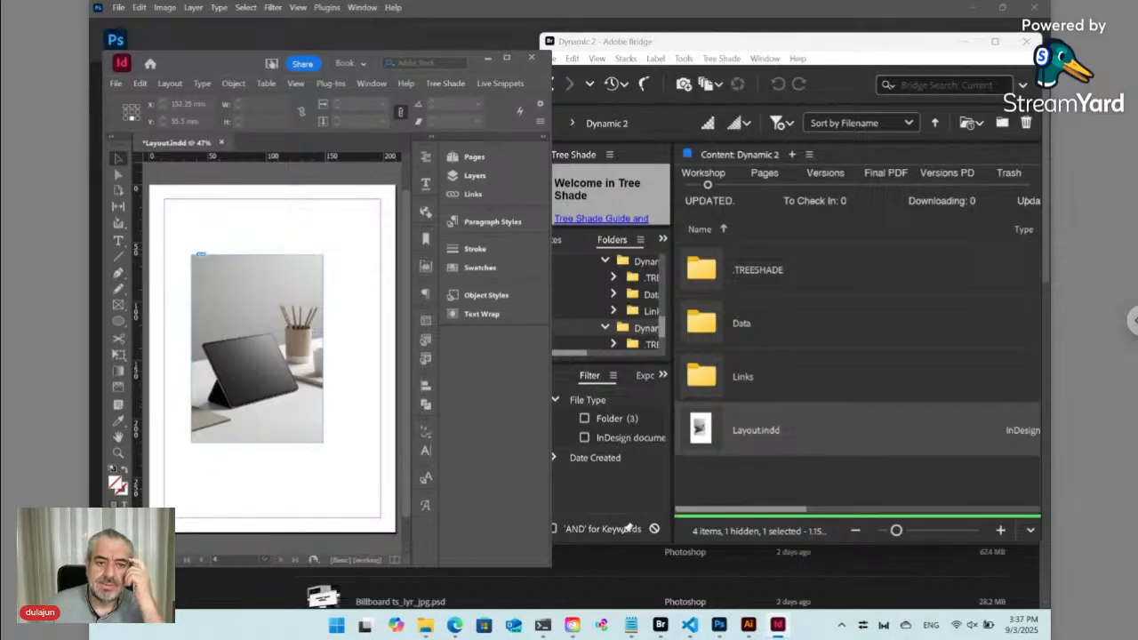
pyautogui.click(116, 82)
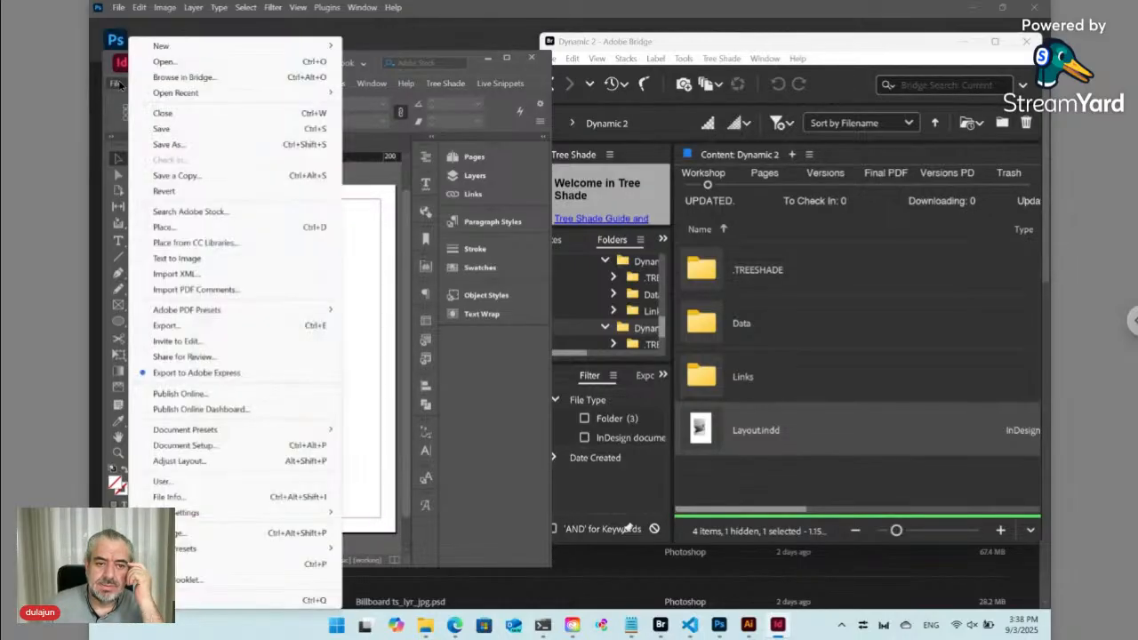
pyautogui.click(208, 132)
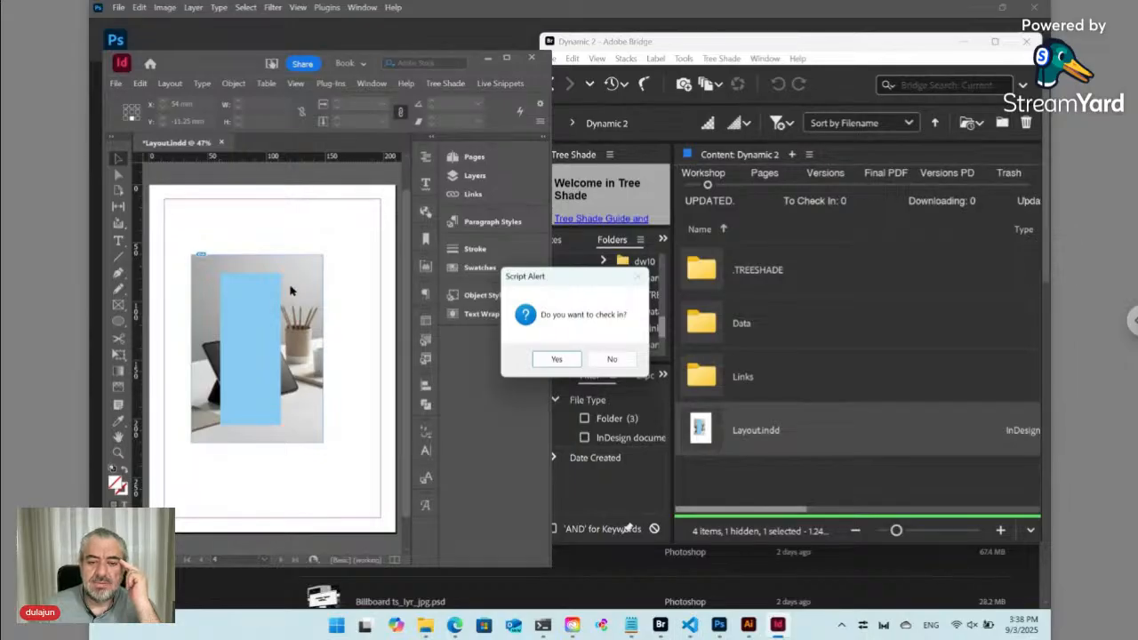
pyautogui.click(556, 358)
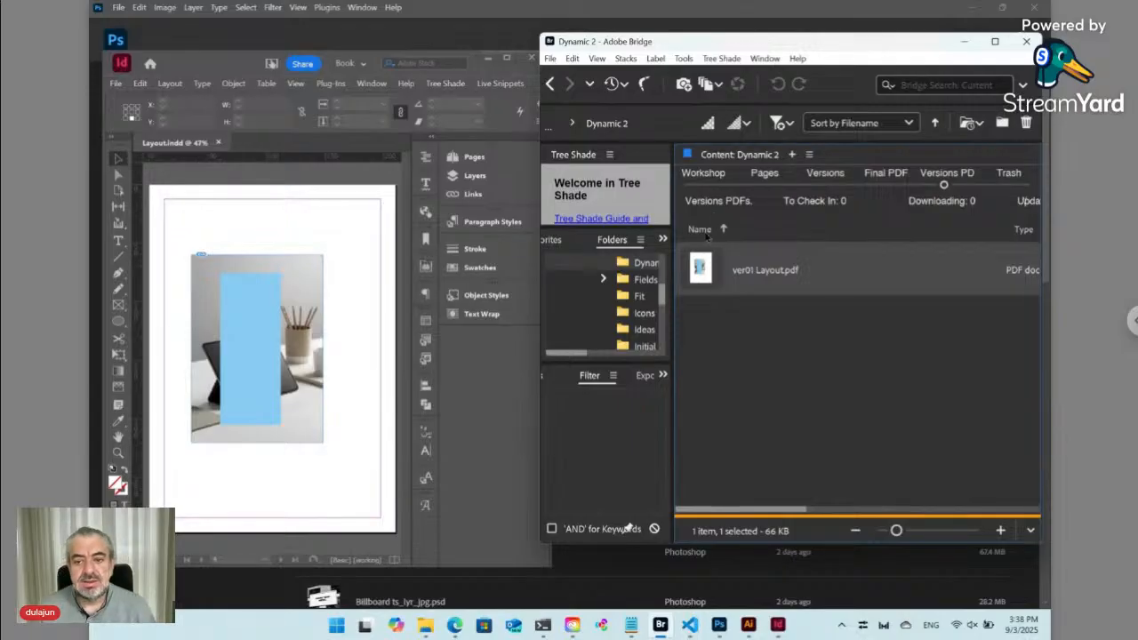
# Step: Return to the Workshop copy of the Dynamic 2 folder in Bridge, pick its Layout.indd for copying and maximize the window
pyautogui.click(709, 186)
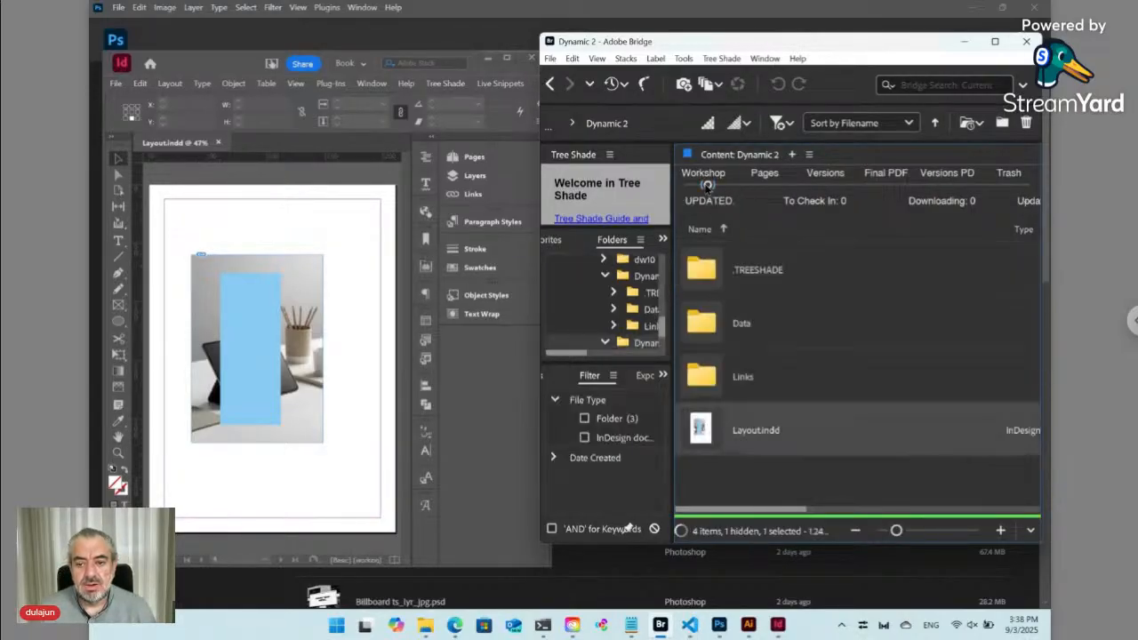
pyautogui.click(718, 464)
pyautogui.click(708, 433)
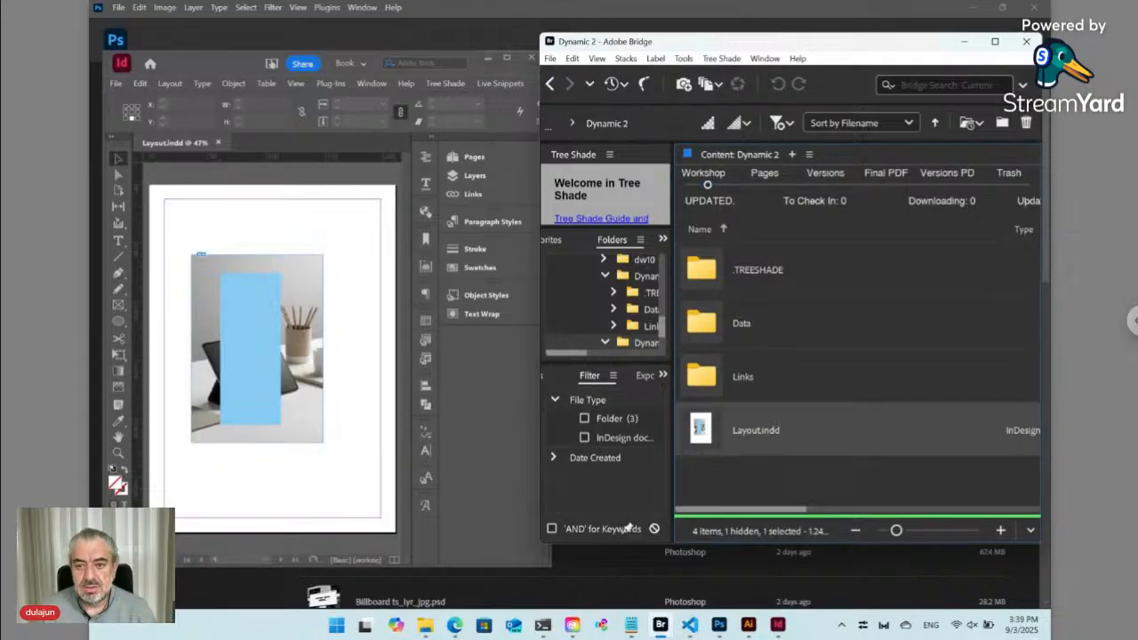
pyautogui.click(550, 83)
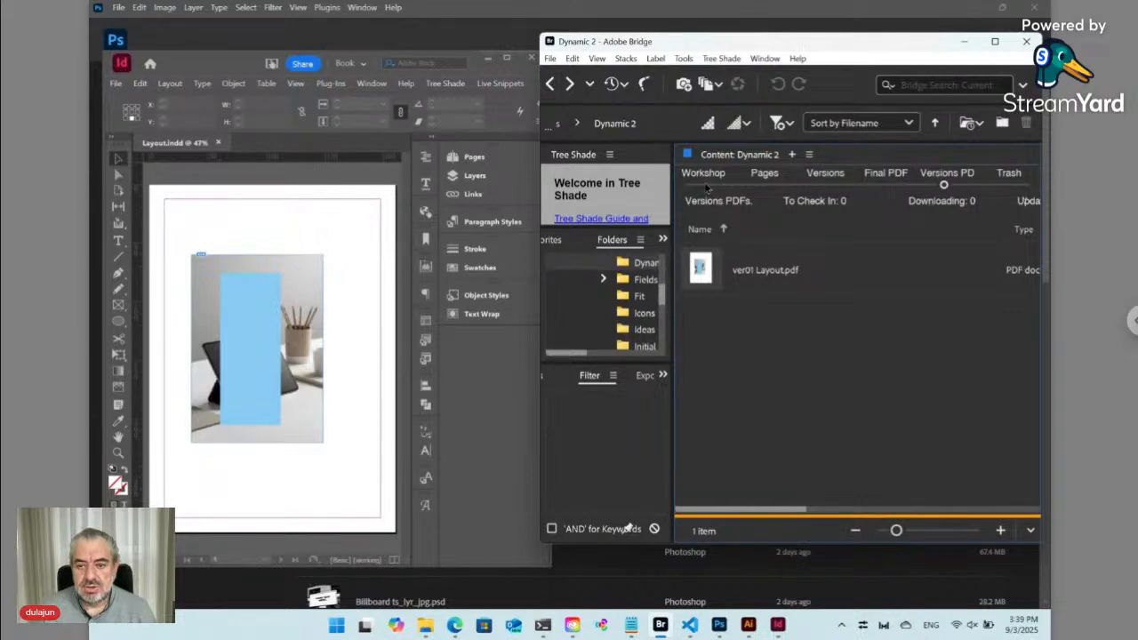
pyautogui.click(995, 41)
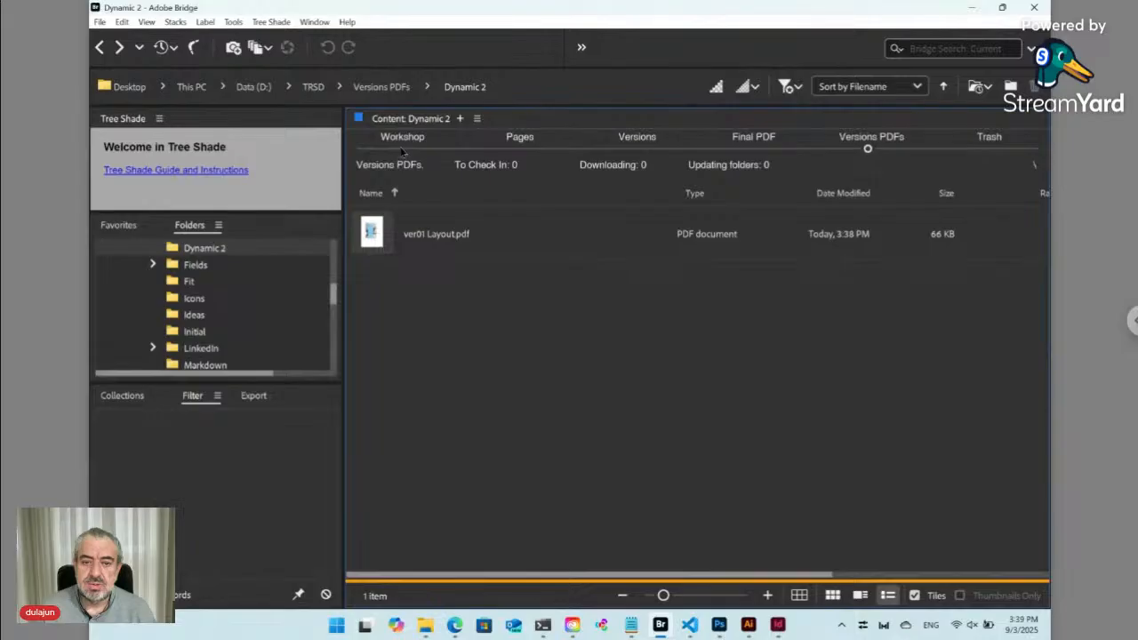
pyautogui.click(401, 150)
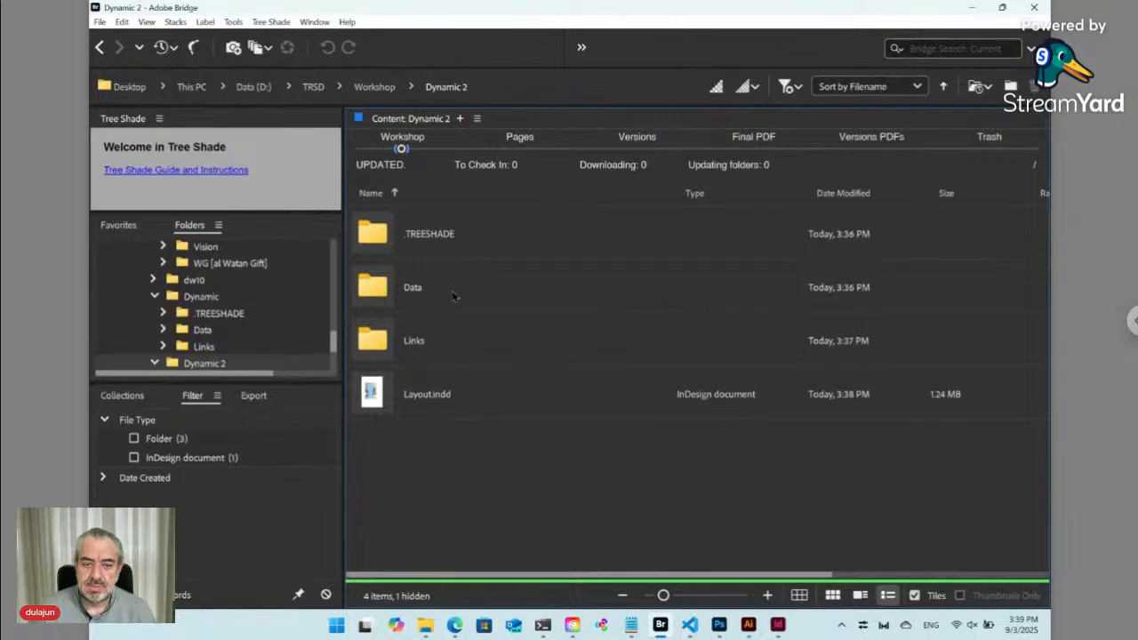
# Step: Create a folder named Dynamic 3 inside Workshop and paste the copied Layout.indd into it
pyautogui.click(374, 86)
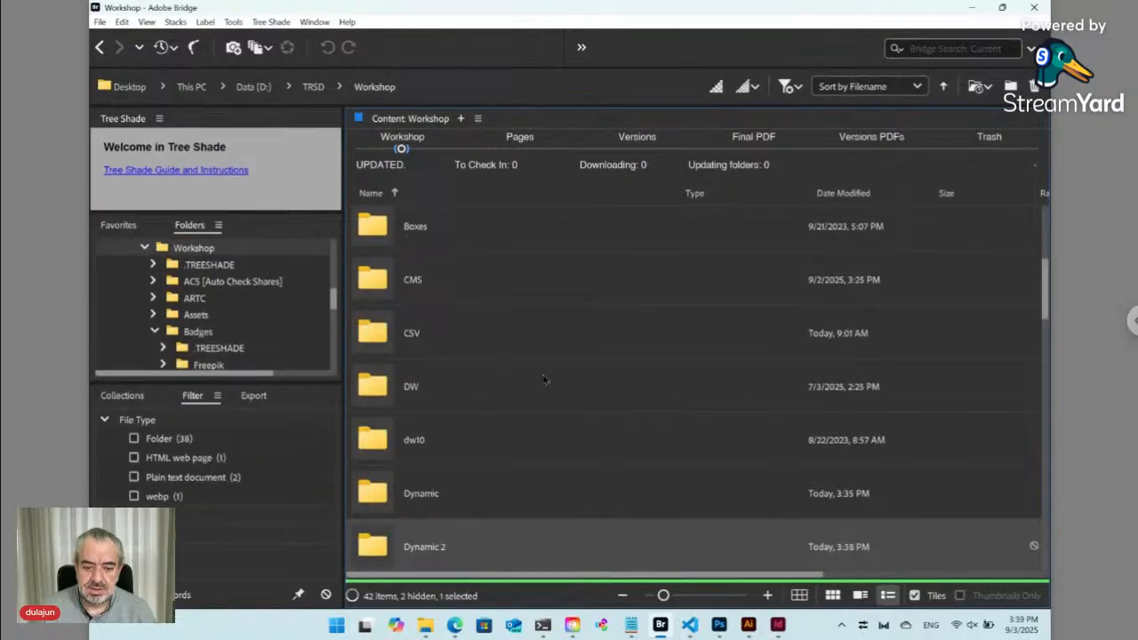
pyautogui.hotkey('ctrl', 'shift', 'n')
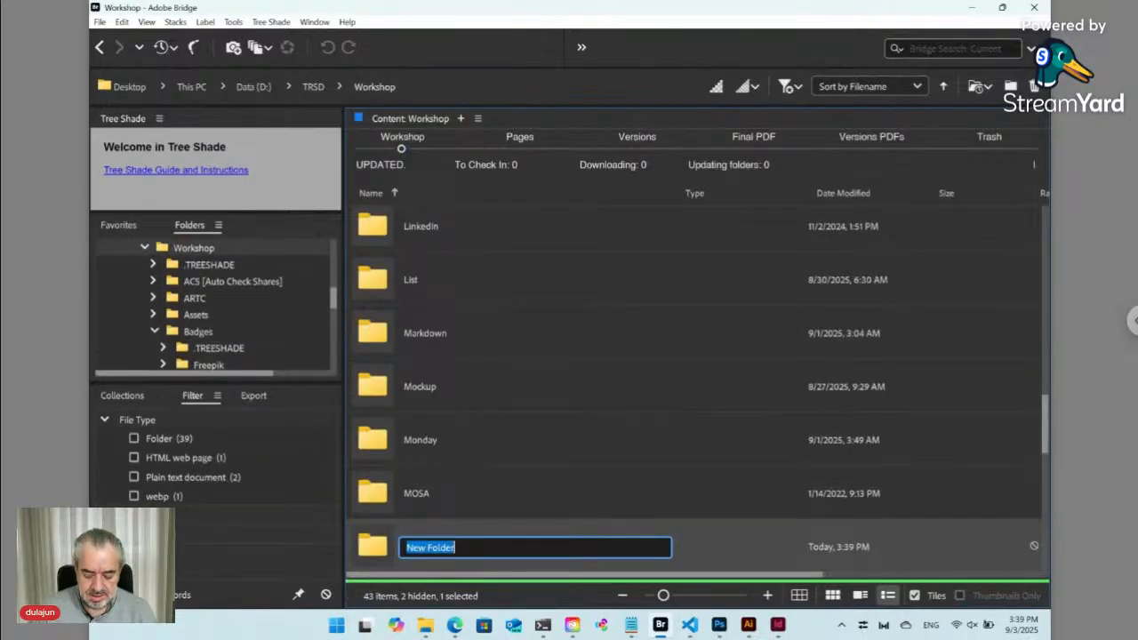
pyautogui.write('Dynamic ')
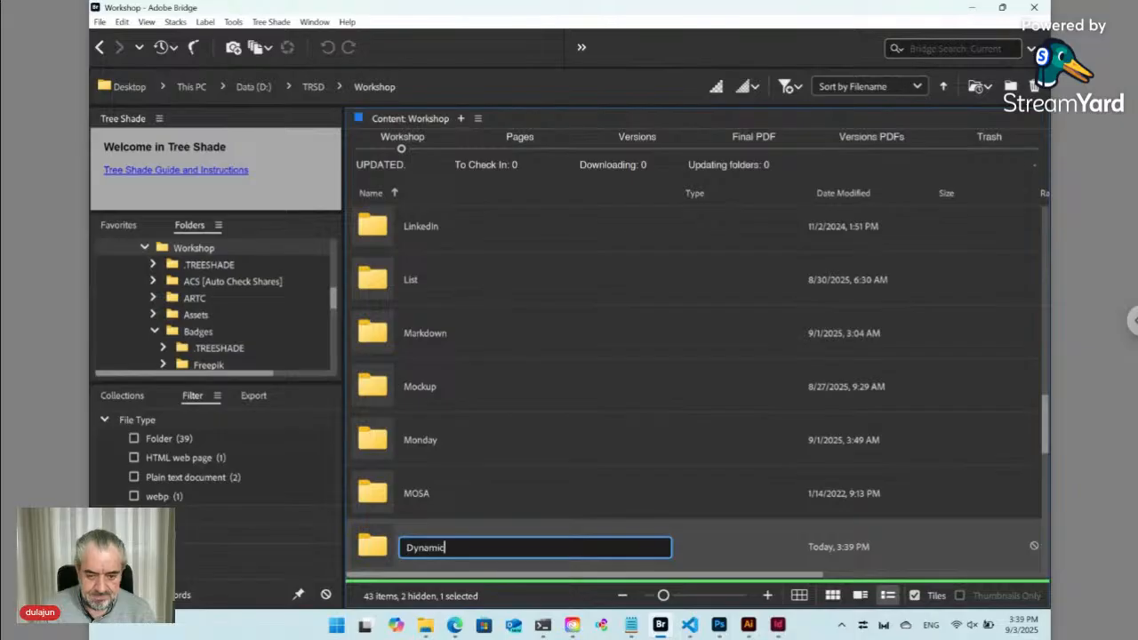
pyautogui.write('3')
pyautogui.press('Return')
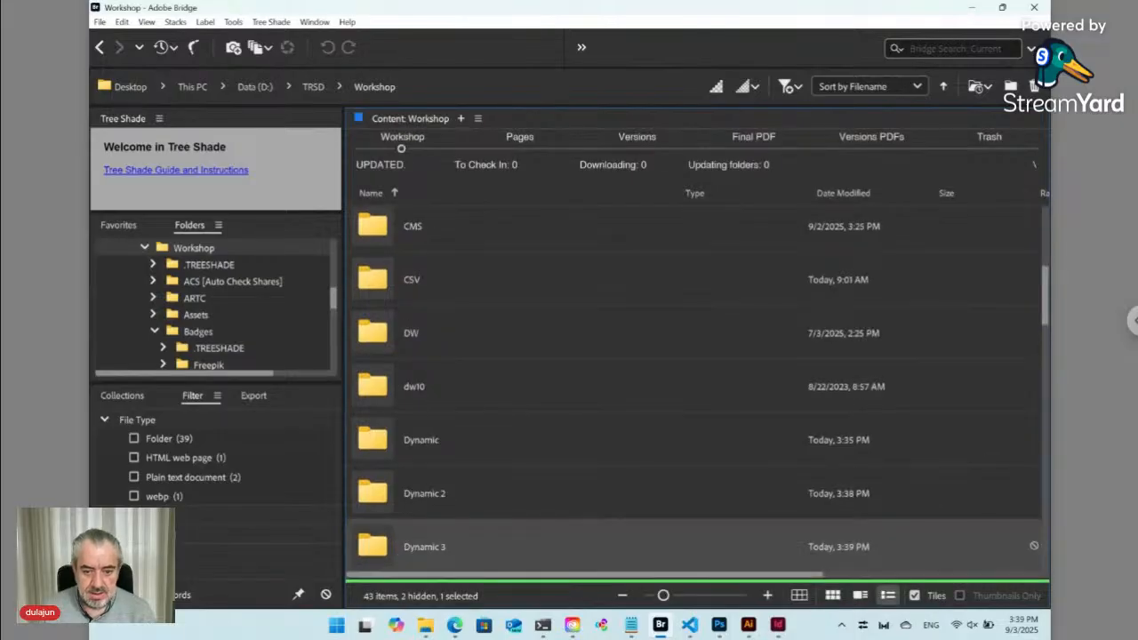
pyautogui.doubleClick(382, 544)
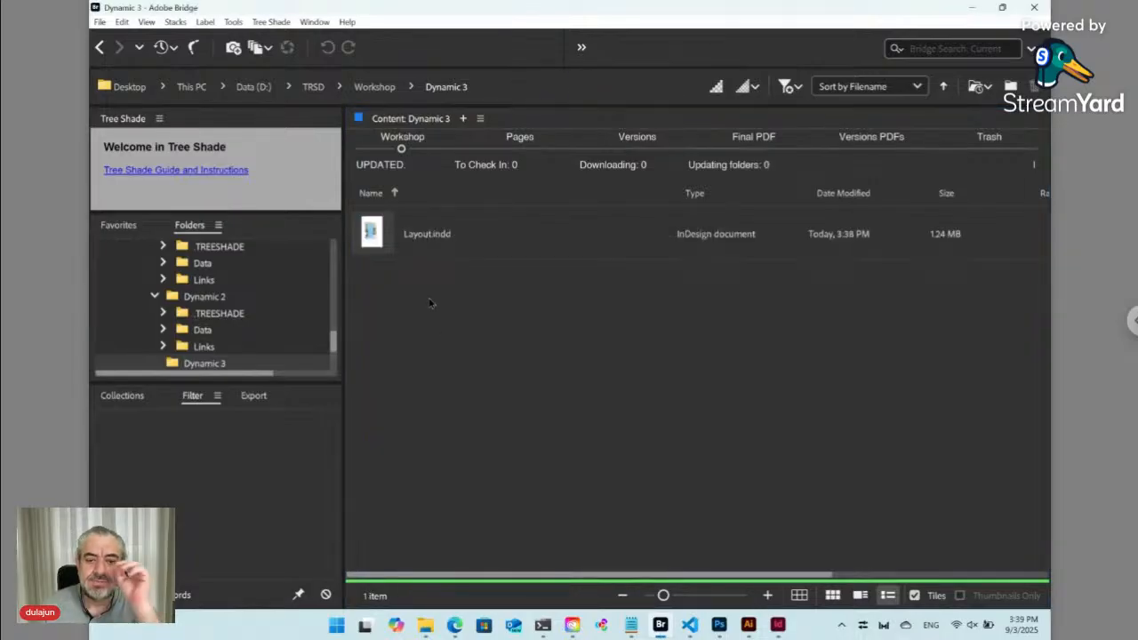
# Step: Shrink the Bridge window, open the Dynamic 3 Layout.indd in InDesign and close the earlier Layout.indd from Dynamic 2
pyautogui.click(377, 236)
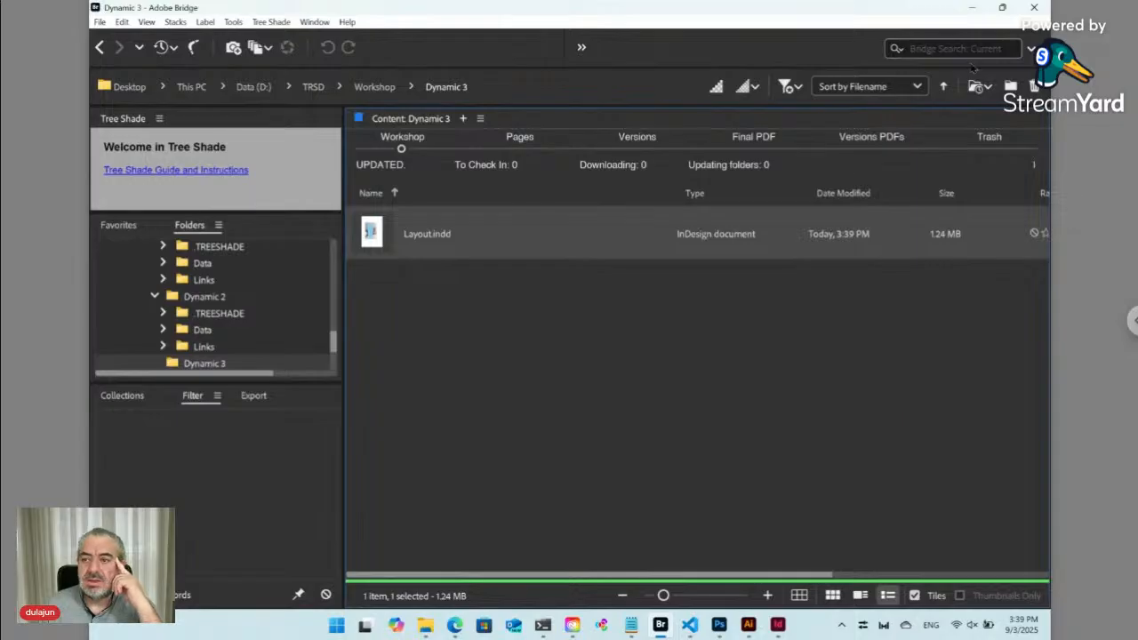
pyautogui.click(1003, 9)
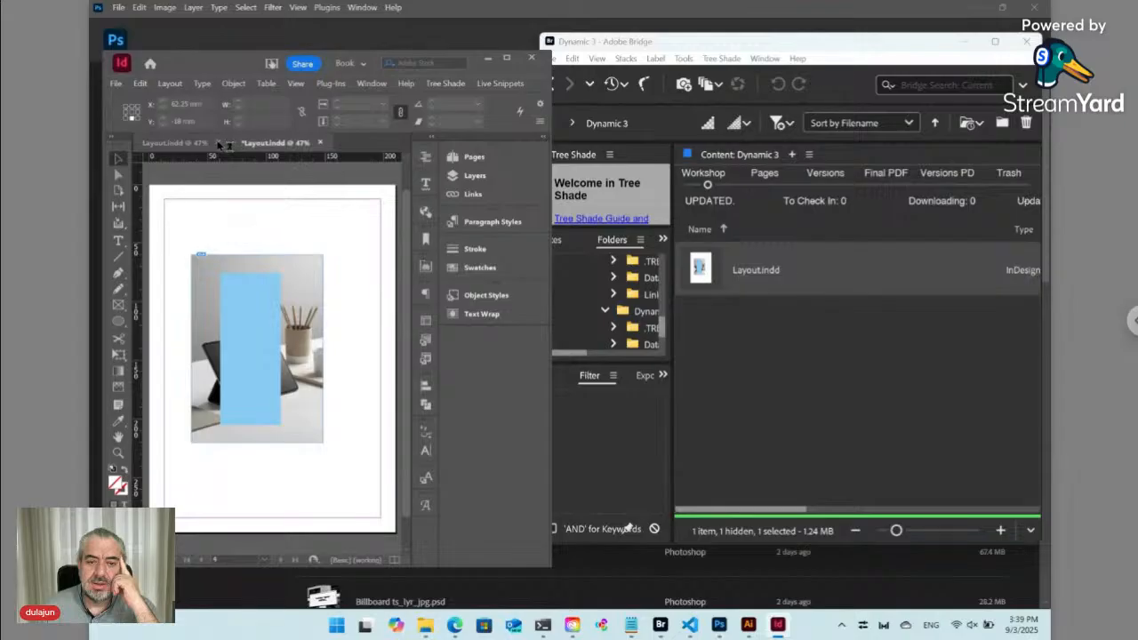
pyautogui.click(220, 144)
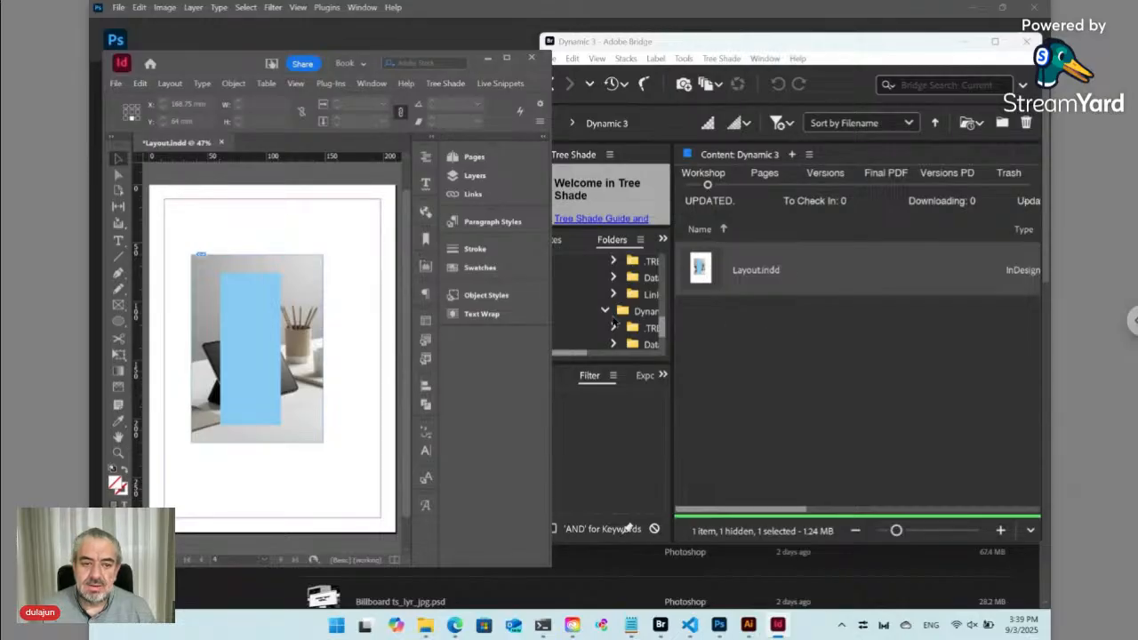
# Step: Save the Dynamic 3 Layout.indd, agree to check it in and show its Workshop folder in Bridge
pyautogui.hotkey('ctrl', 's')
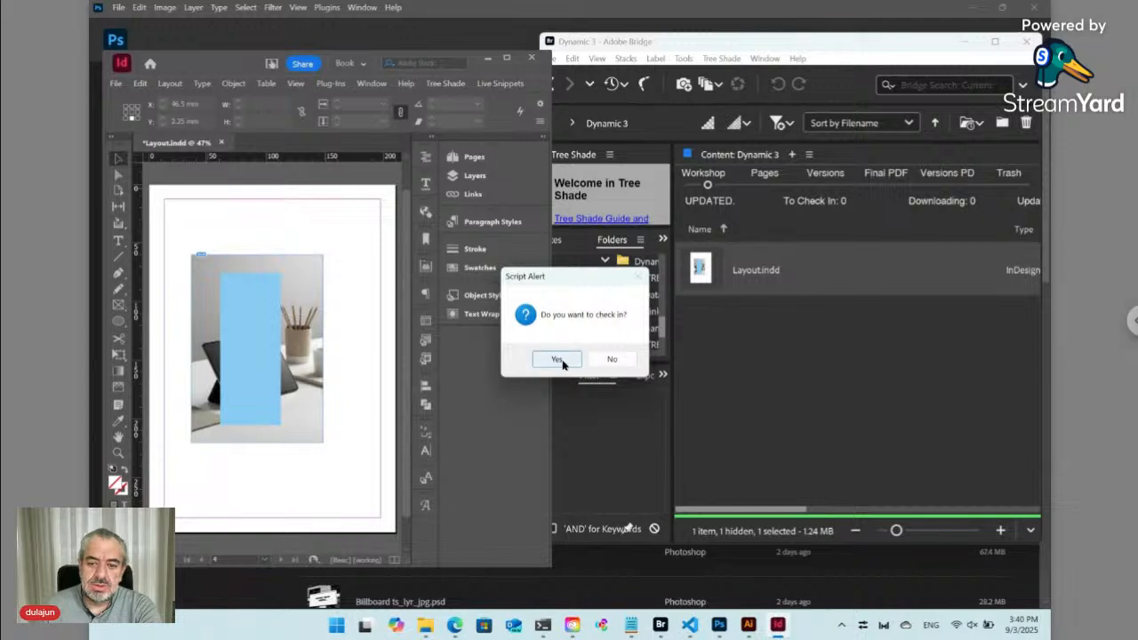
pyautogui.click(558, 359)
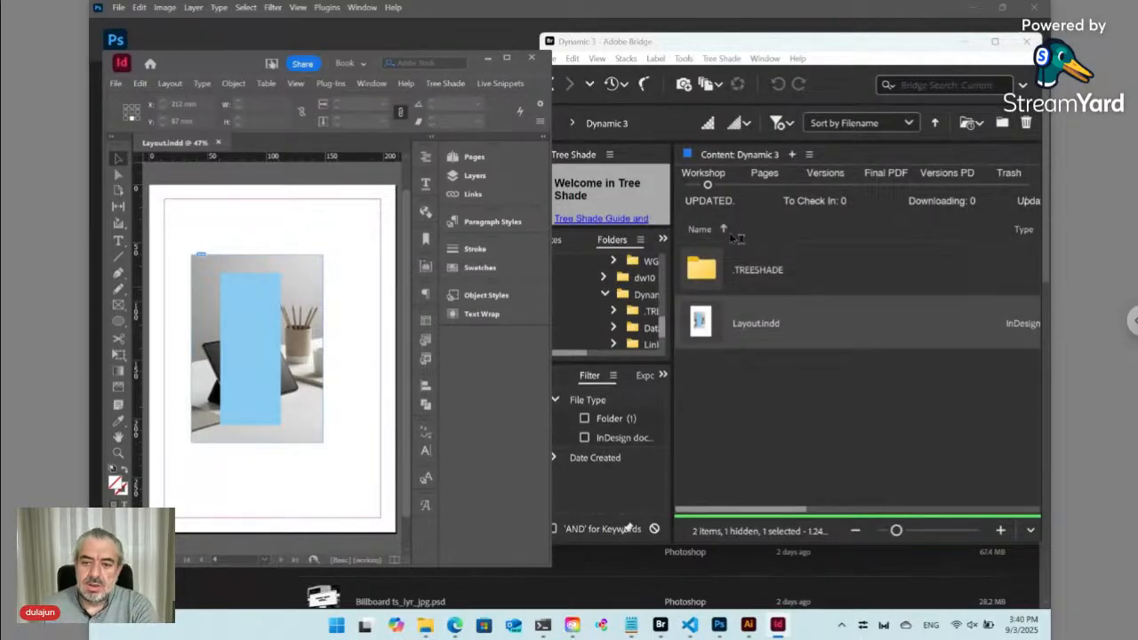
pyautogui.click(707, 186)
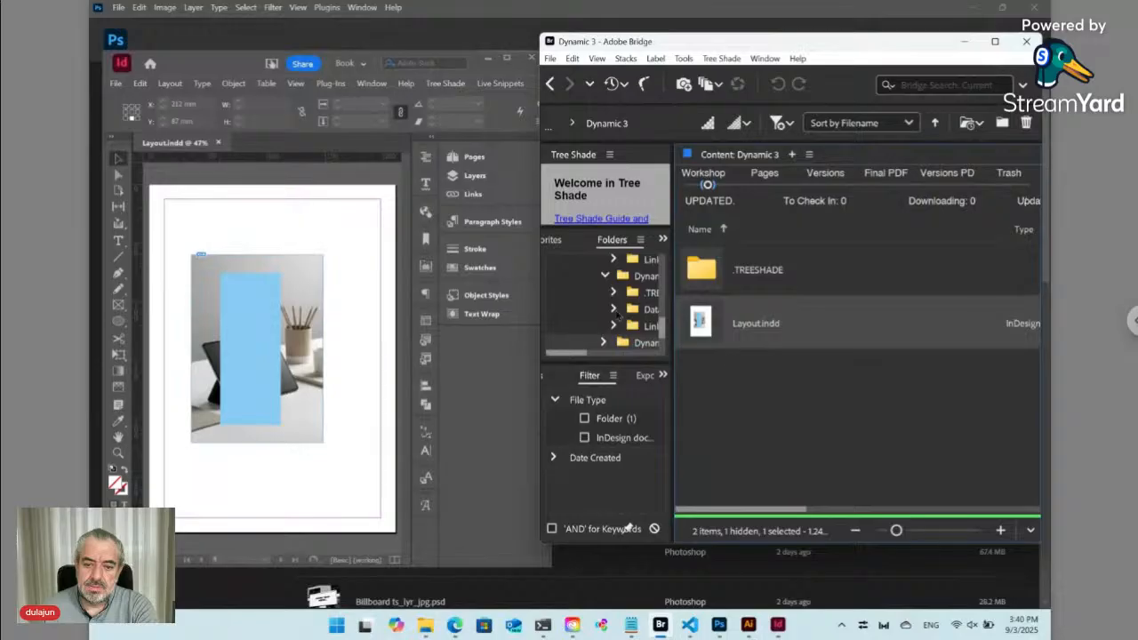
# Step: Examine the dynamic link phrase set on the tablet image and its supported tags, leaving the phrase as it is
pyautogui.click(307, 316)
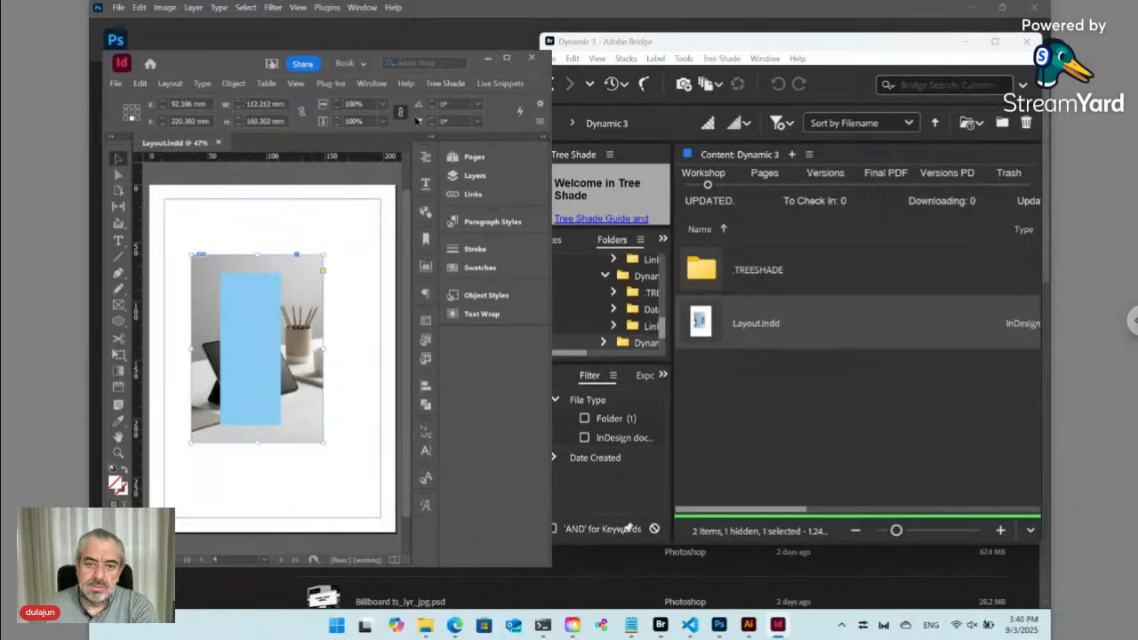
pyautogui.click(446, 83)
pyautogui.click(469, 134)
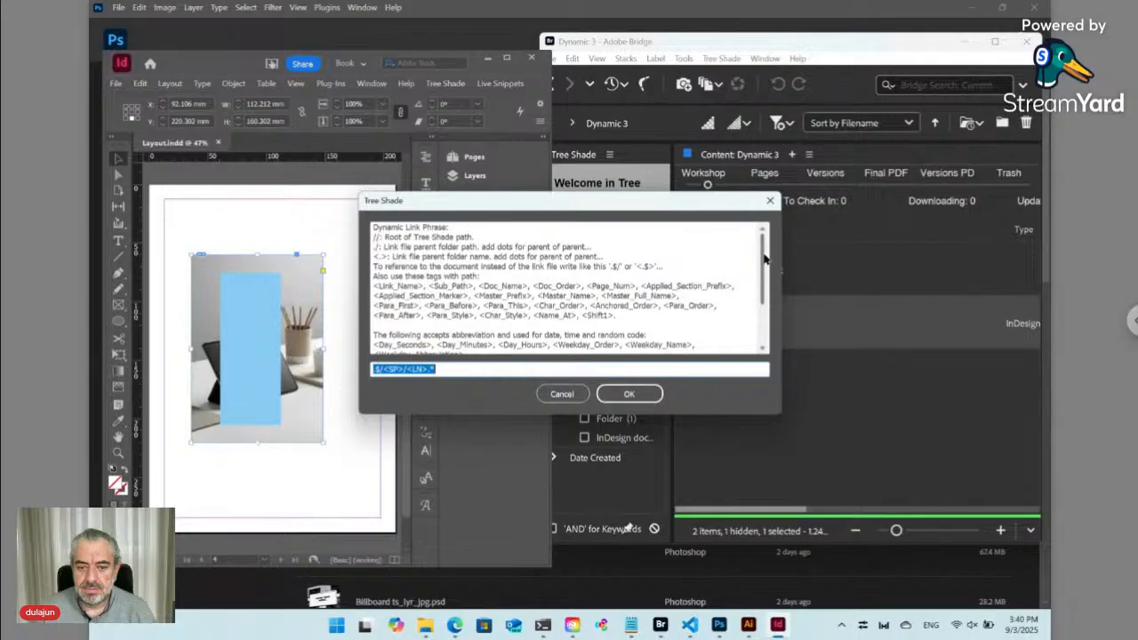
pyautogui.moveTo(763, 259)
pyautogui.mouseDown()
pyautogui.moveTo(760, 337)
pyautogui.moveTo(766, 247)
pyautogui.mouseUp()
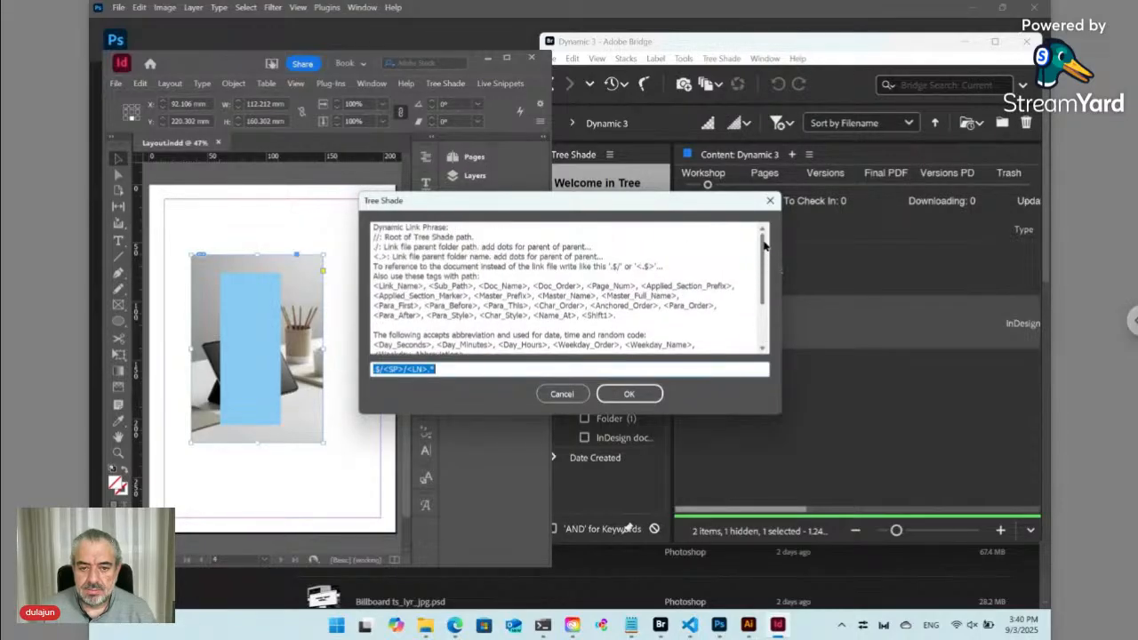
pyautogui.click(564, 396)
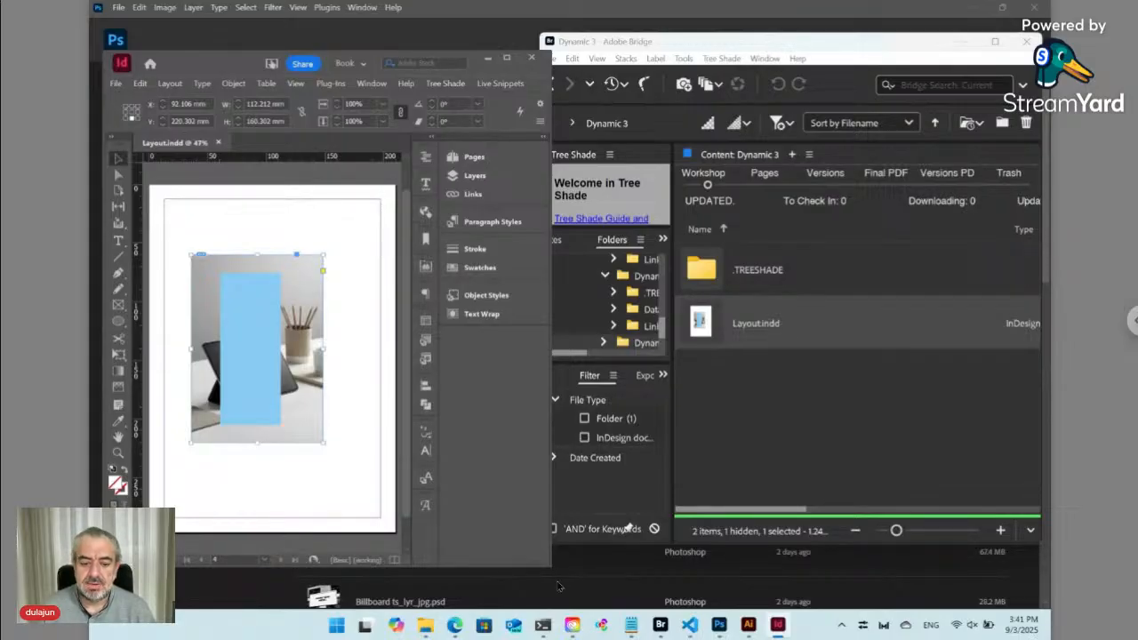
# Step: Switch to the Edge browser with the TreeShade page on Adobe Exchange
pyautogui.click(455, 624)
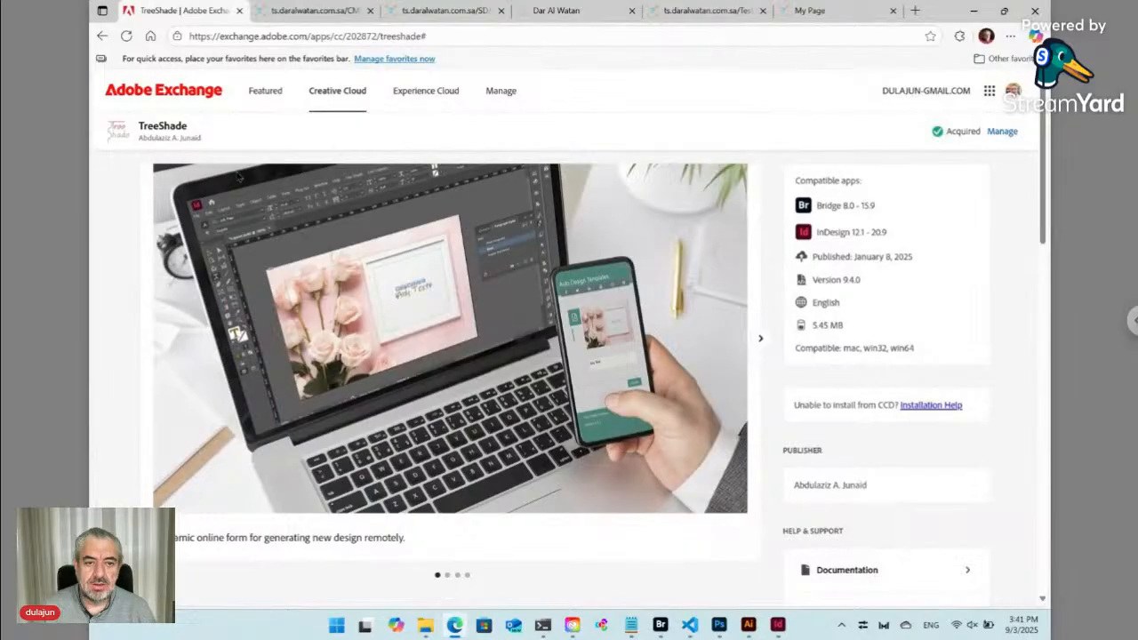